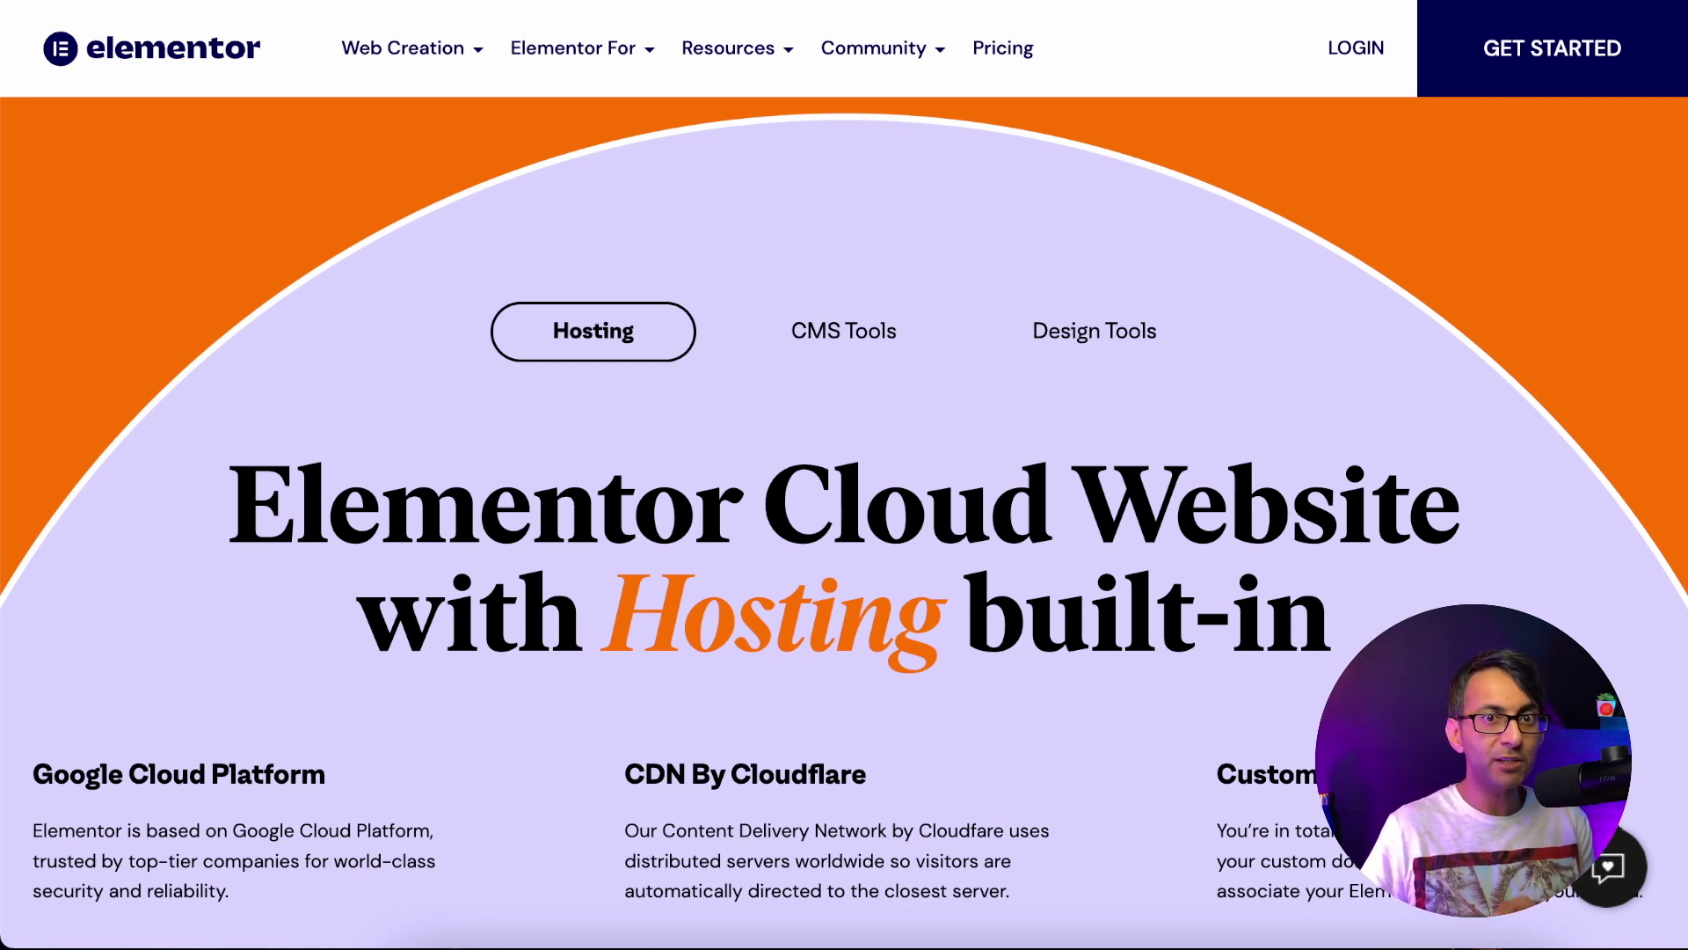
Examine the Elementor Cloud Website hosting page, including the platform features, solid specs, security and customer experience sections
scroll(844, 519, down, 5)
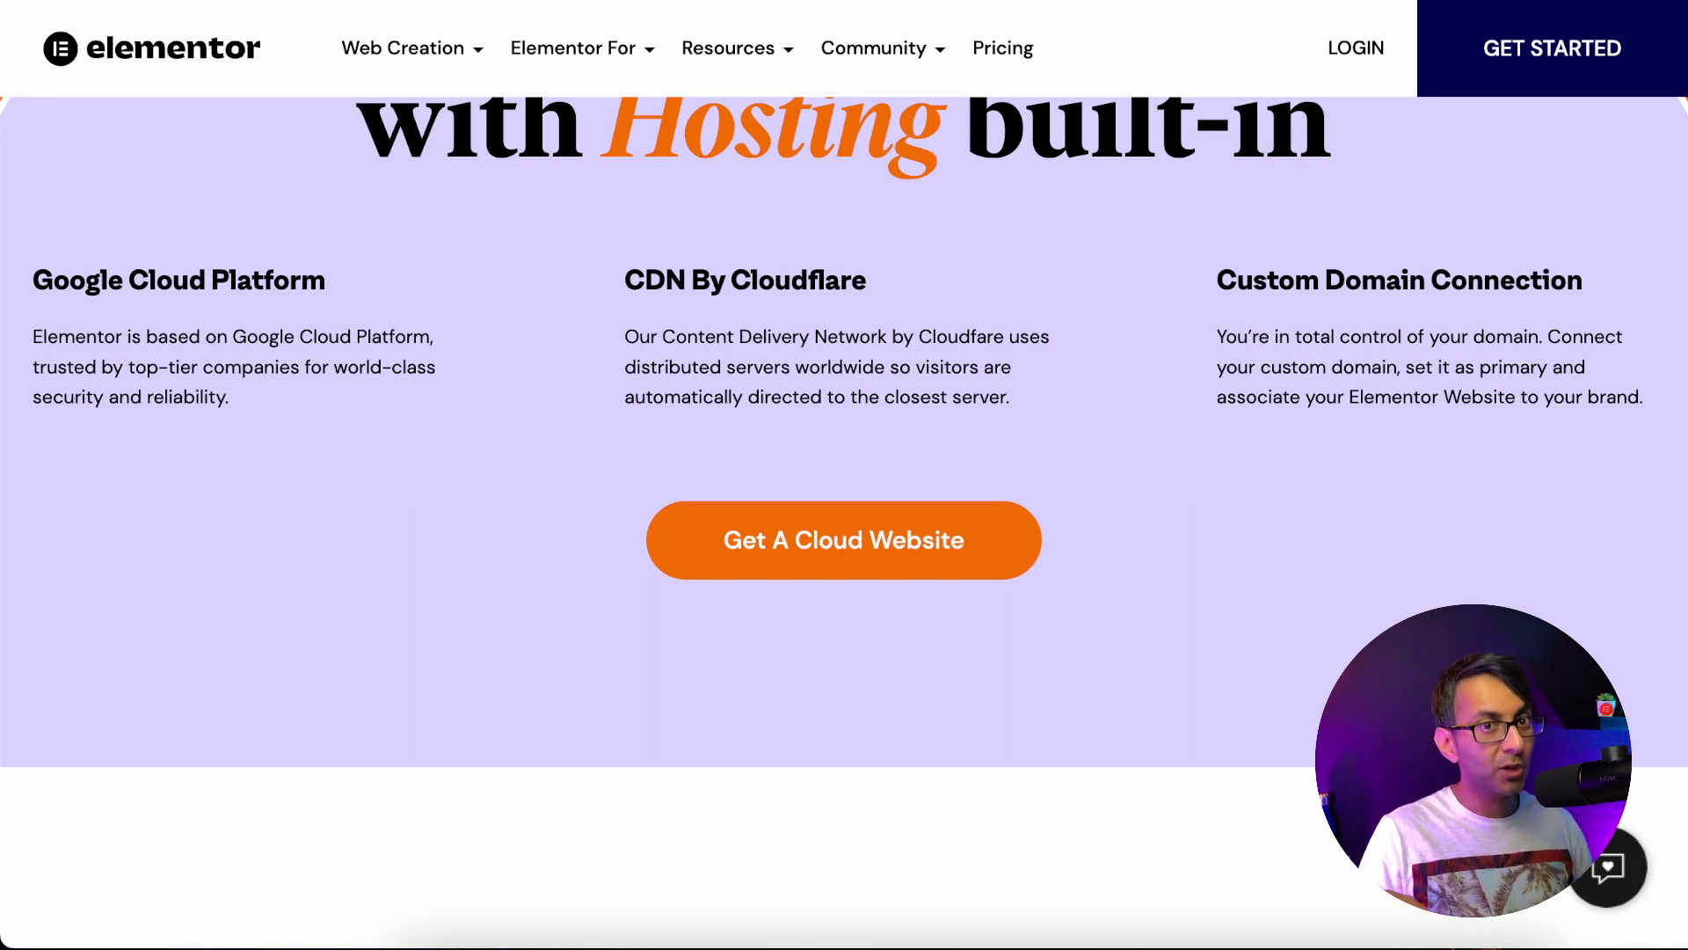
scroll(844, 431, down, 7)
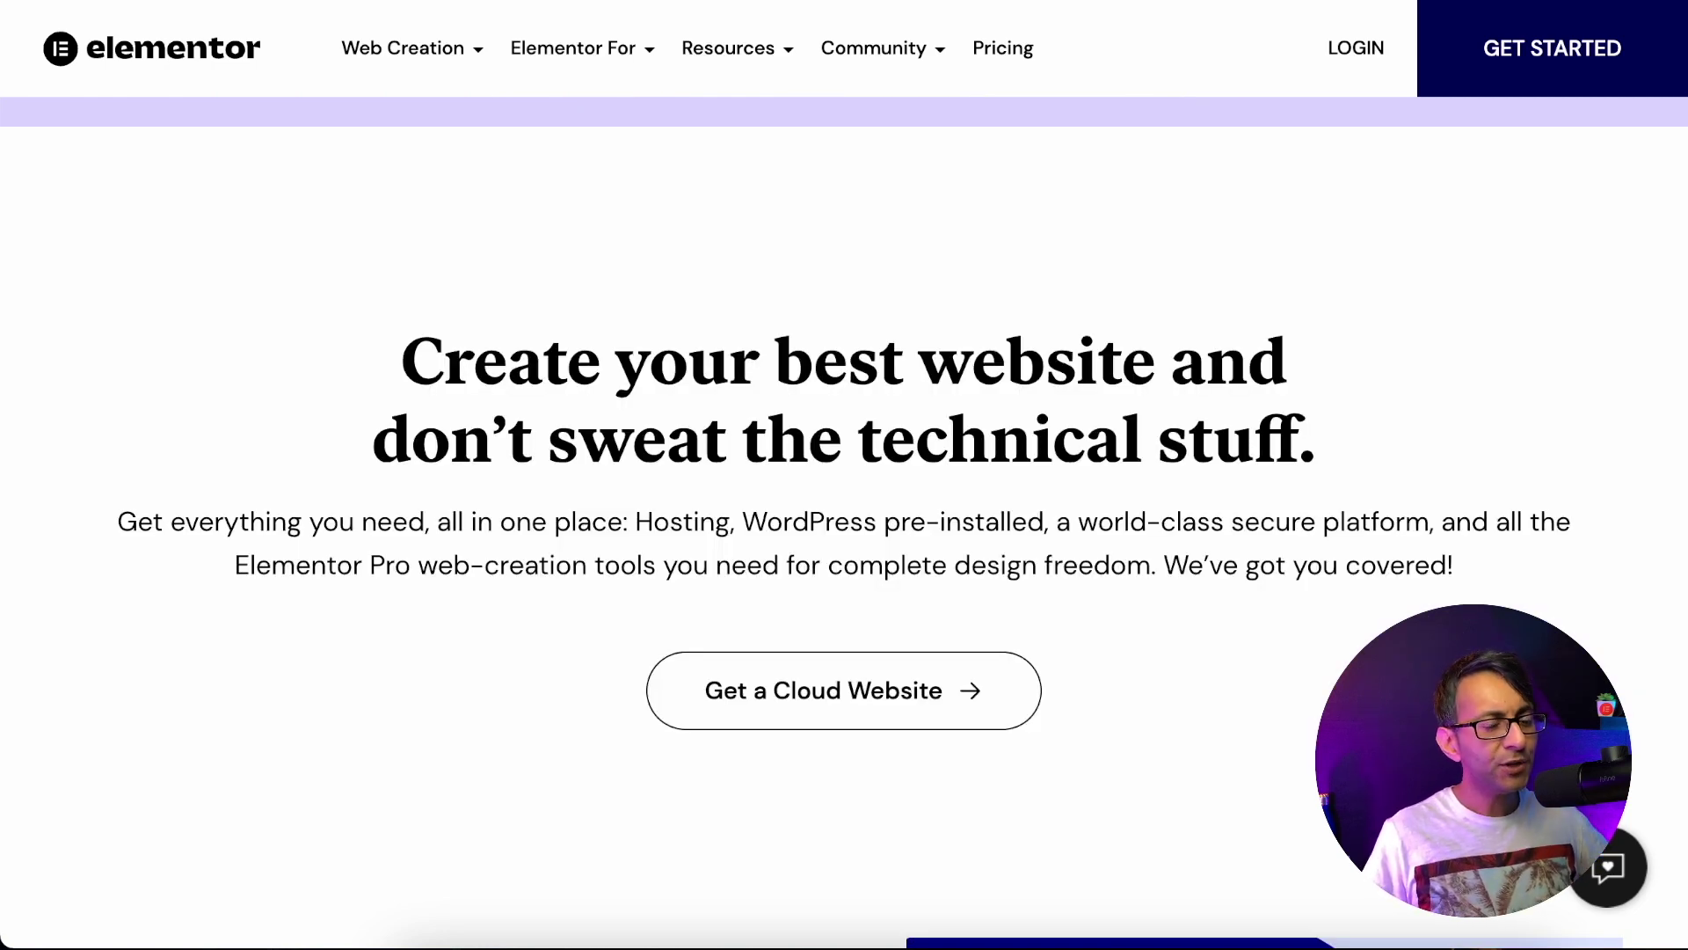
scroll(844, 528, down, 9)
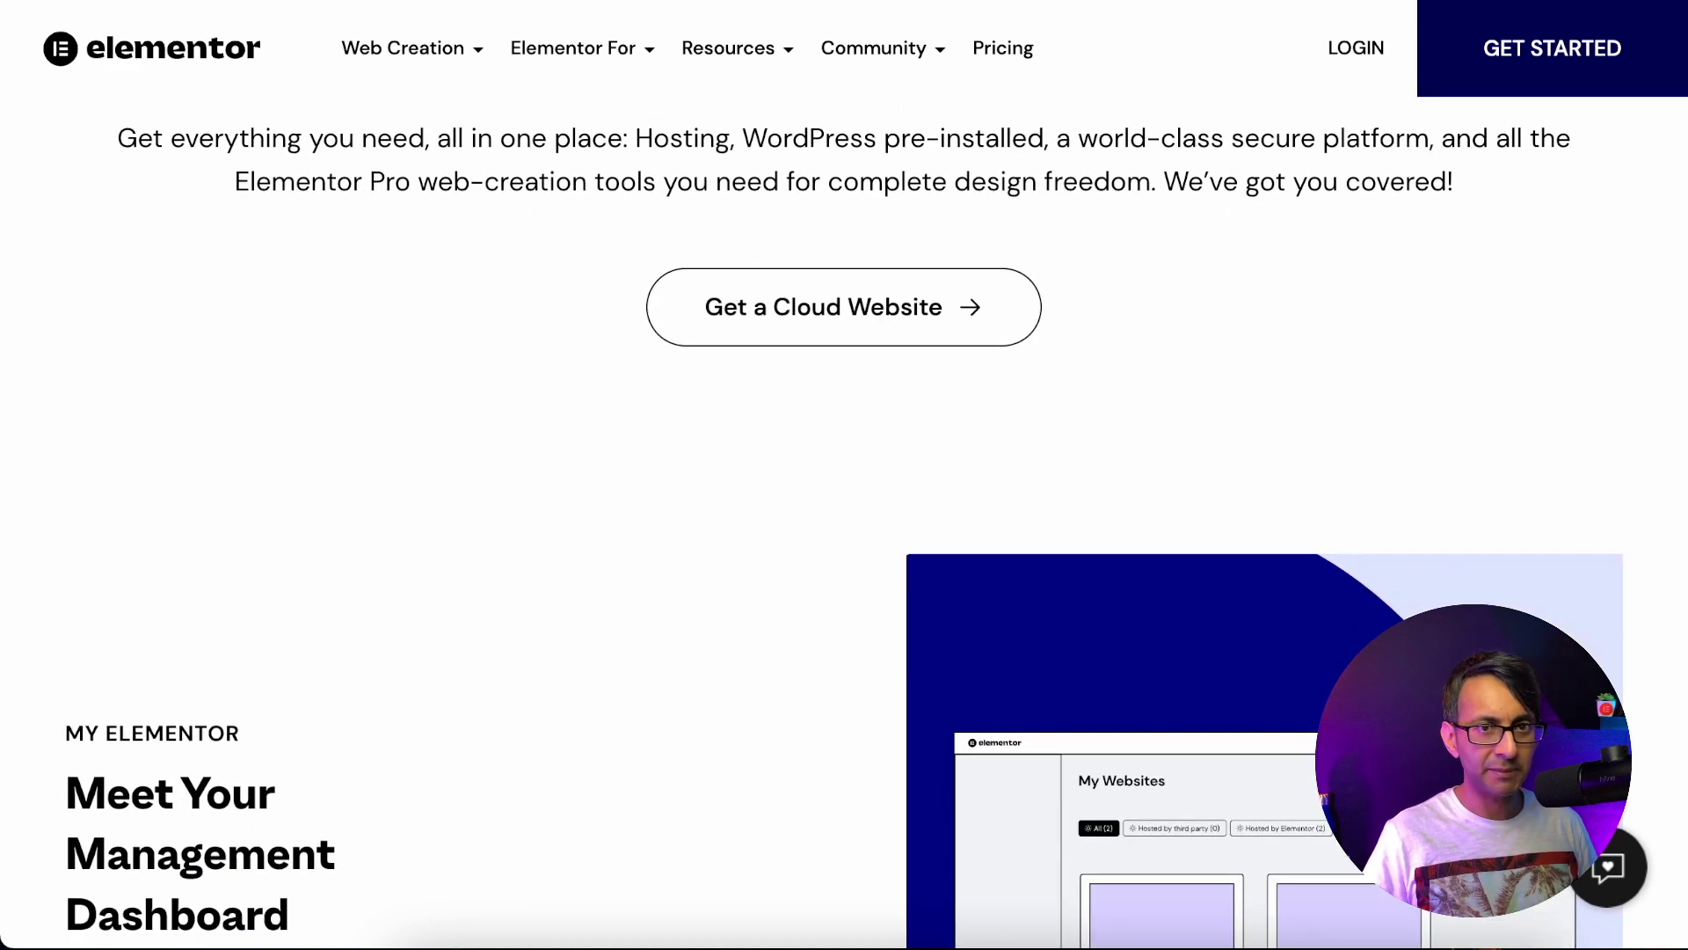
scroll(1683, 264, down, 10)
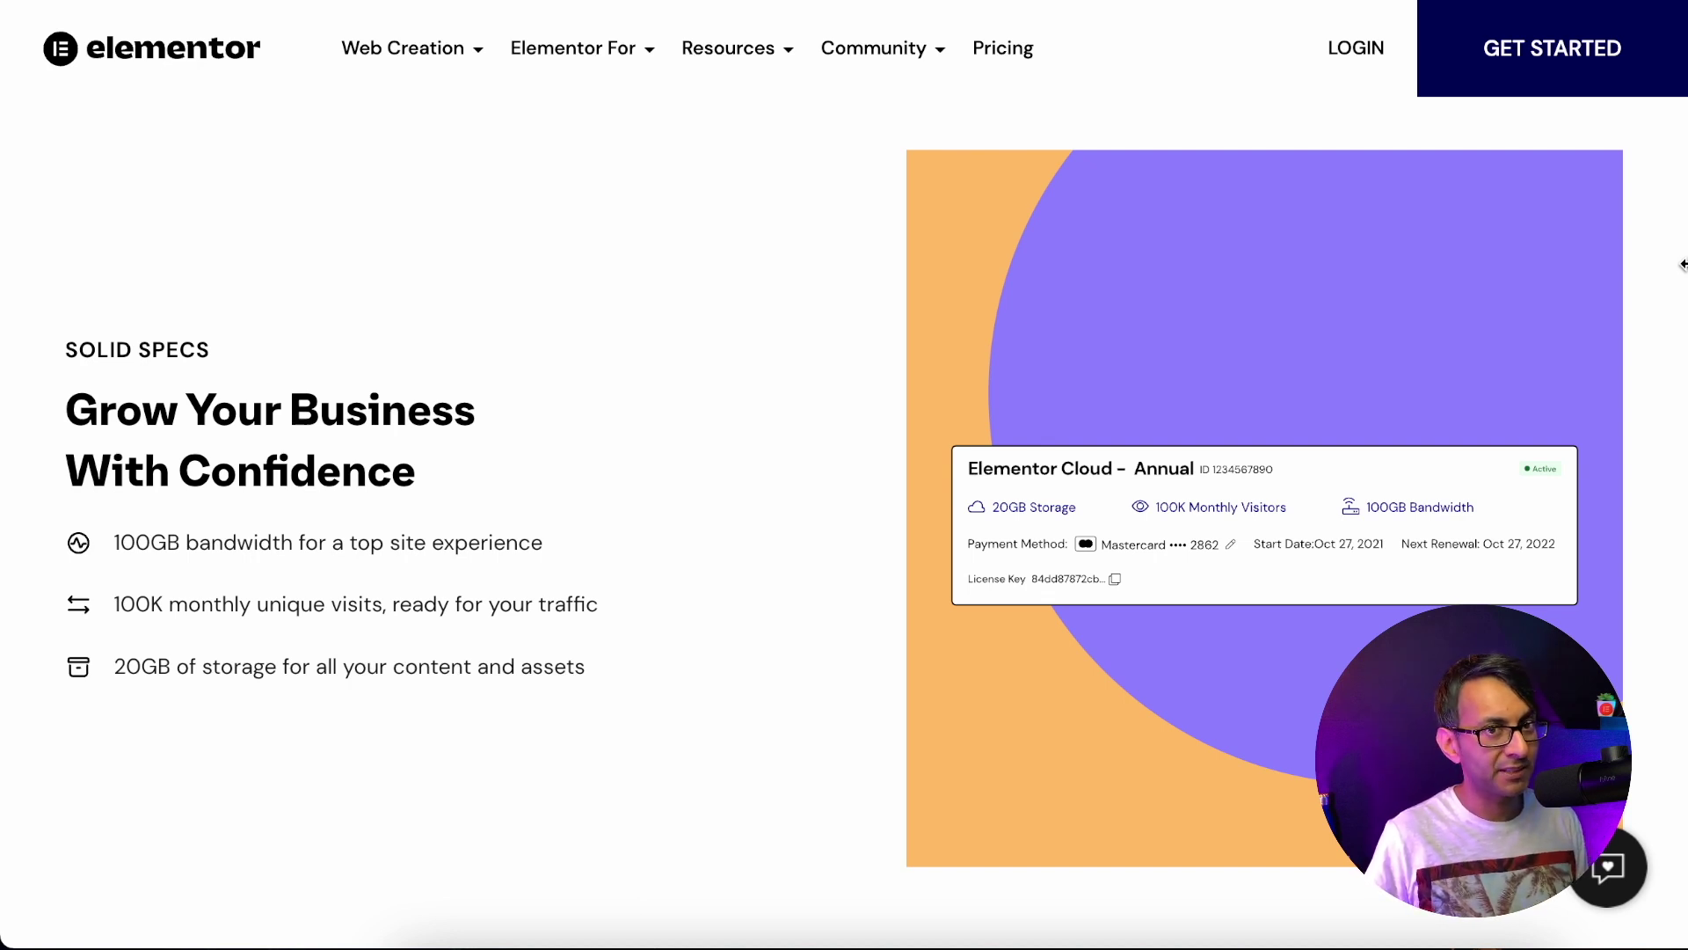
scroll(1682, 263, down, 5)
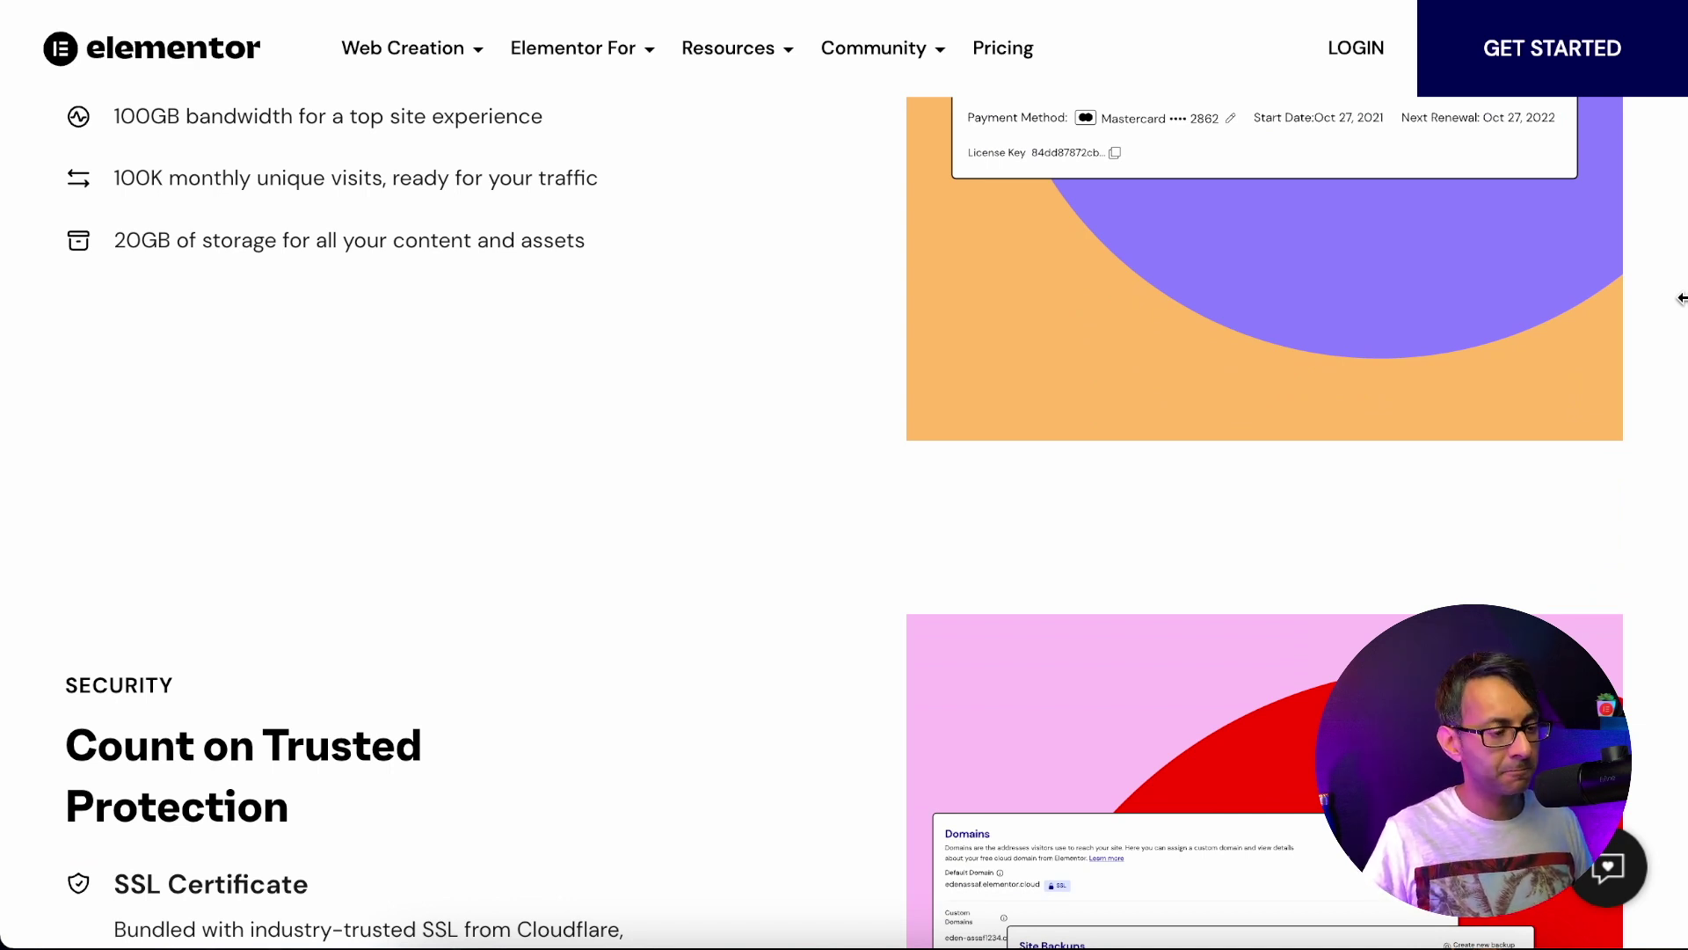
scroll(1683, 298, up, 3)
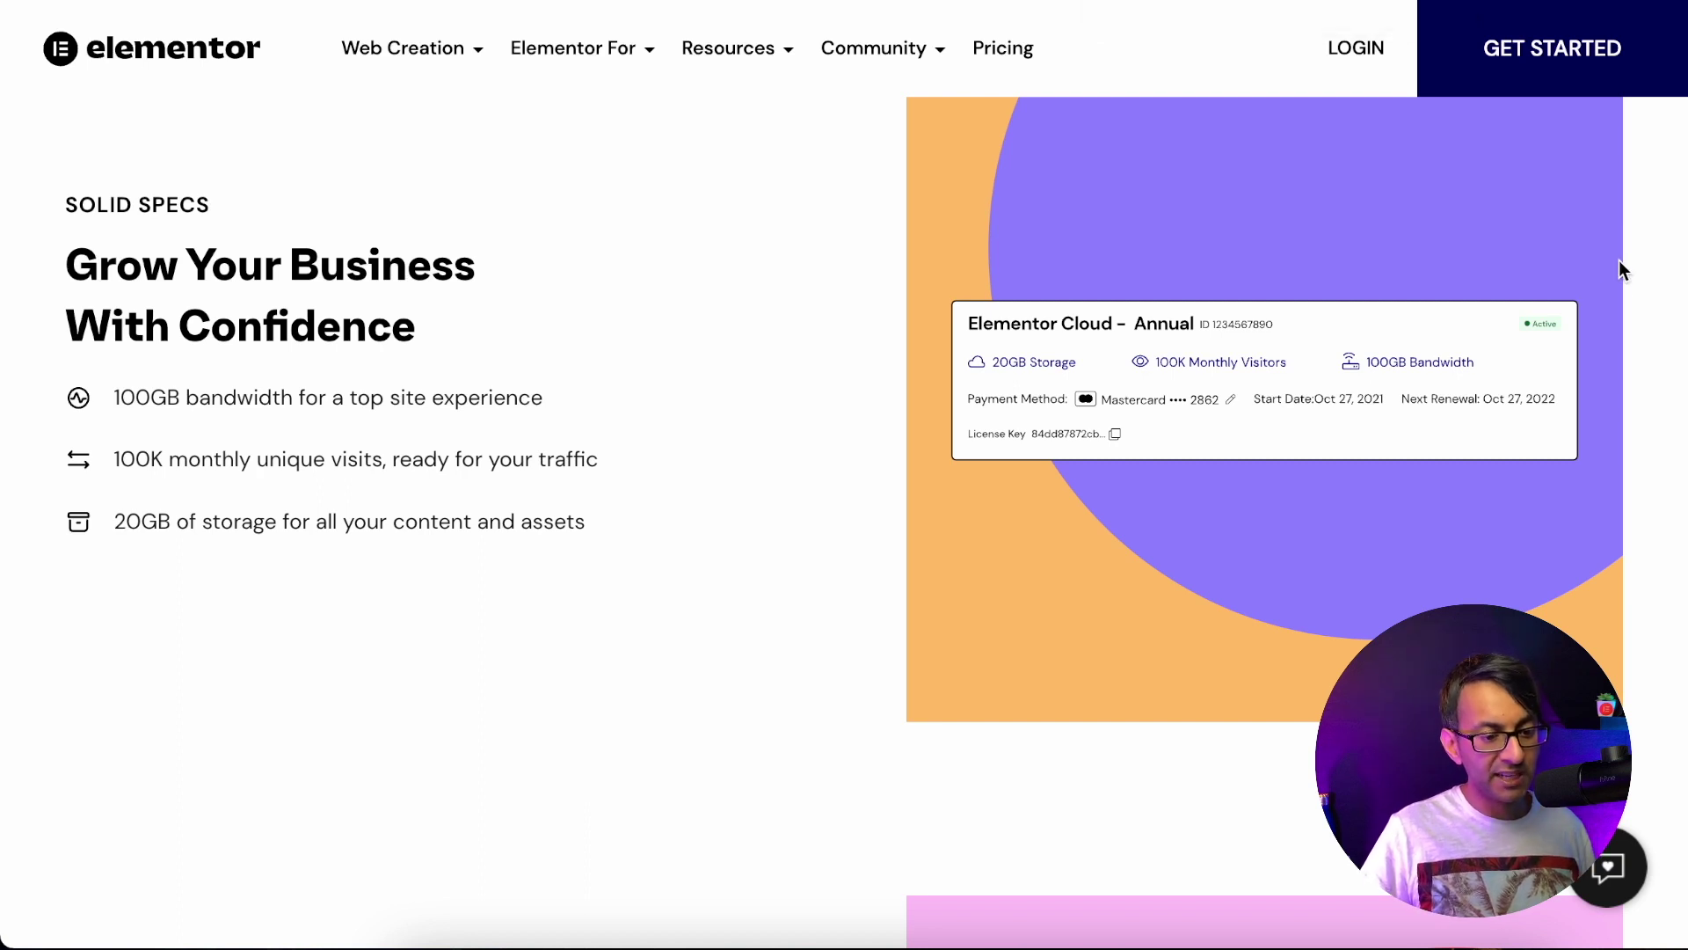
scroll(1579, 223, down, 9)
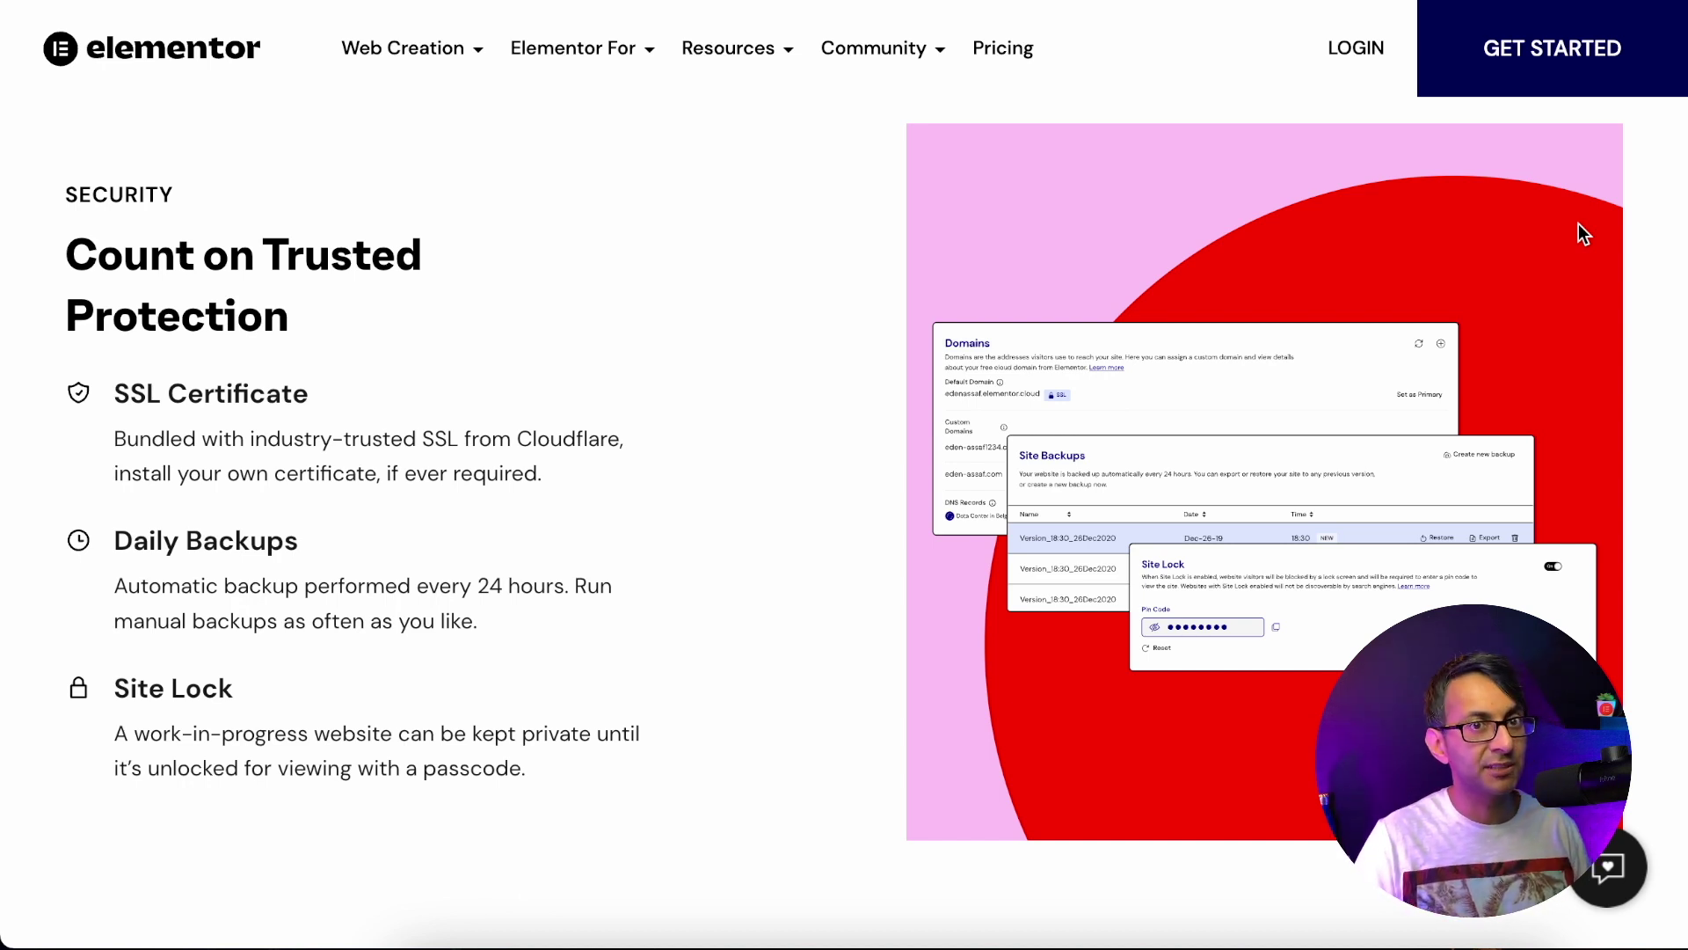
scroll(1579, 226, down, 3)
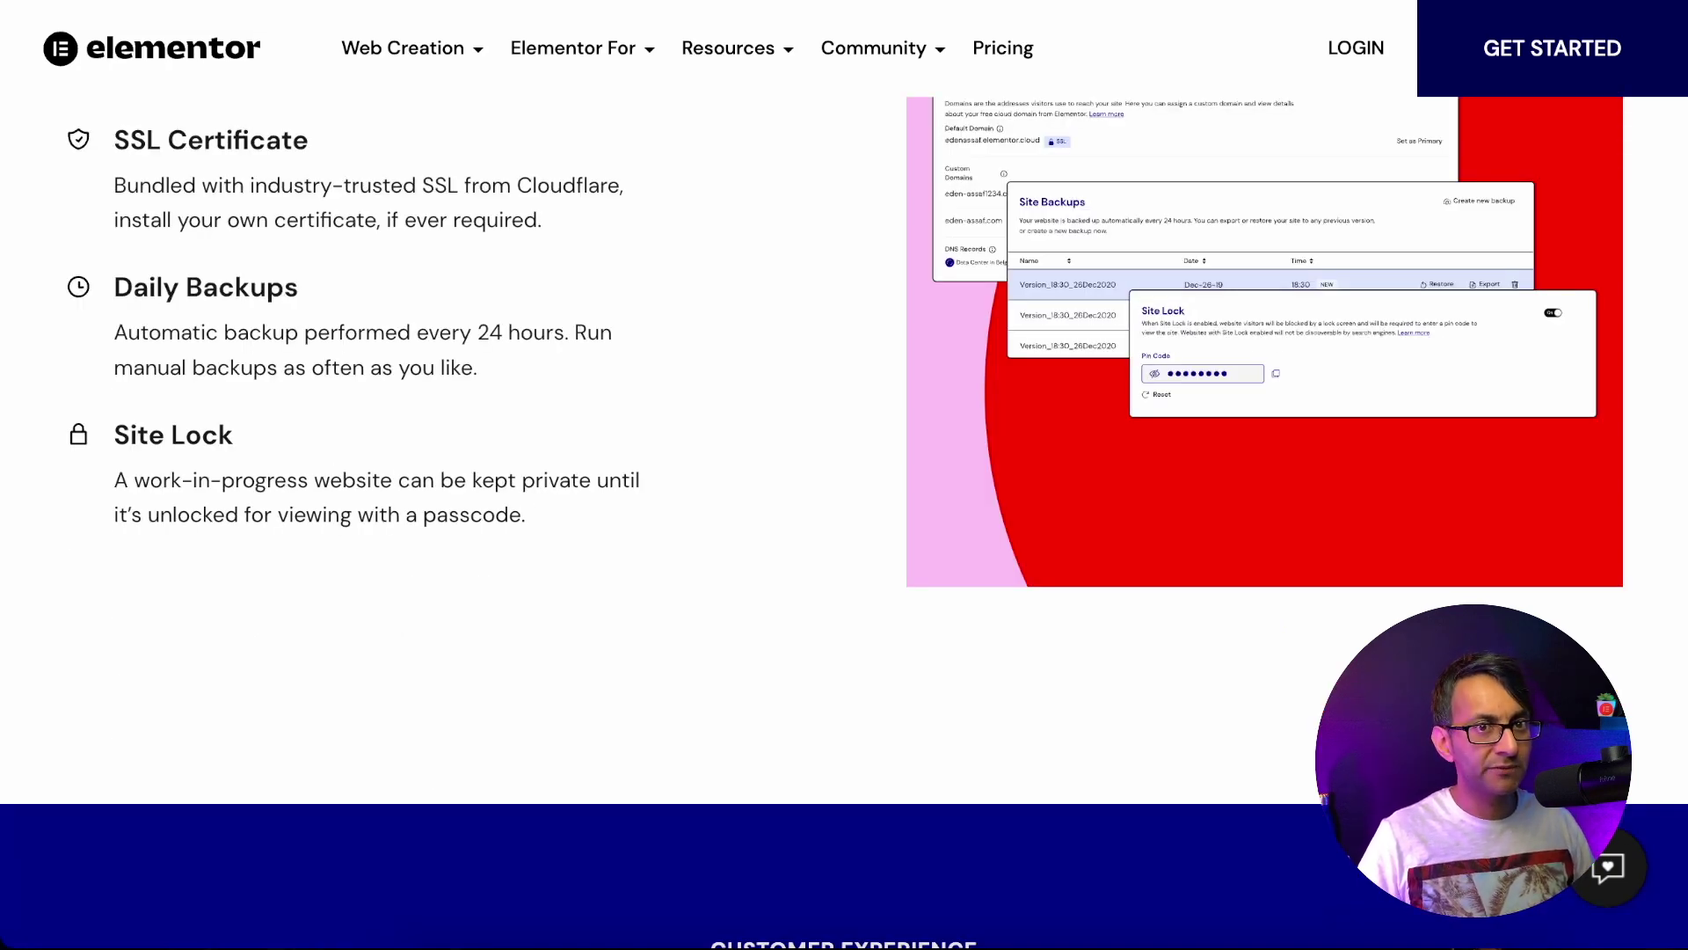
scroll(1679, 431, down, 10)
scroll(1680, 431, up, 1)
scroll(1680, 430, up, 2)
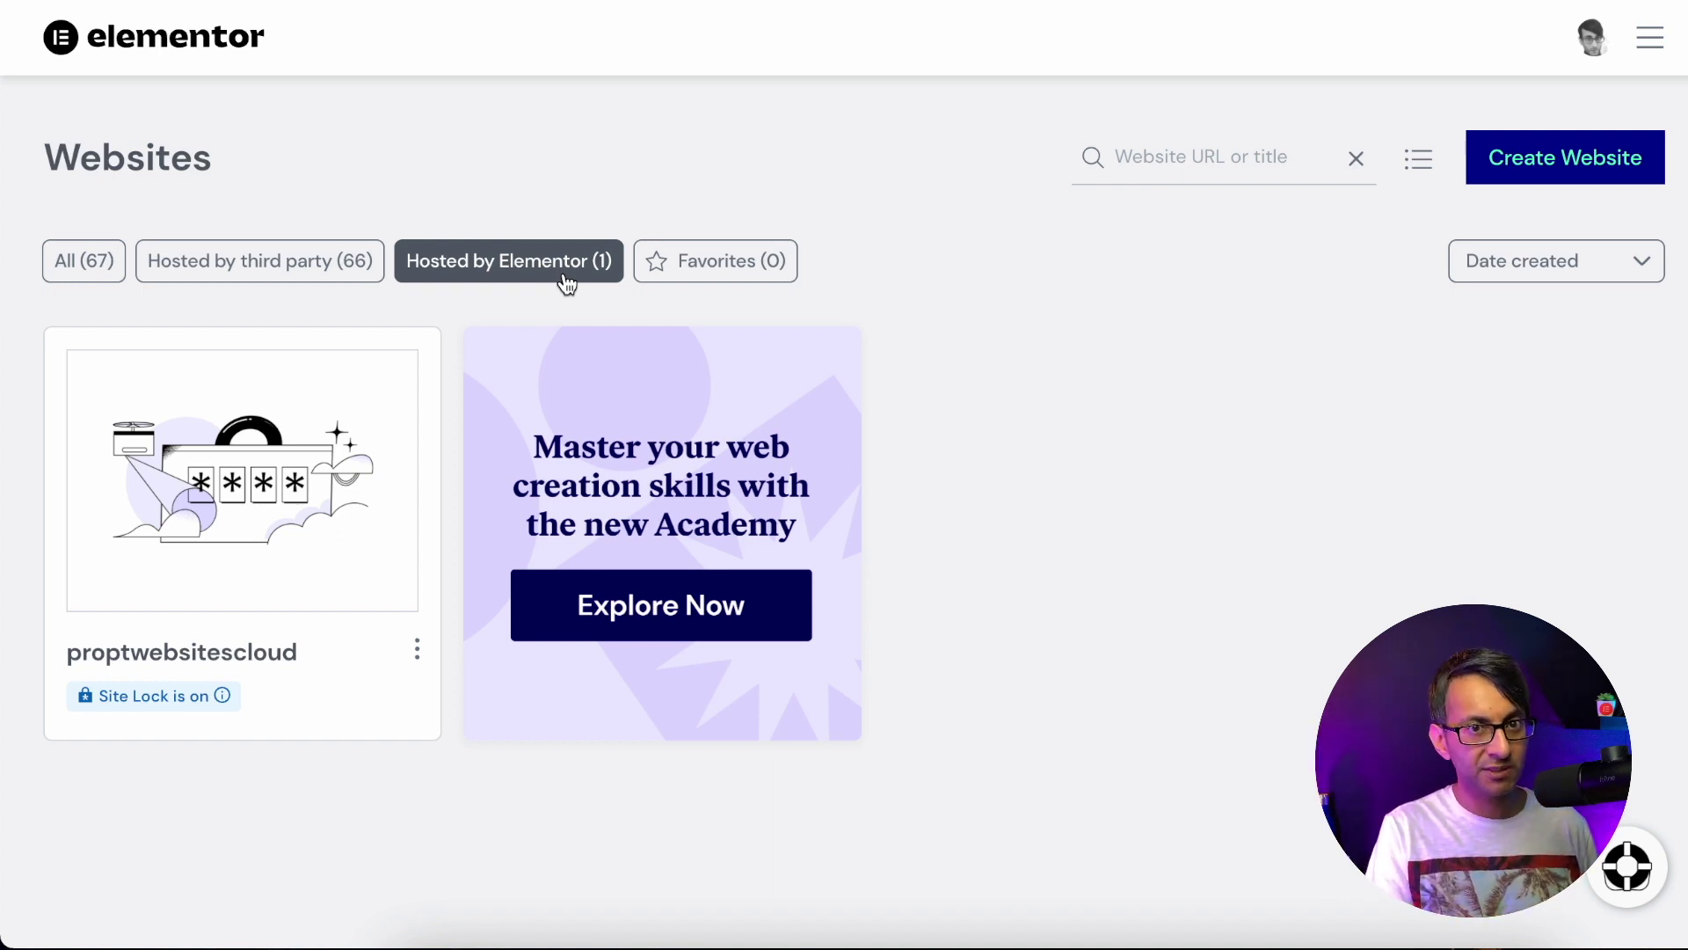
Open the management page of the proptwebsitescloud website hosted by Elementor
mouse_move(252, 516)
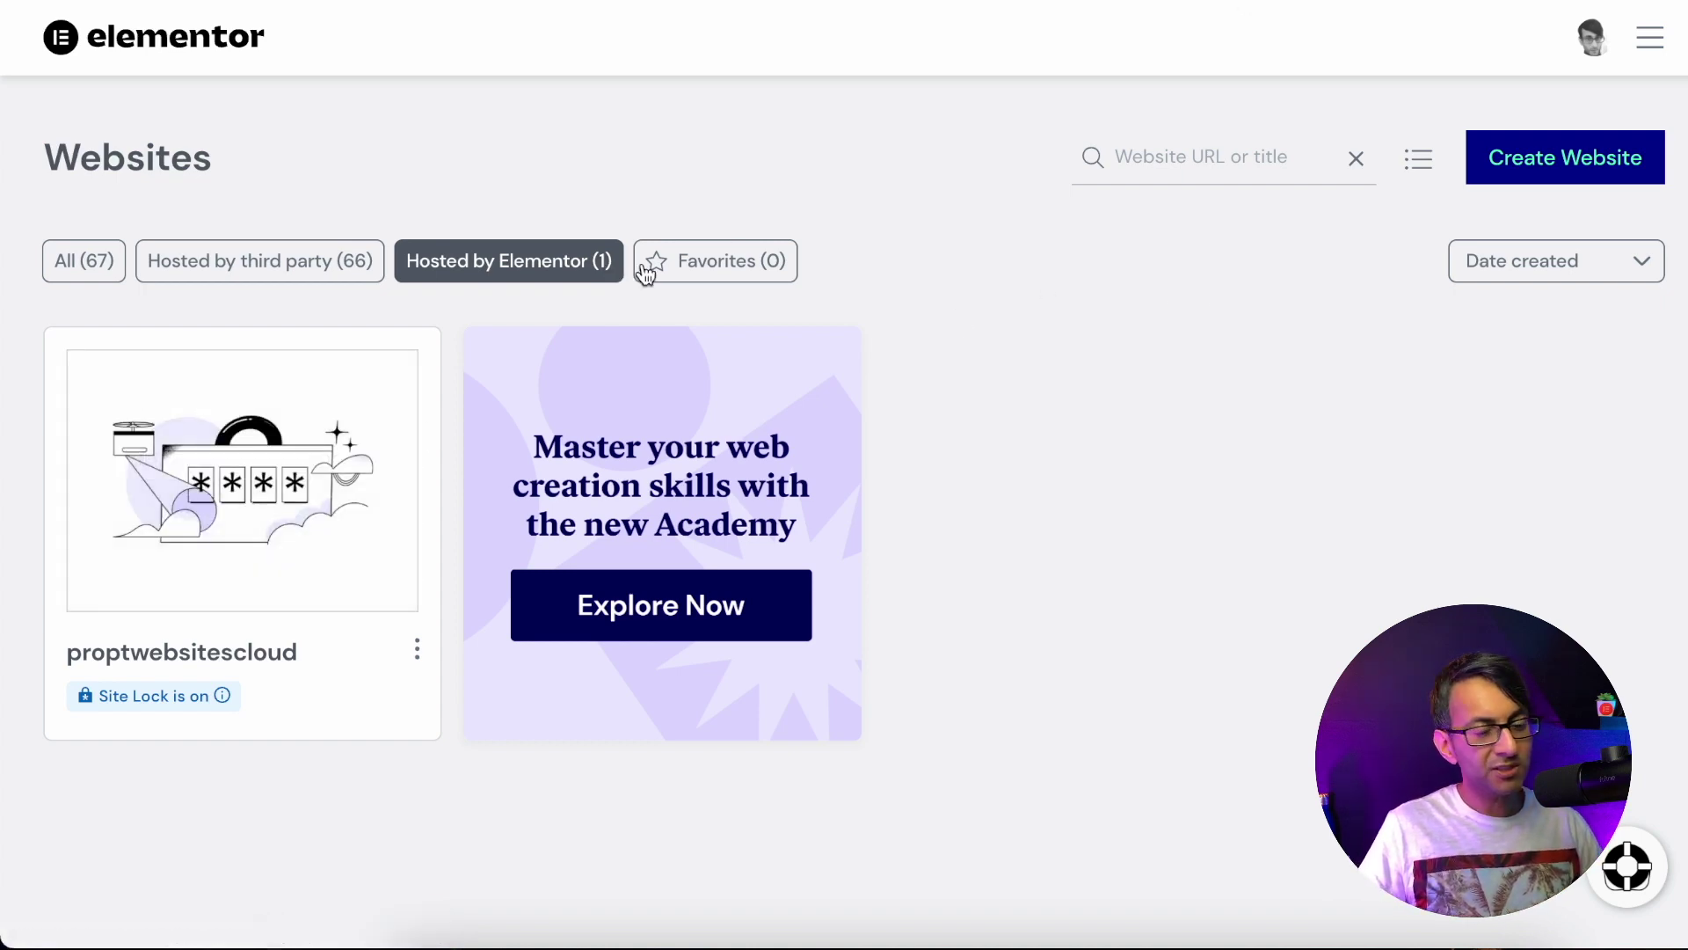
mouse_move(161, 712)
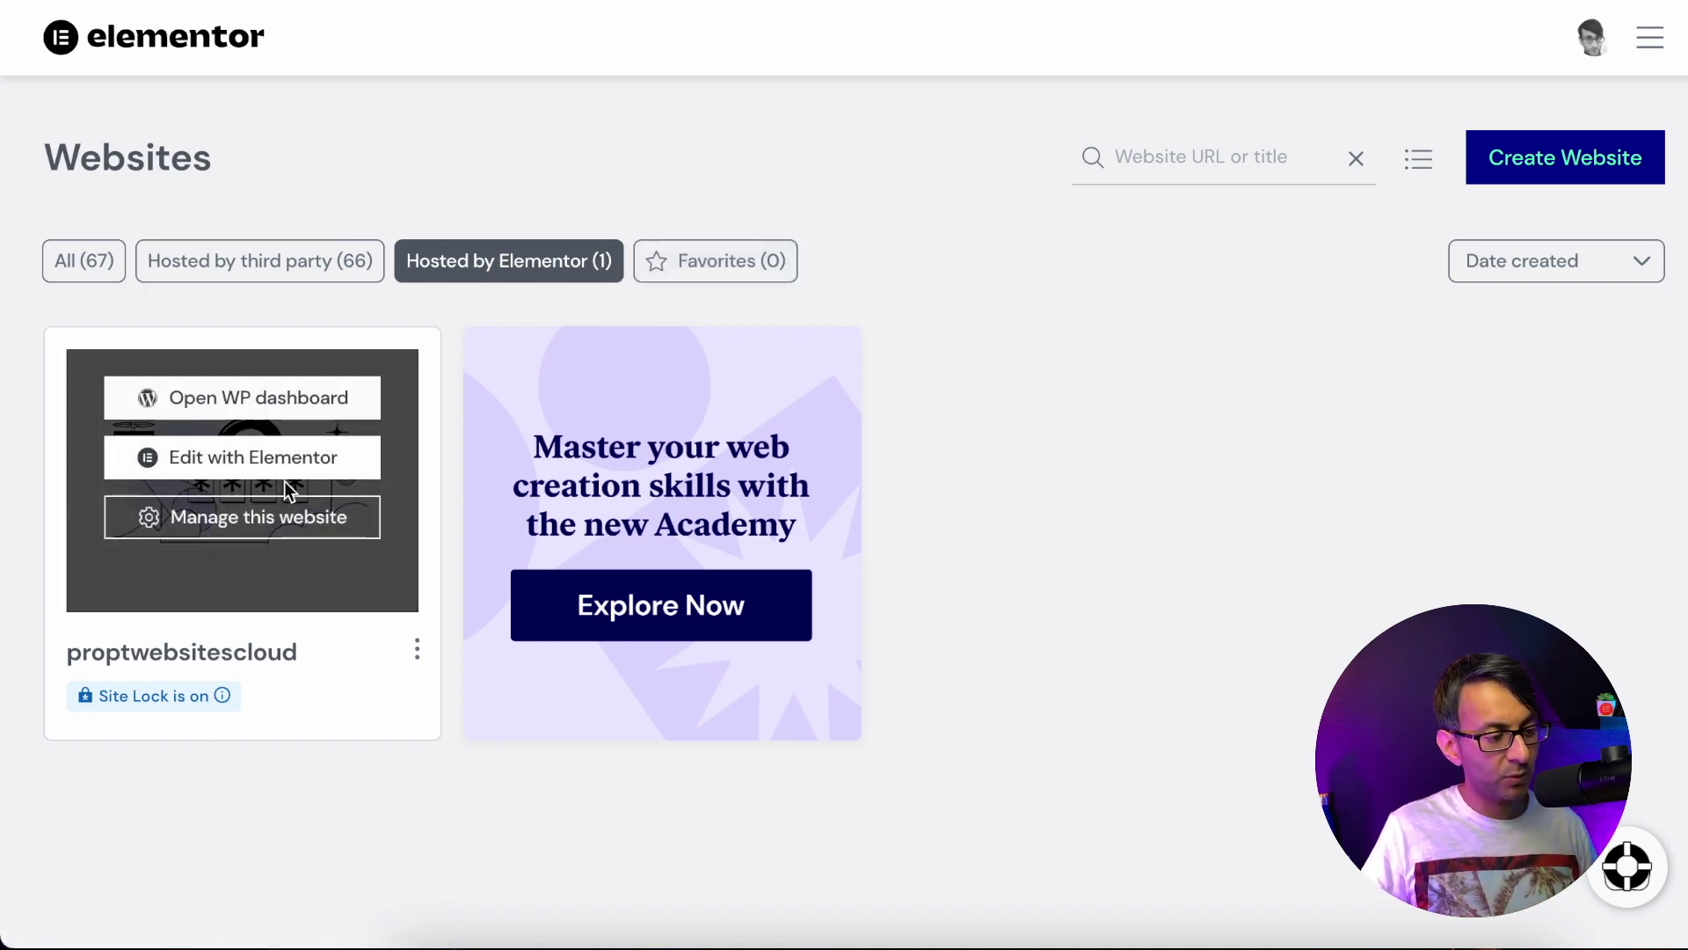
click(309, 528)
Start adding a custom domain to view the A record and CNAME instructions, and cancel without adding one
click(1590, 159)
scroll(844, 519, down, 1)
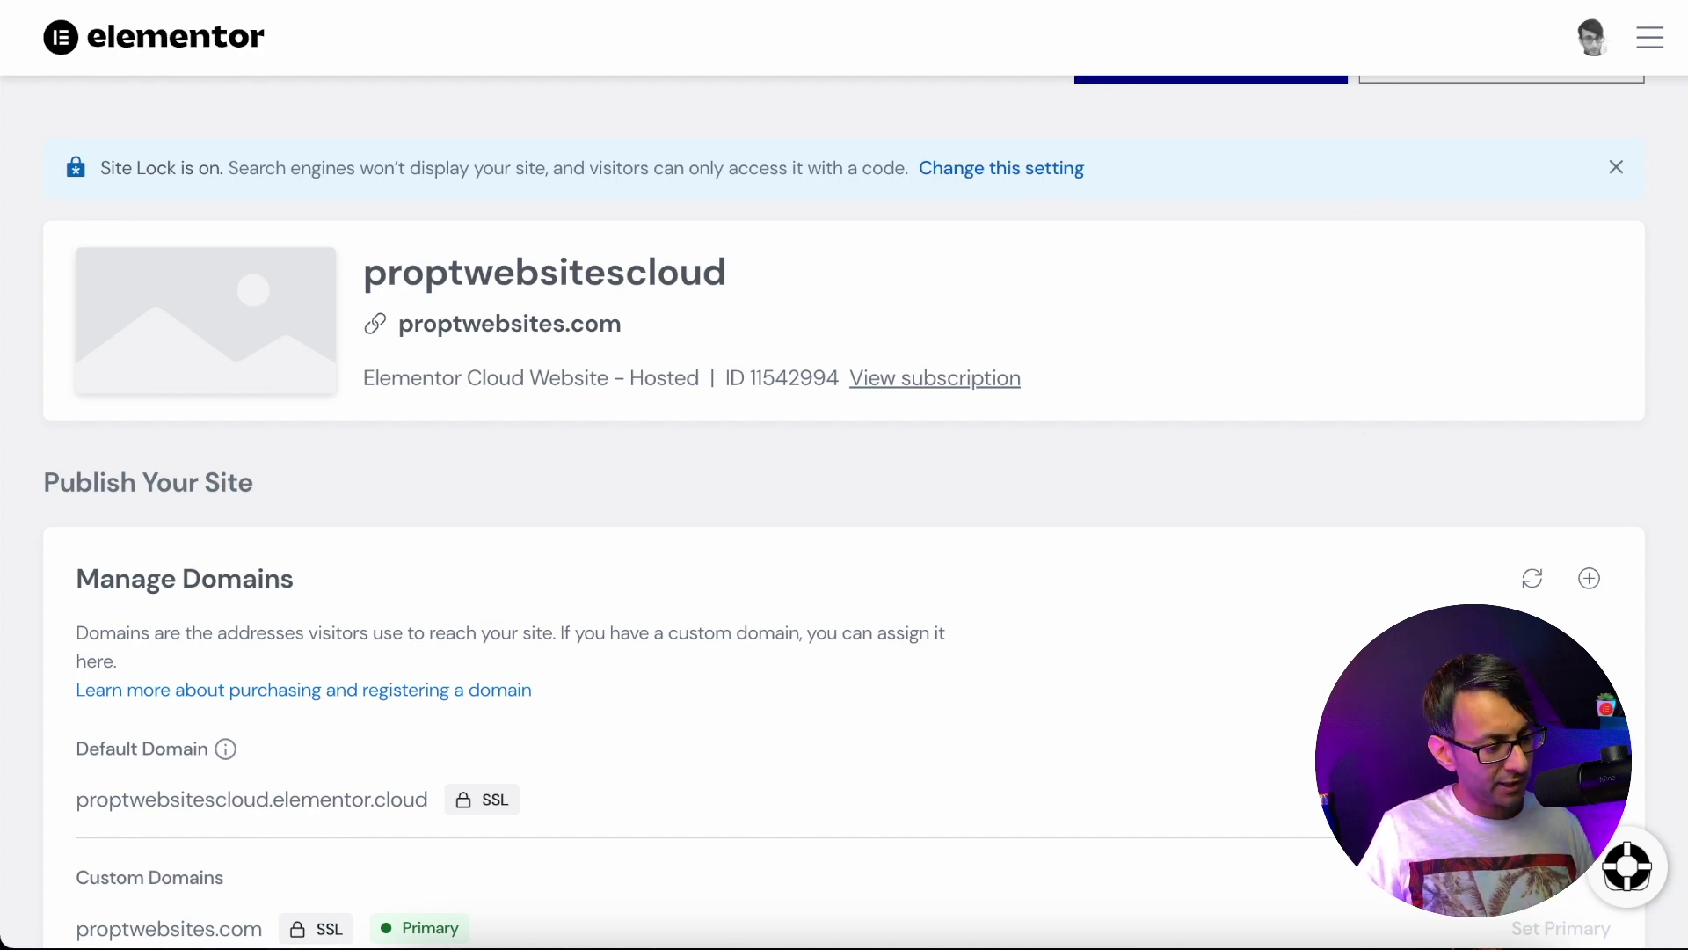
click(1588, 582)
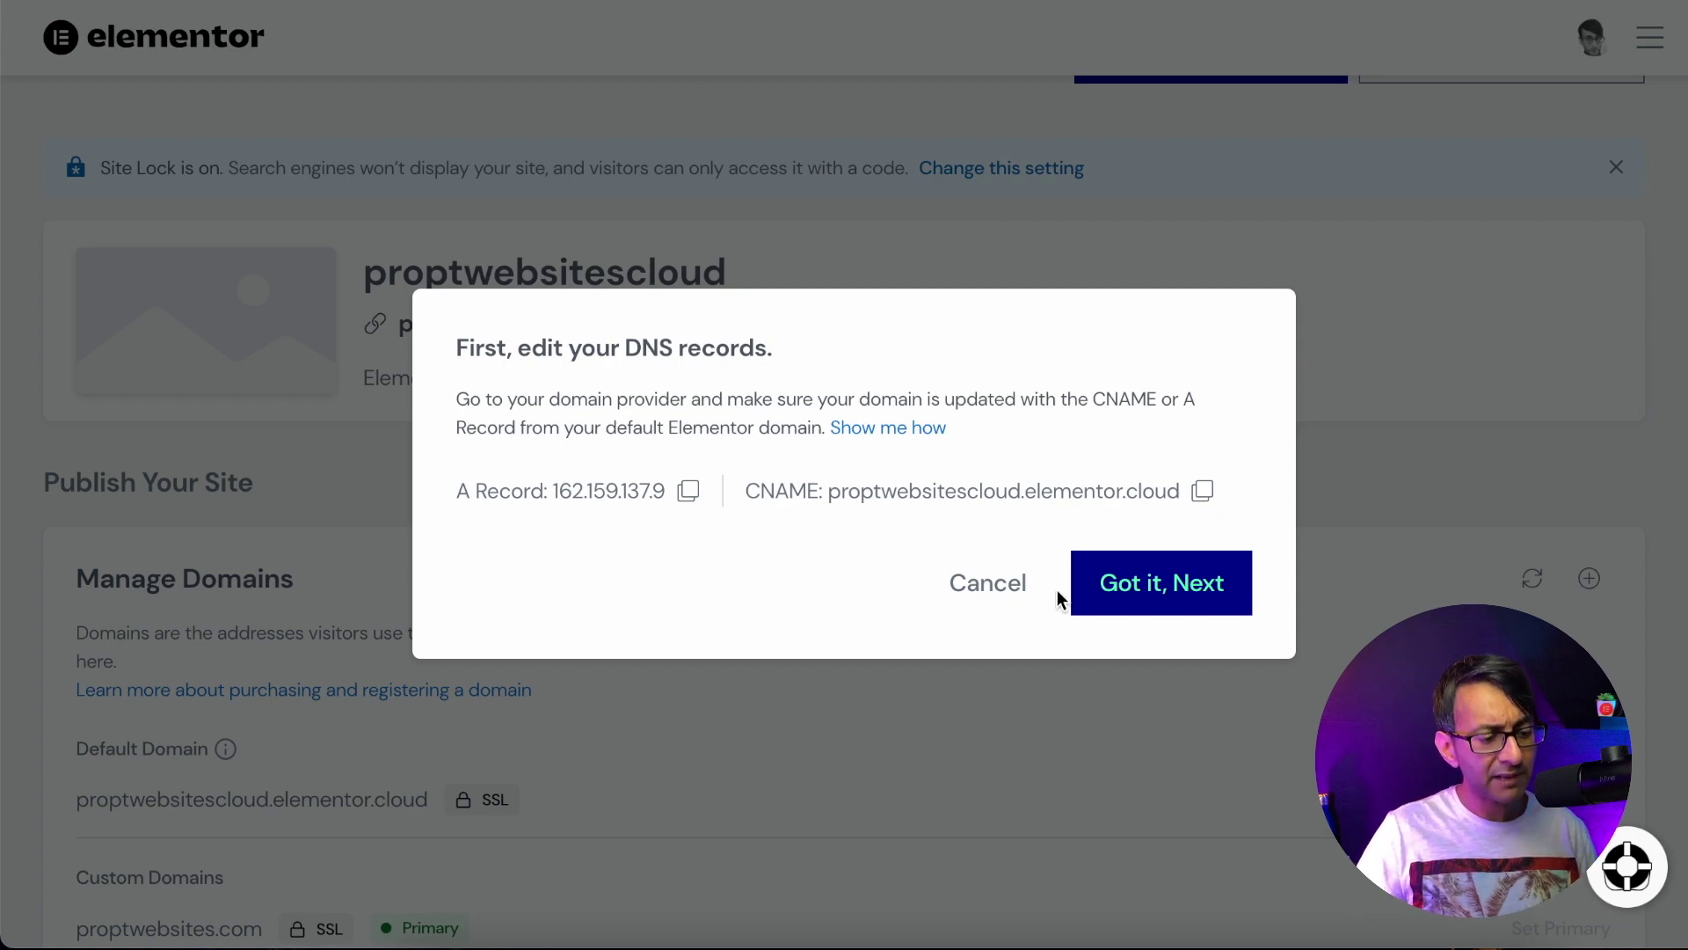
click(990, 587)
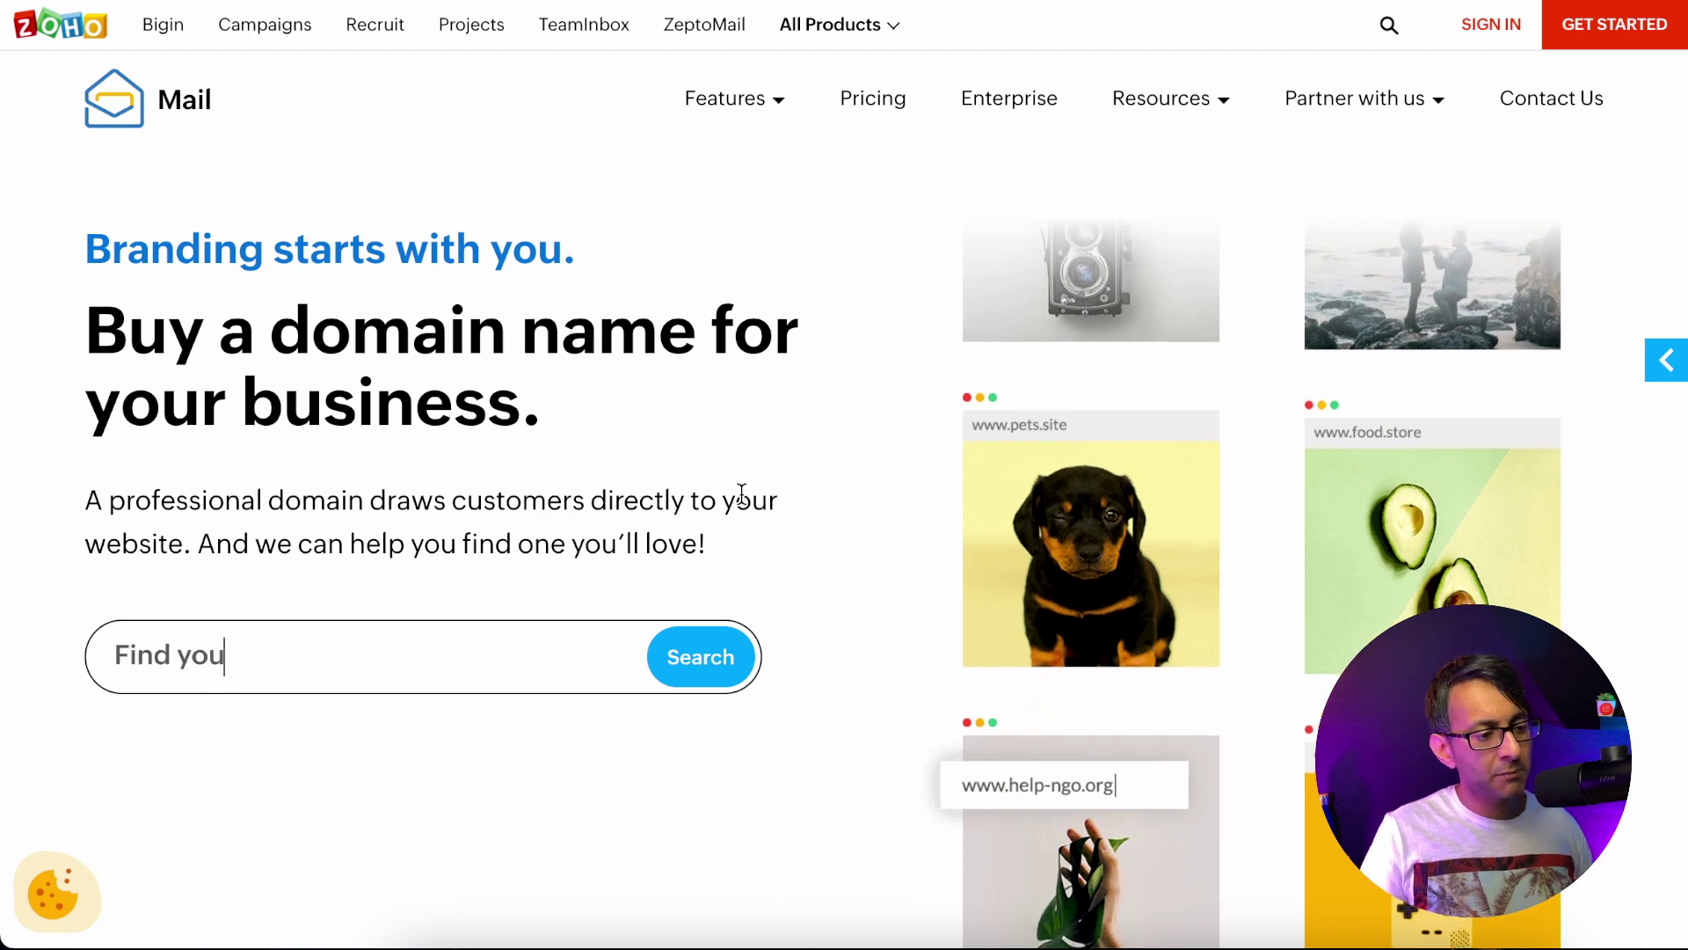
Open the Zoho Mail pricing page and compare the Mail Lite, Mail Premium, Workplace and Forever Free plans
click(893, 104)
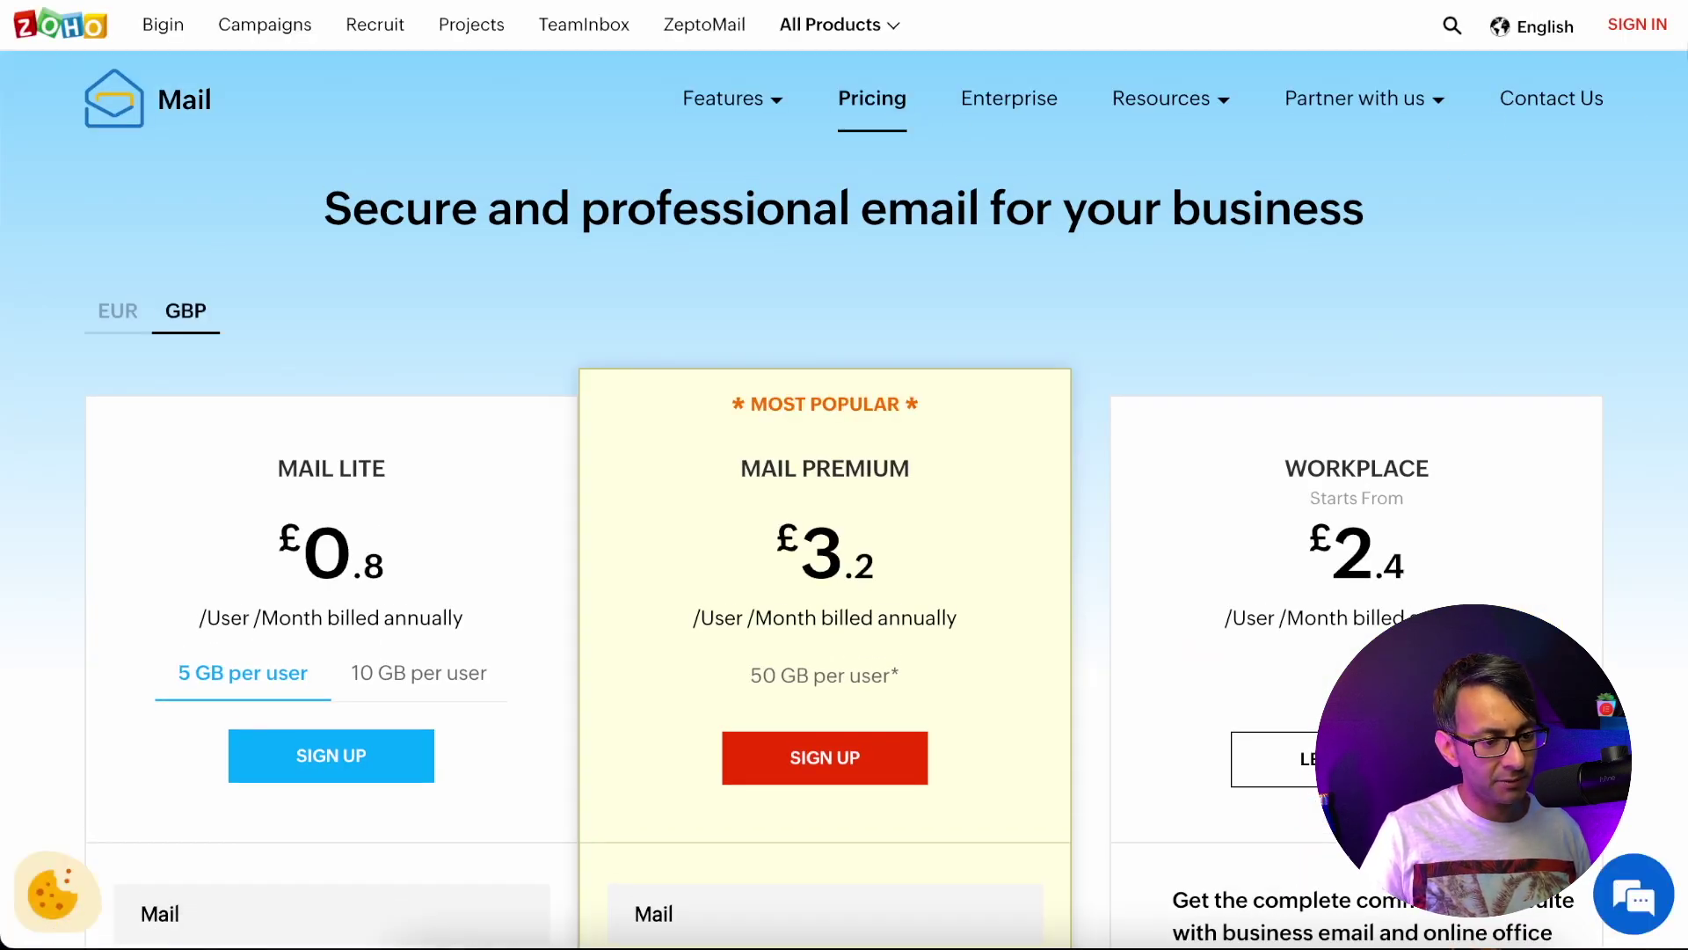
scroll(1519, 135, down, 2)
scroll(848, 252, down, 1)
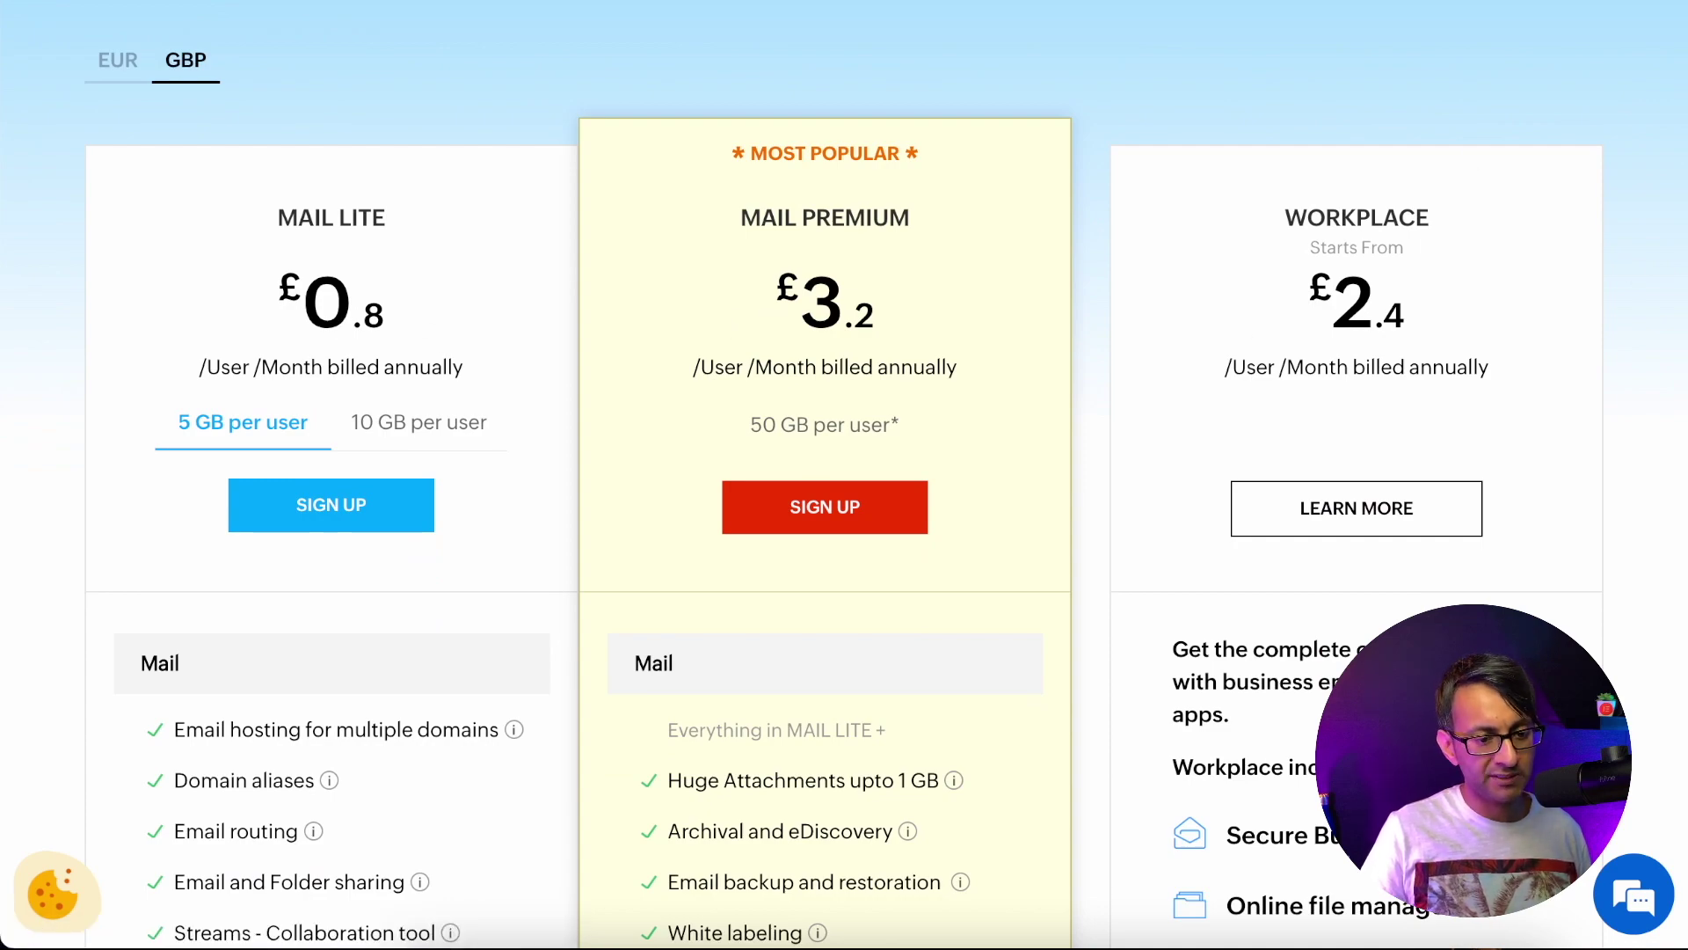
scroll(844, 474, down, 15)
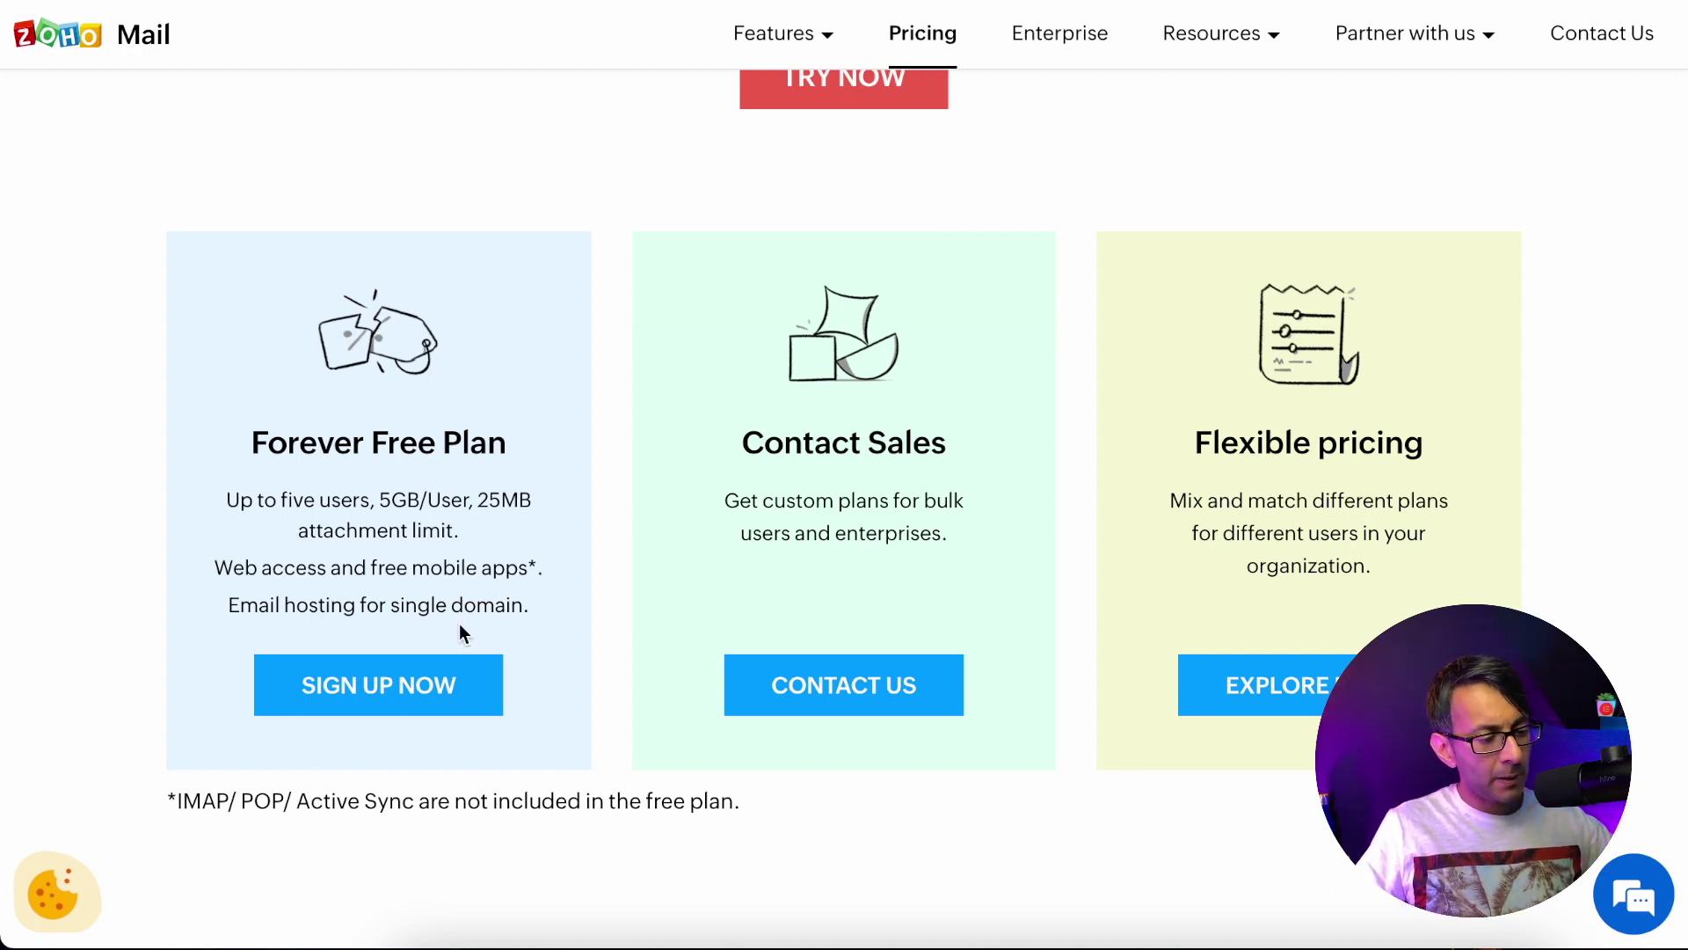
scroll(693, 625, up, 10)
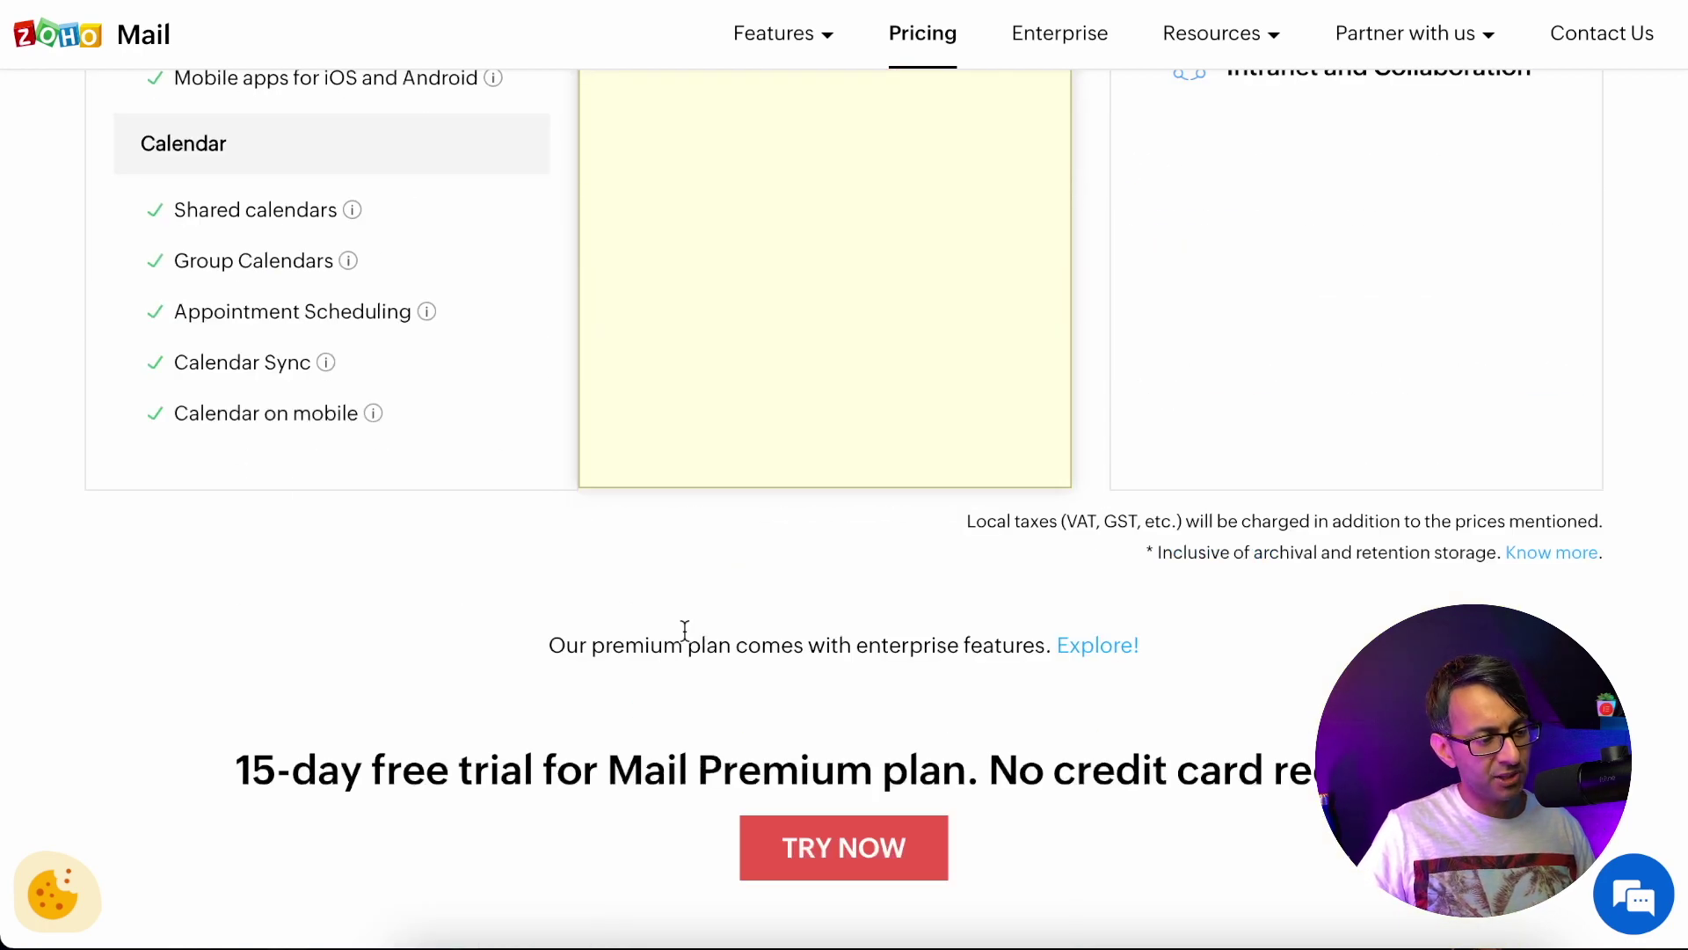
scroll(632, 646, up, 15)
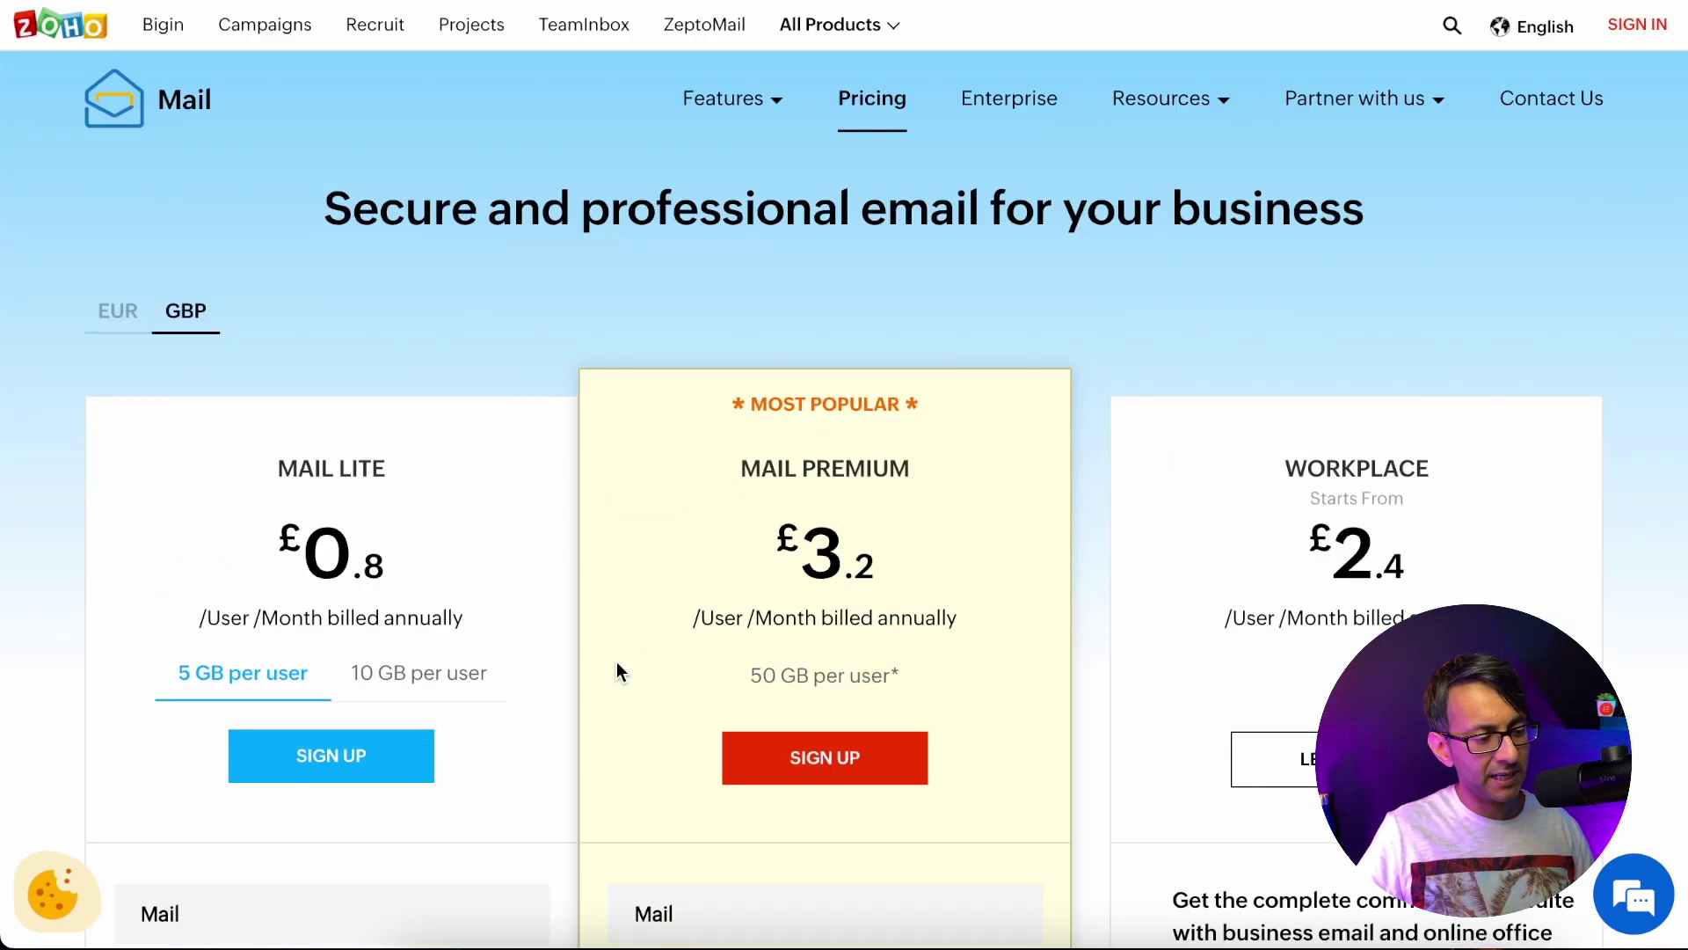
scroll(616, 663, down, 2)
scroll(615, 670, down, 1)
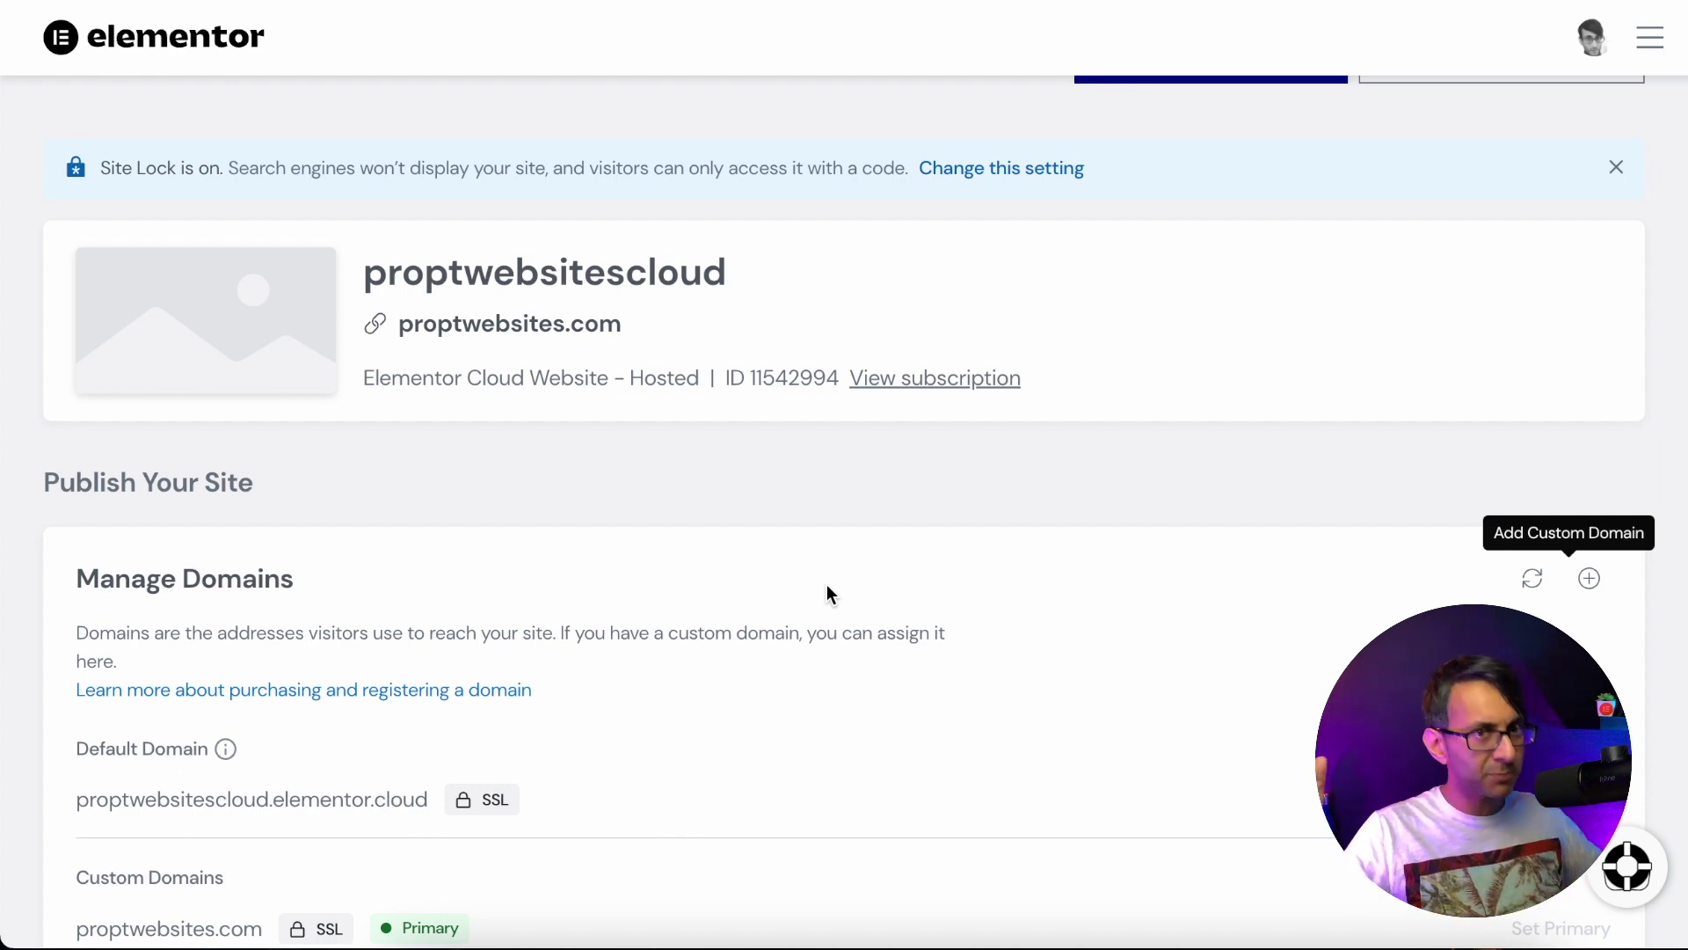
Review the Elementor website's default and custom domains, DNS records and Site Lock settings
scroll(827, 585, down, 5)
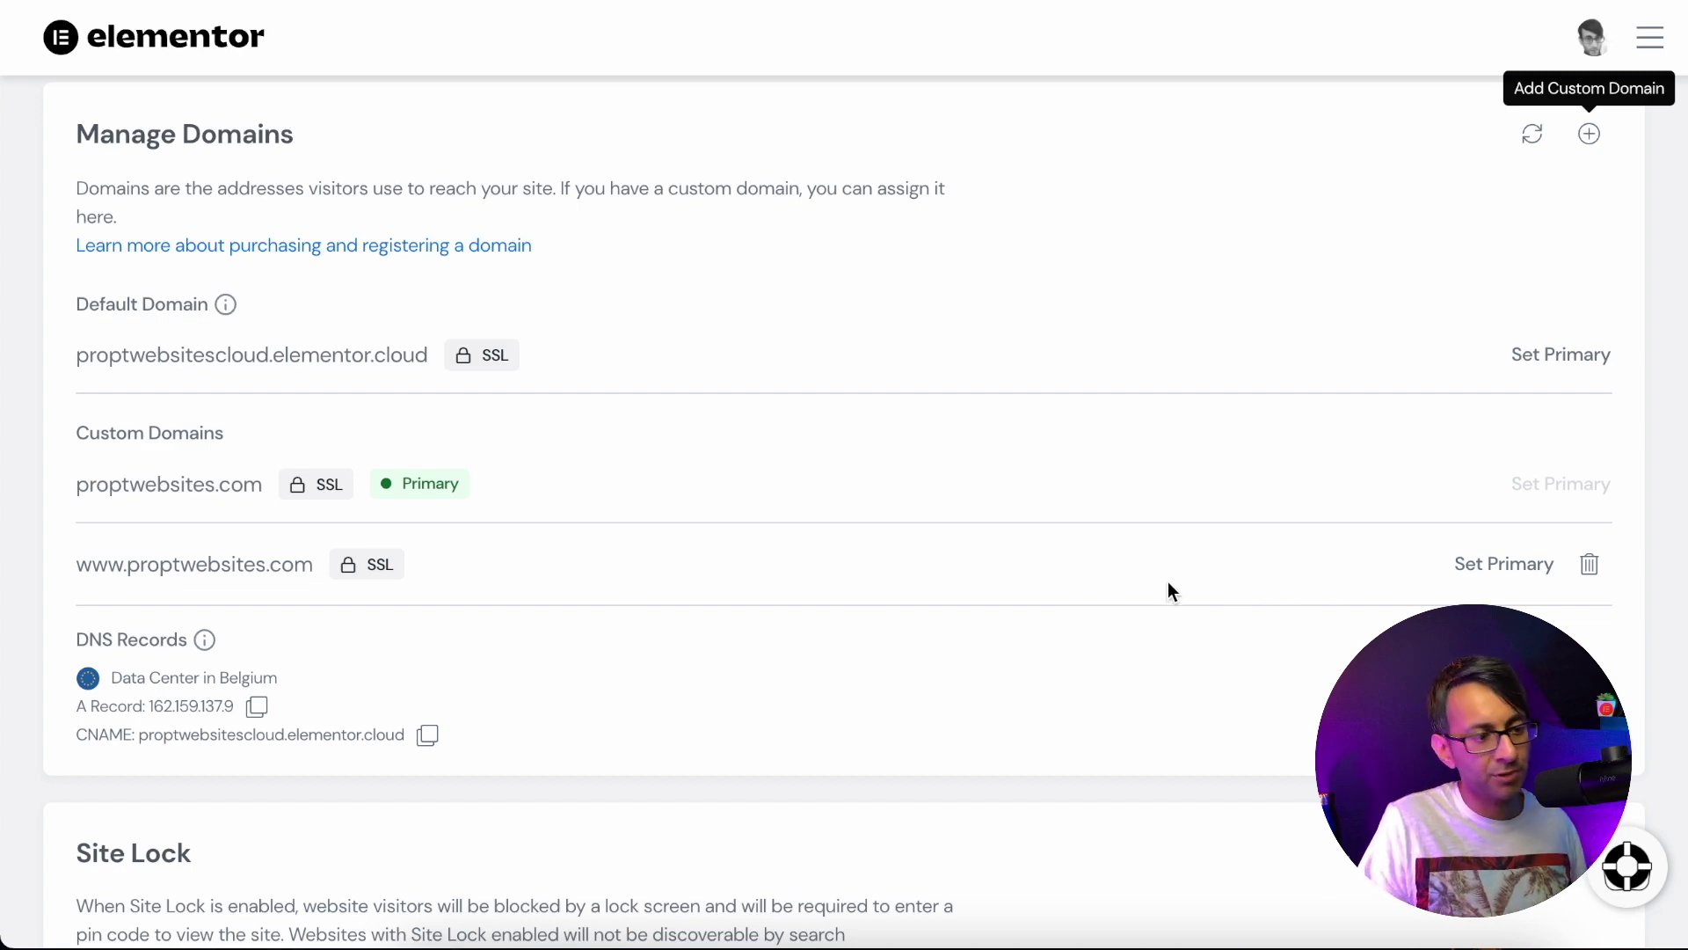
scroll(1196, 544, up, 4)
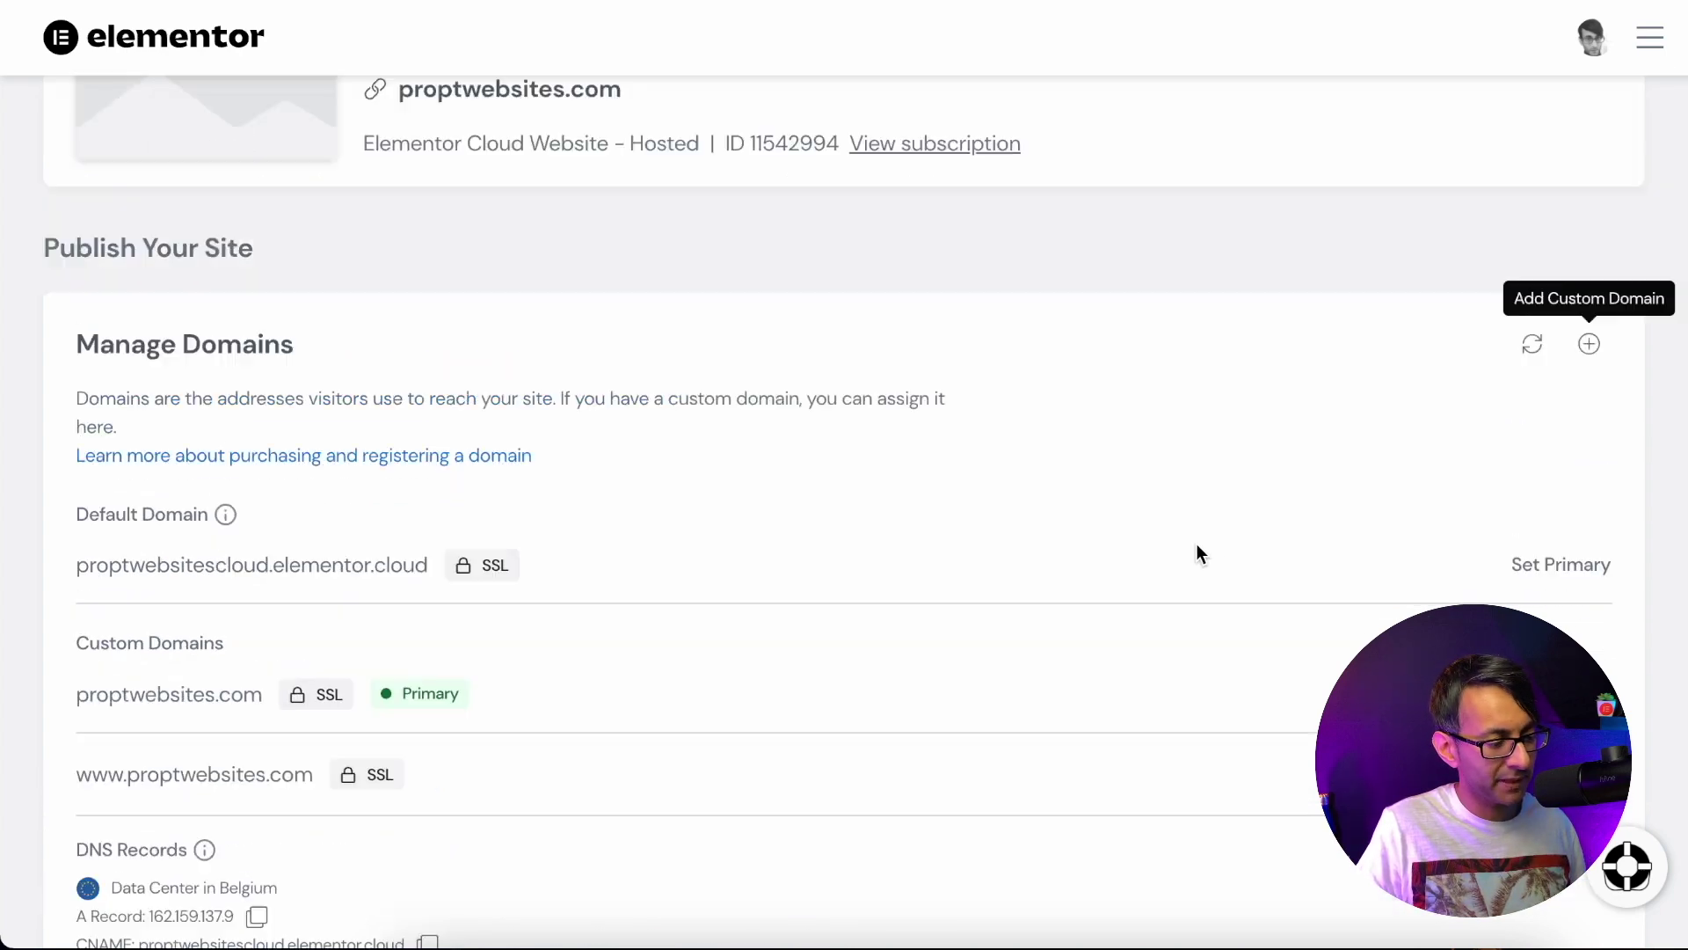
scroll(1195, 544, down, 4)
scroll(1197, 557, down, 4)
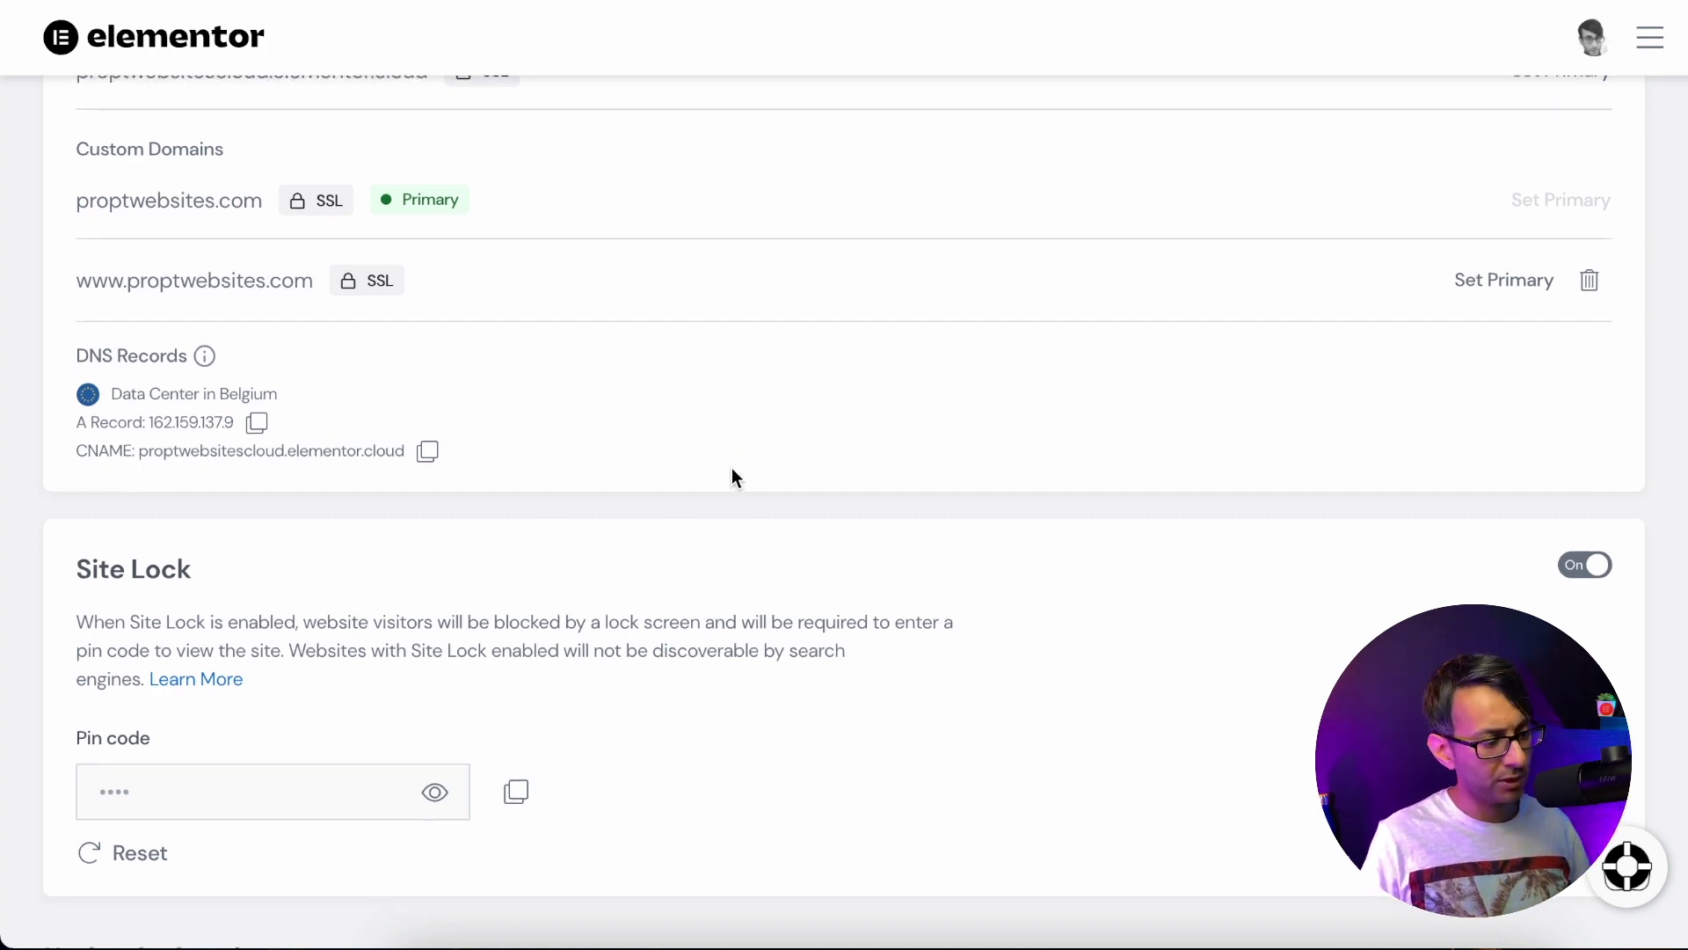
scroll(732, 479, down, 3)
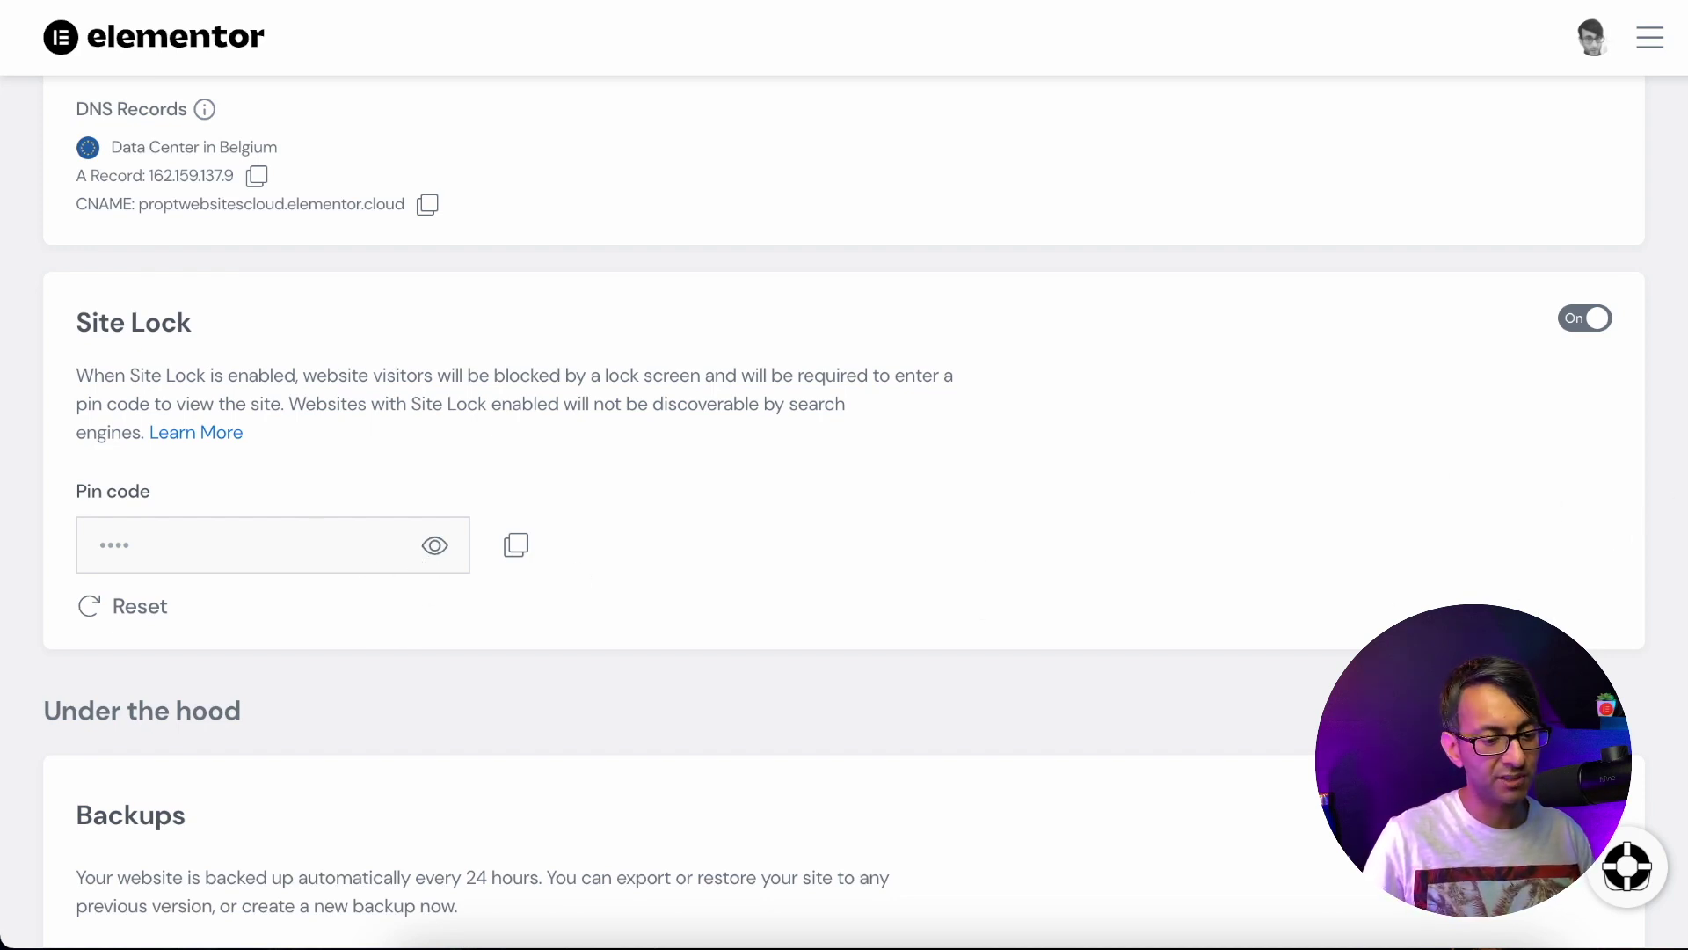
Open the live proptwebsites.com site from its management page to view what visitors see with Site Lock on
scroll(844, 510, up, 3)
scroll(844, 510, up, 8)
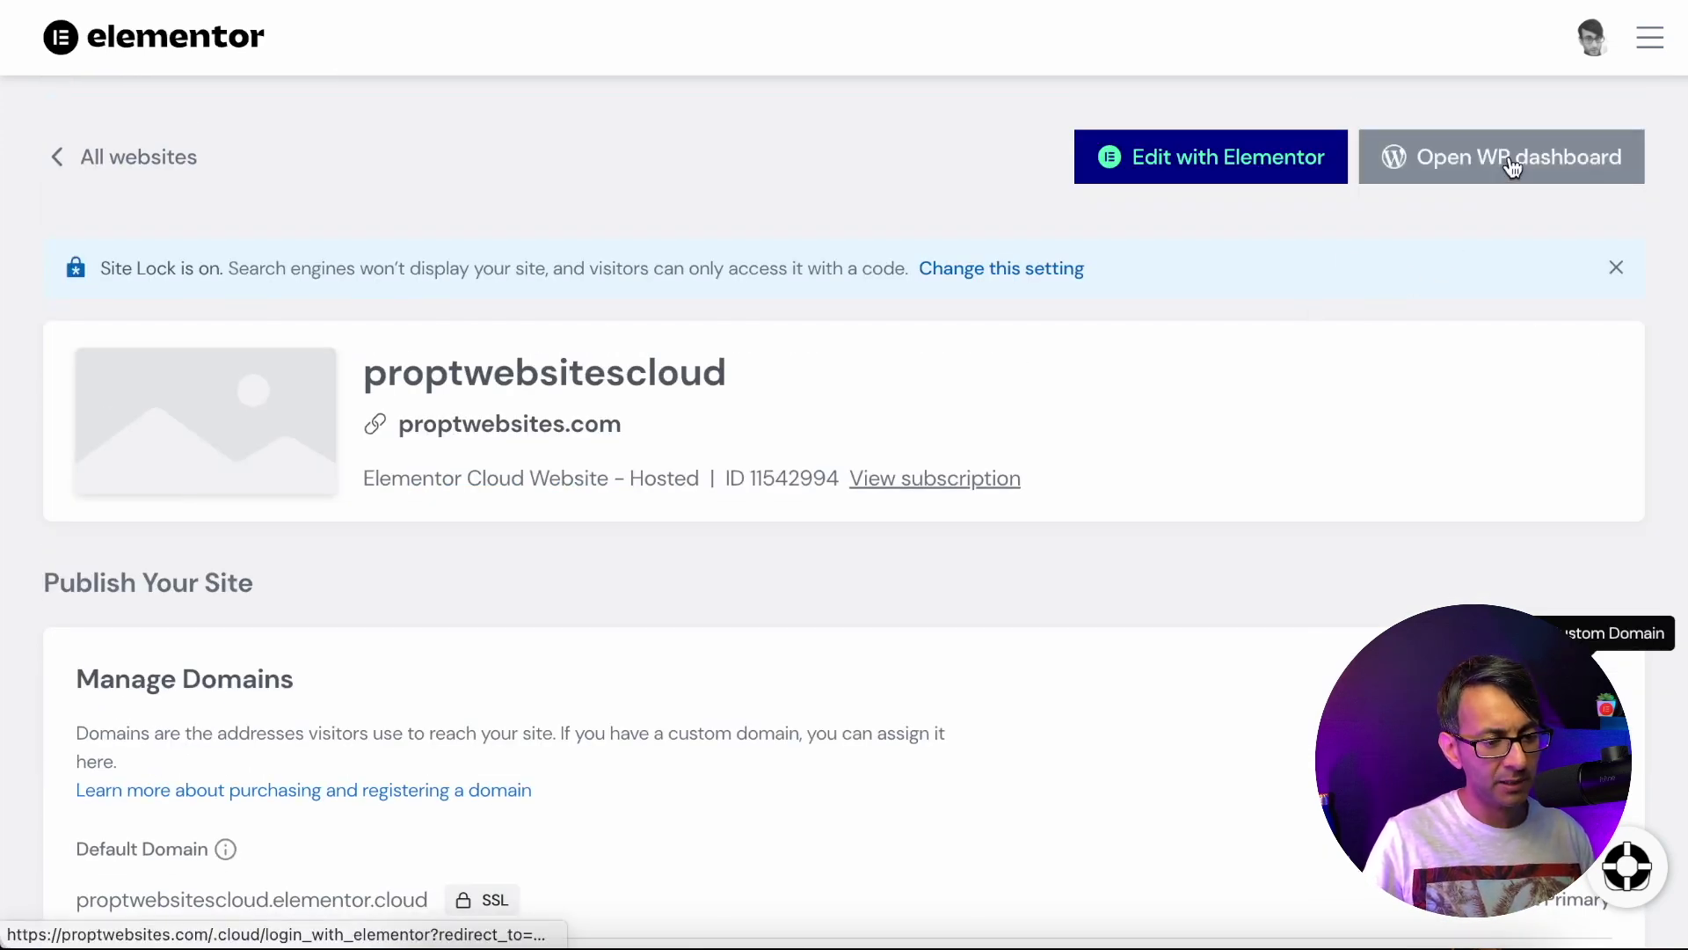
click(590, 427)
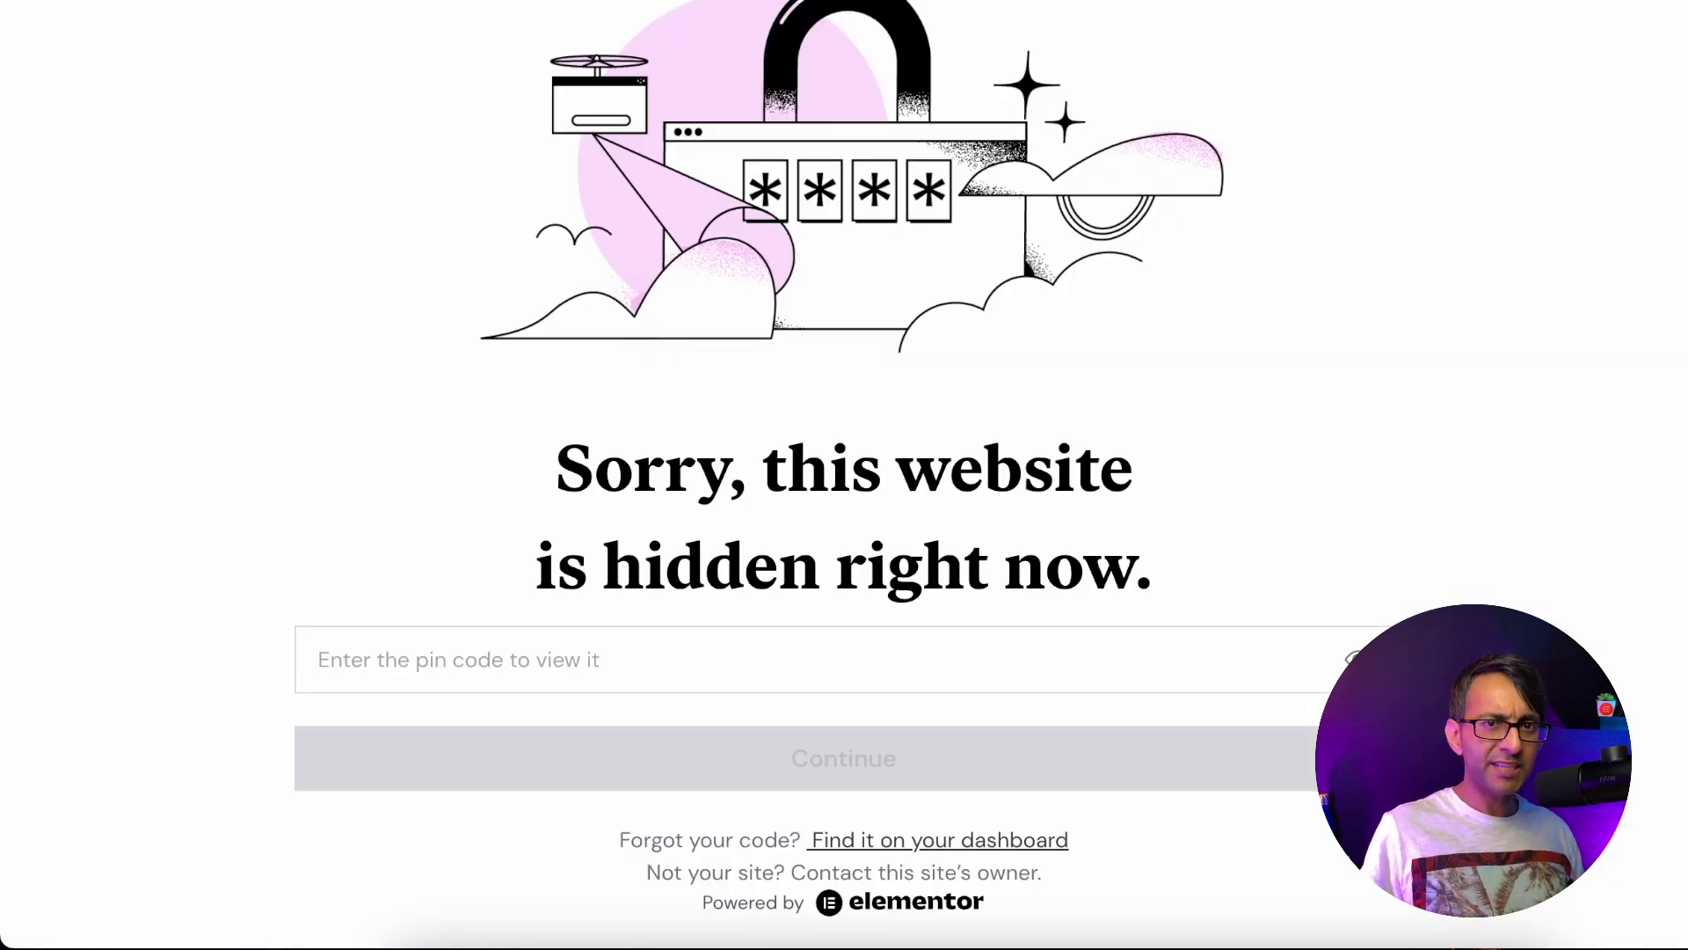
scroll(1683, 216, down, 1)
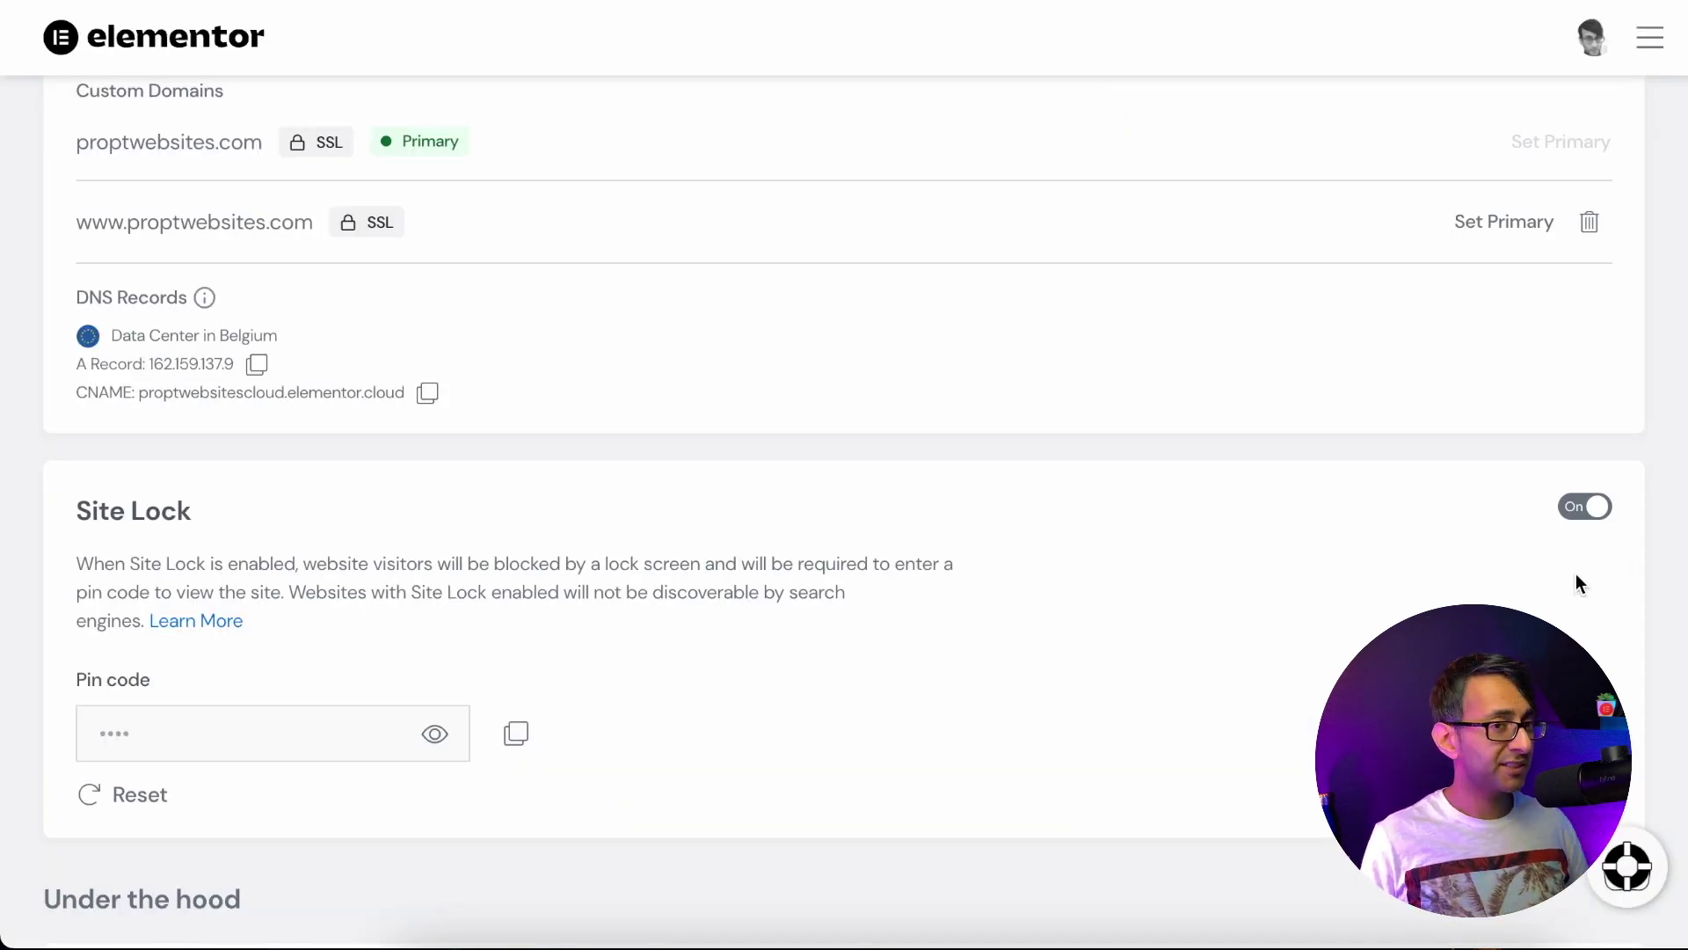
Review the website's Site Lock, Backups, and Debugging & Troubleshooting sections
scroll(1656, 652, up, 5)
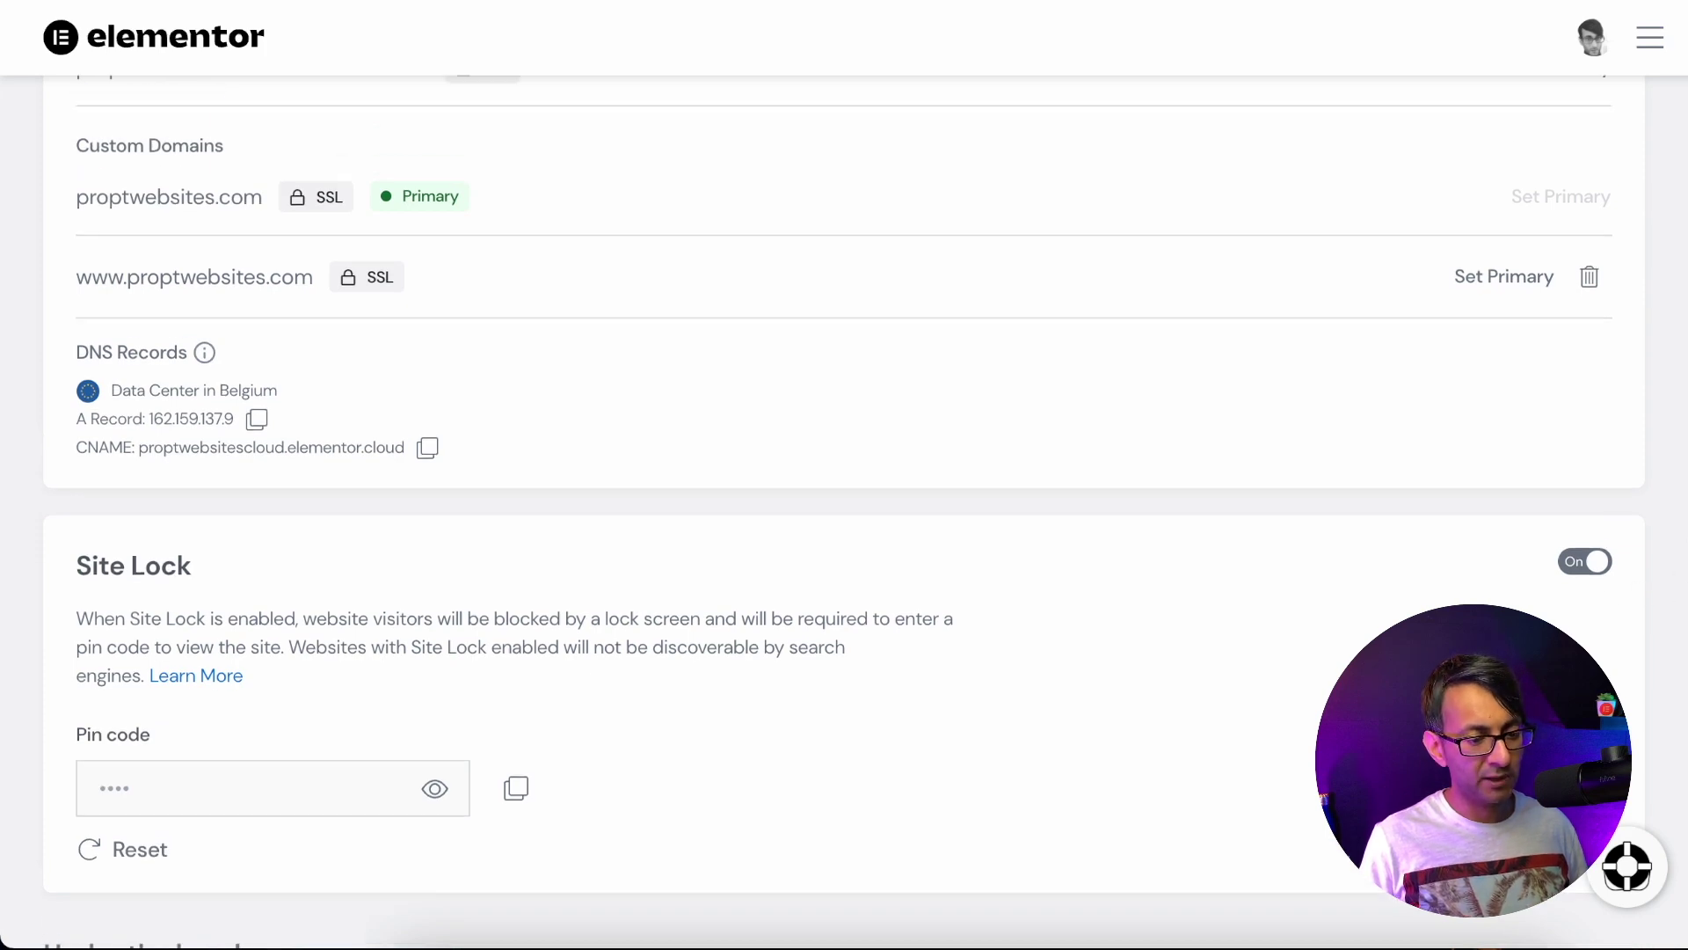
scroll(1656, 653, down, 10)
scroll(1648, 686, down, 4)
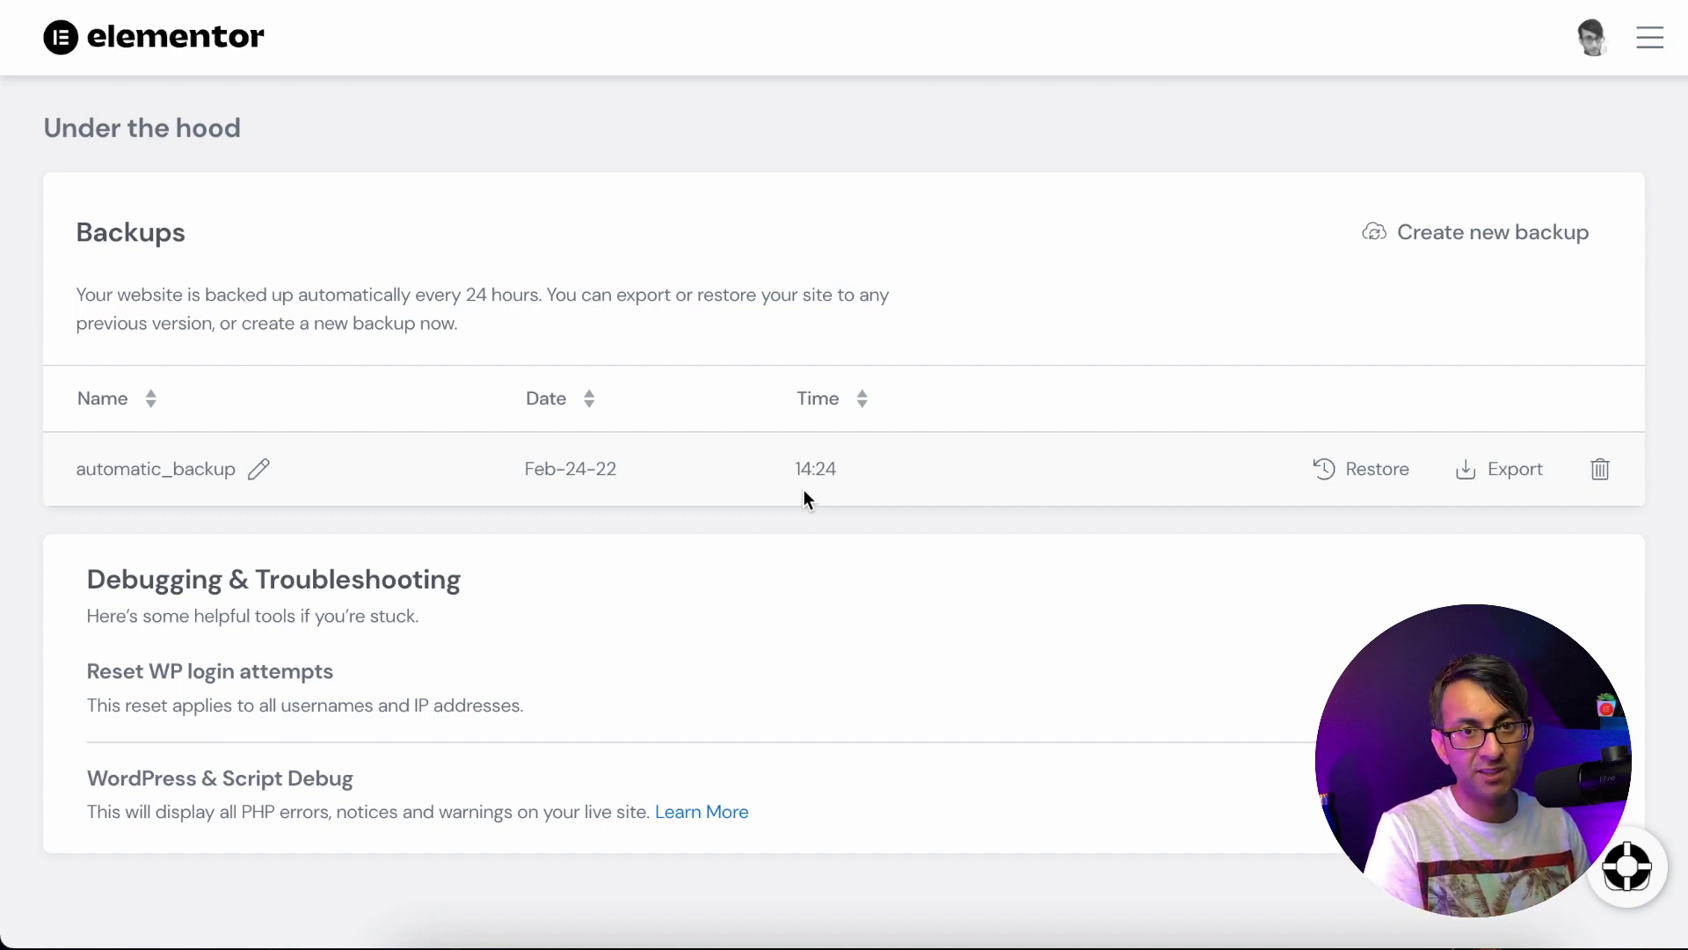
scroll(844, 510, down, 1)
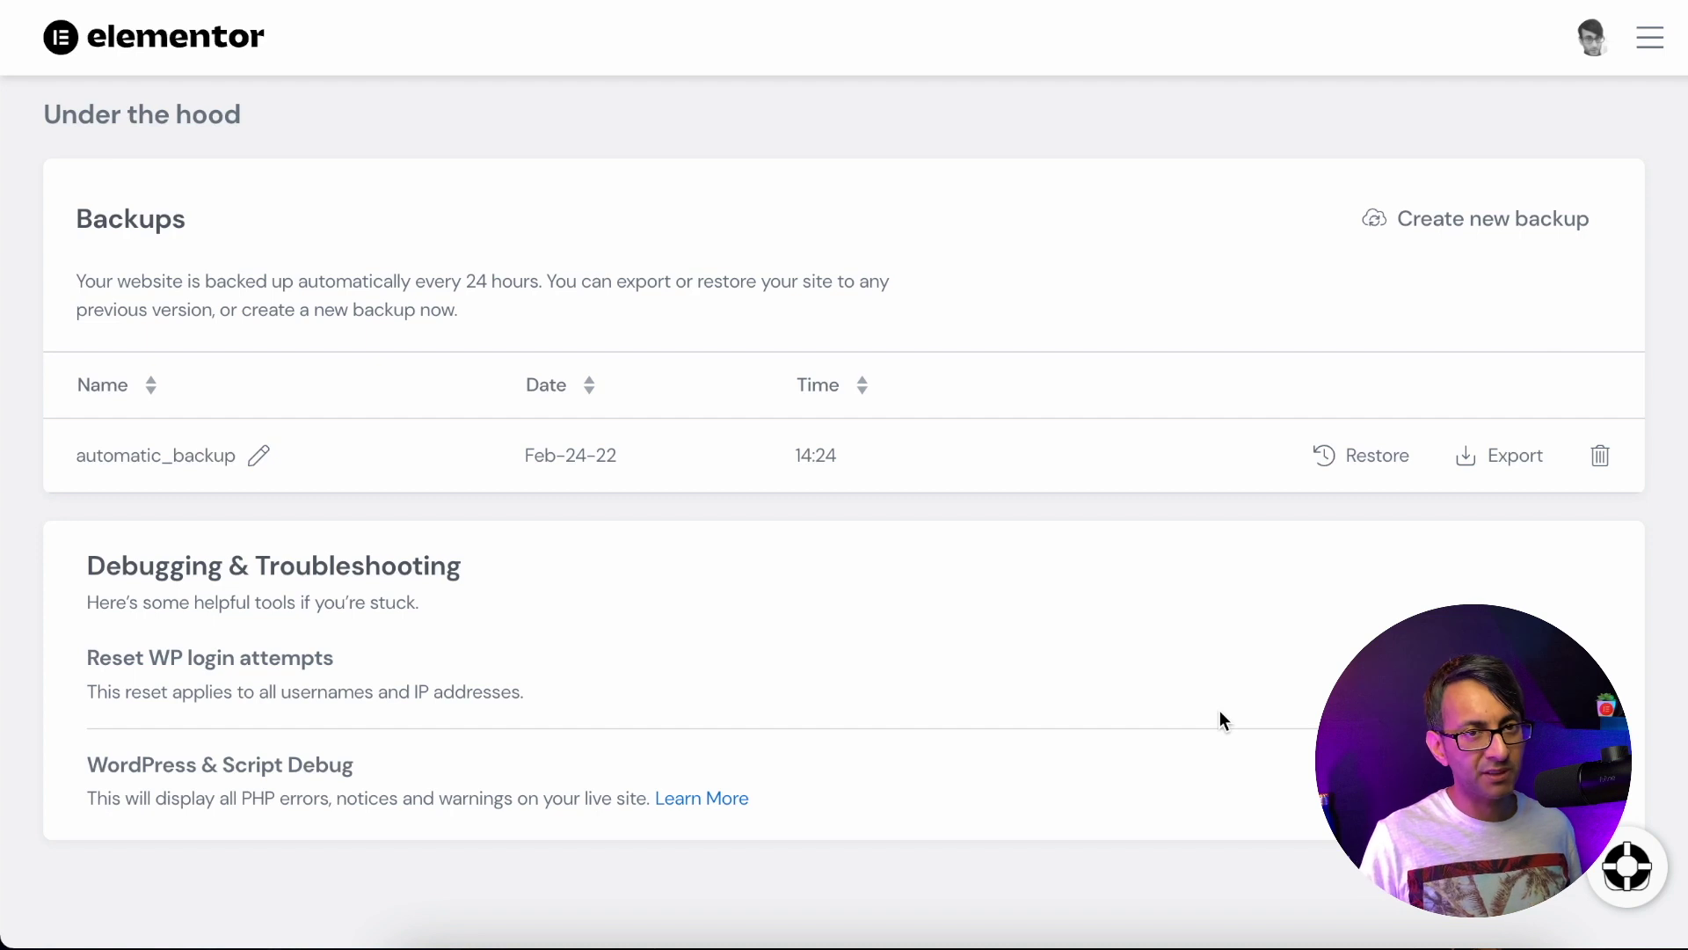
Open the Elementor support chat, go back to the conversation list, and minimize the chat
click(1627, 884)
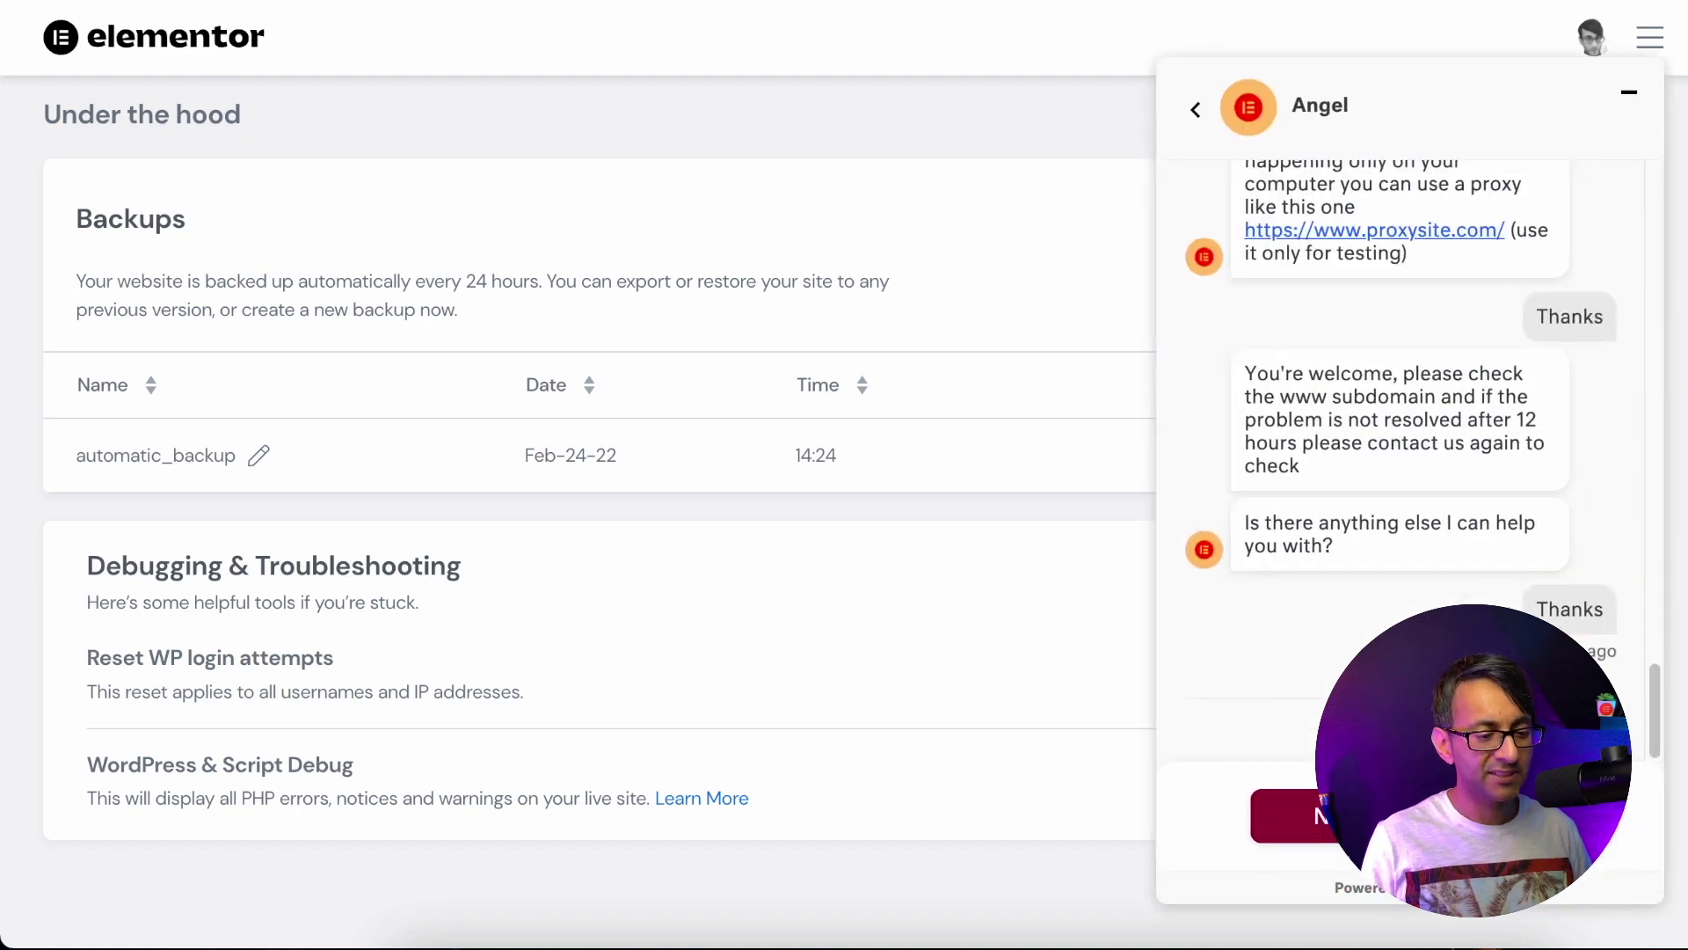
click(1191, 108)
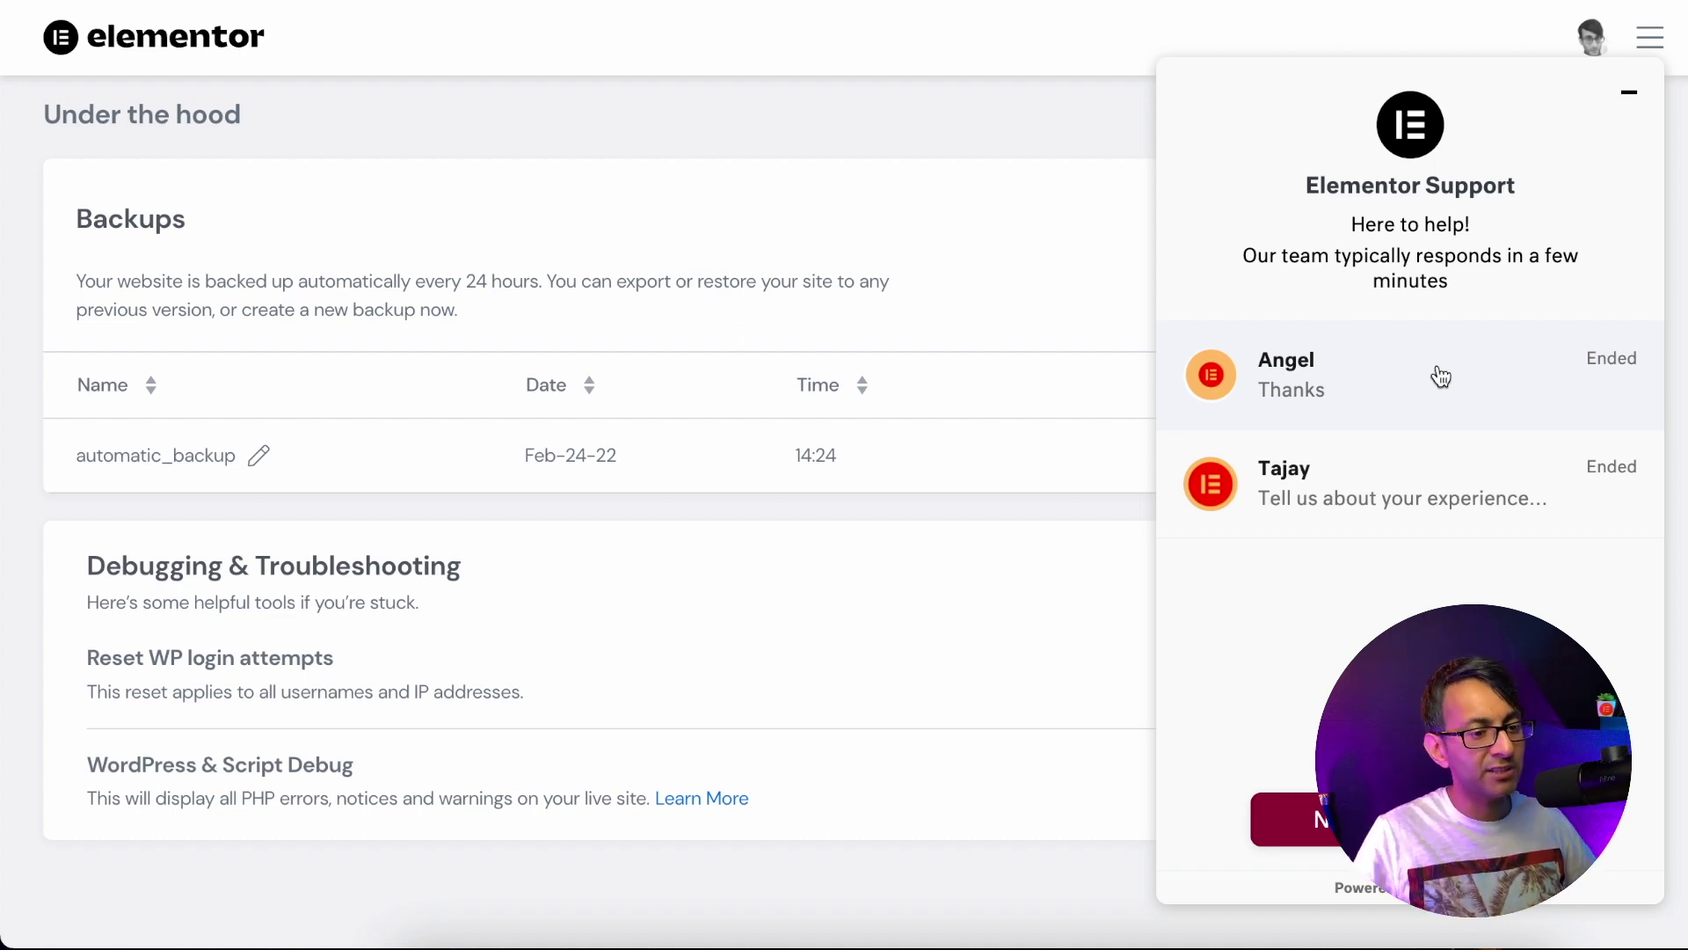
click(1631, 92)
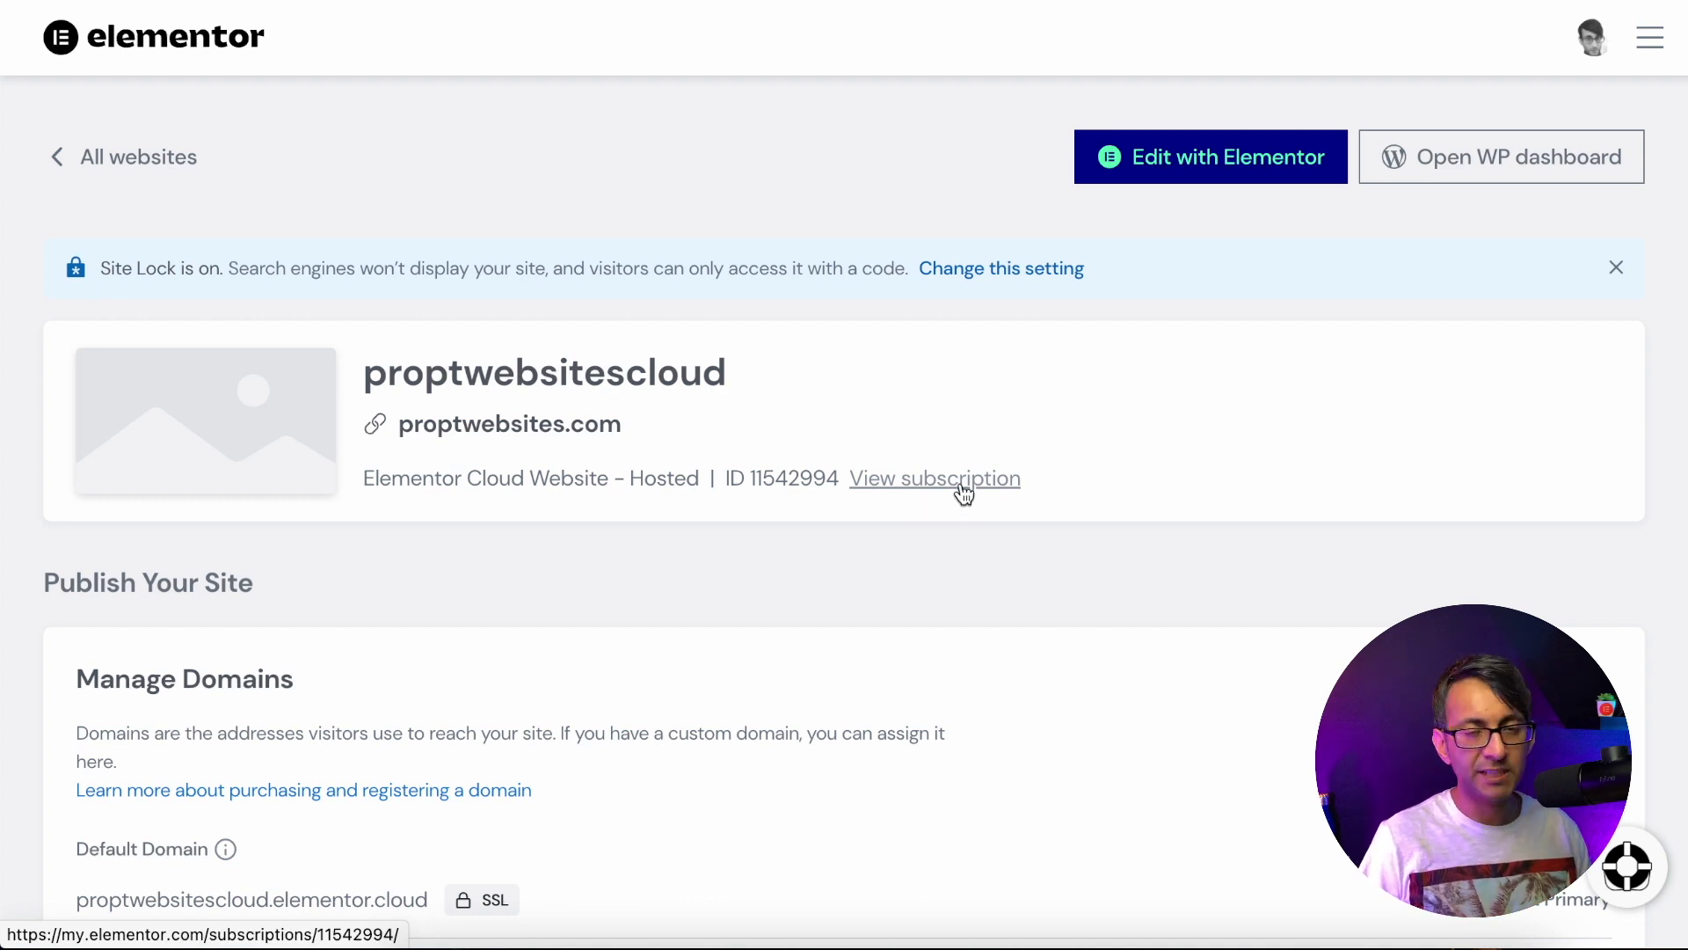
Open the subscription details of the proptwebsitescloud website and show the subscription's additional options
click(961, 484)
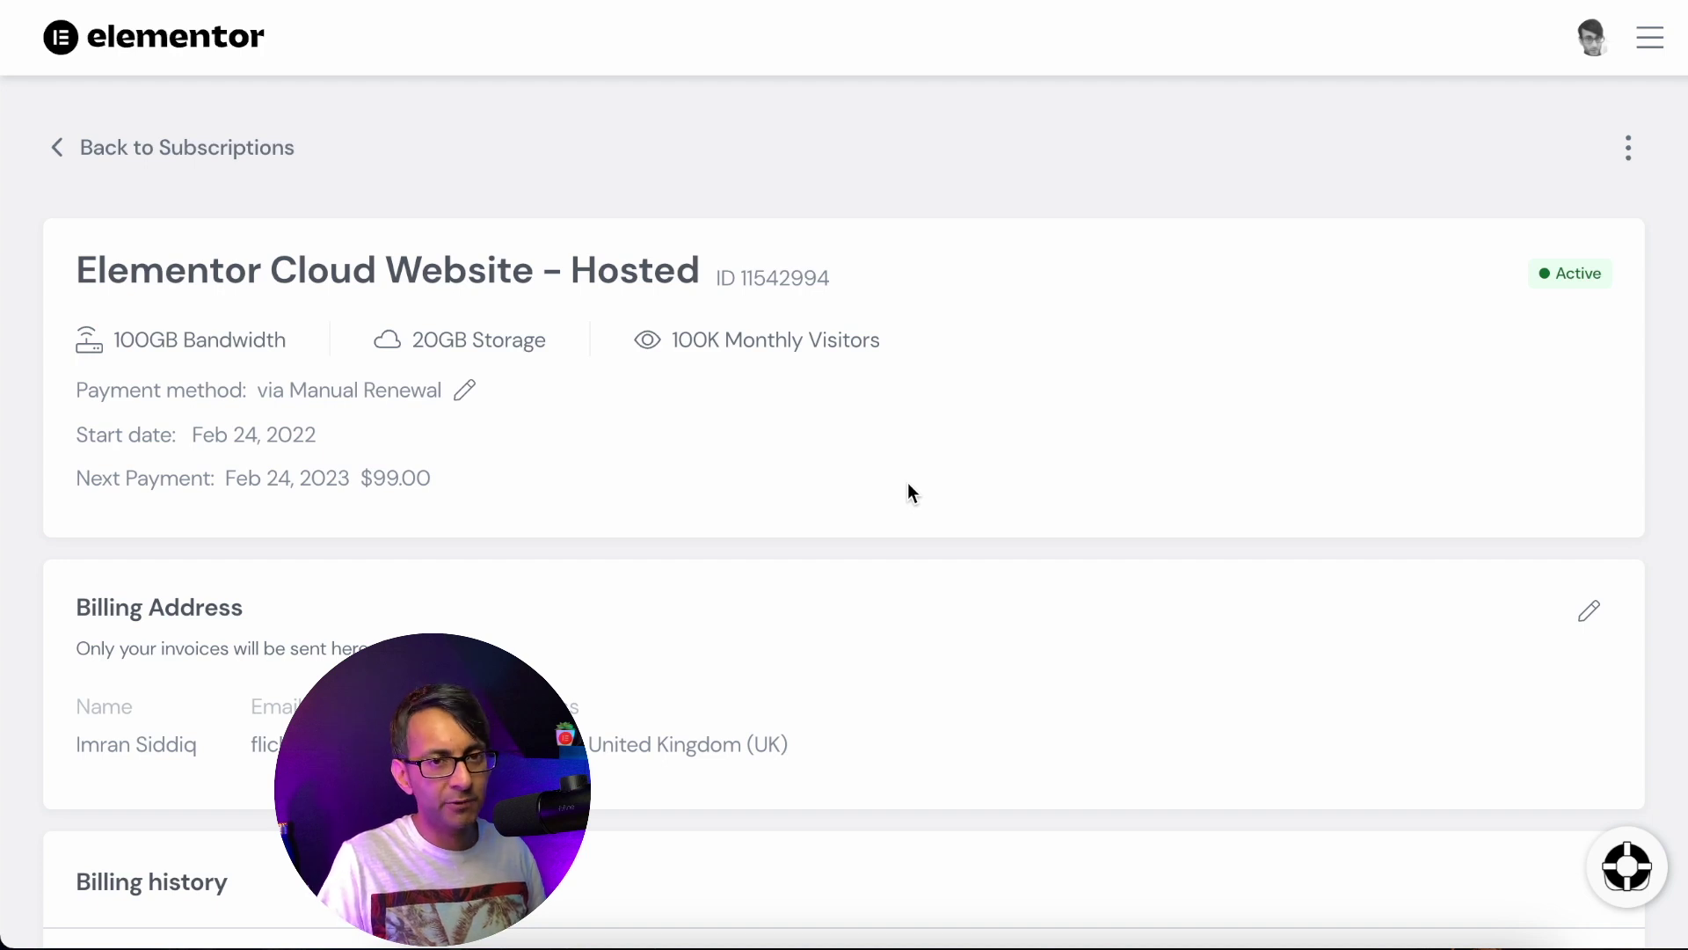
click(1626, 149)
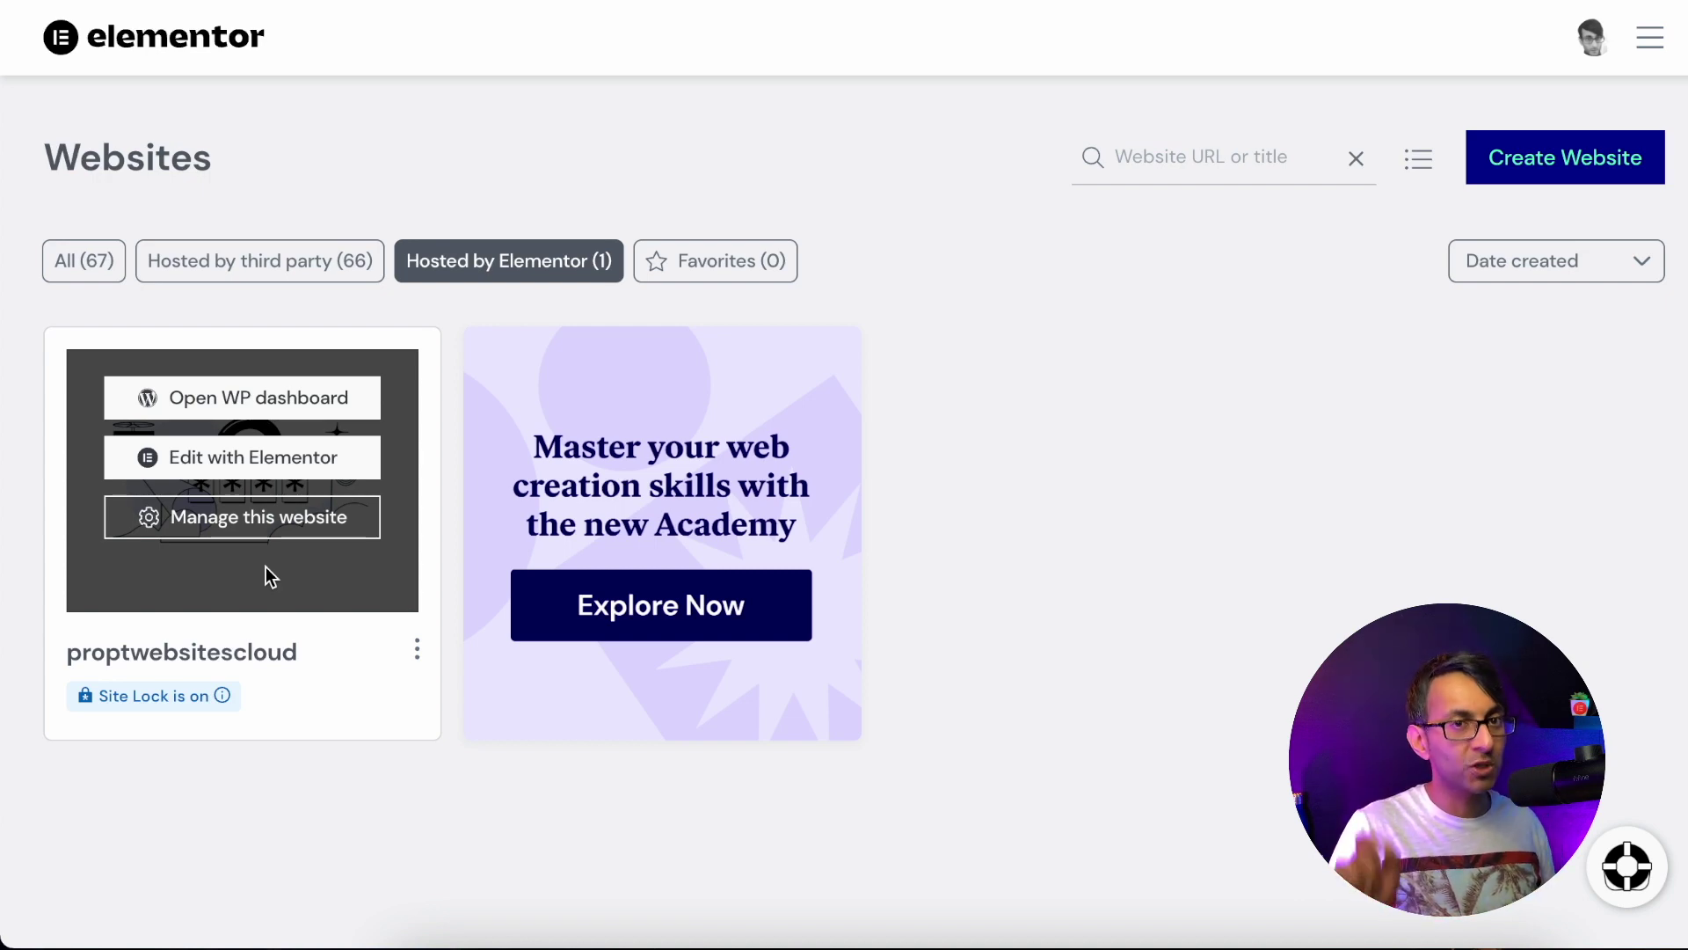
Open the WordPress dashboard of proptwebsitescloud and hide all its dashboard boxes, including Welcome, Elementor News & Updates and Elementor Resources
click(356, 397)
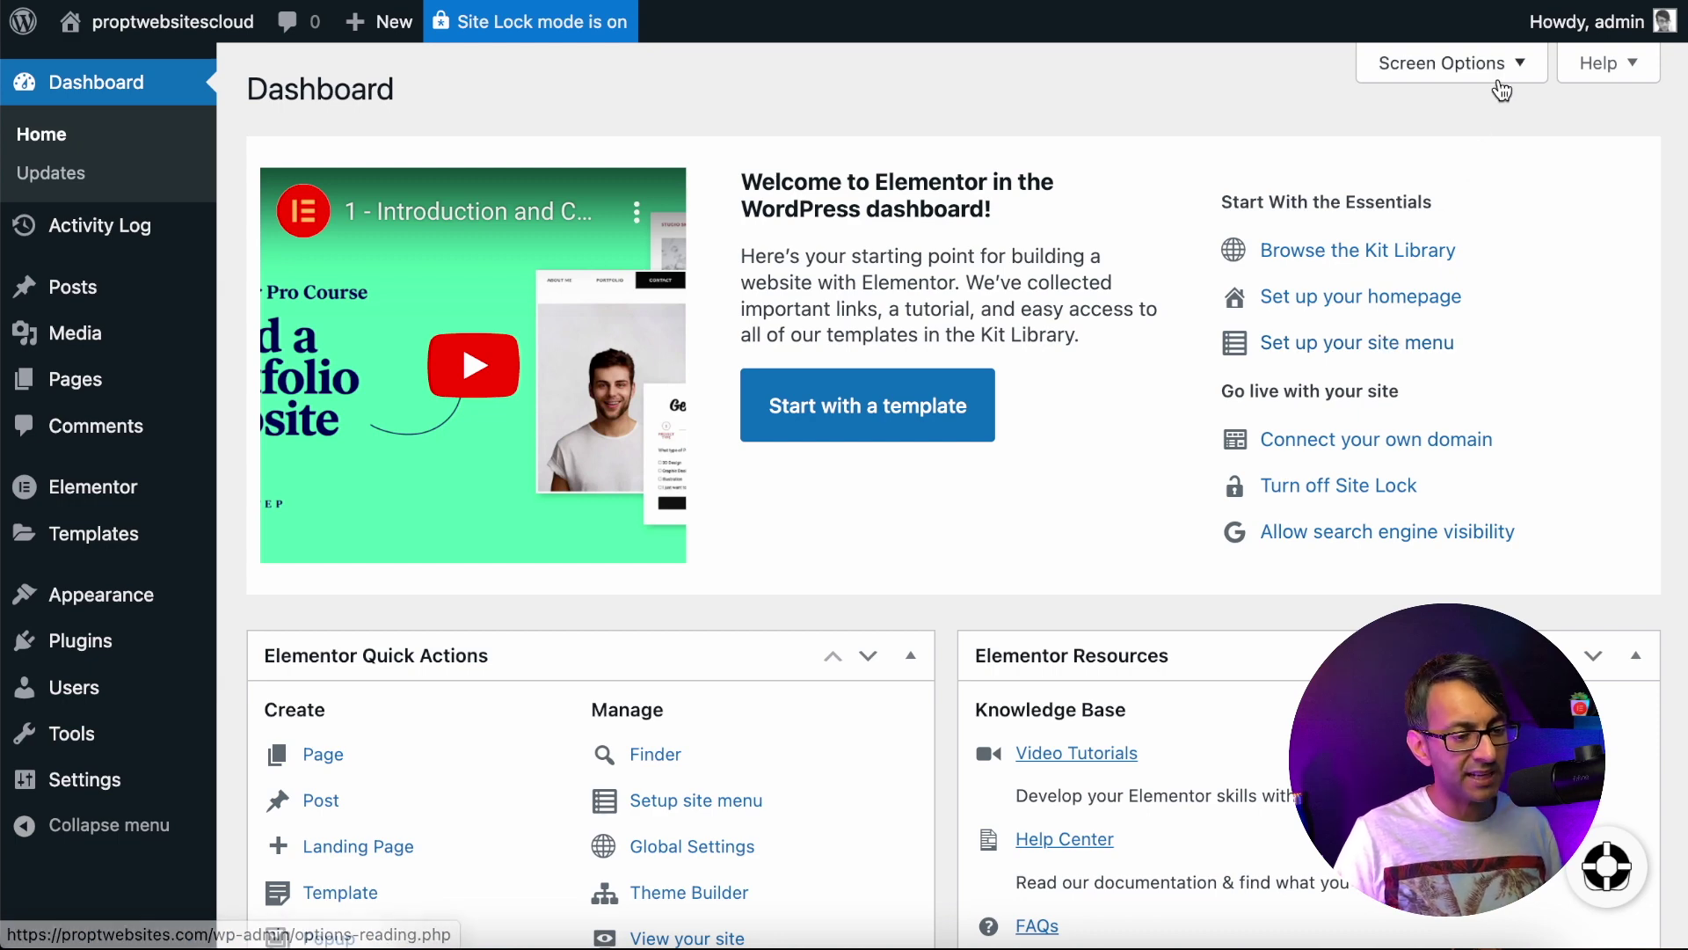
click(1521, 79)
click(282, 209)
click(566, 250)
click(532, 209)
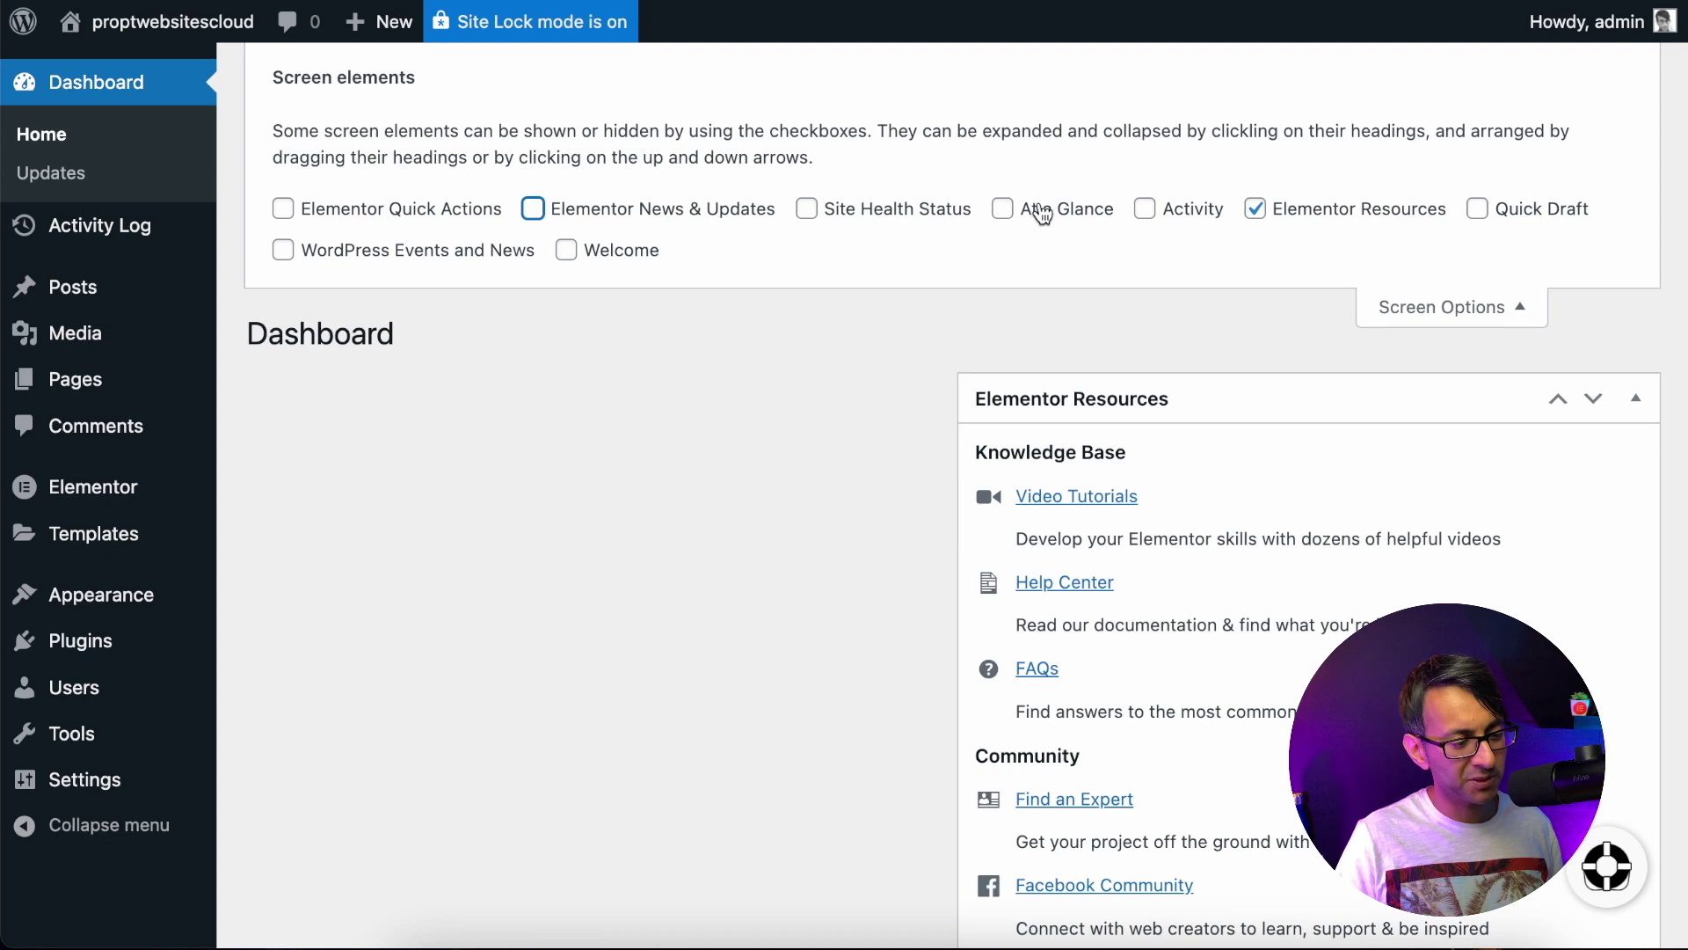
click(1255, 208)
click(1500, 318)
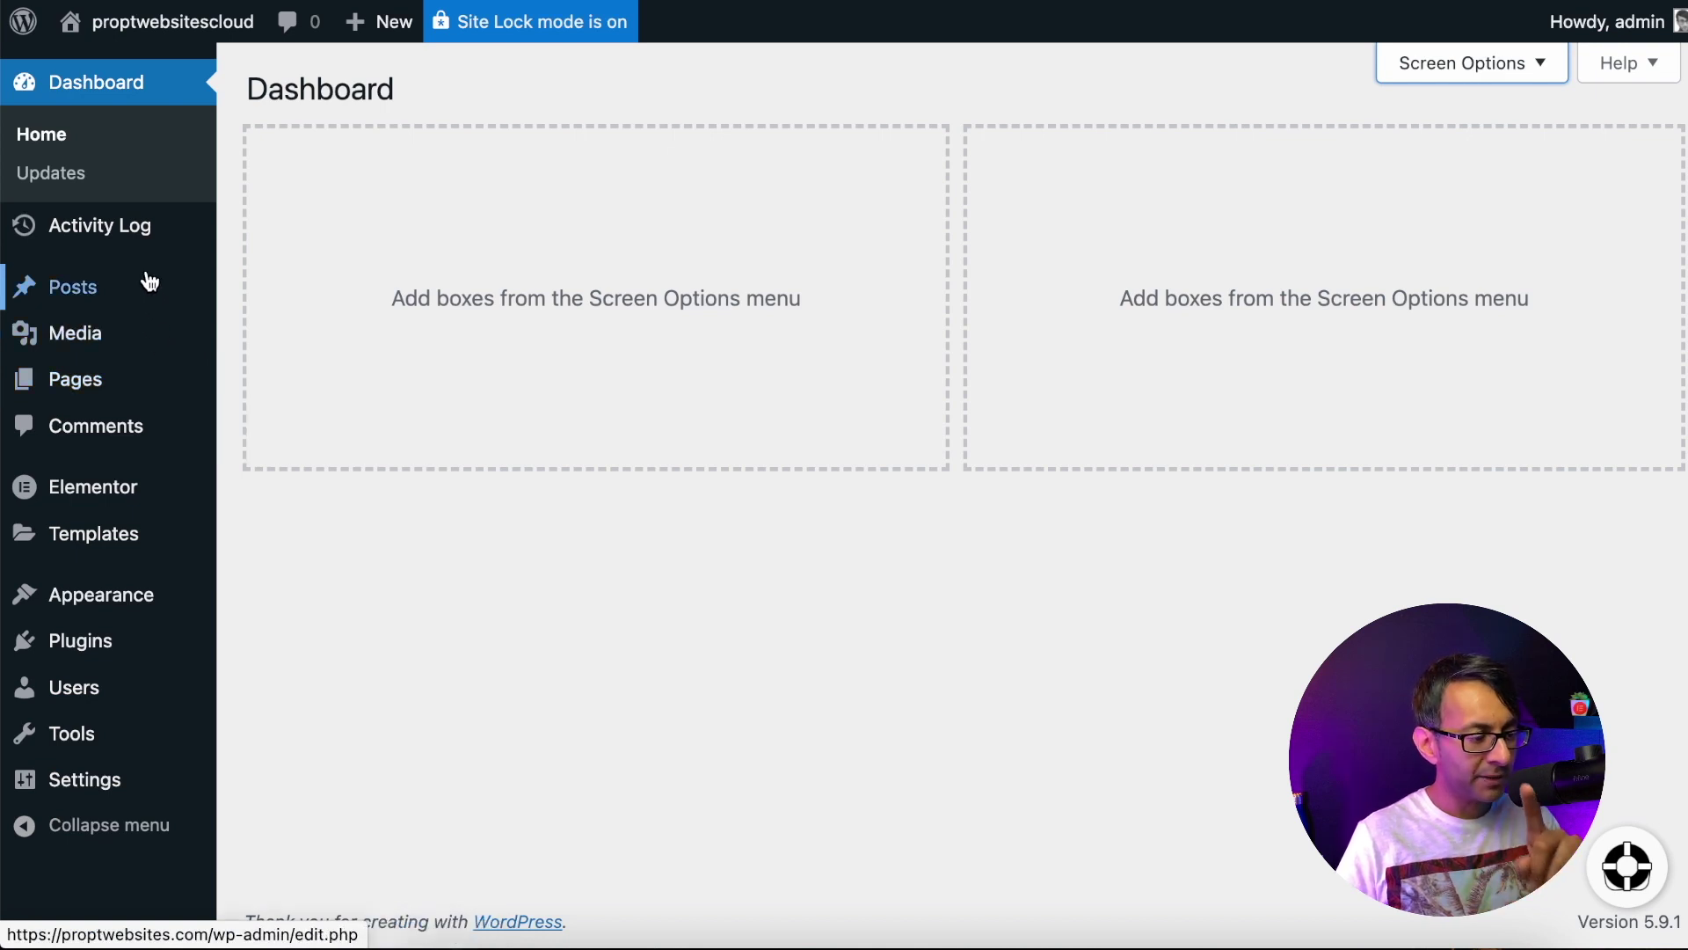
Review the WordPress General, Reading, Discussion and Permalink settings, minimizing the support chat that covers the page
mouse_move(150, 247)
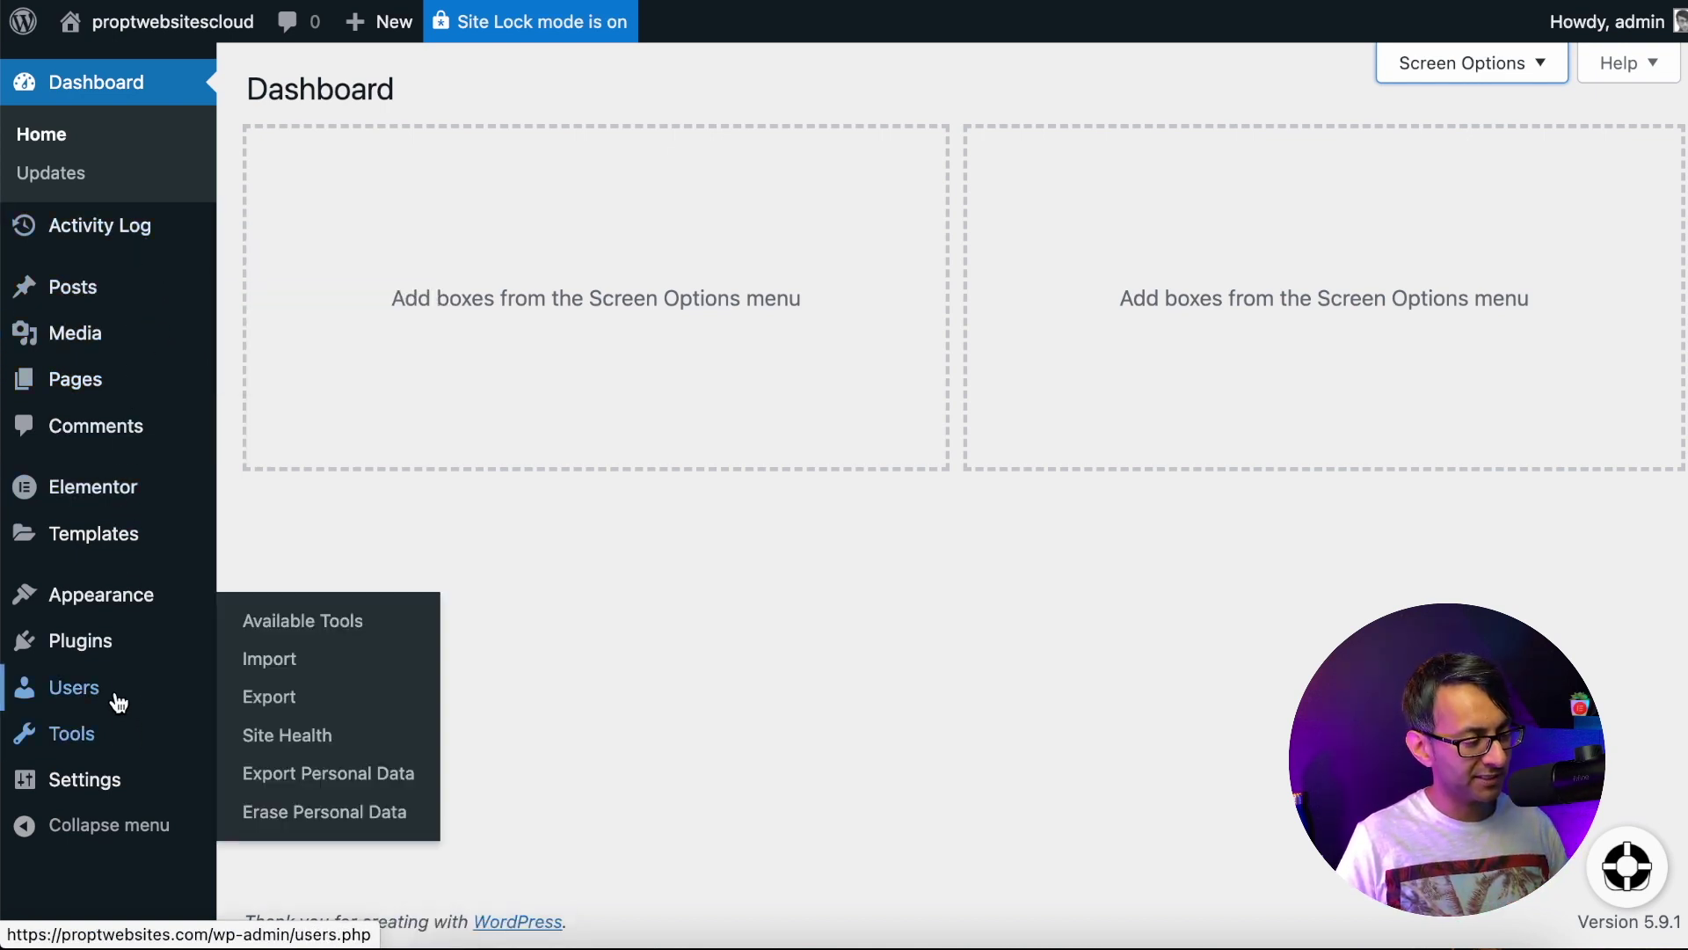
mouse_move(102, 777)
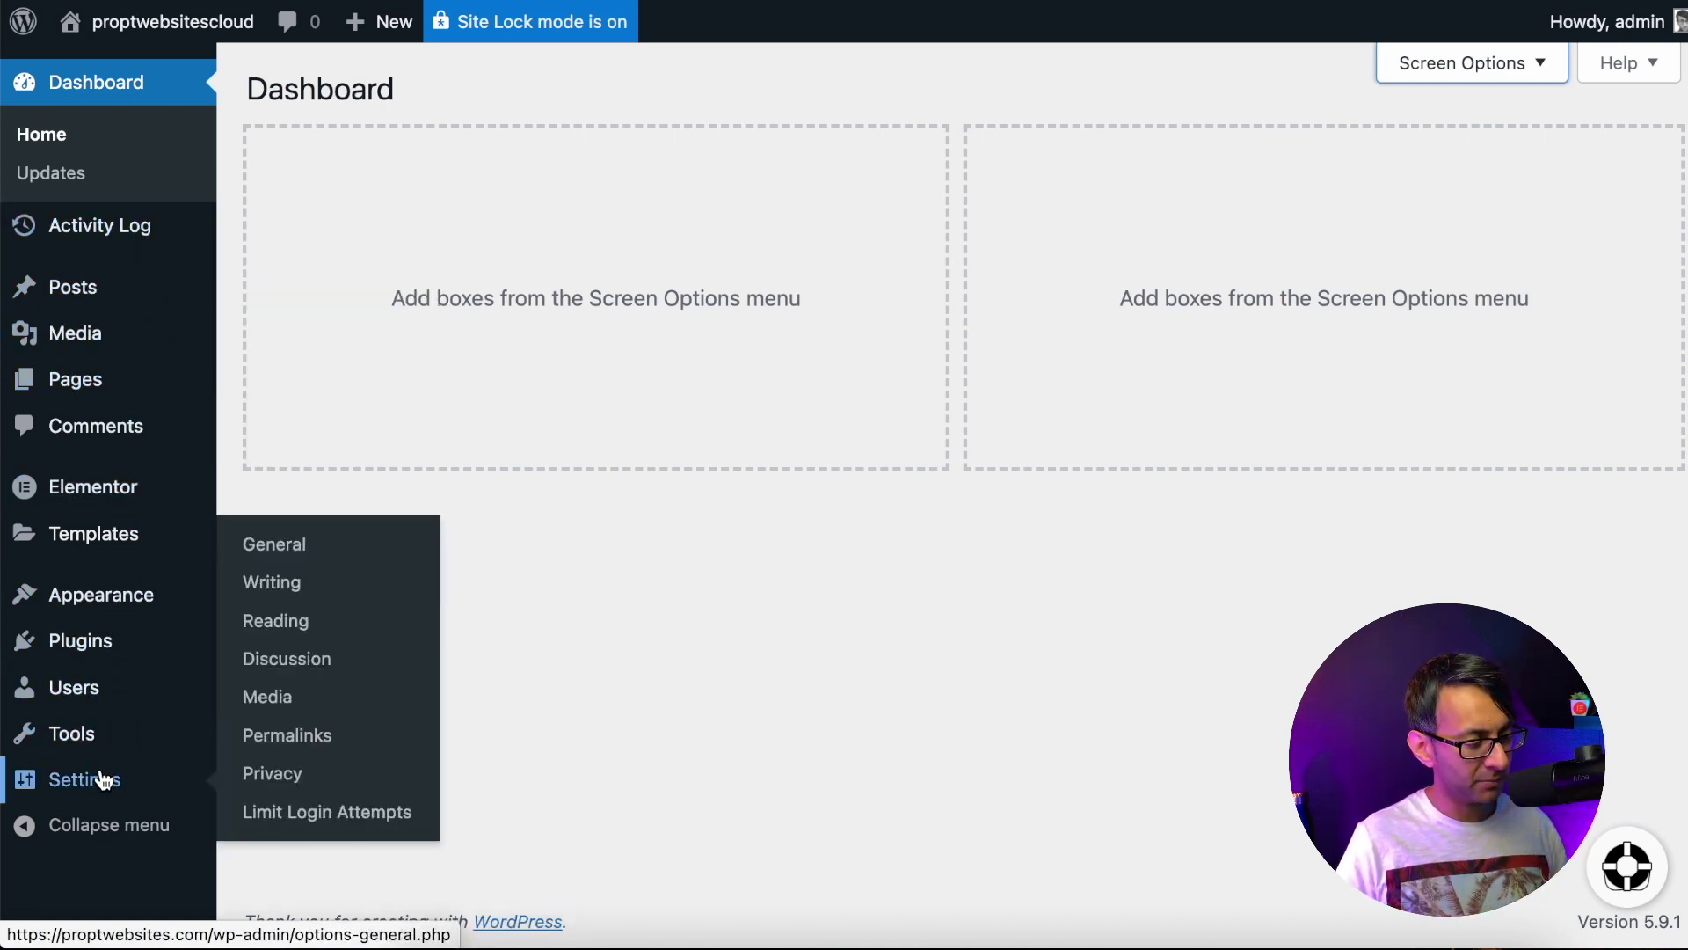
click(278, 545)
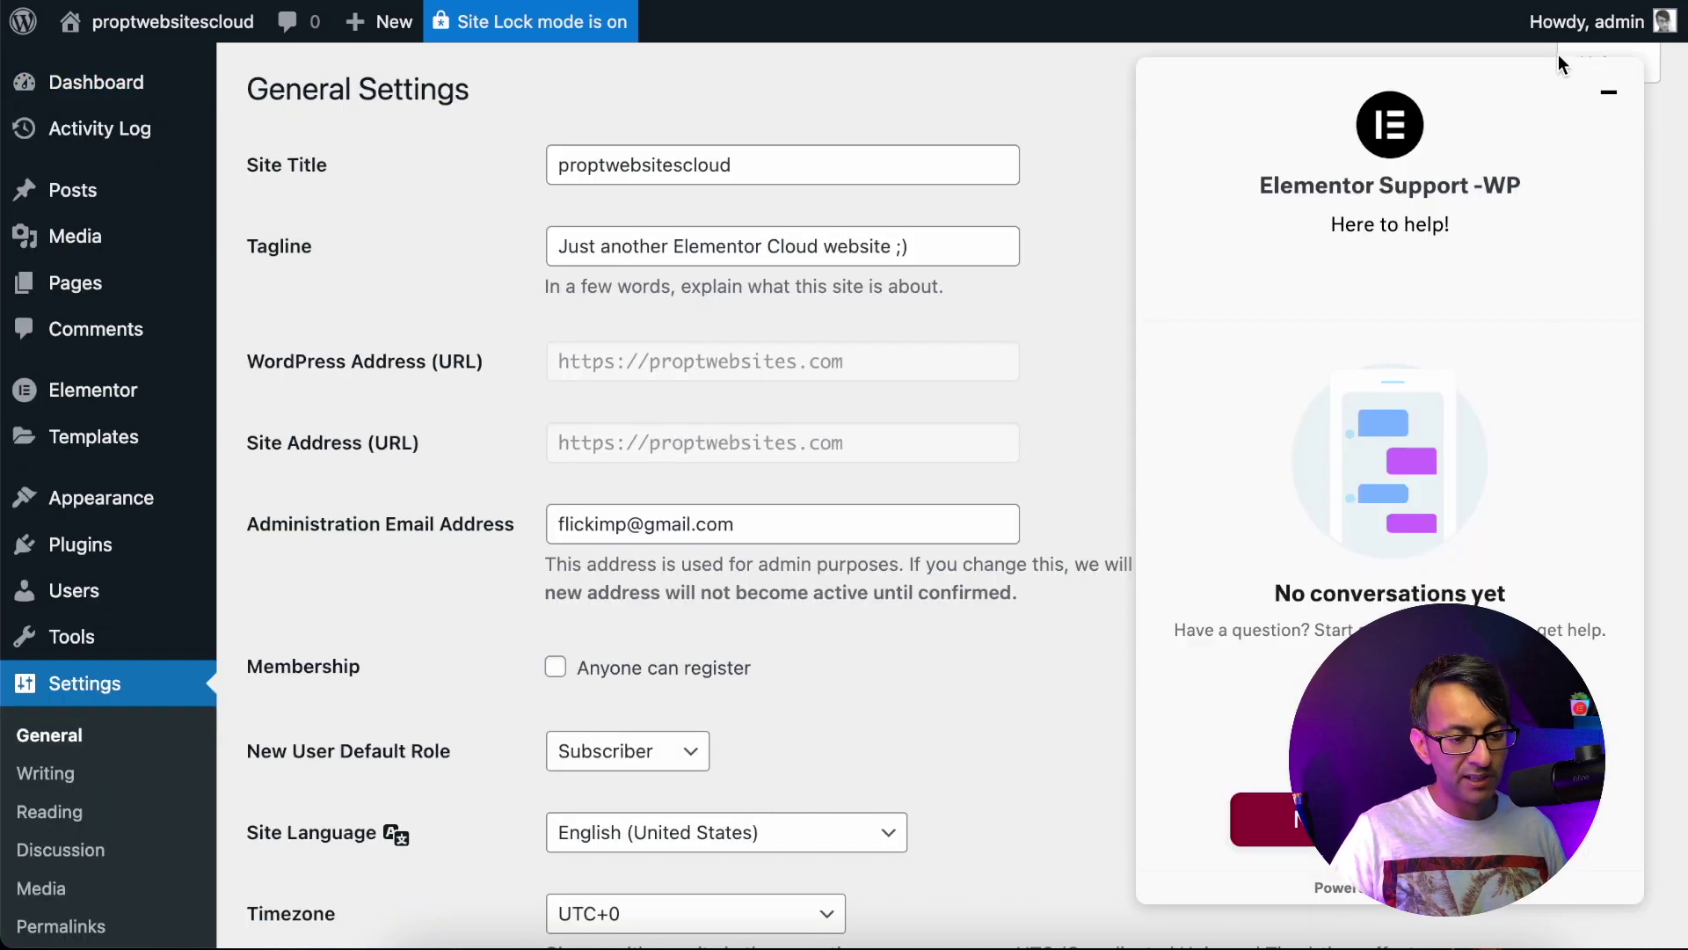
click(1607, 94)
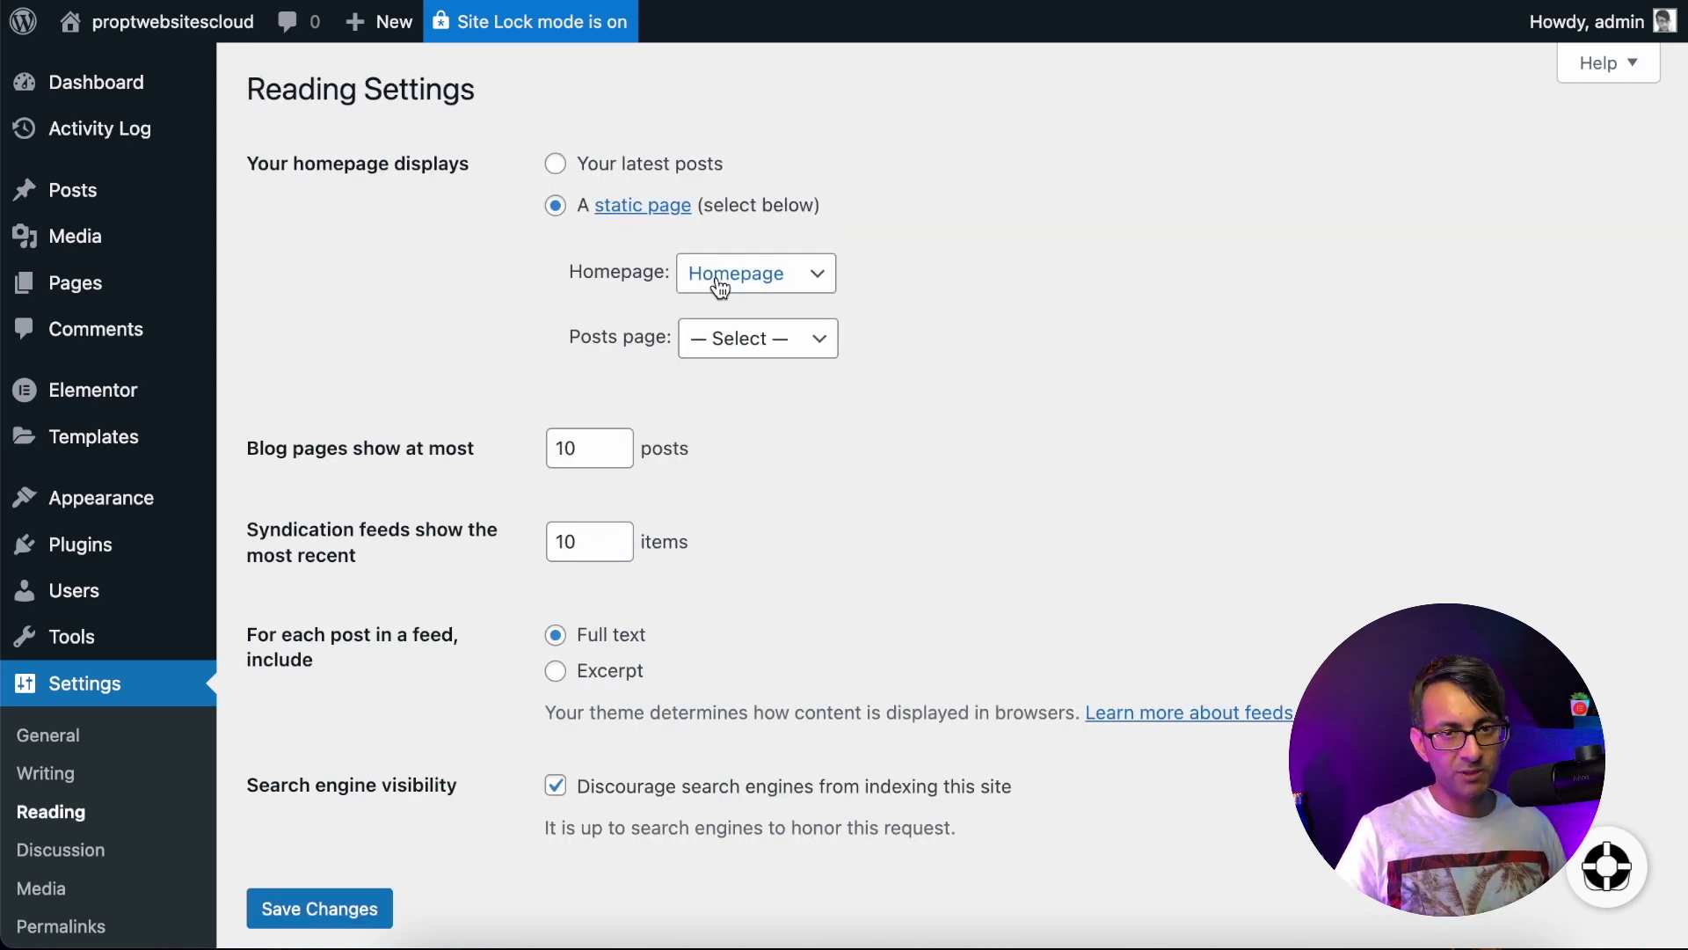
click(79, 849)
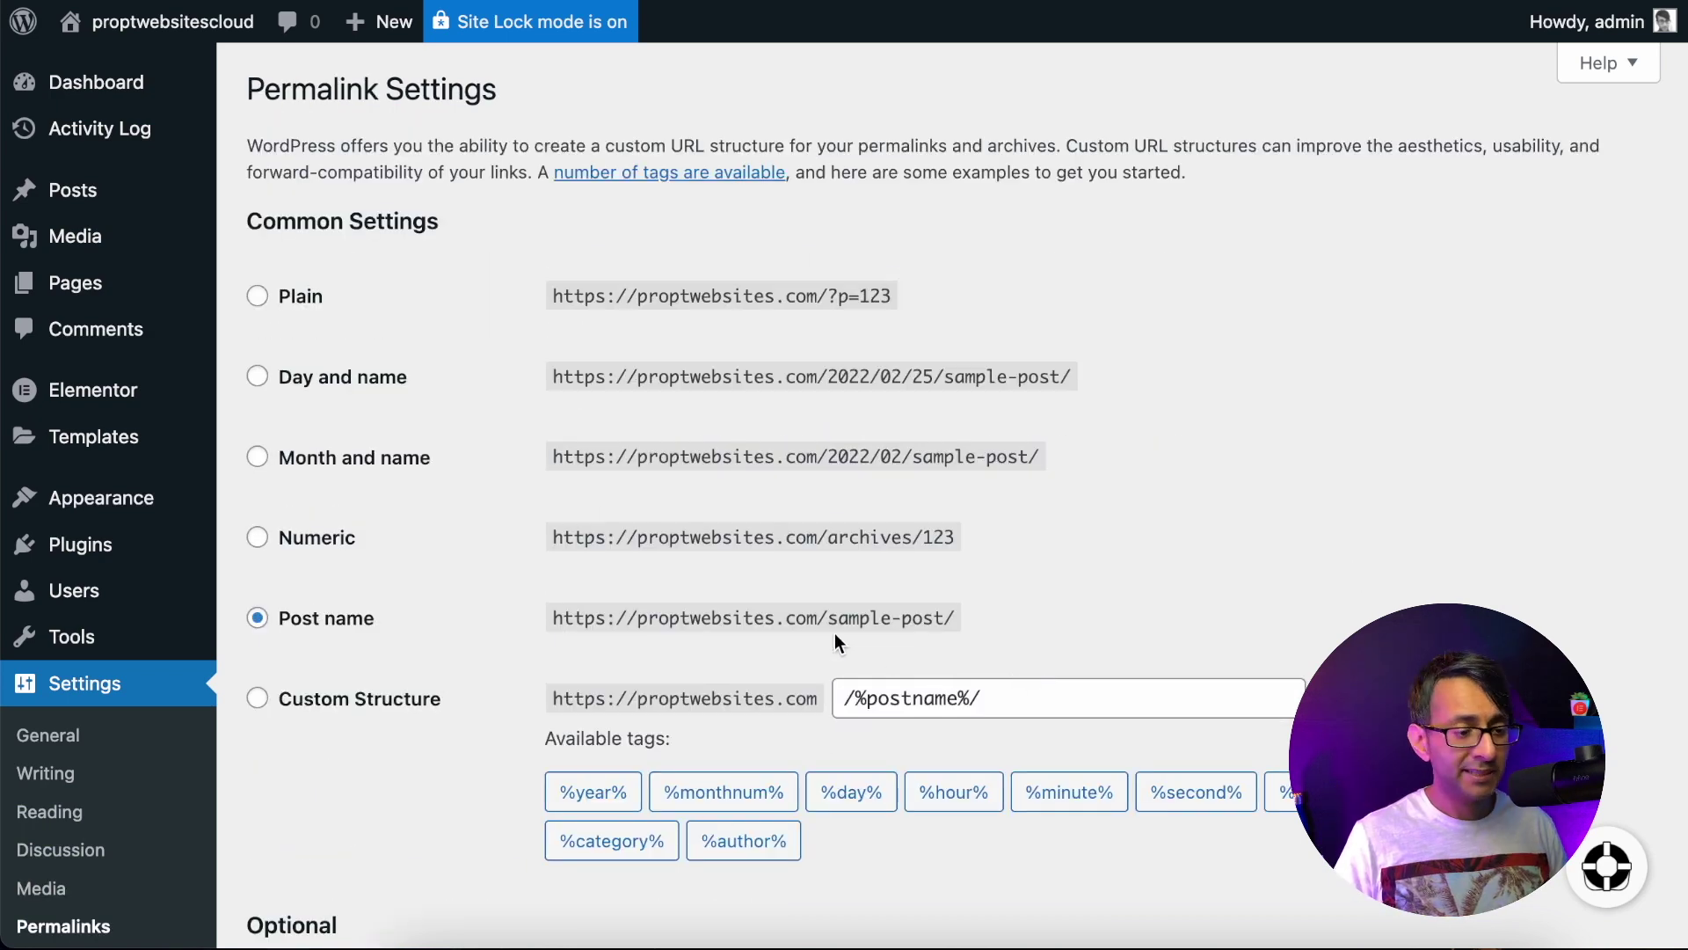
scroll(309, 694, down, 5)
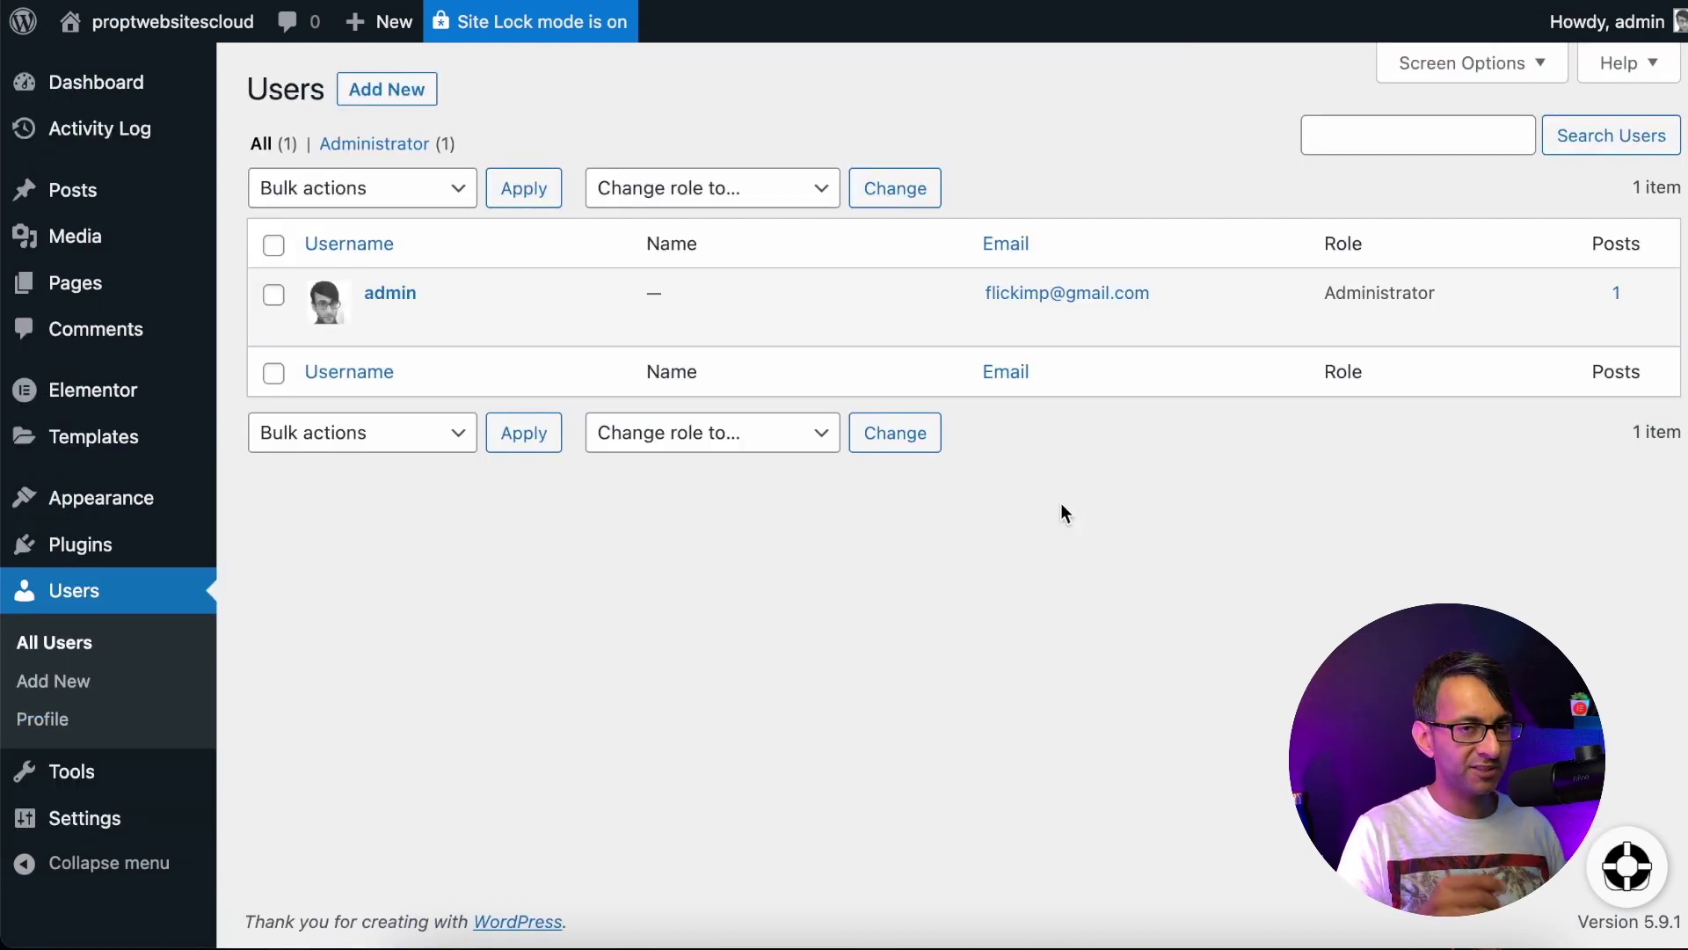
Open the admin user's profile for editing and look through its personal options, name and contact fields
mouse_move(407, 313)
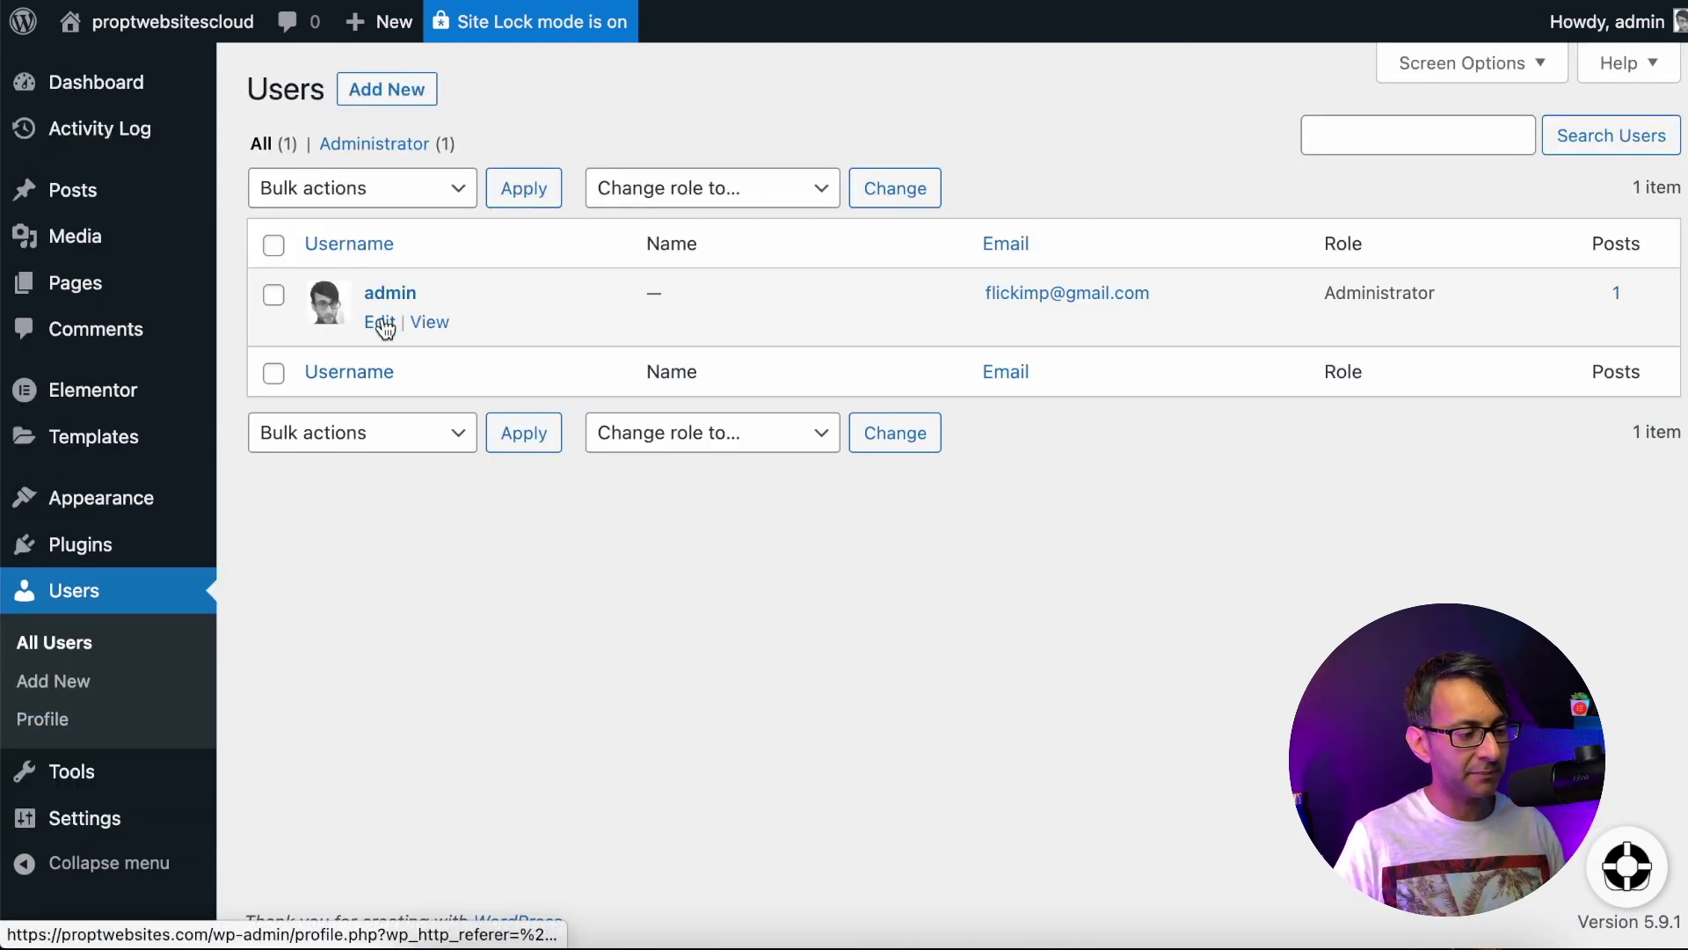
click(381, 325)
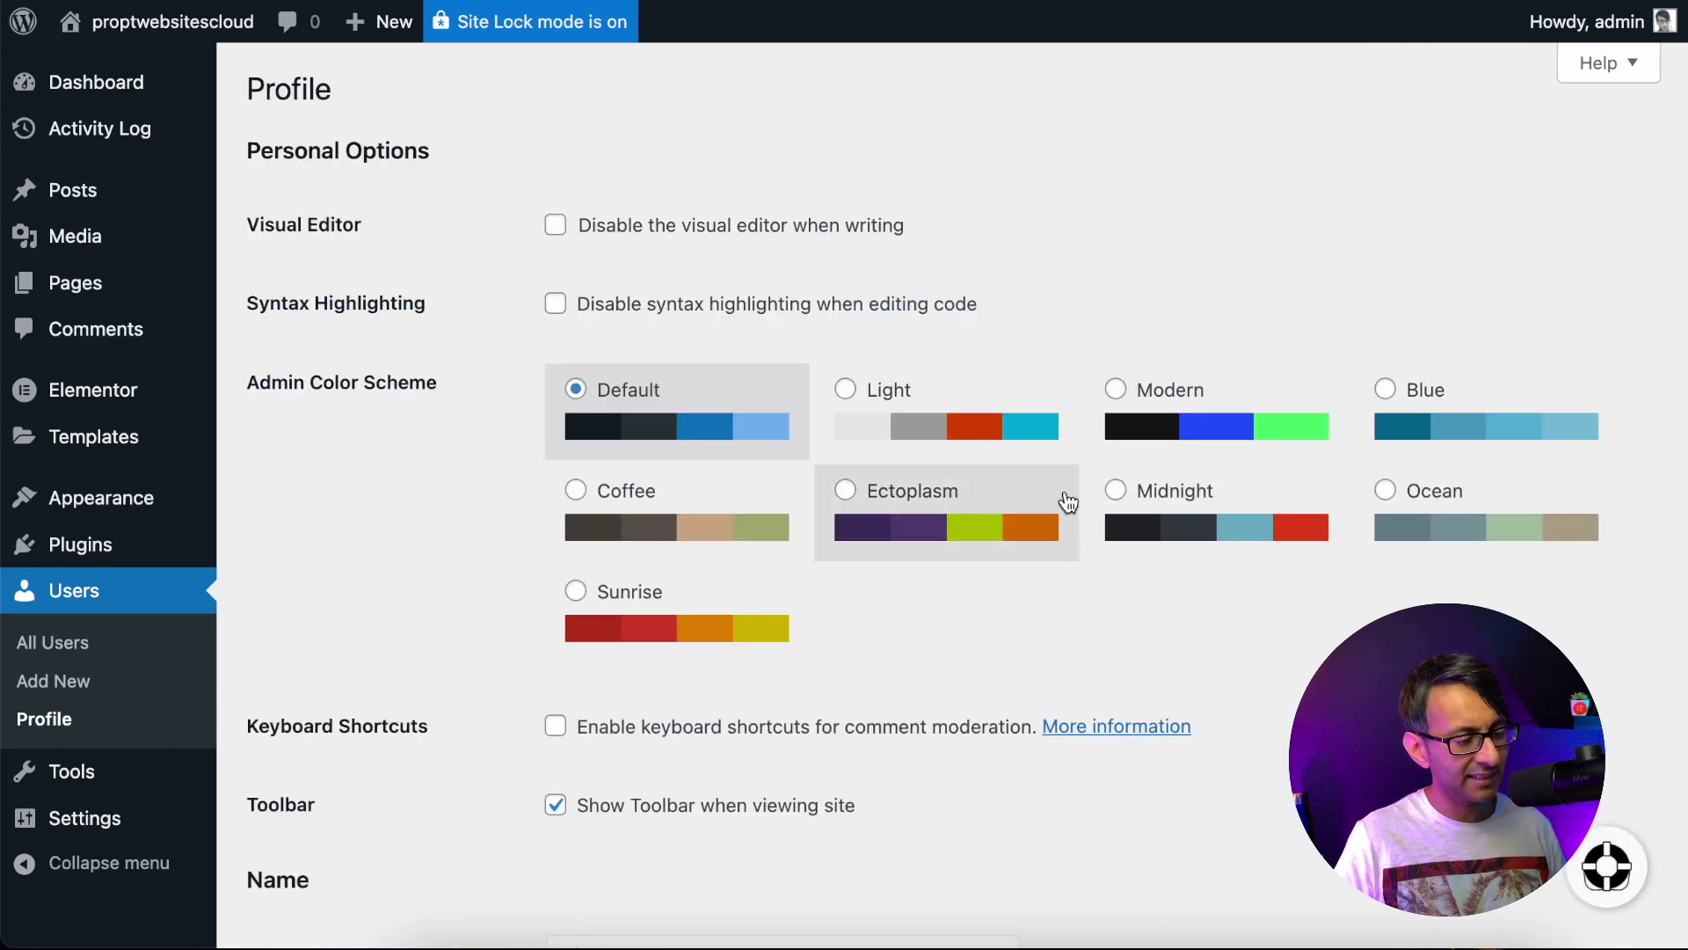
scroll(1673, 365, down, 10)
scroll(1673, 365, up, 4)
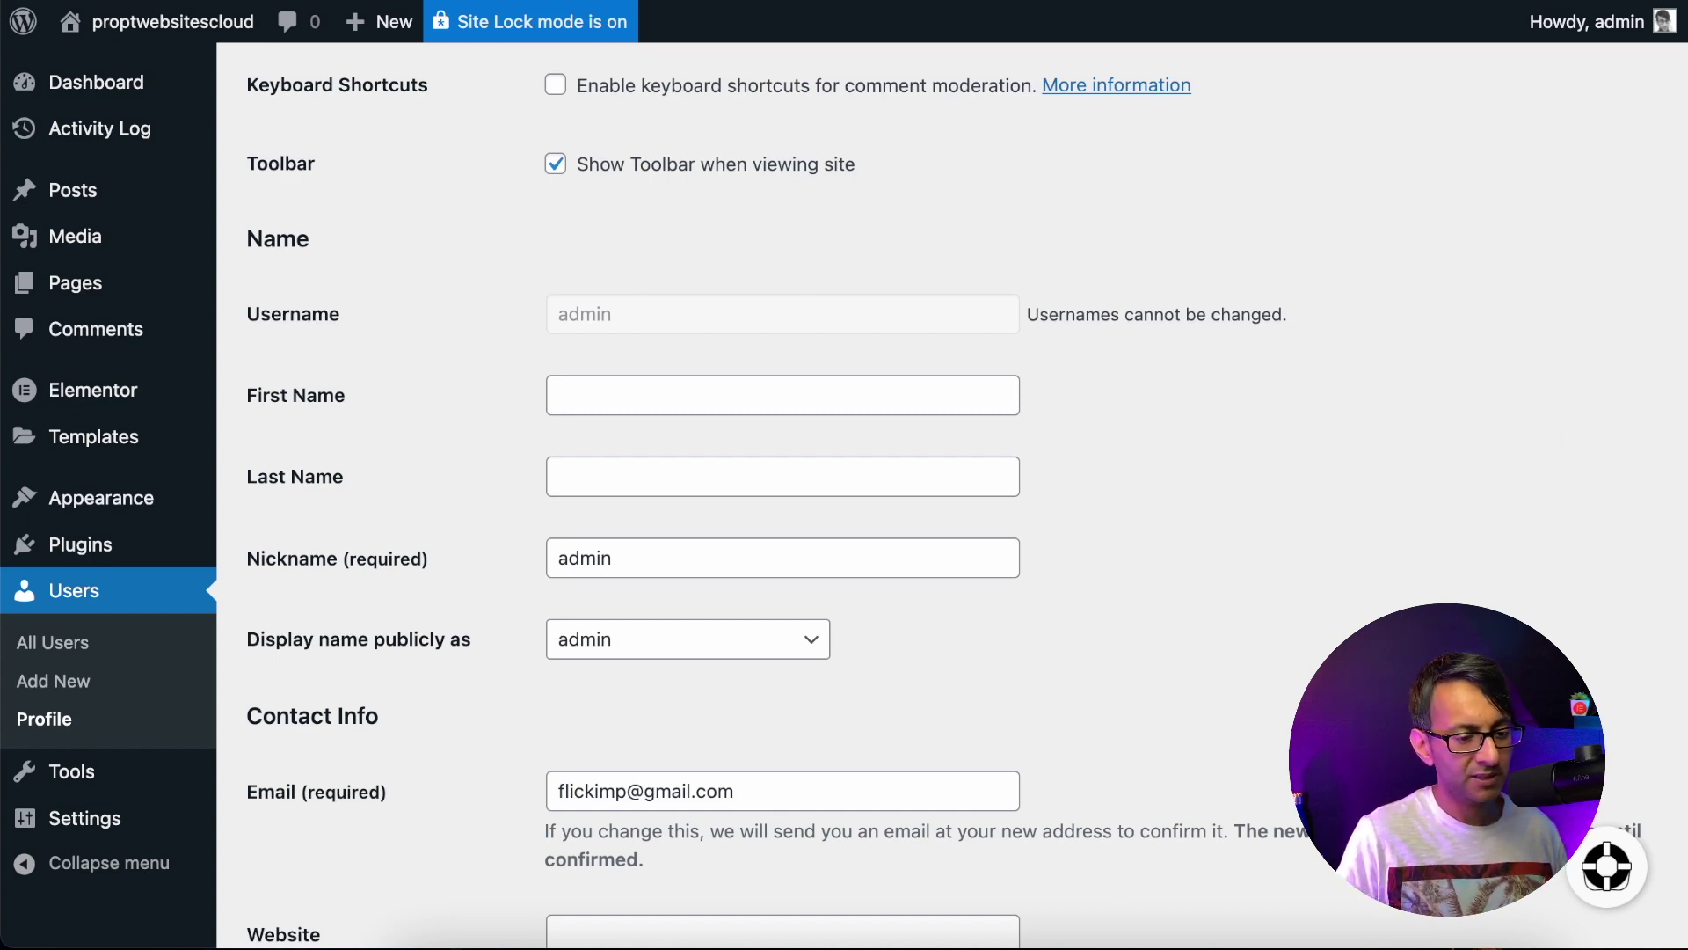
scroll(1485, 503, down, 2)
scroll(1684, 138, down, 5)
scroll(1684, 138, up, 10)
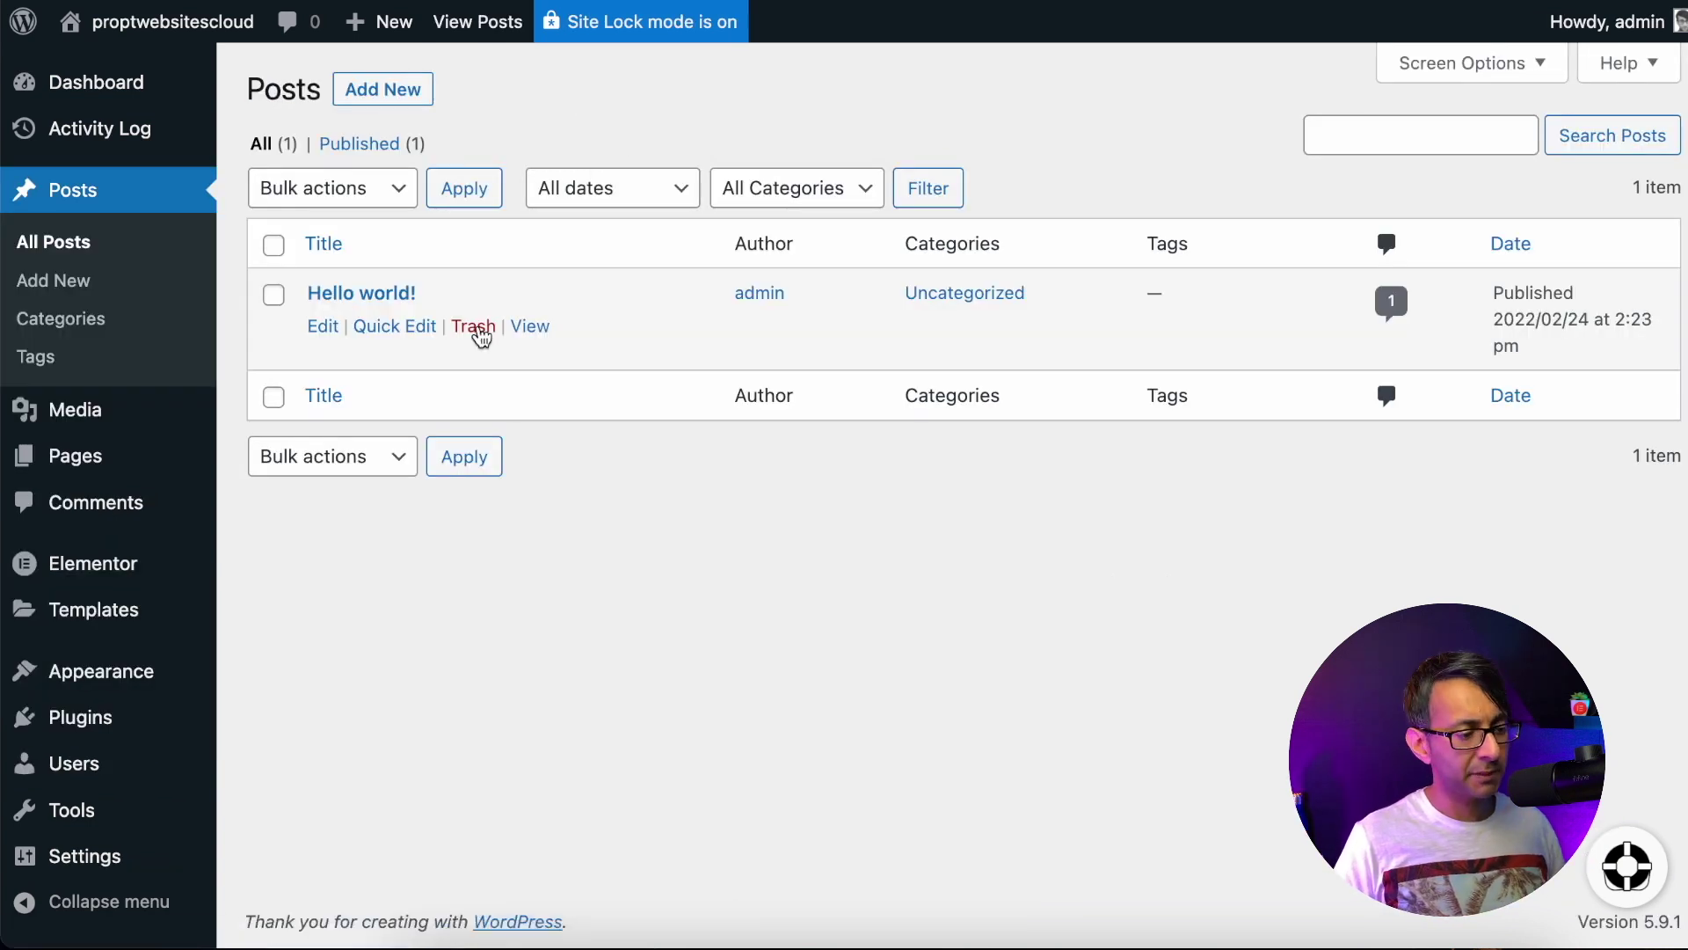
Move the "Hello world!" post to the trash and visit the site's front end
click(474, 328)
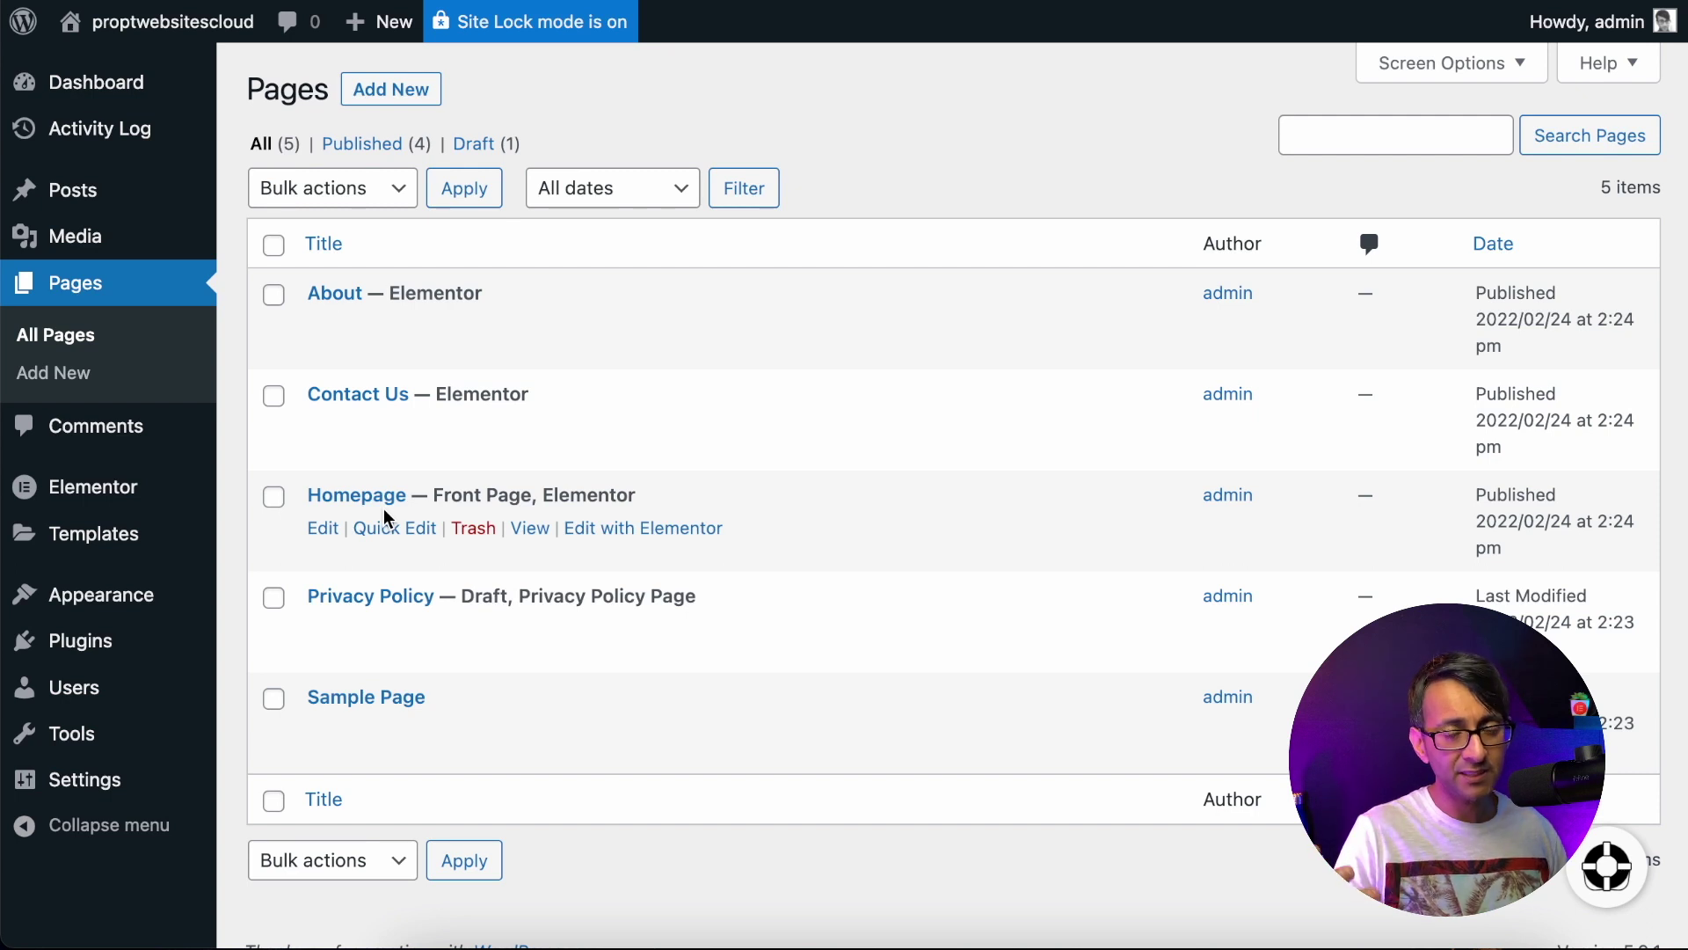
mouse_move(104, 93)
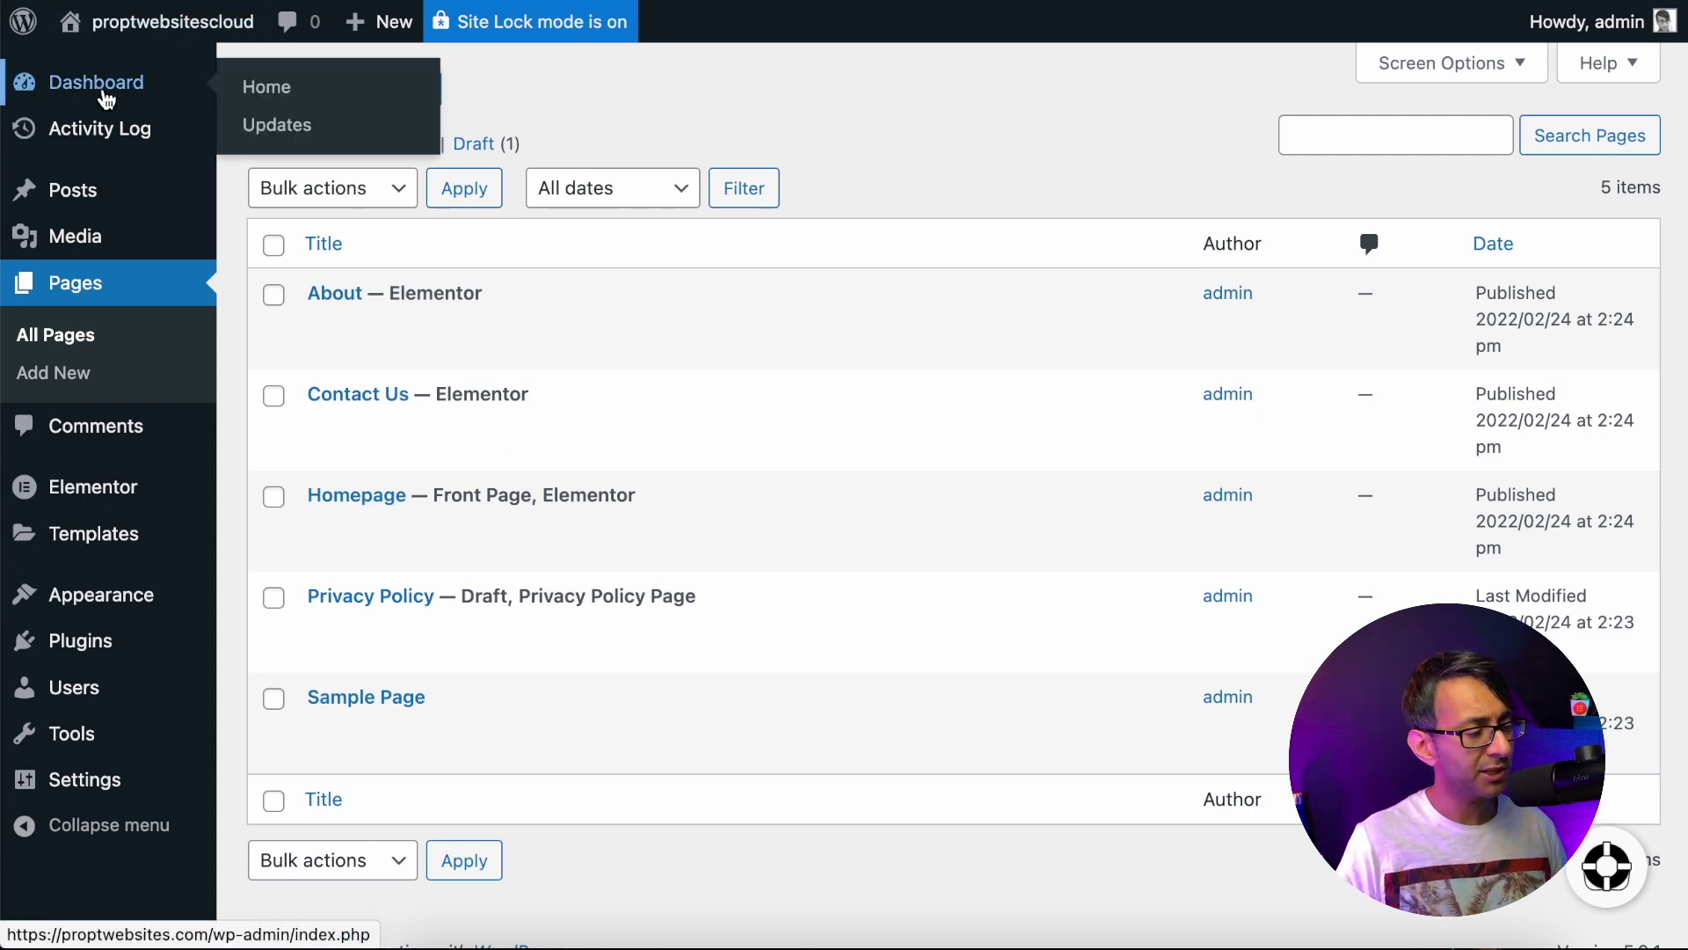
mouse_move(170, 38)
click(135, 68)
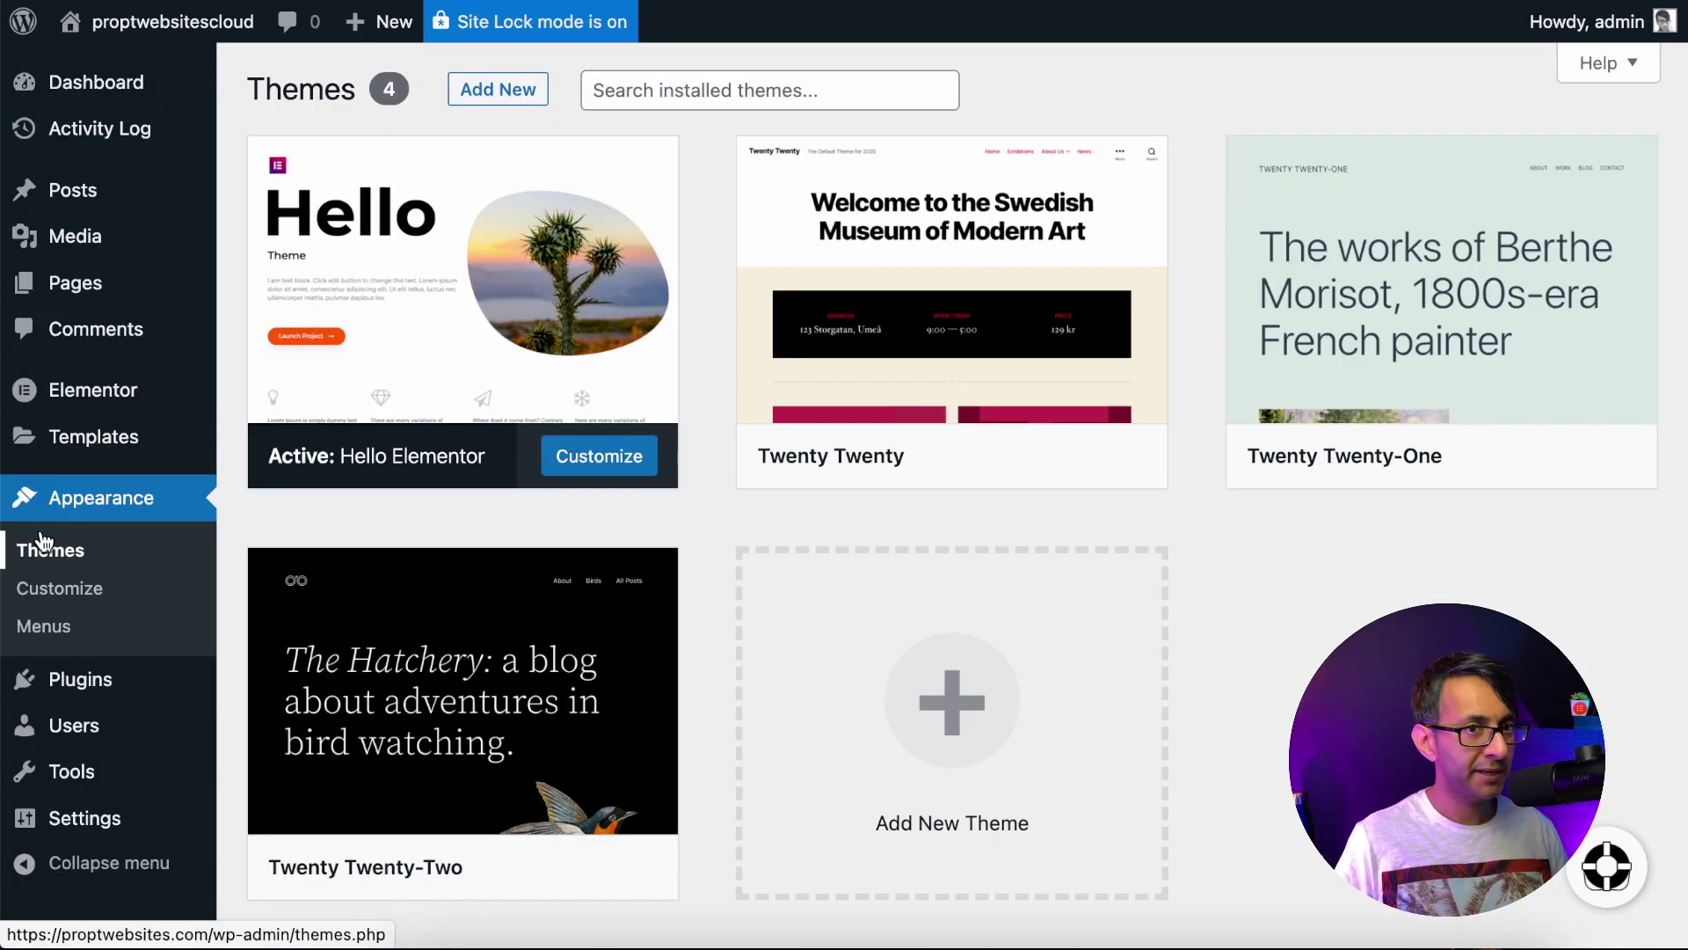
Look over the installed themes and open the site's navigation menu structure
mouse_move(354, 330)
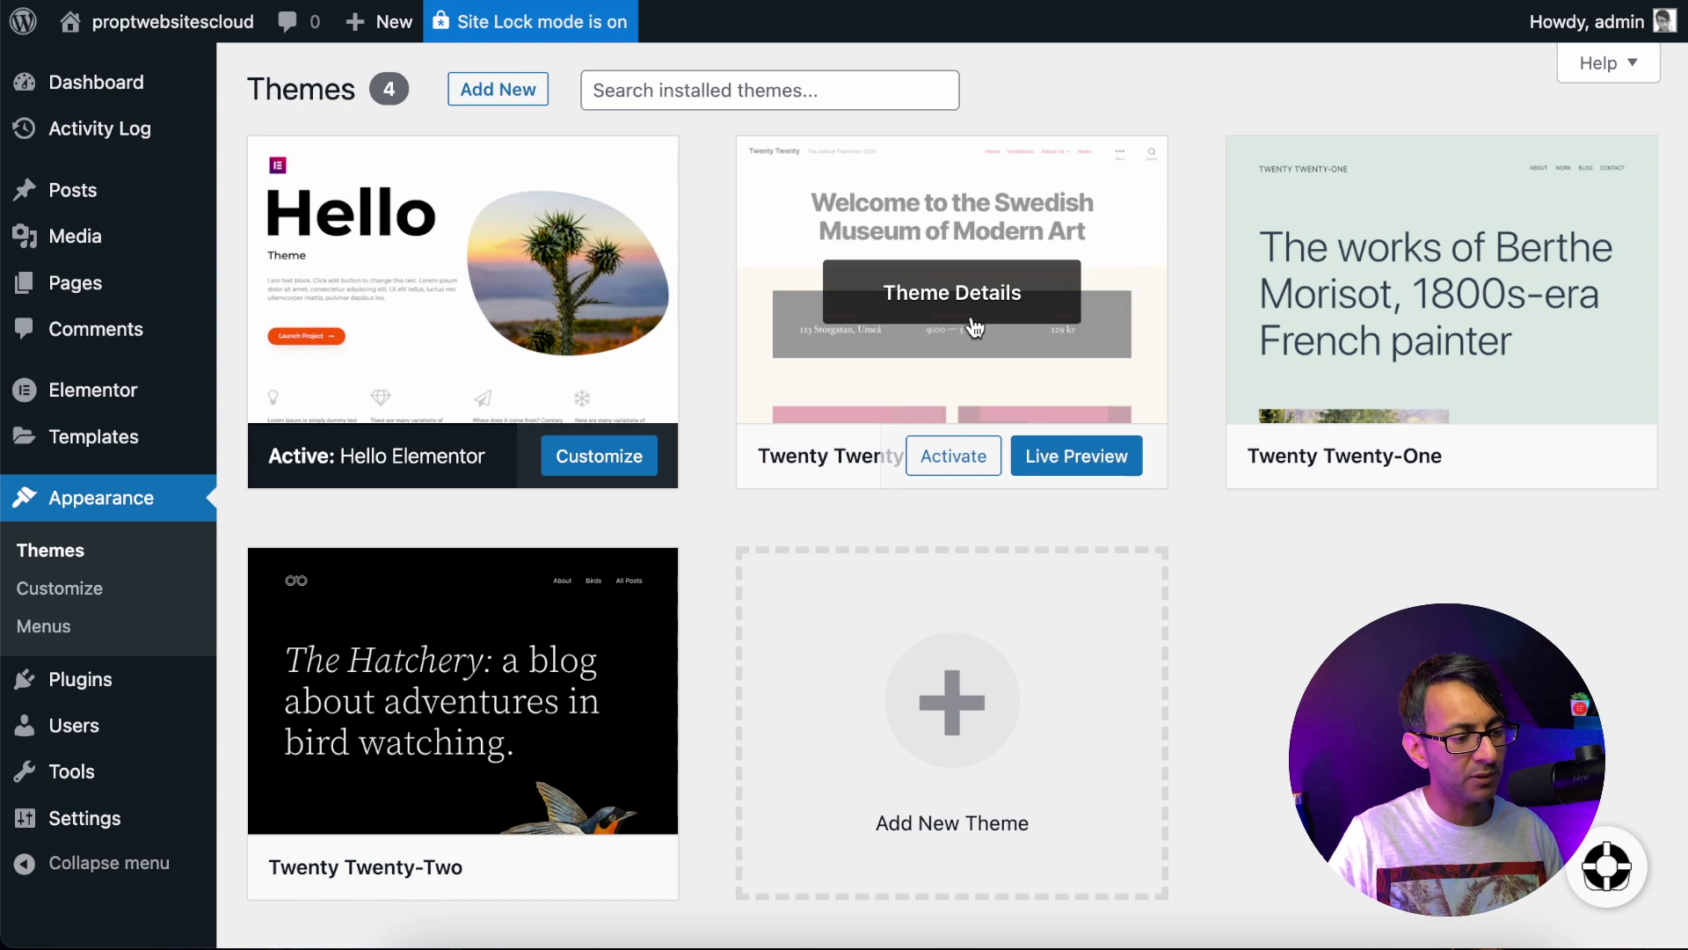
click(53, 630)
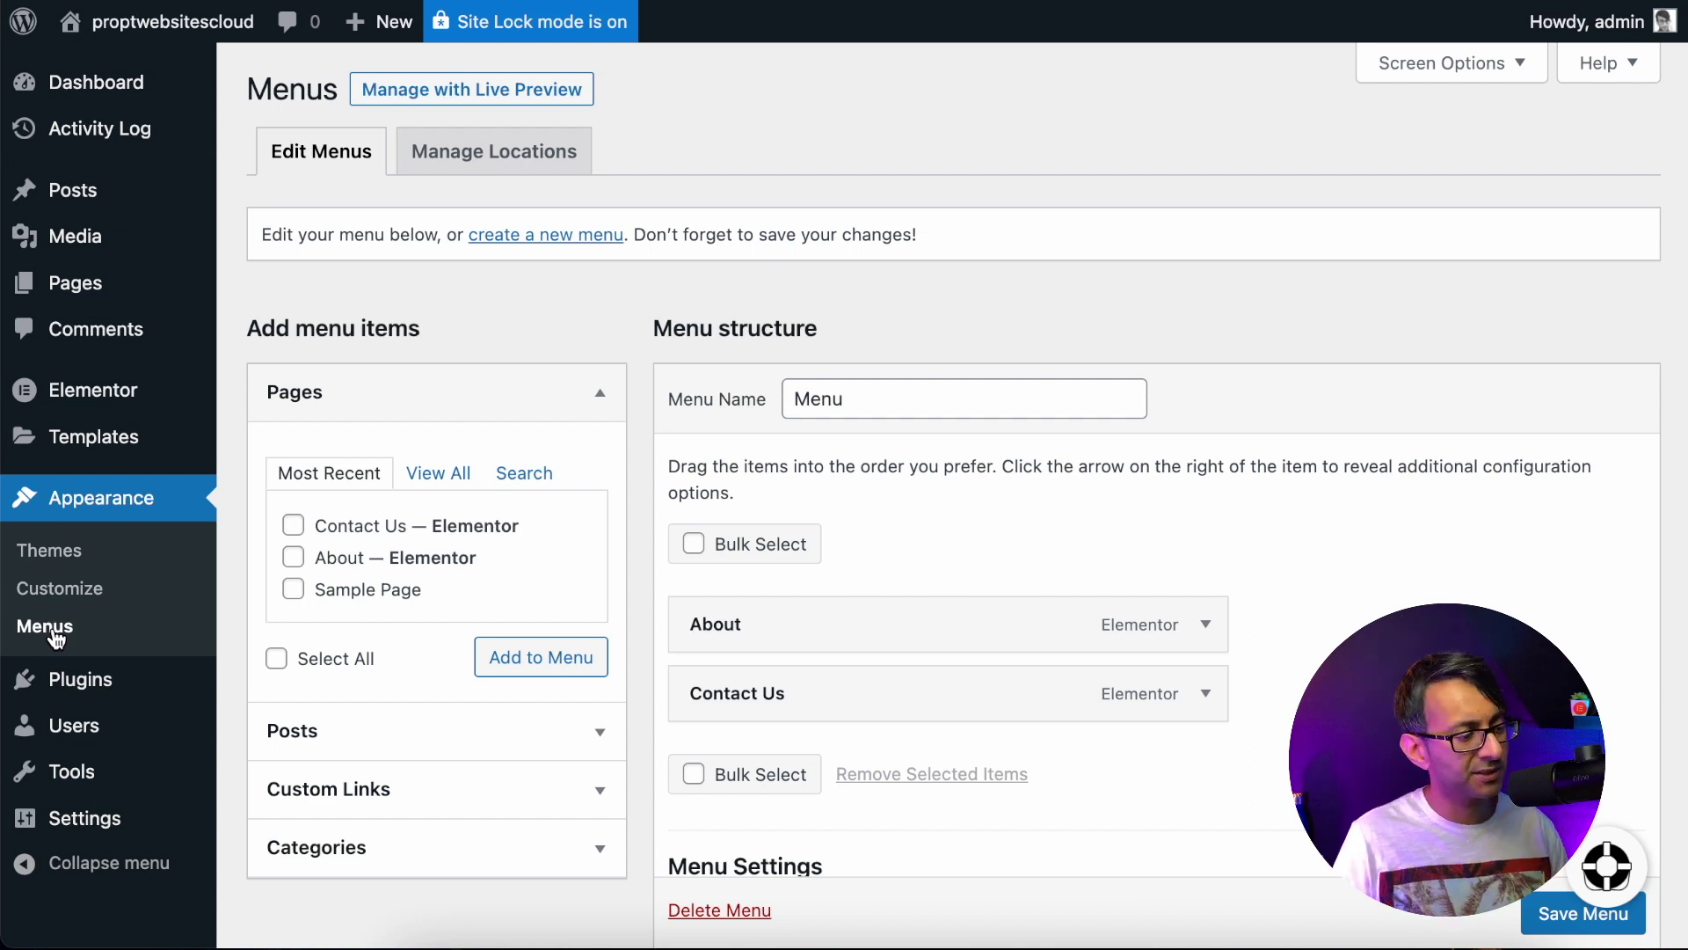
Open the Activity Log and examine the recently recorded actions on the site
mouse_move(127, 132)
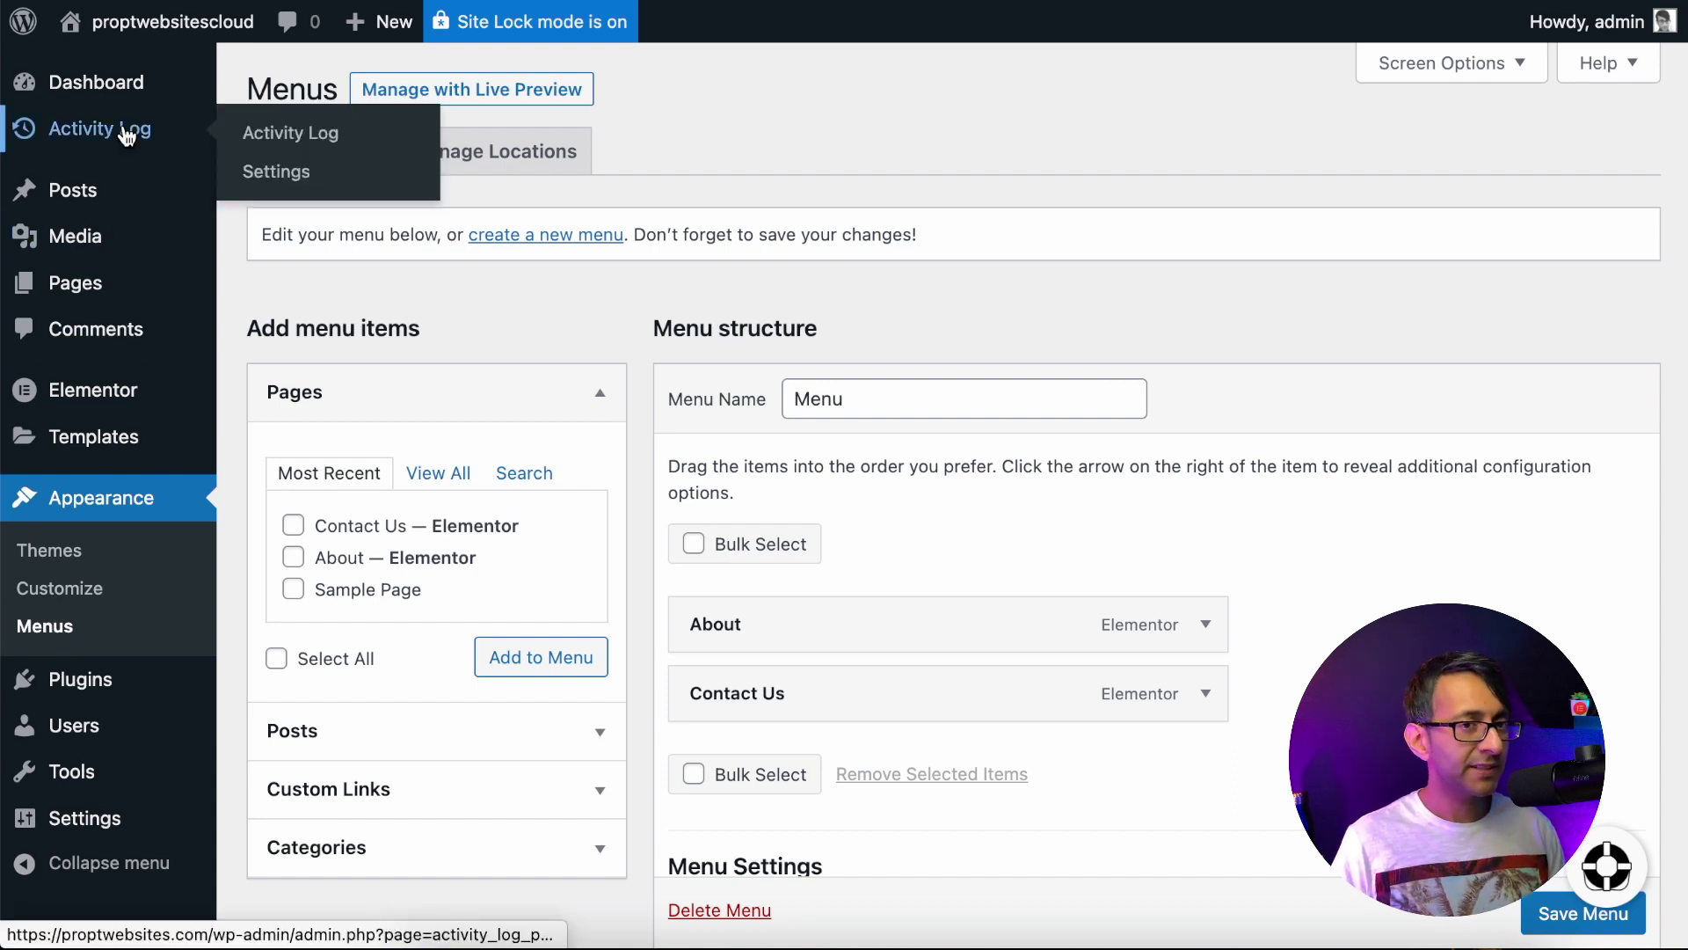
click(127, 132)
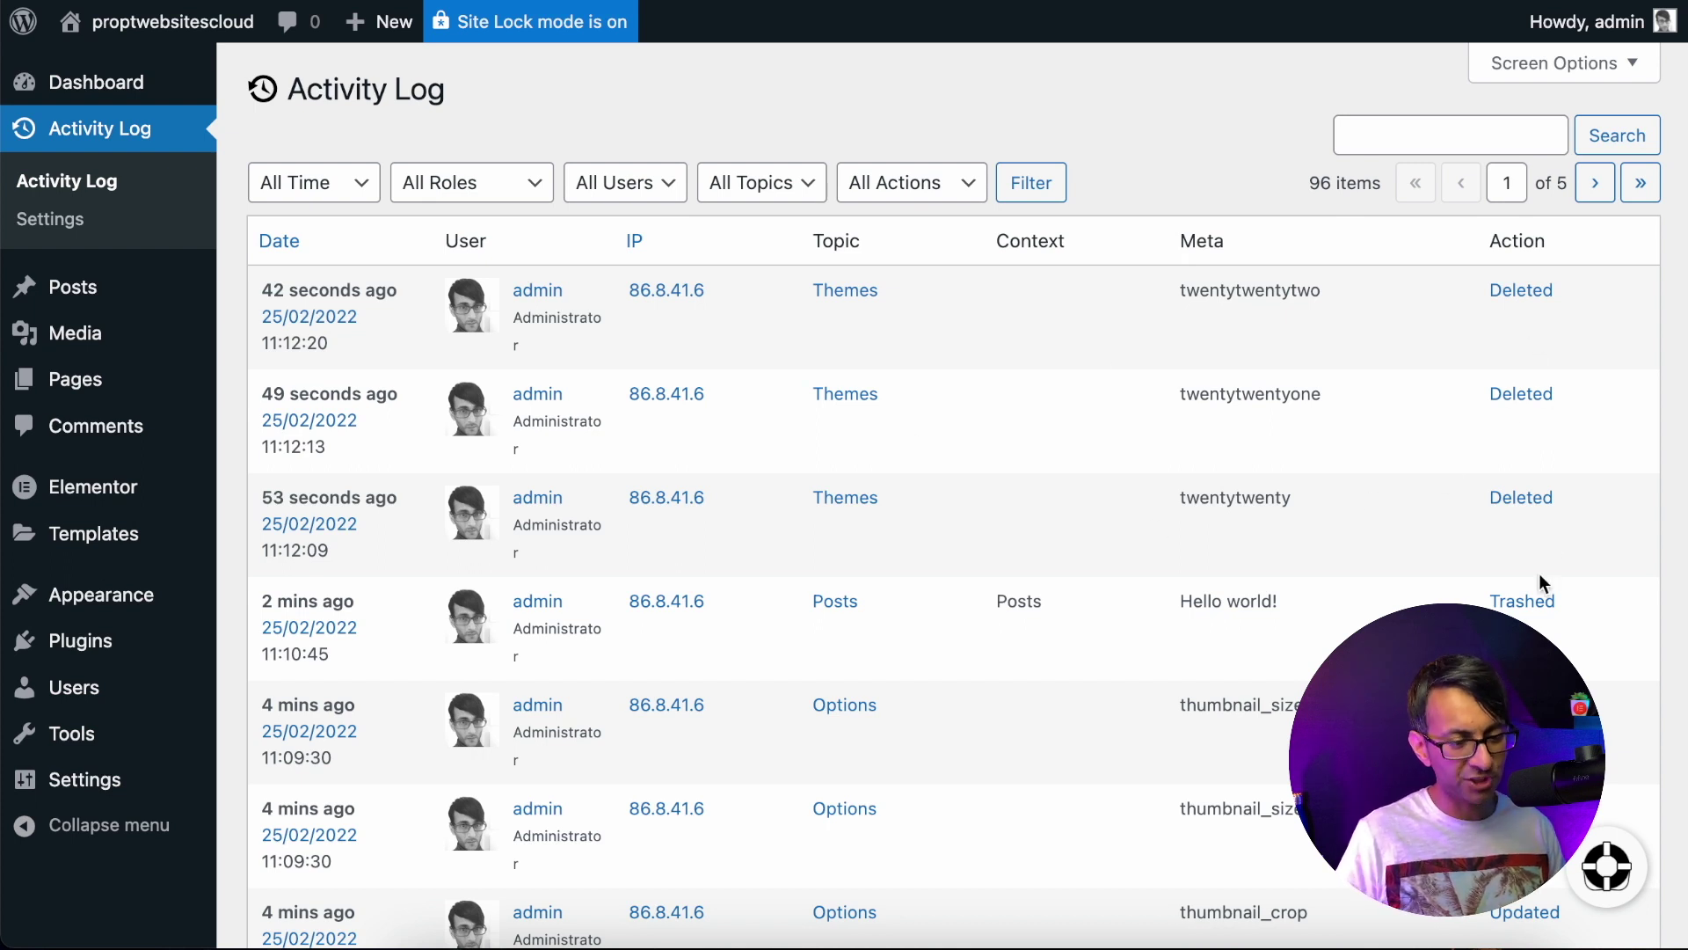
mouse_move(1528, 584)
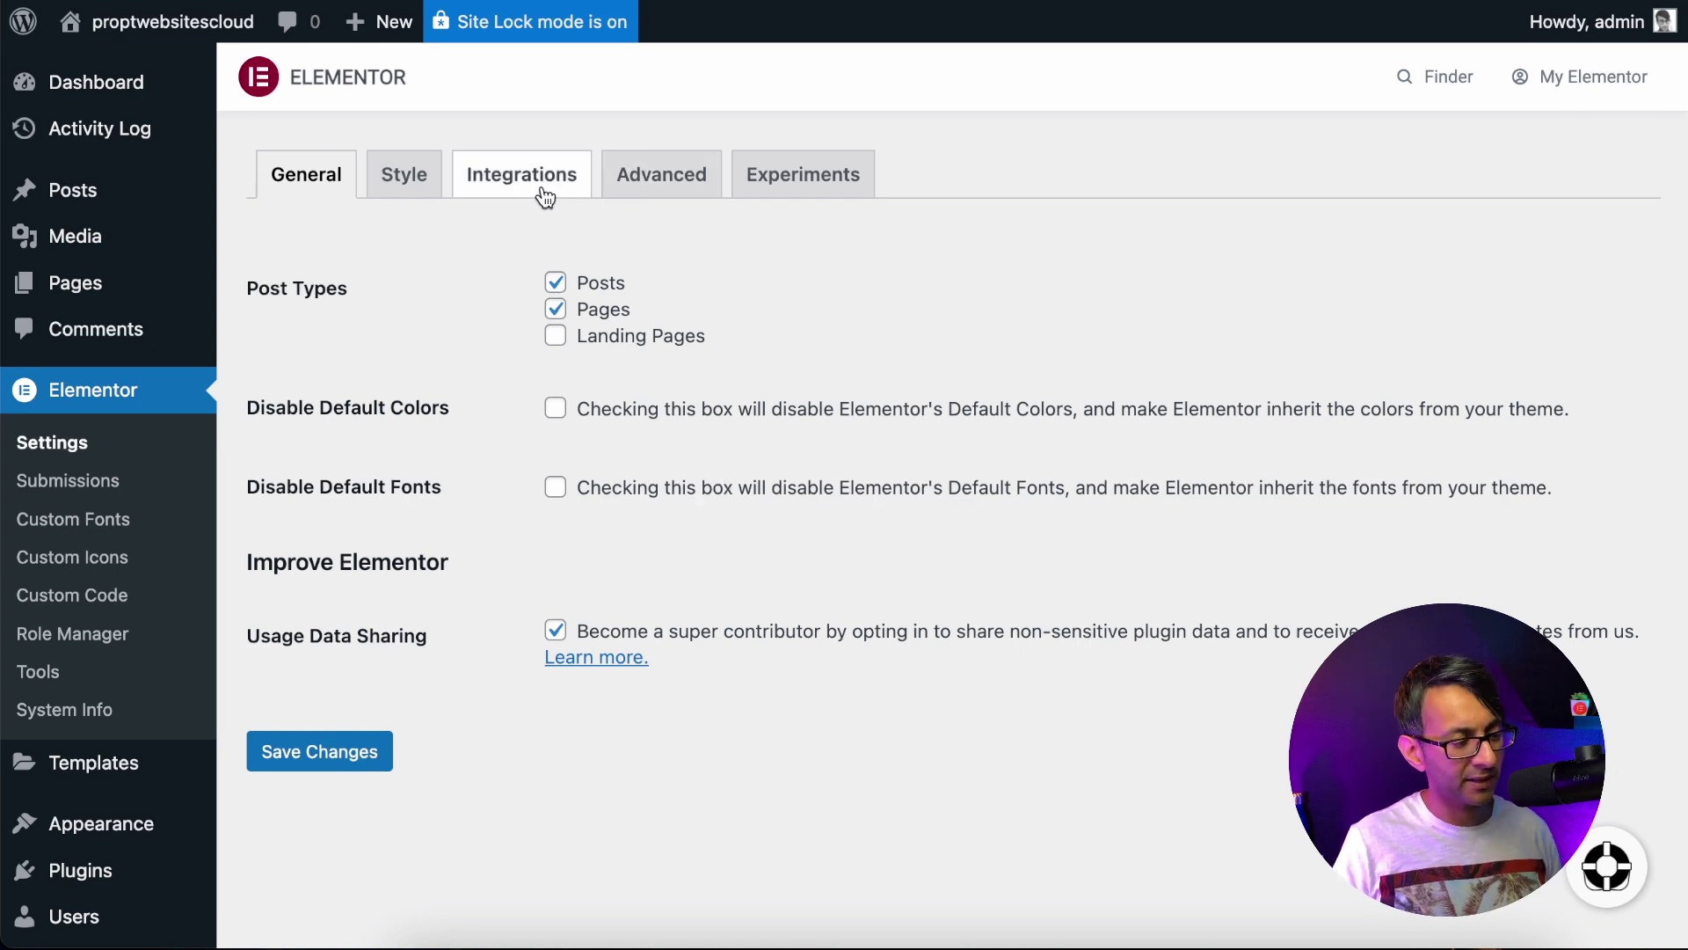
Review Elementor's Style, Integrations and Advanced settings
click(402, 182)
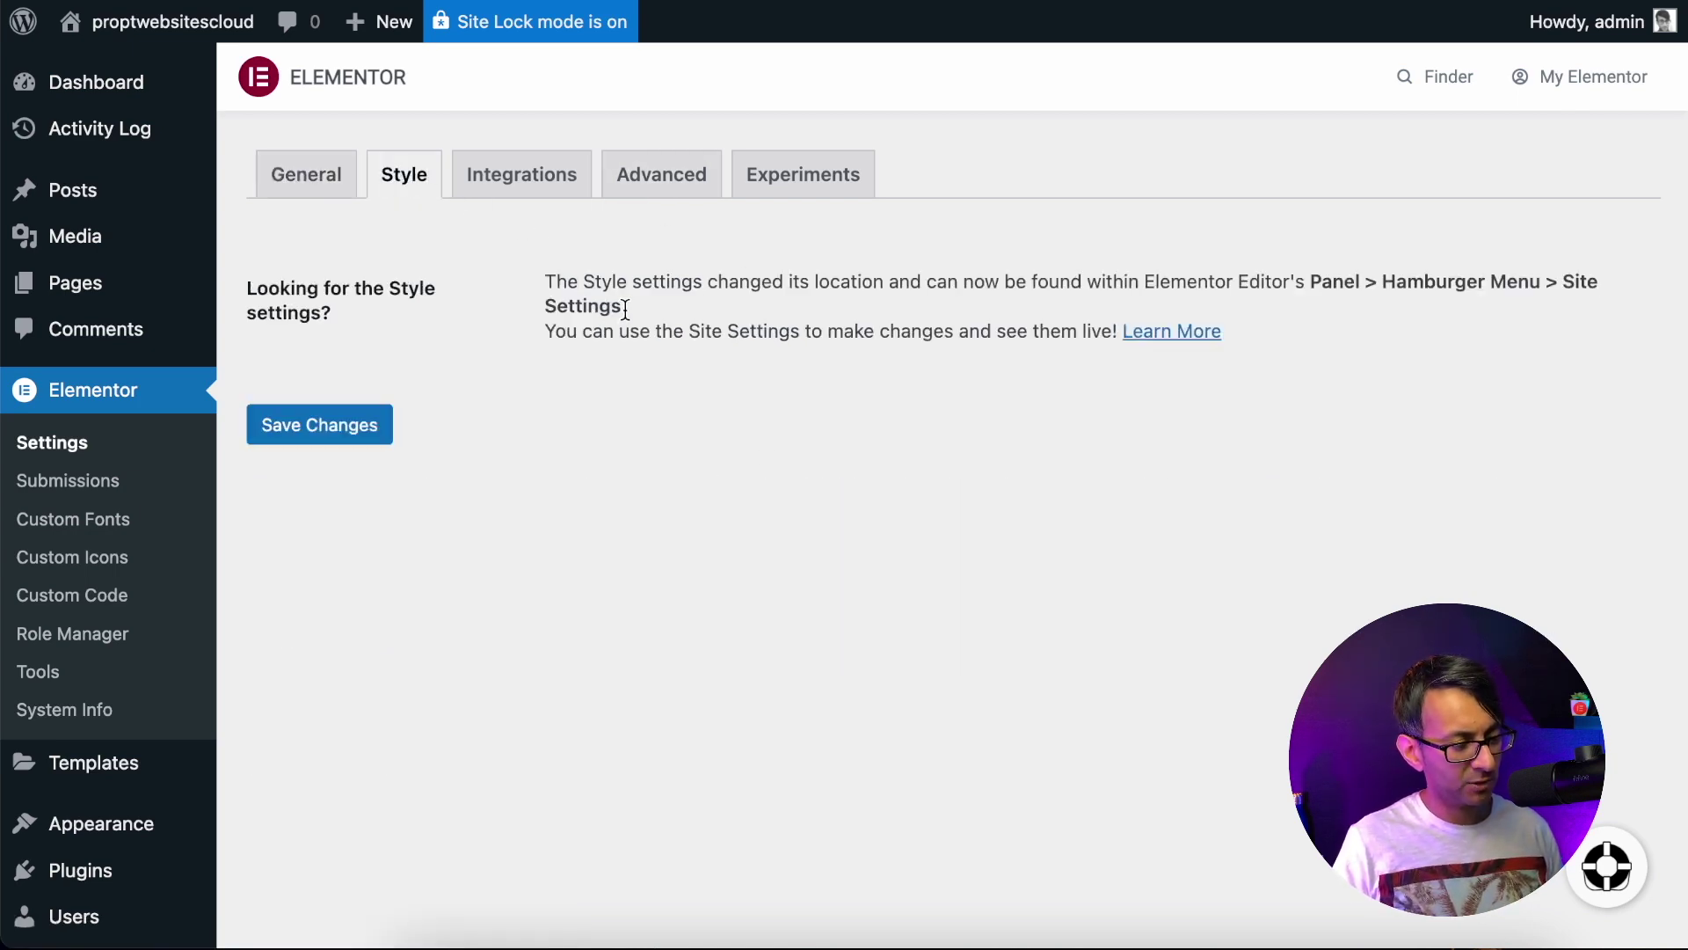
click(526, 182)
click(706, 191)
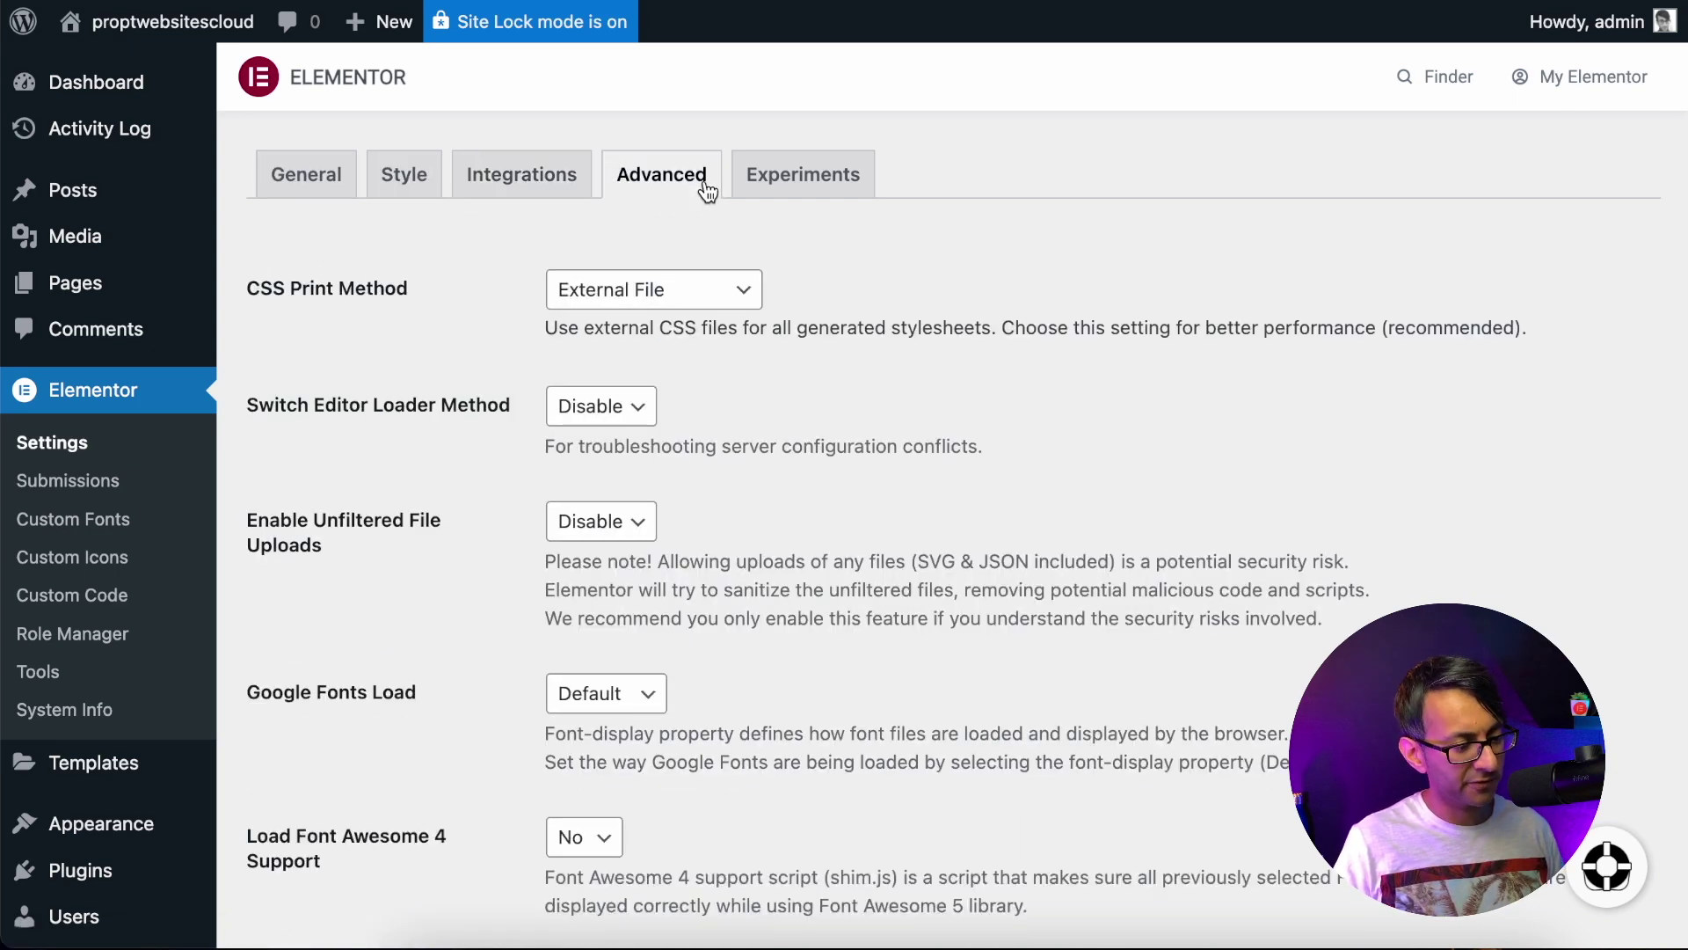
scroll(742, 700, down, 1)
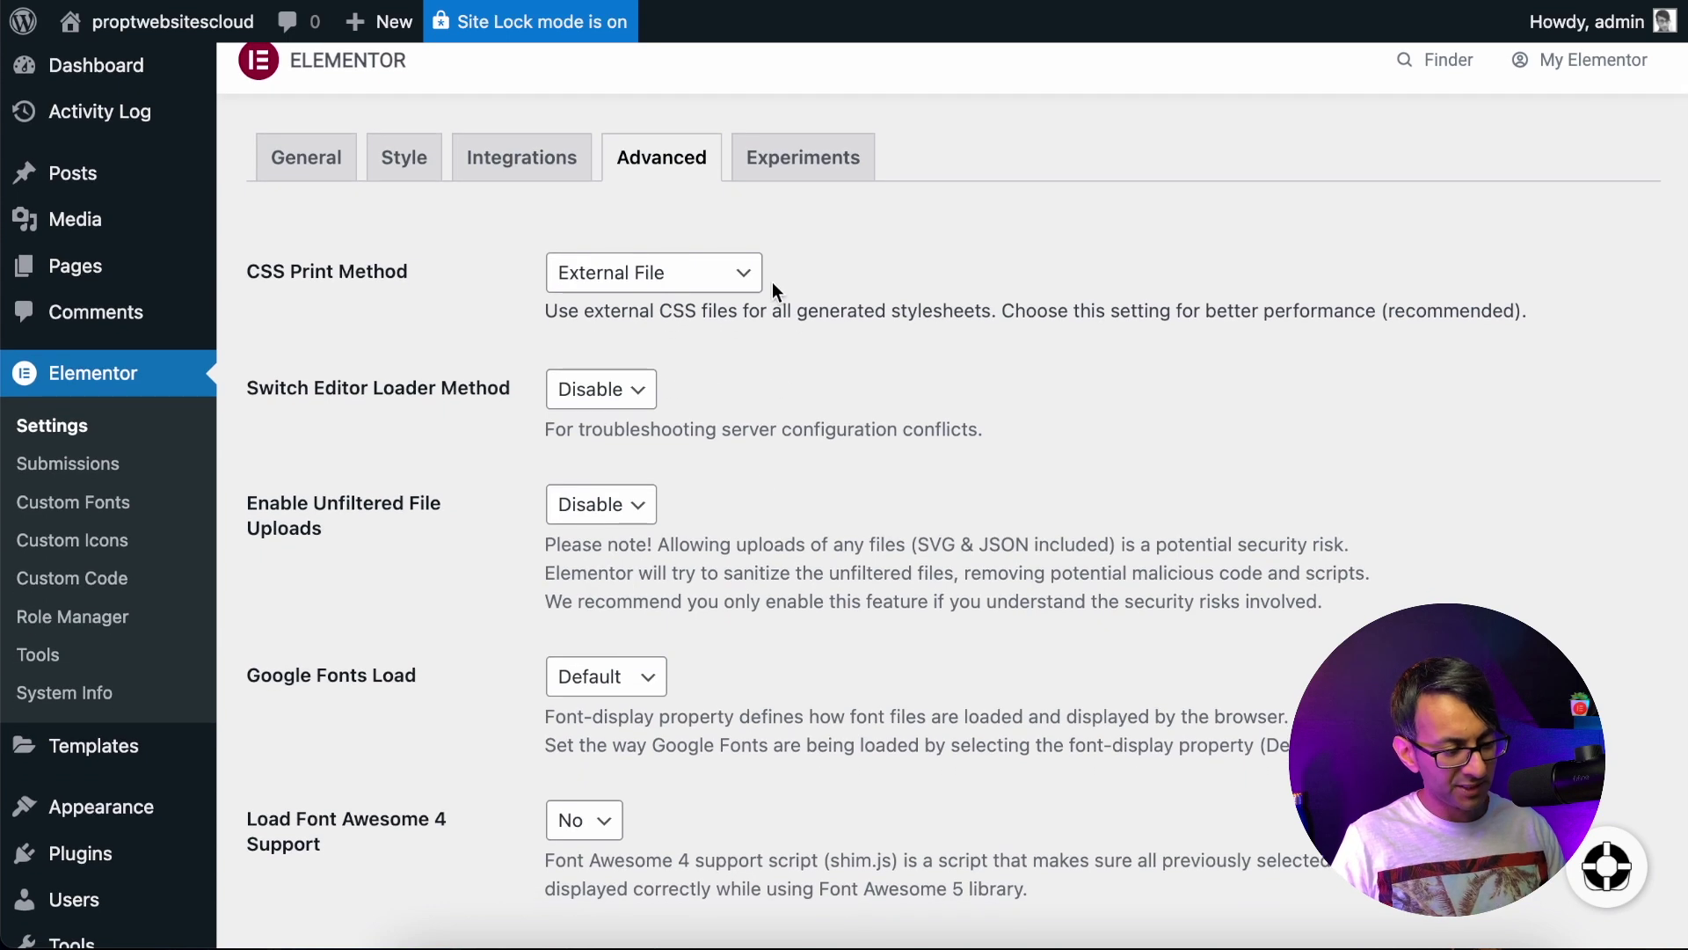
Set the Improved Asset Loading and Improved CSS Loading experiments in Elementor's settings to Active
click(803, 158)
scroll(885, 642, down, 4)
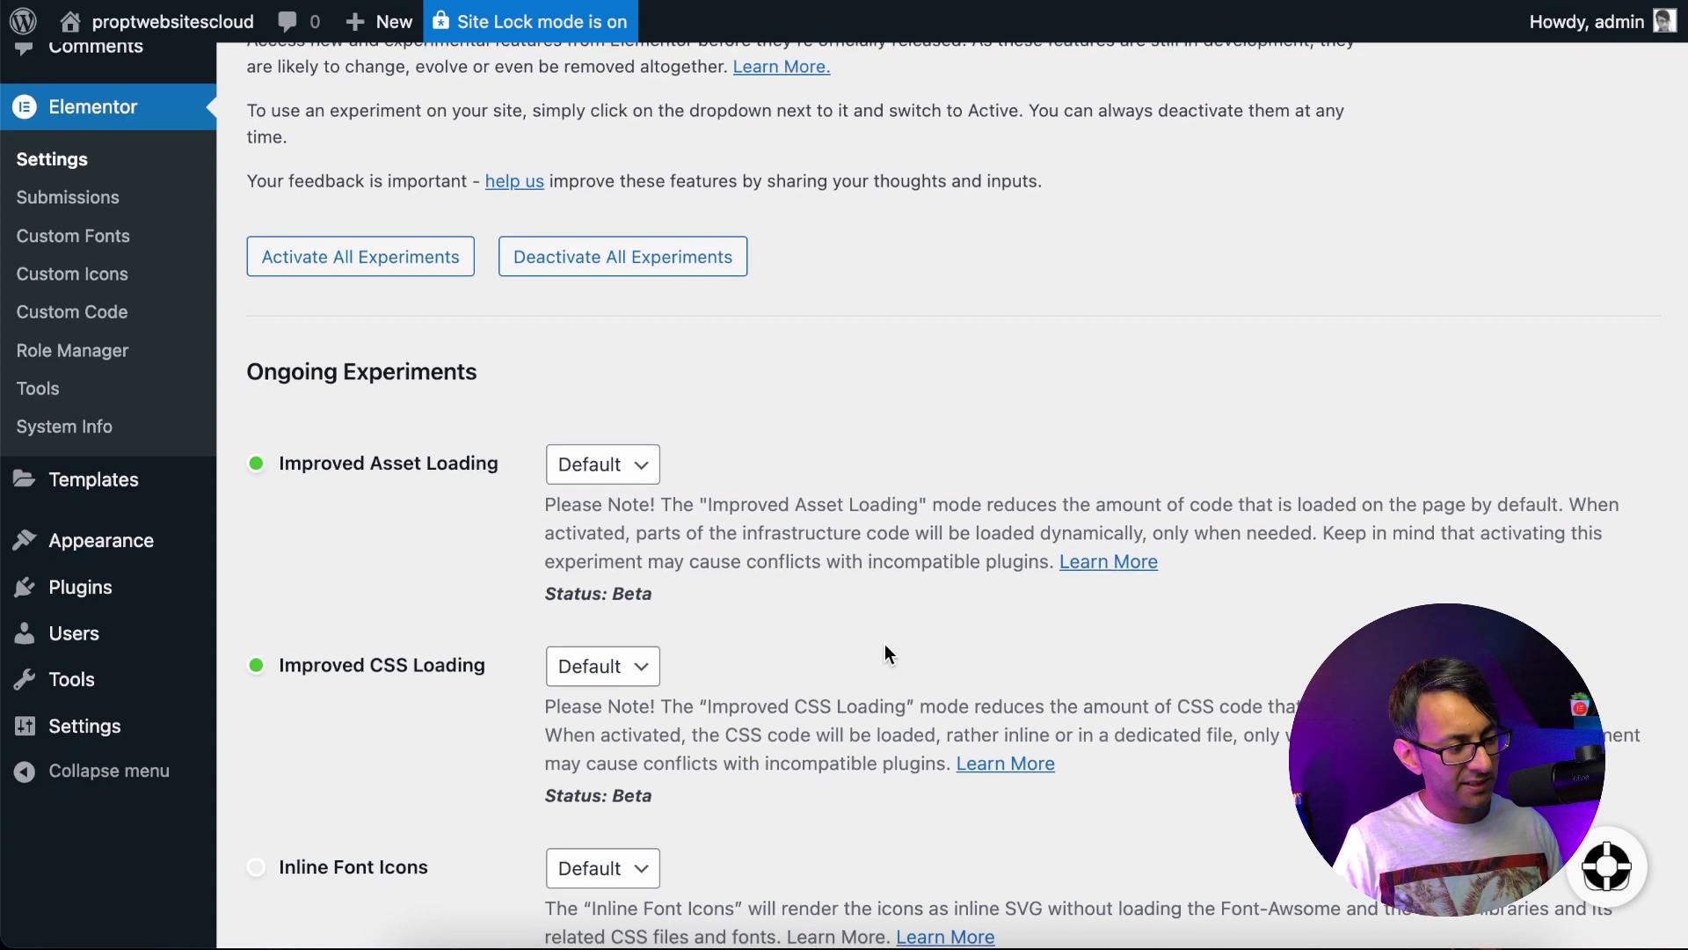
scroll(885, 653, down, 1)
scroll(886, 630, down, 1)
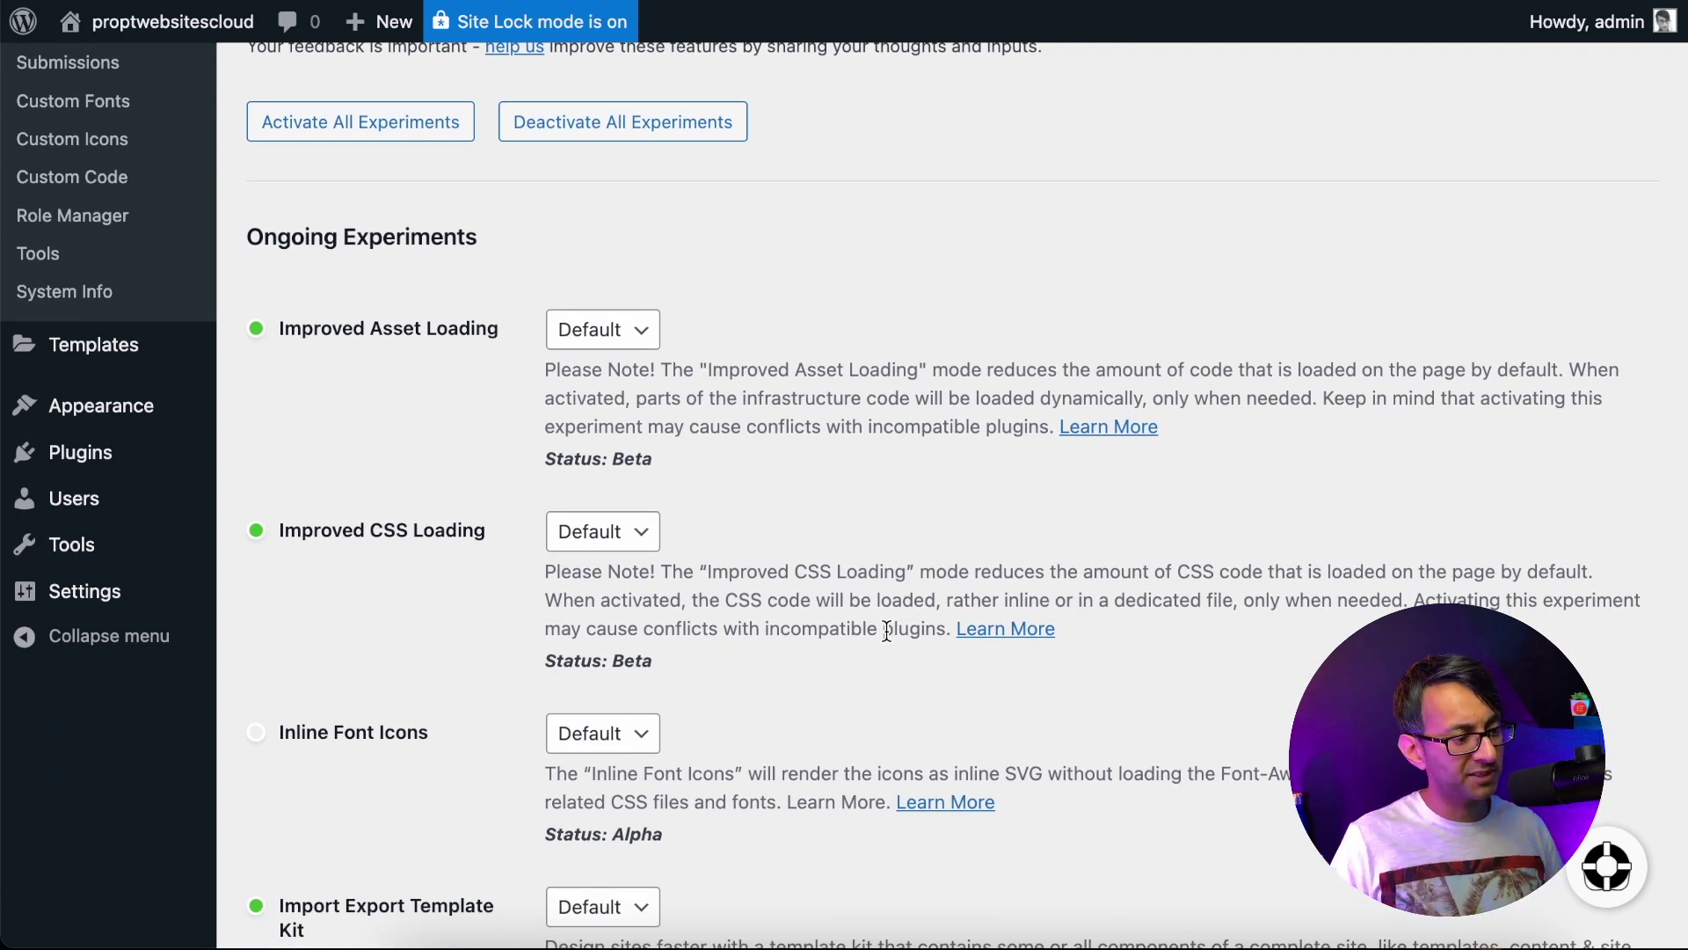
click(603, 330)
click(584, 382)
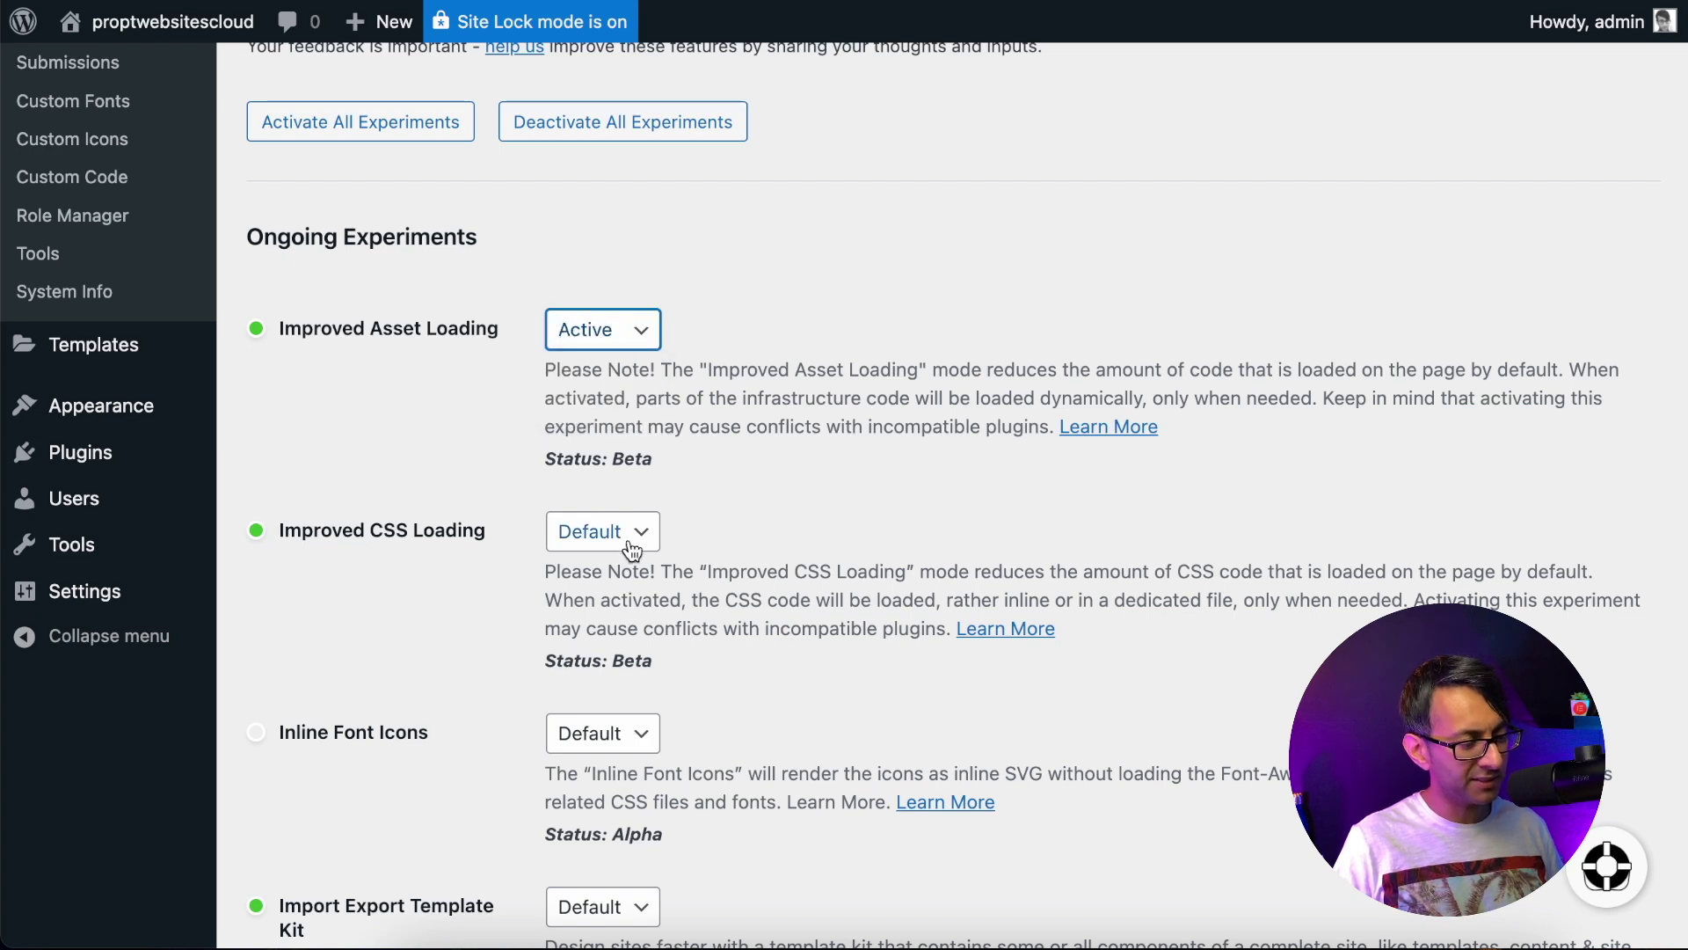
click(632, 547)
click(607, 583)
Activate further Elementor experiments down the list, including Form Submissions, and save the changes
scroll(742, 646, down, 1)
scroll(802, 747, down, 1)
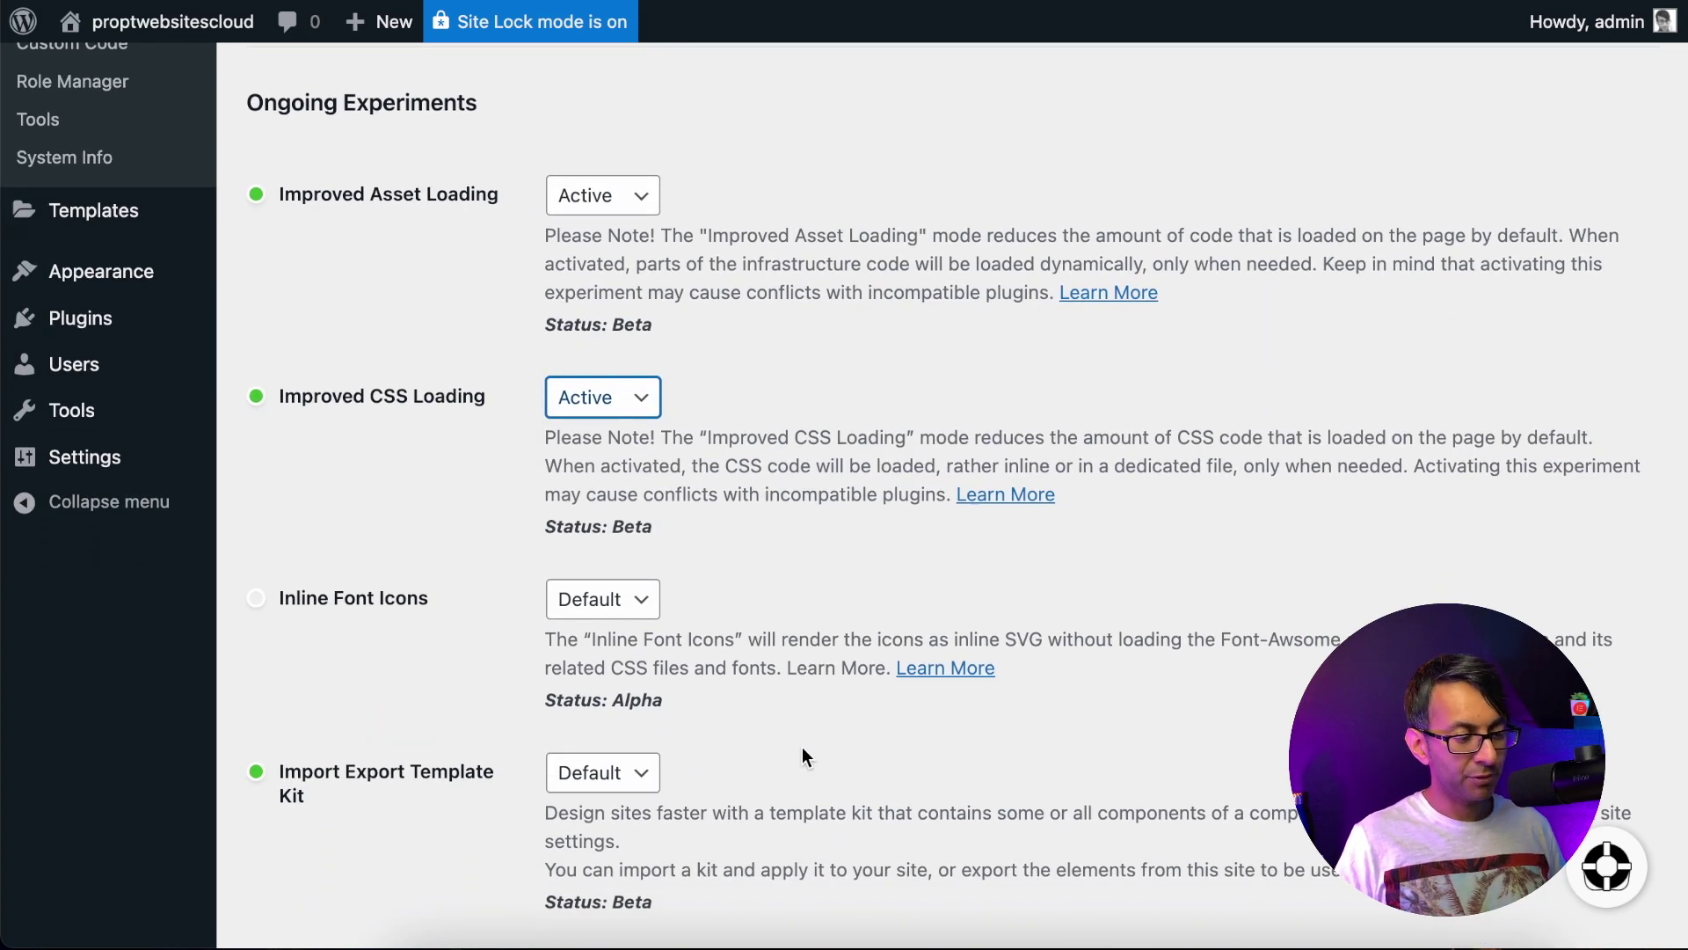
scroll(801, 747, down, 10)
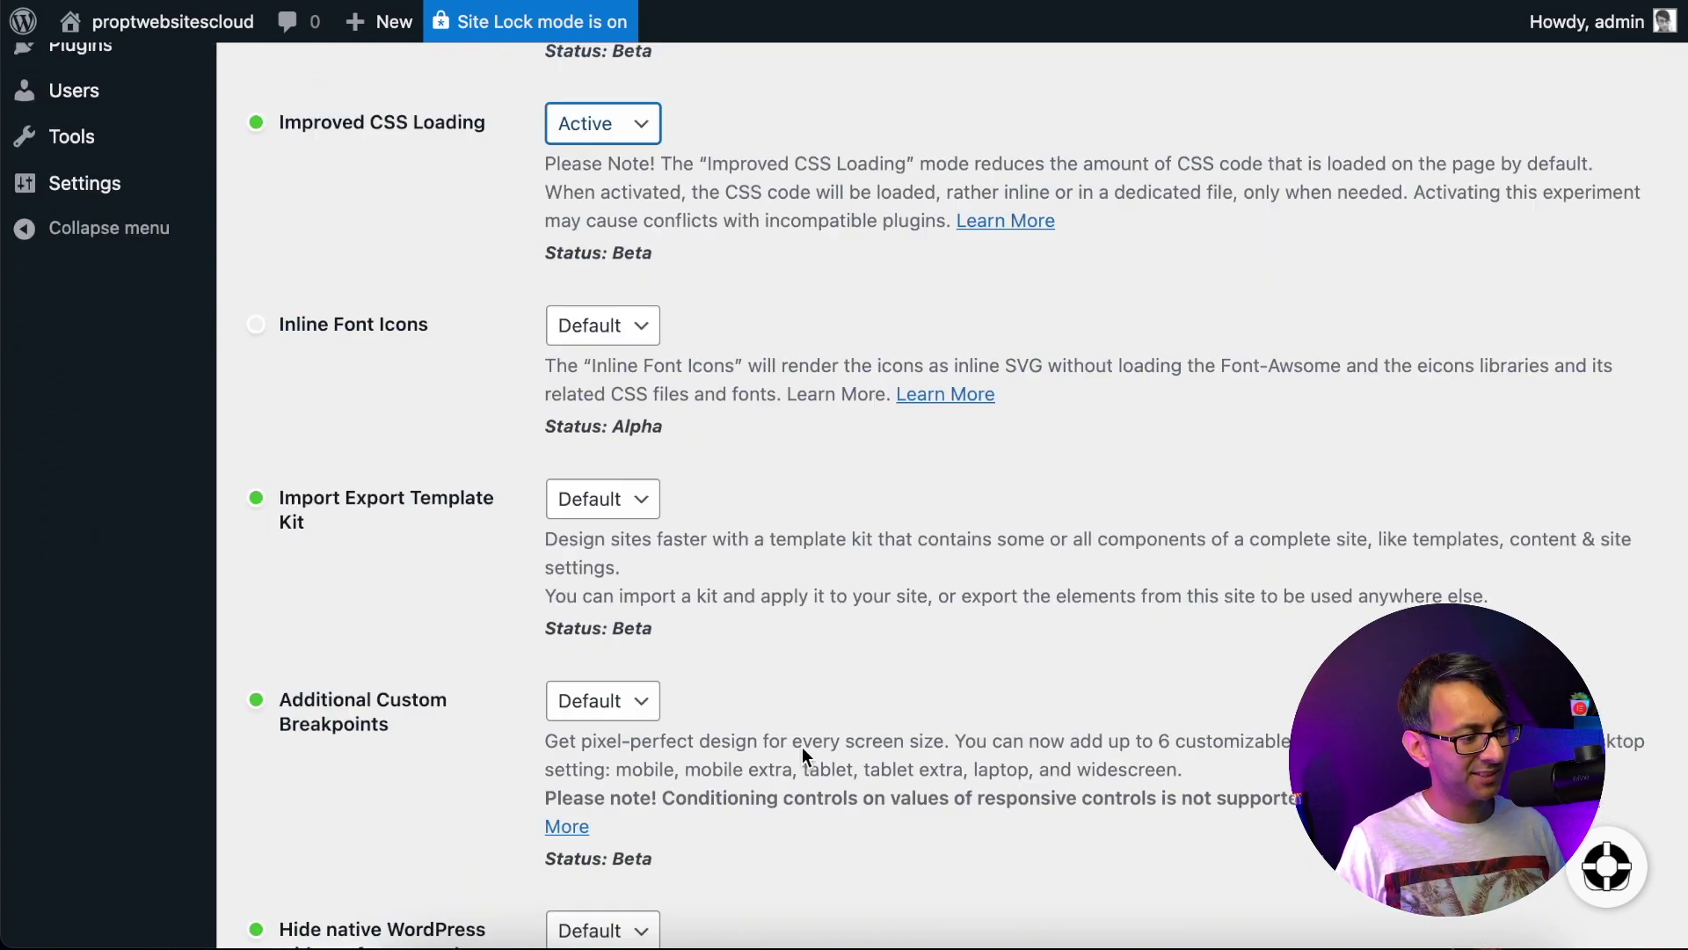
click(567, 750)
click(589, 805)
scroll(836, 782, down, 1)
scroll(835, 782, down, 3)
click(605, 670)
click(609, 744)
scroll(891, 745, down, 10)
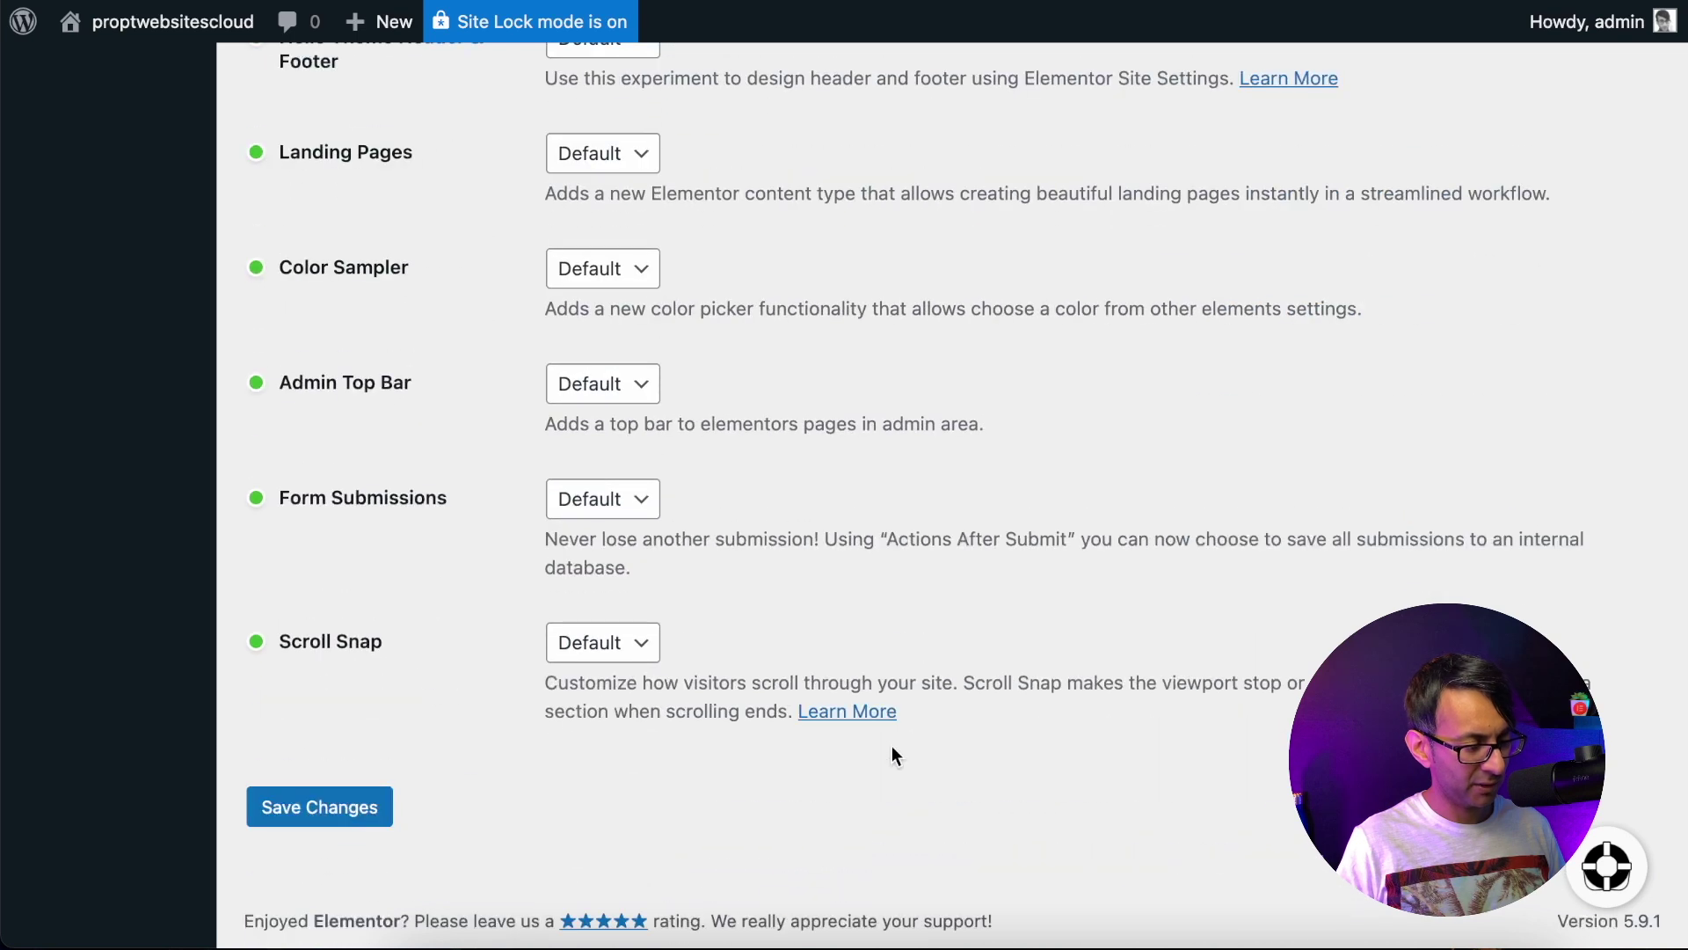
click(588, 499)
click(581, 555)
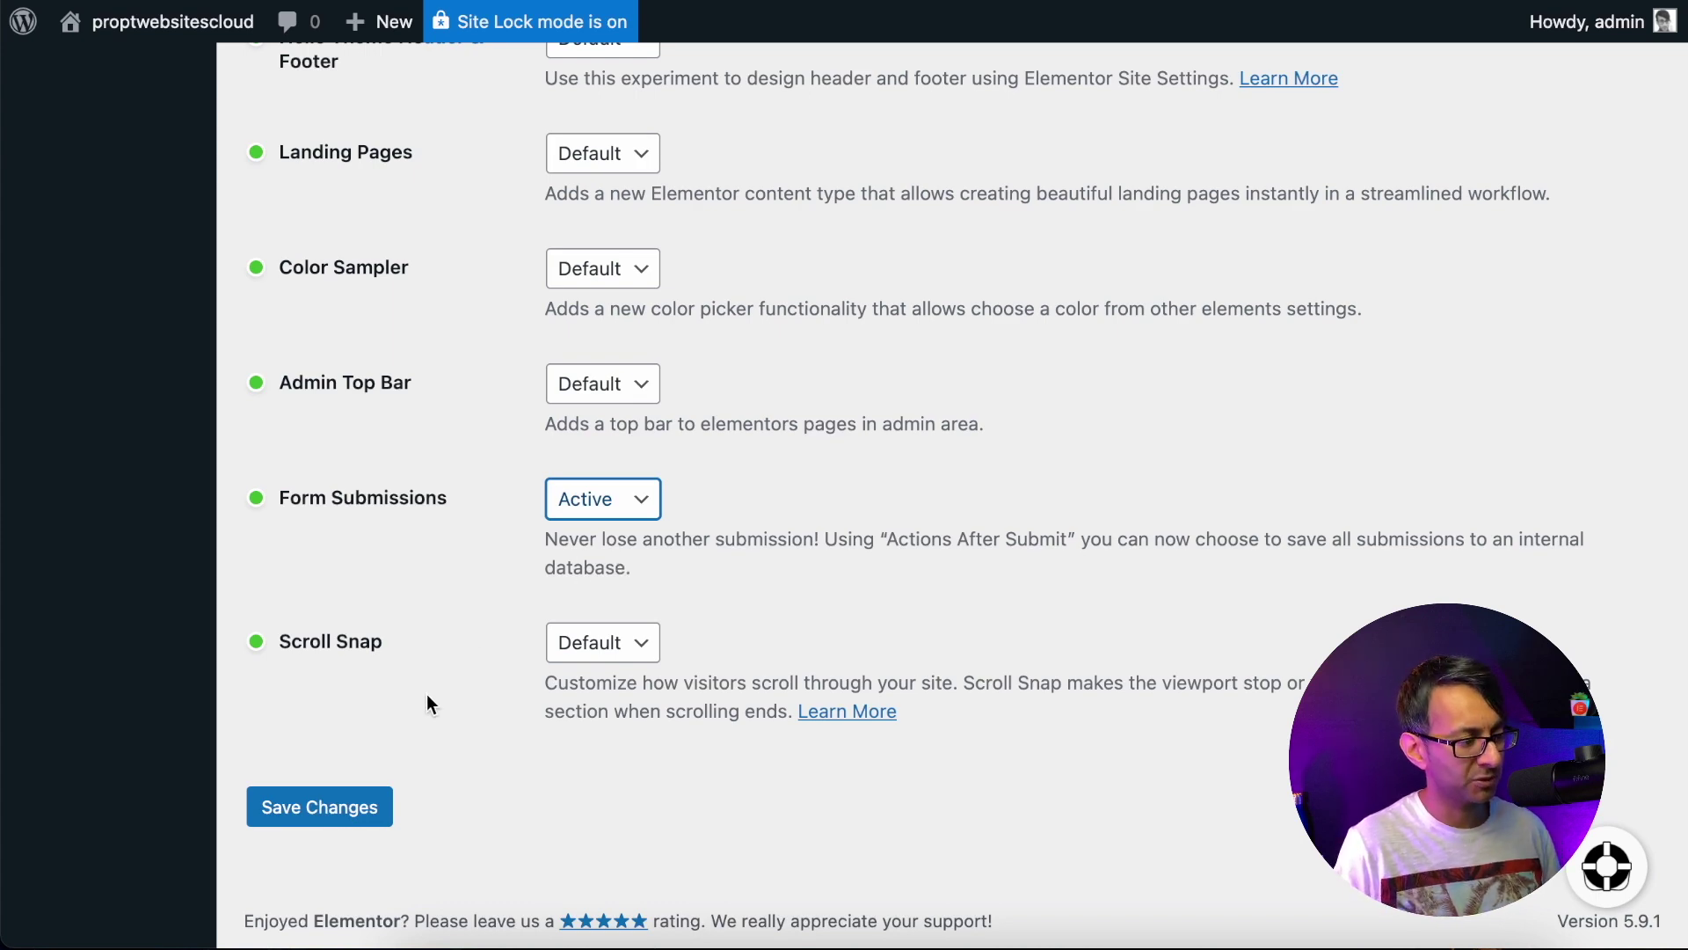
click(314, 809)
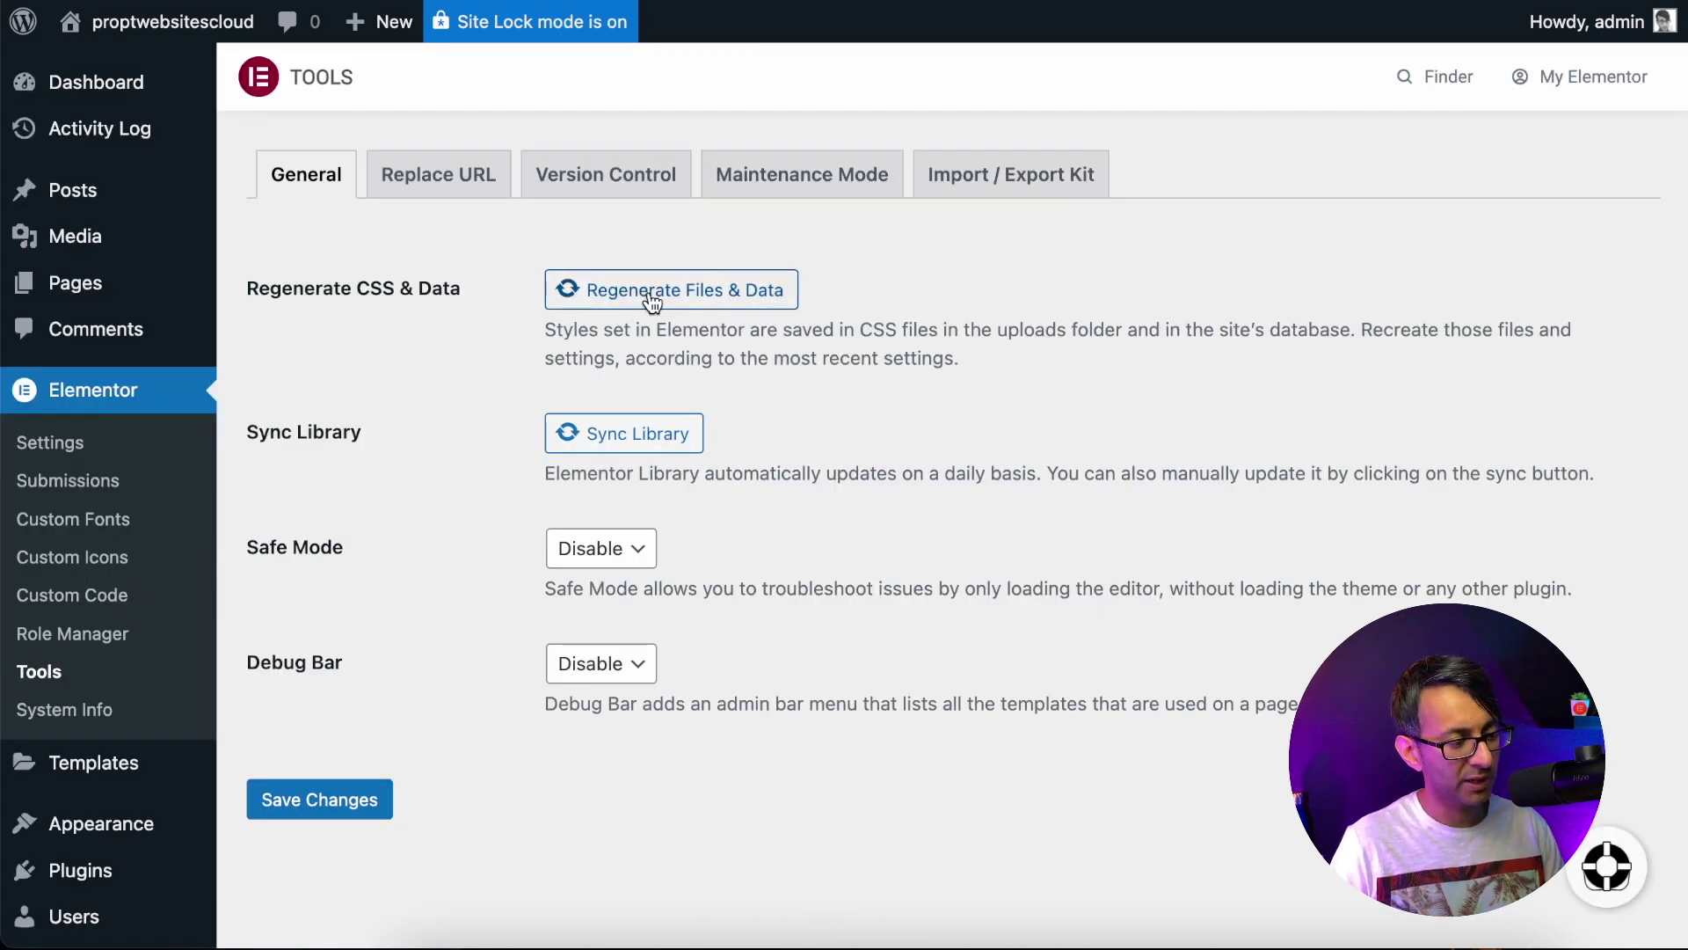
Regenerate Elementor's CSS files and data, view the version rollback options, and return to the general tools
click(651, 300)
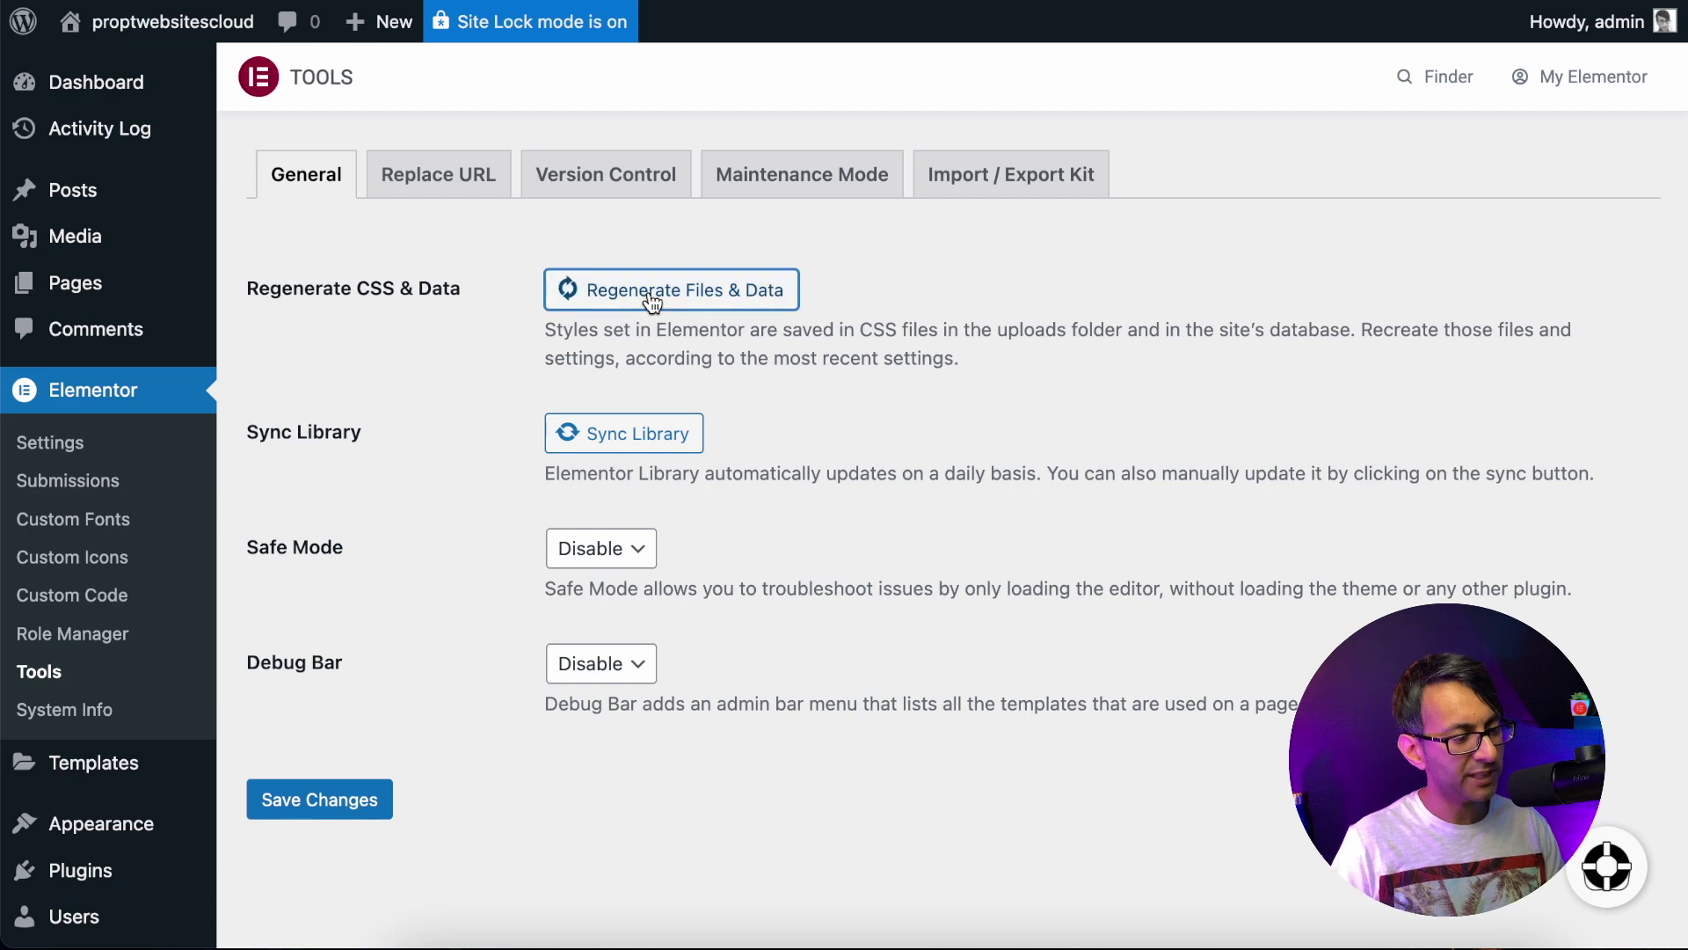
click(635, 193)
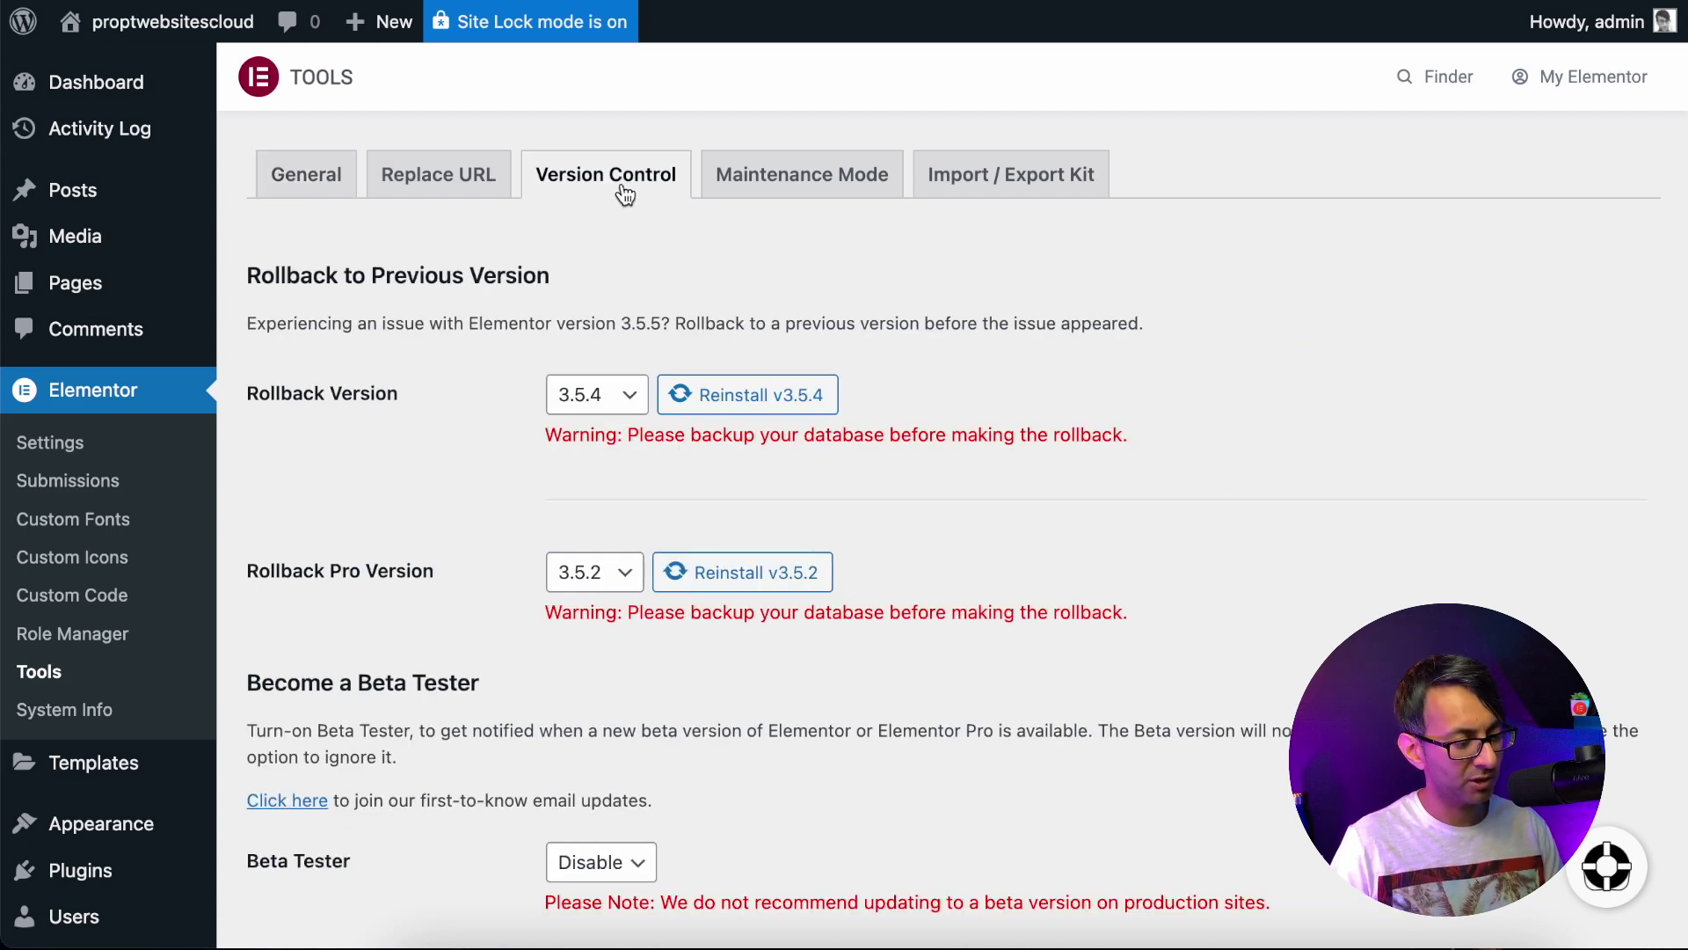
click(313, 202)
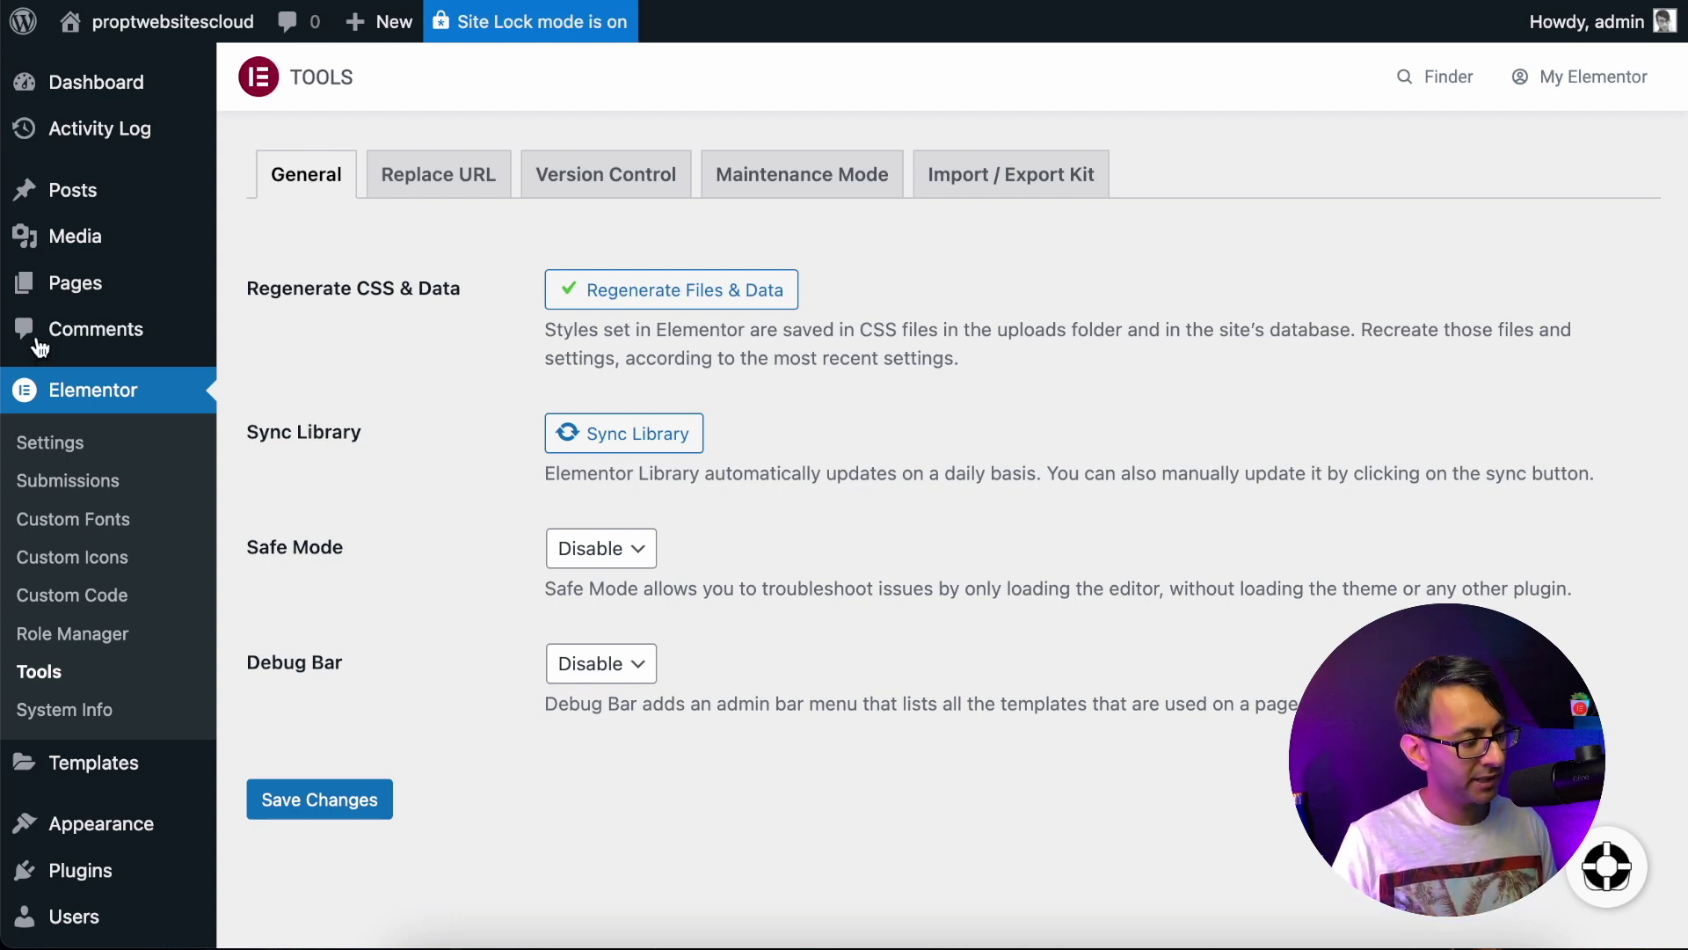
Open the site's list of installed plugins
mouse_move(85, 880)
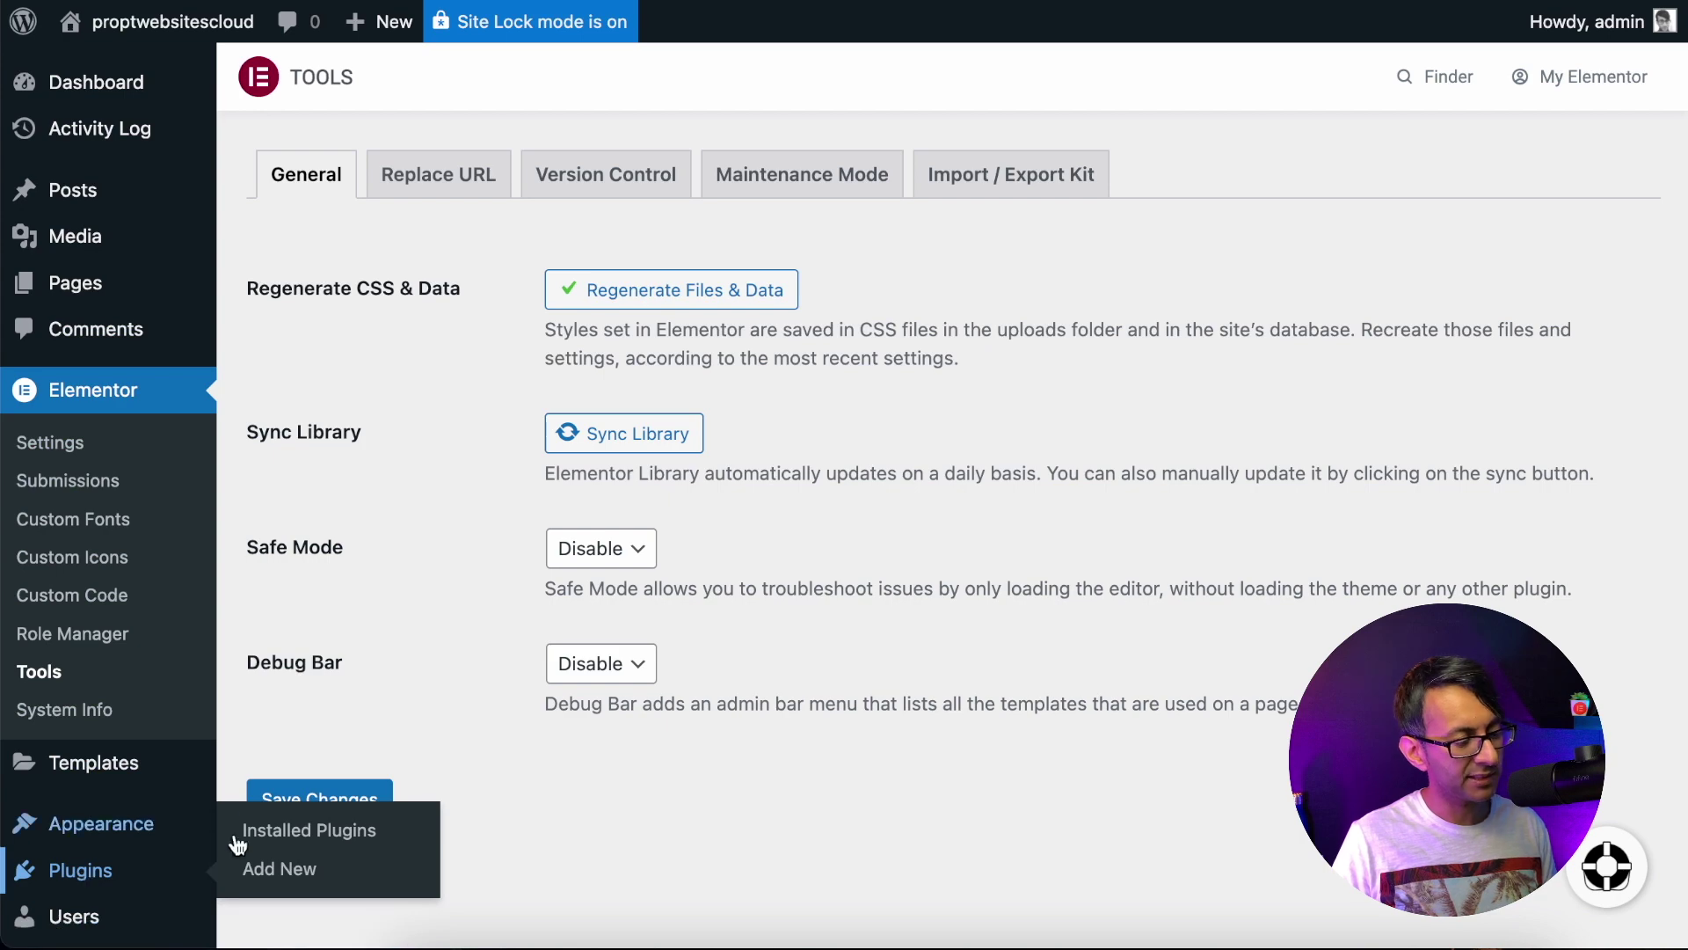
click(281, 830)
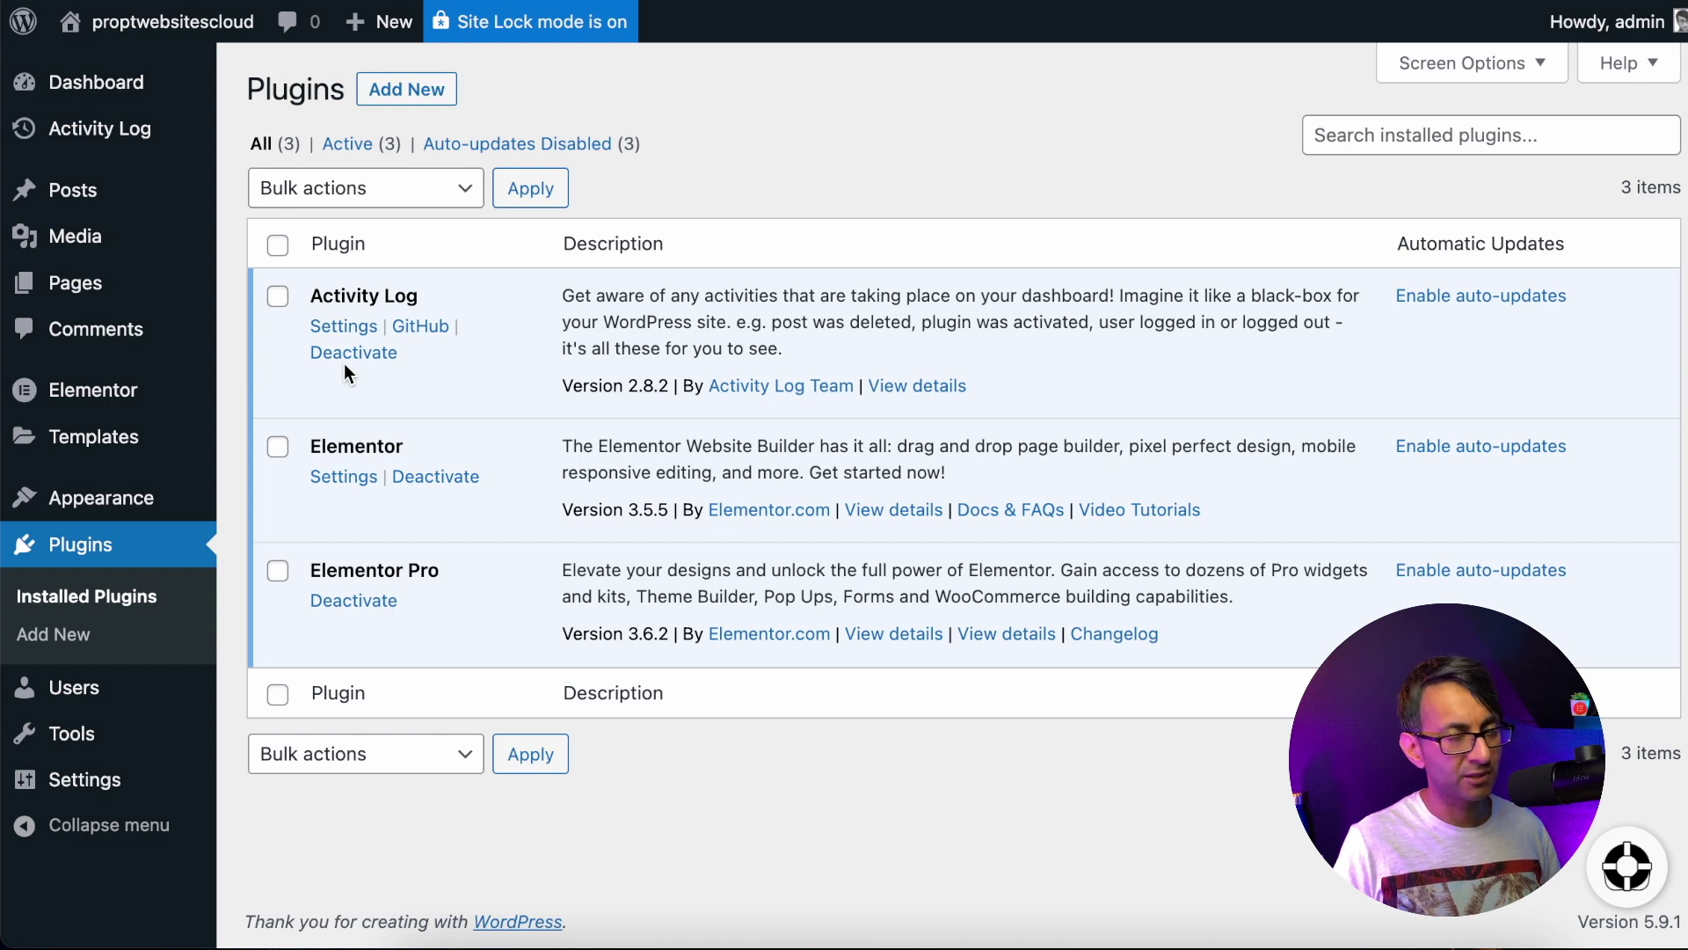
mouse_move(151, 128)
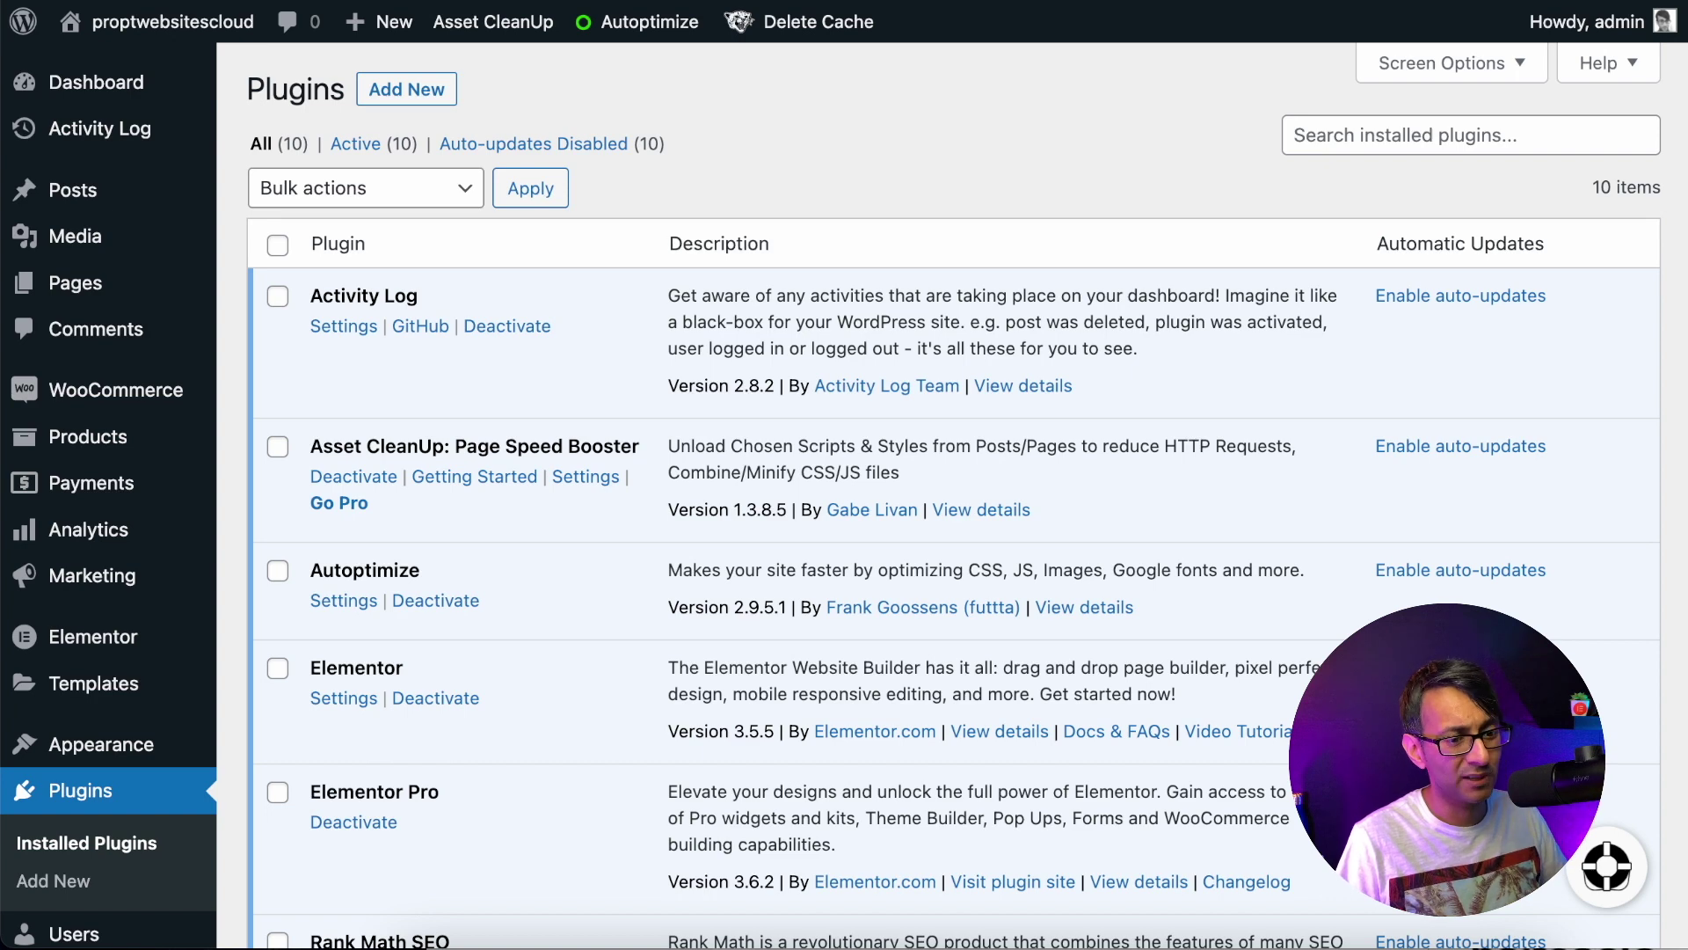
Examine the full list of installed plugins, from Activity Log down to WP Fastest Cache
scroll(844, 492, down, 1)
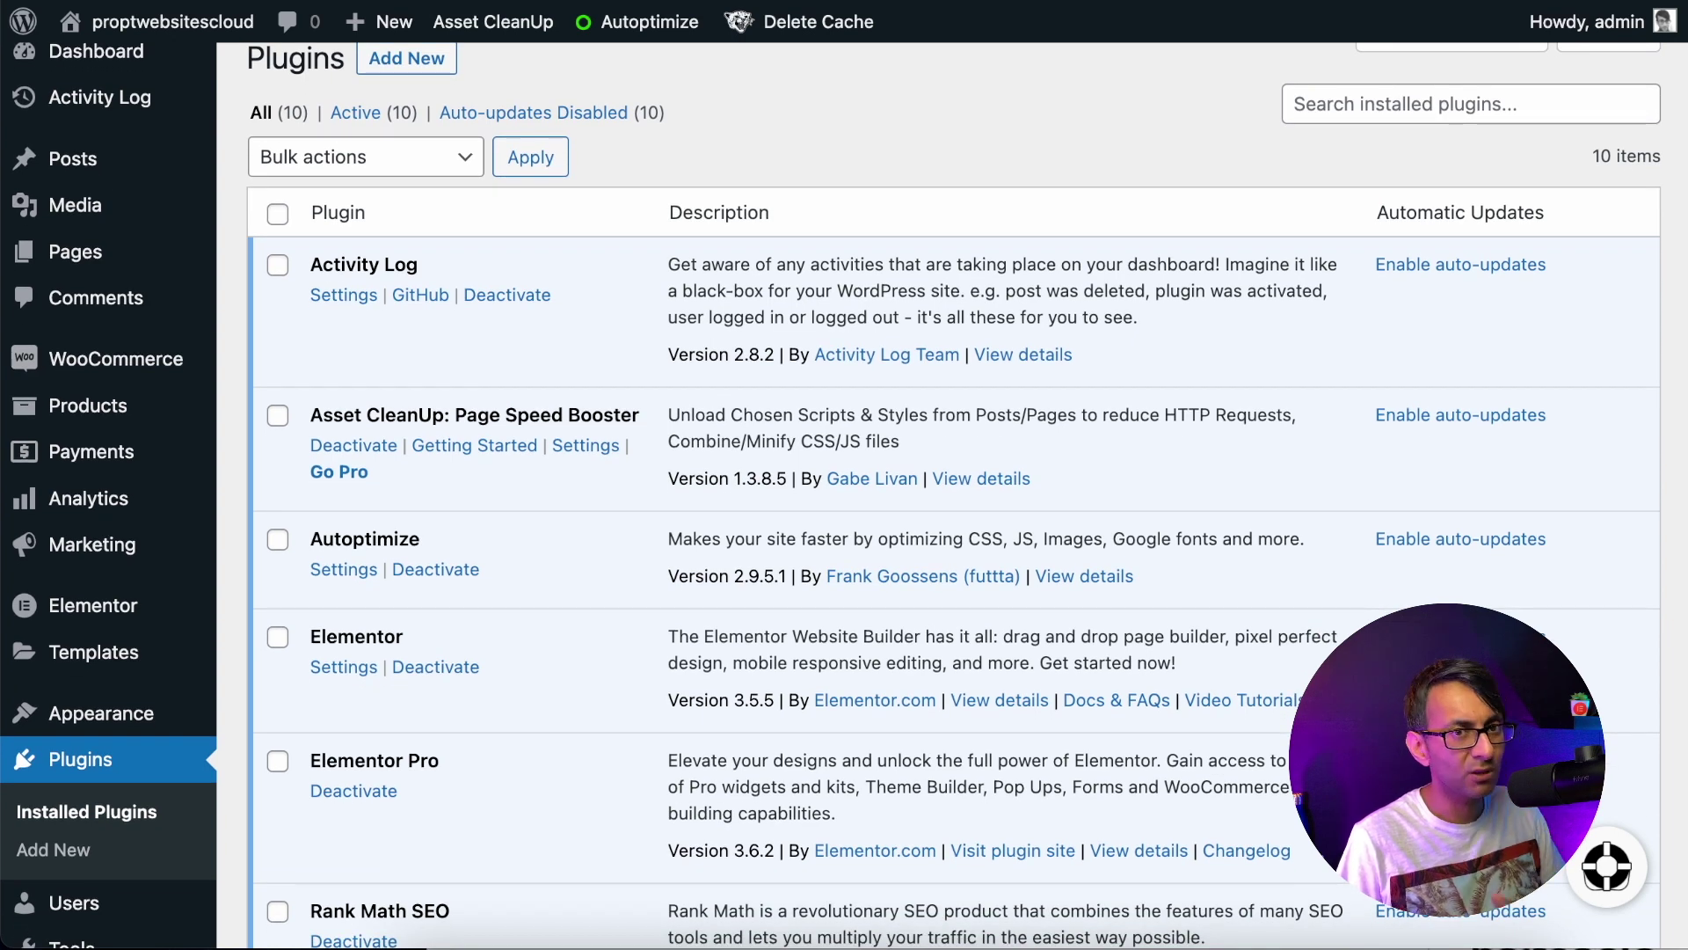
scroll(844, 492, down, 3)
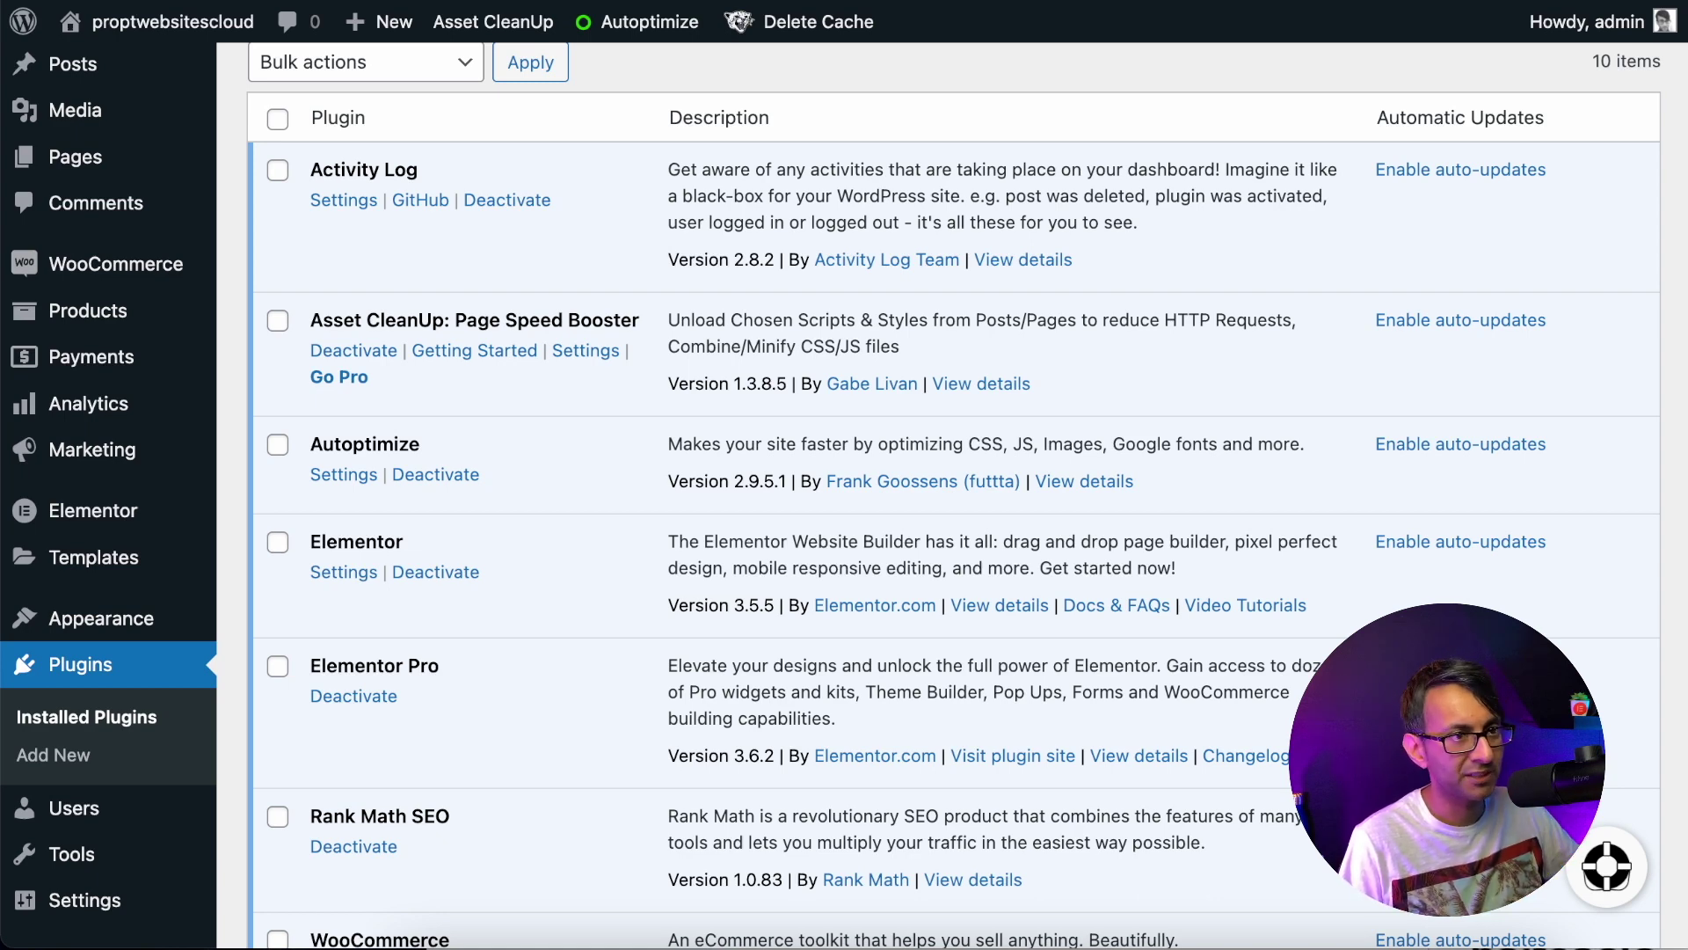
scroll(844, 493, down, 2)
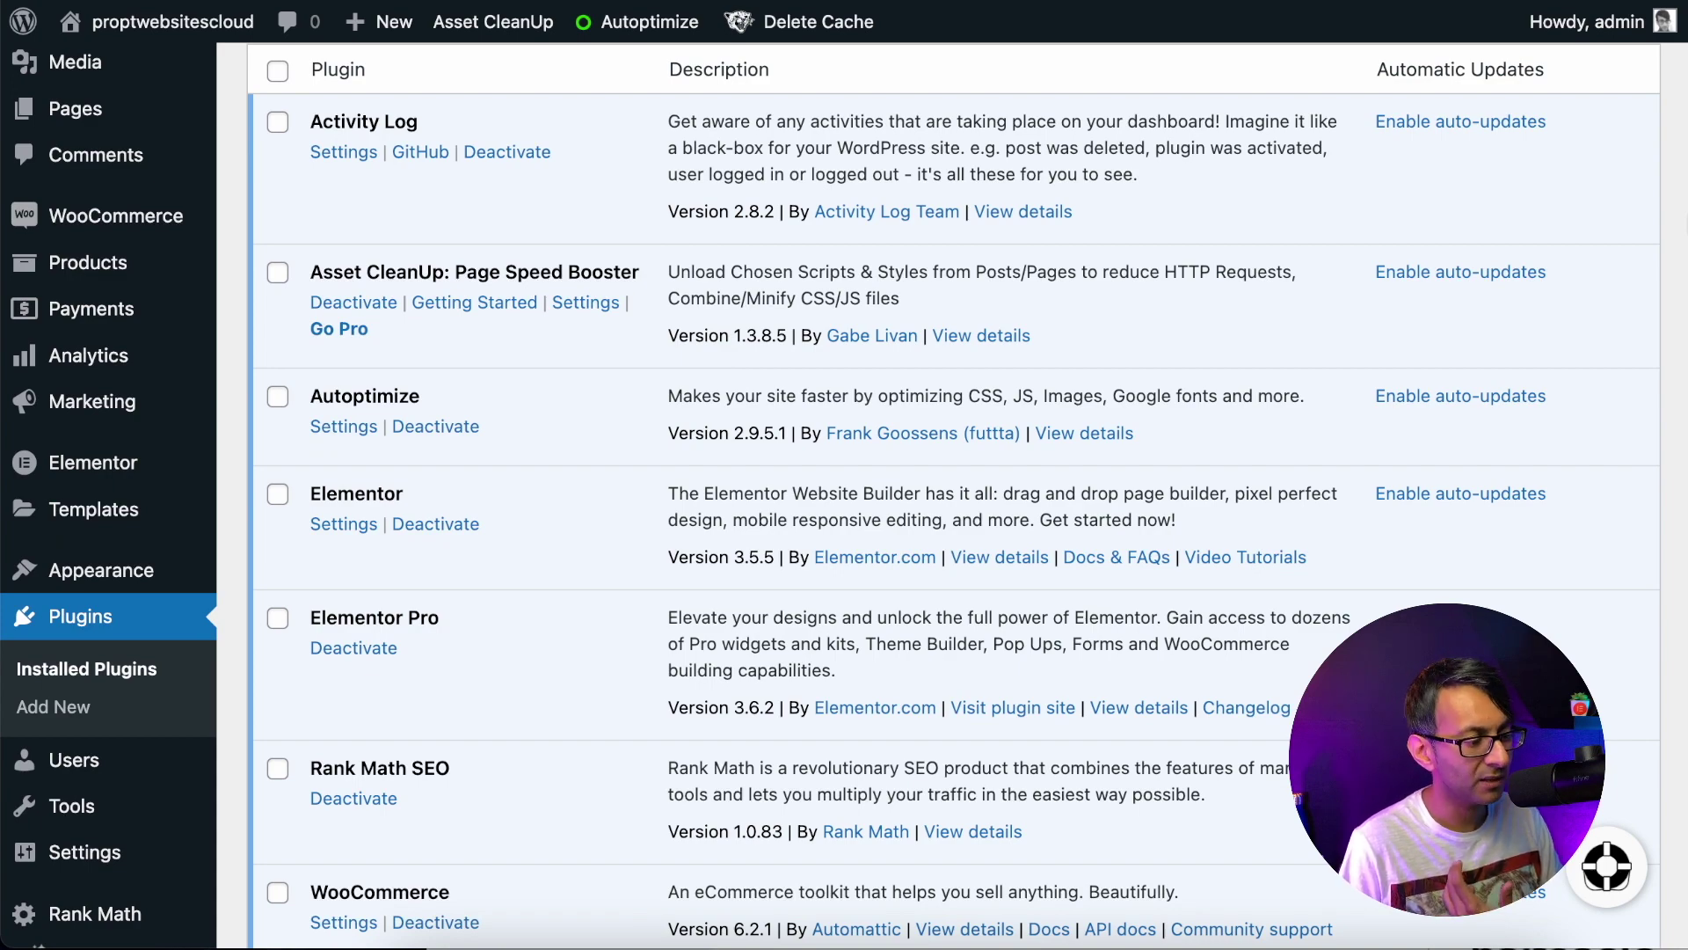
scroll(844, 492, down, 6)
scroll(1140, 540, down, 4)
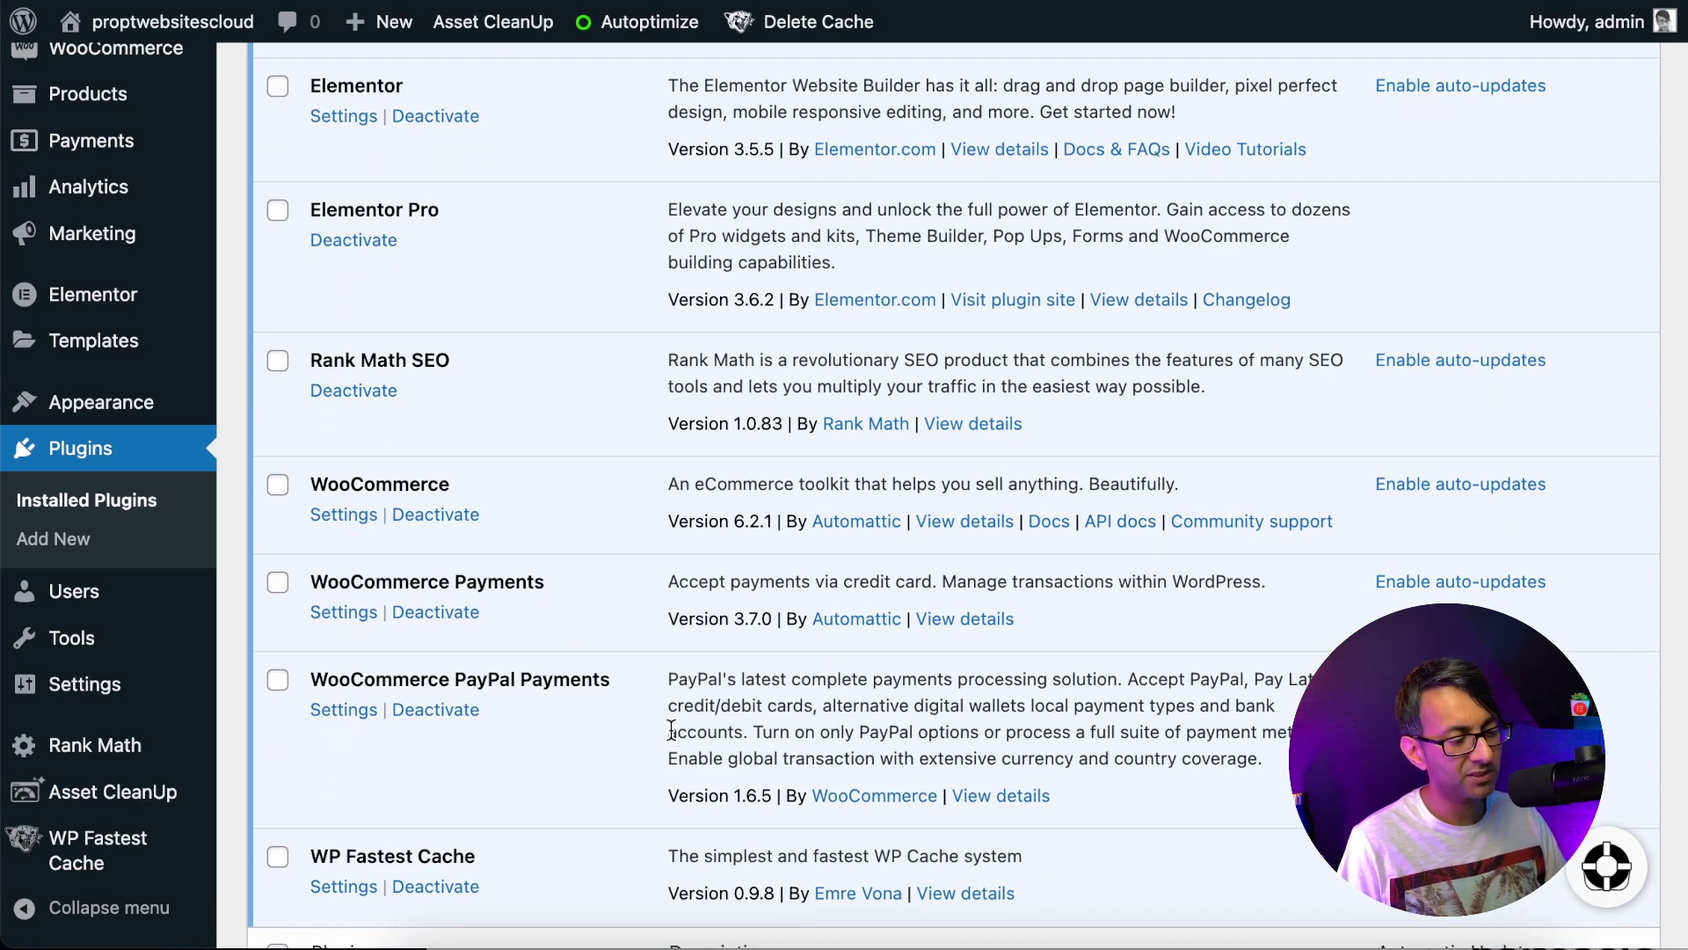
scroll(670, 729, down, 5)
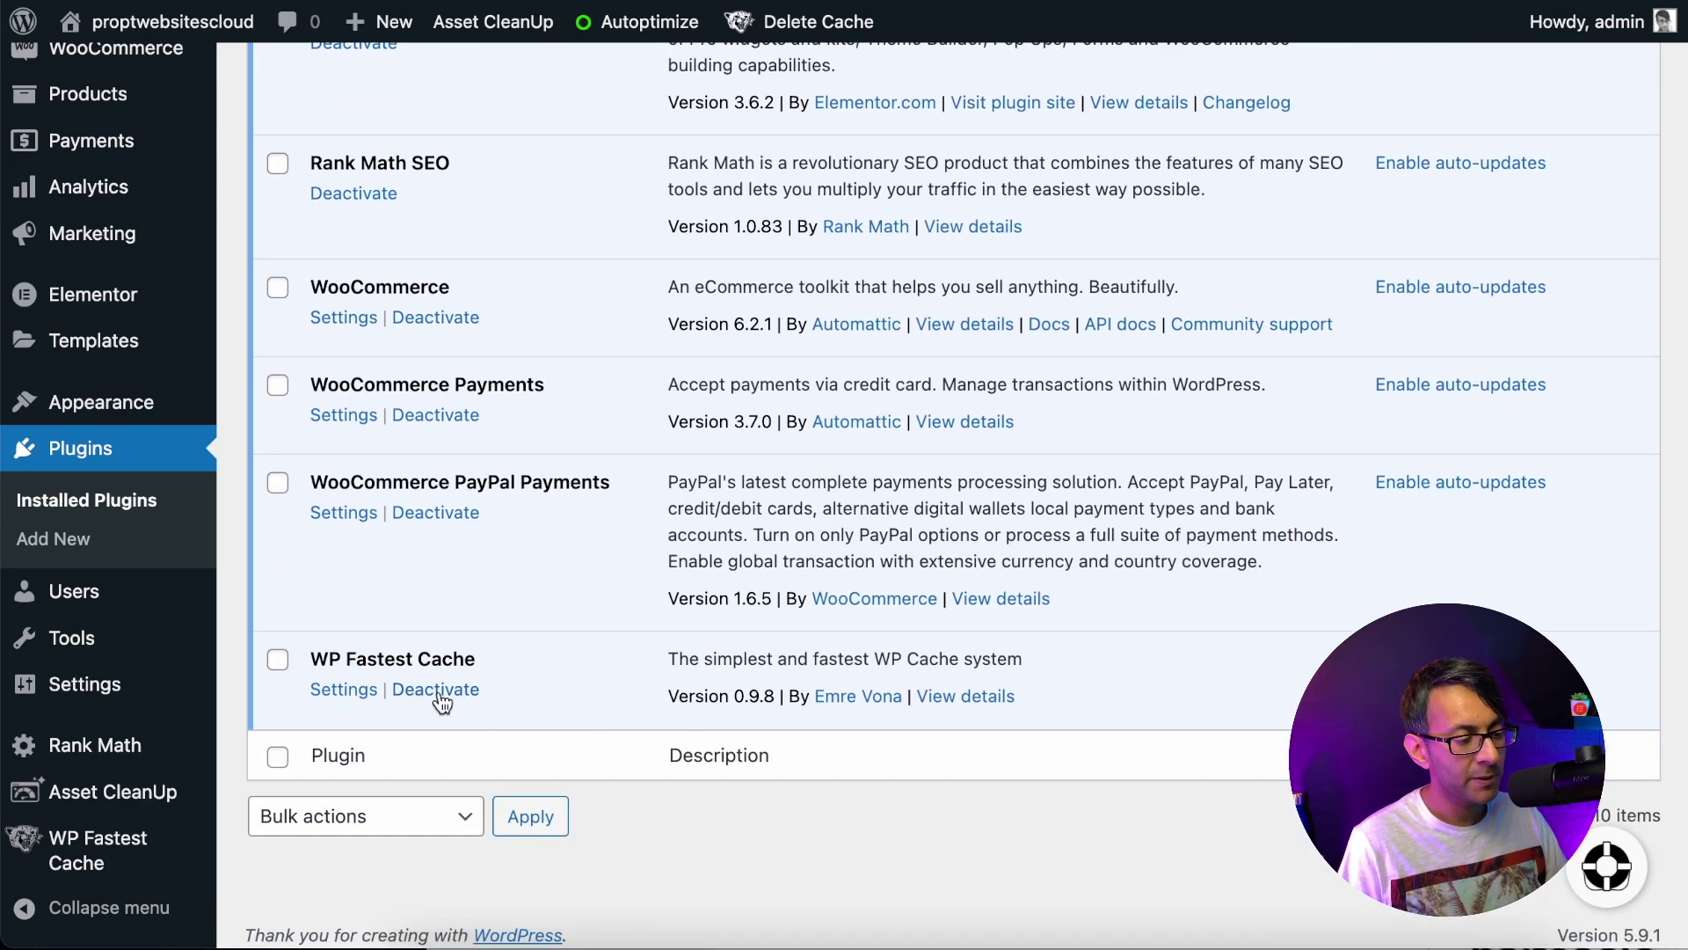
scroll(475, 694, up, 15)
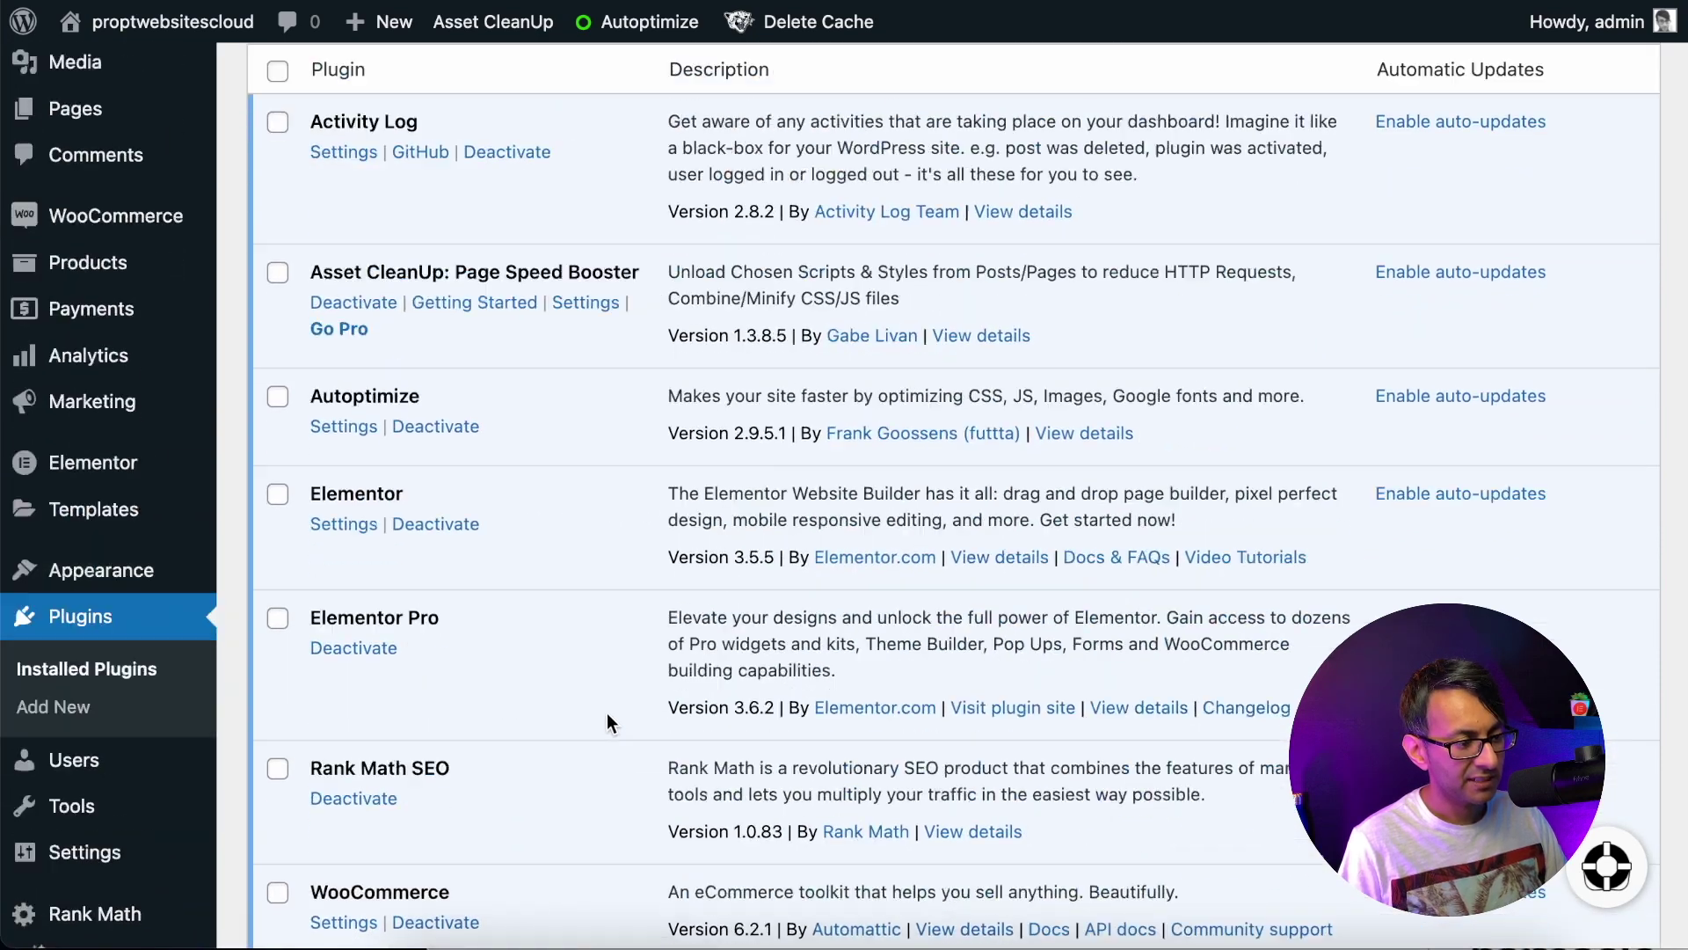
scroll(608, 721, down, 15)
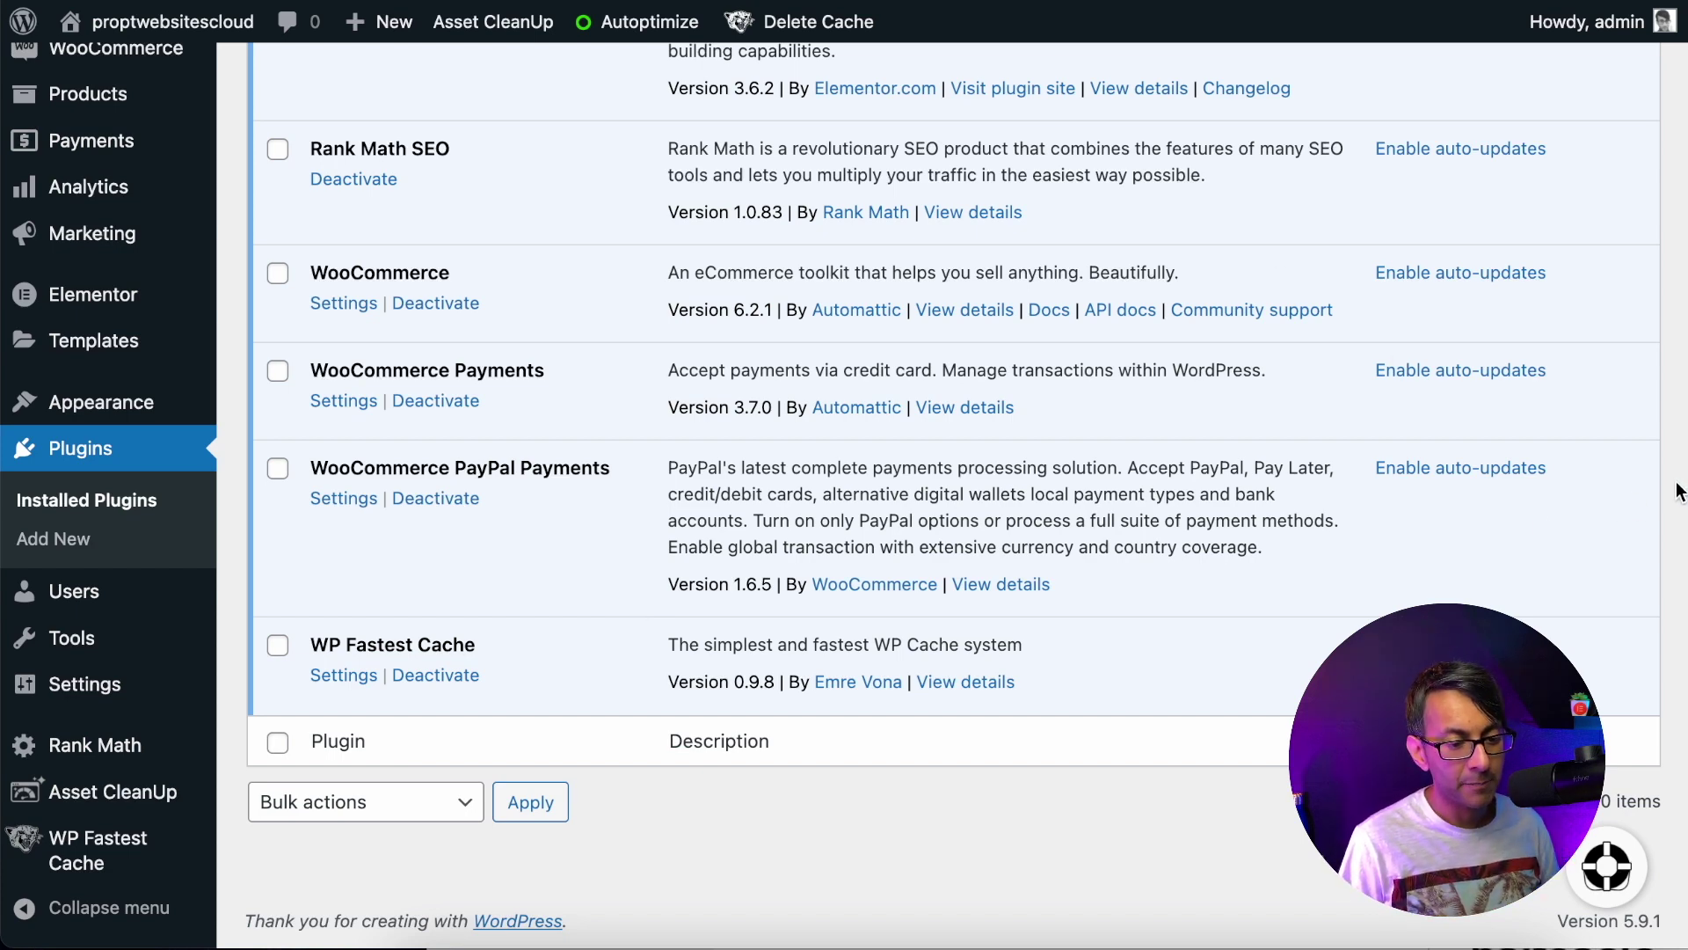
scroll(952, 496, up, 10)
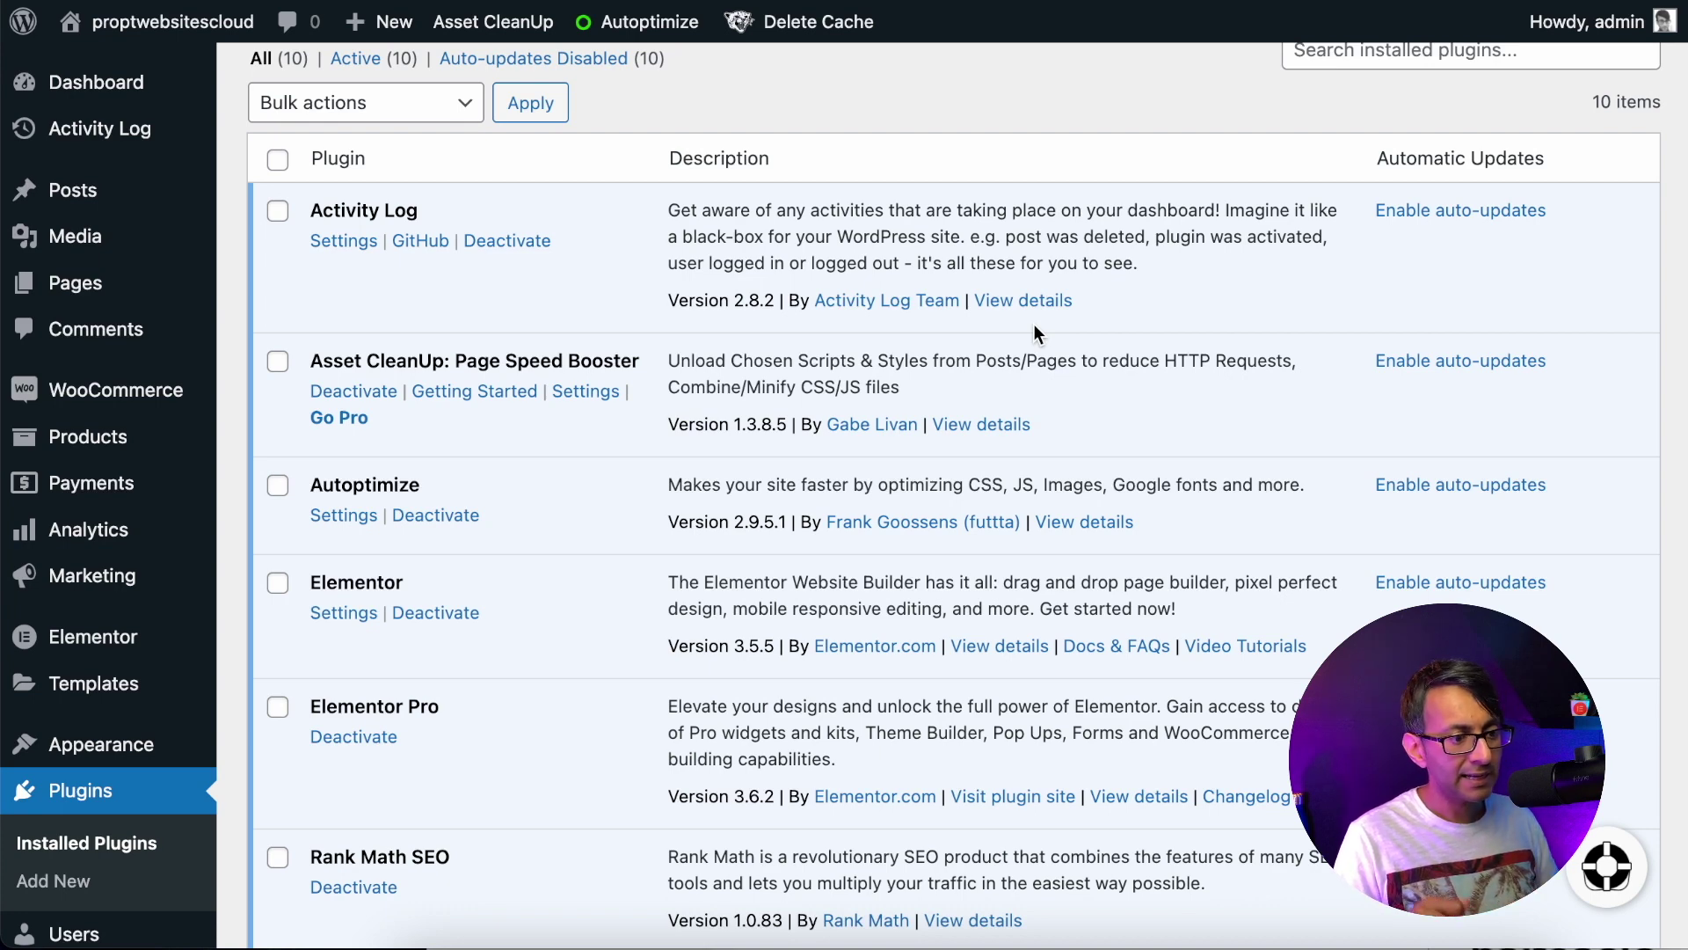
scroll(1246, 301, up, 1)
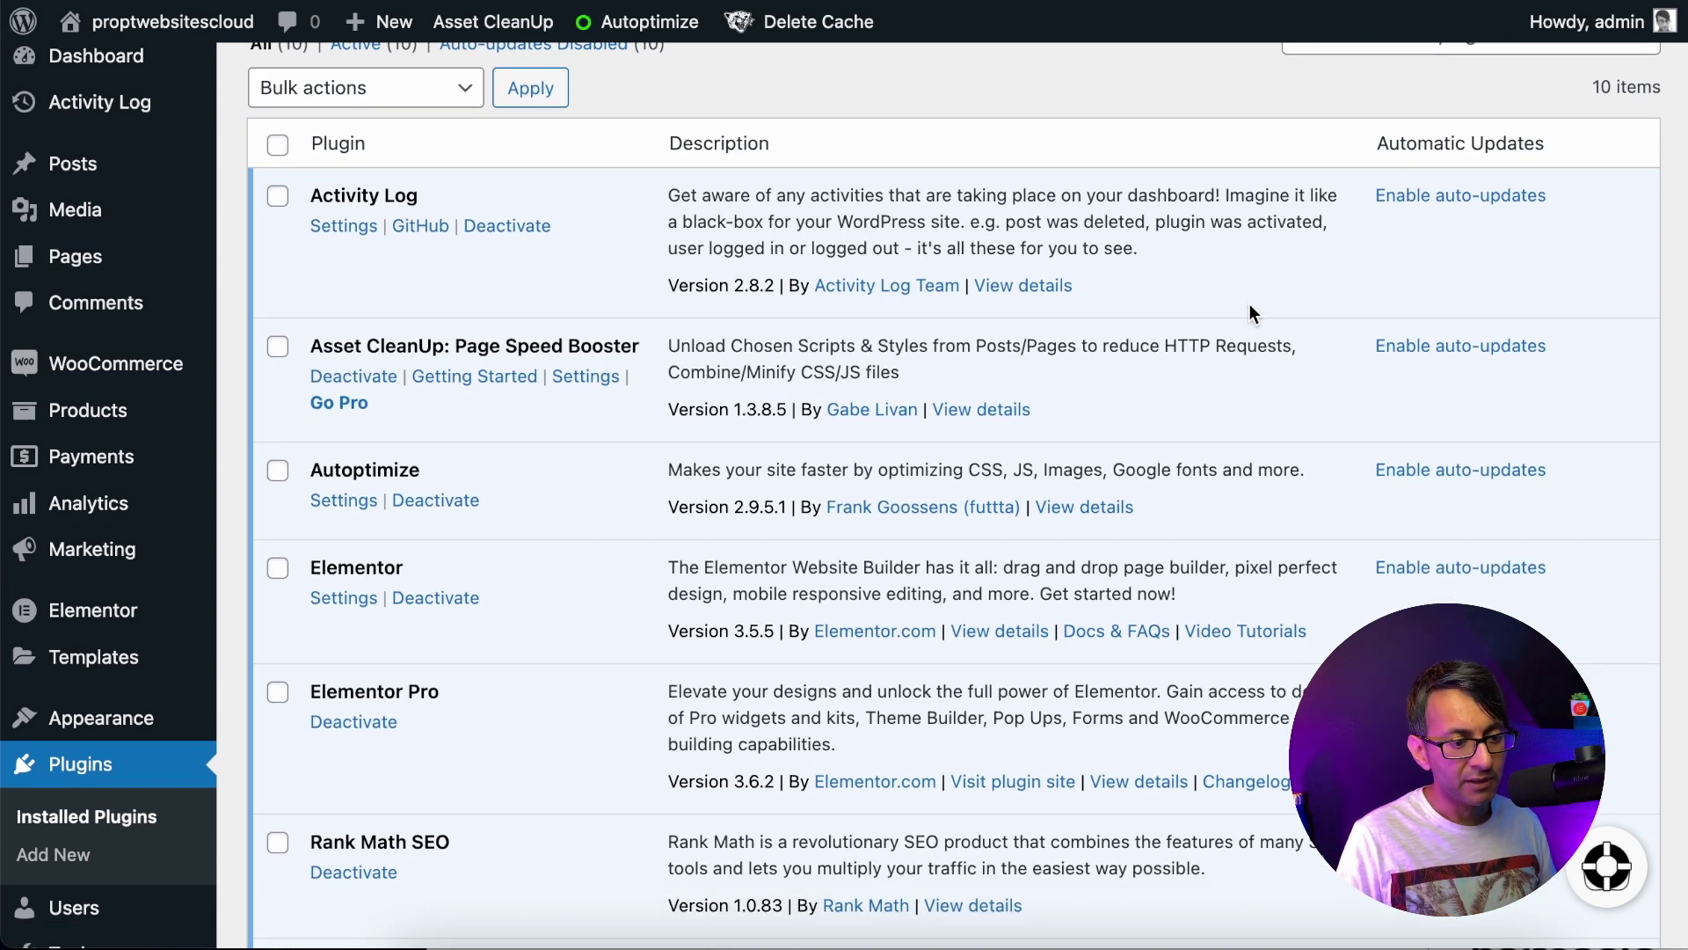
Go to adding new plugins and search the plugin directory for "migration"
click(1425, 116)
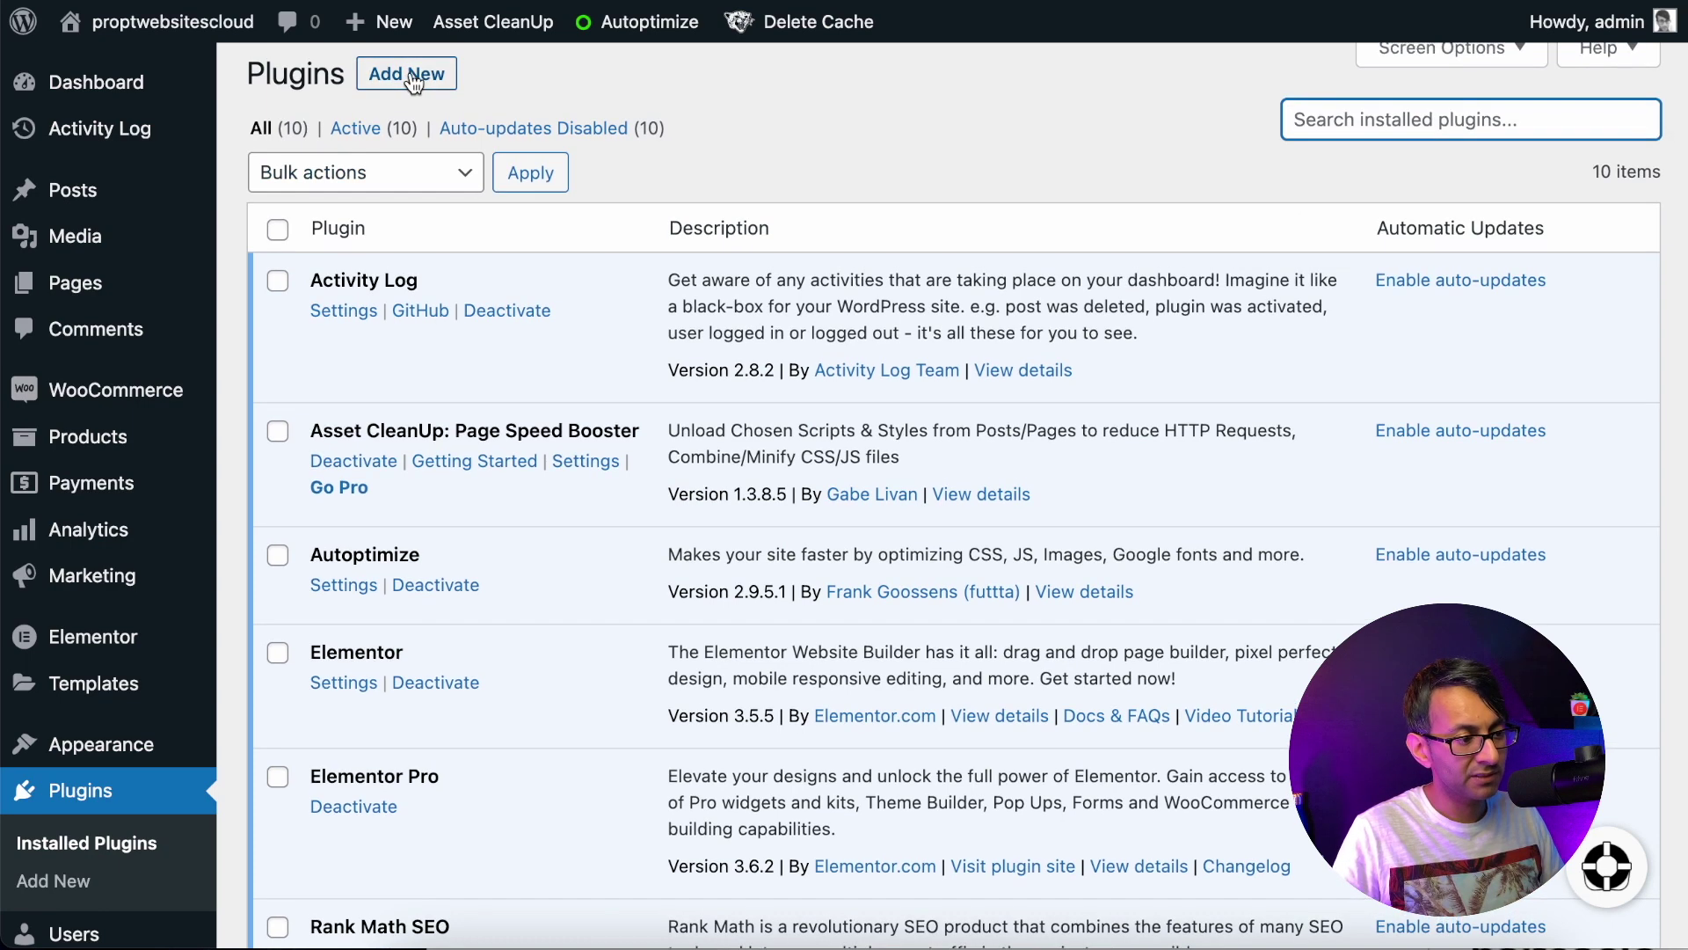
click(412, 74)
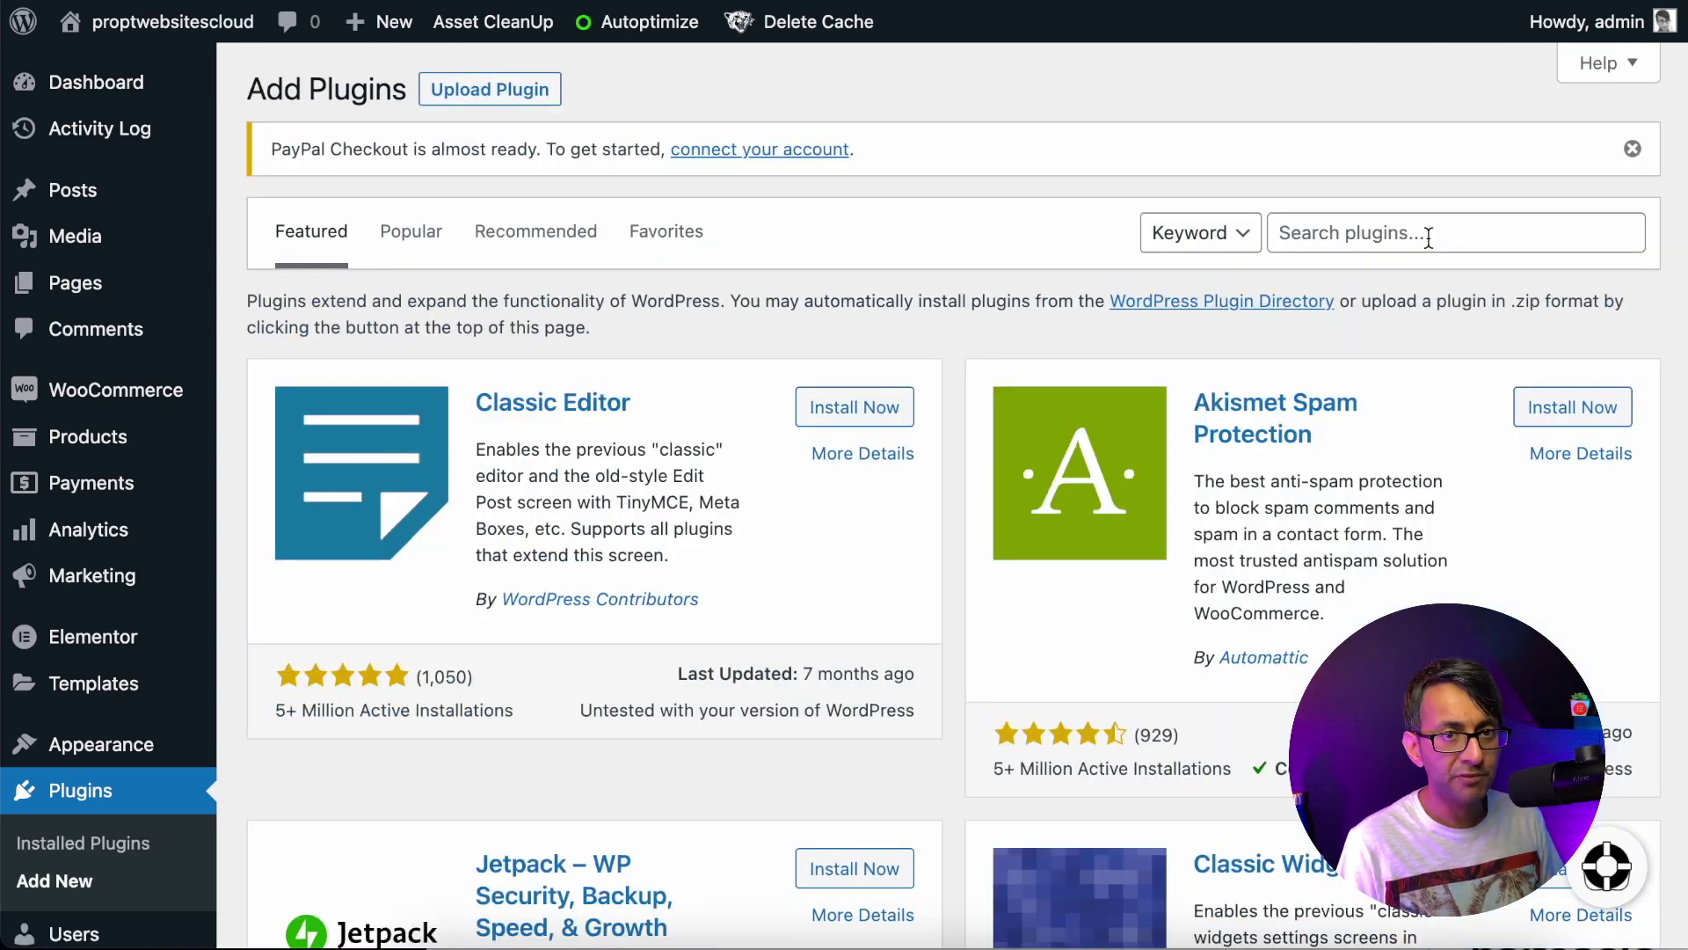
click(1433, 233)
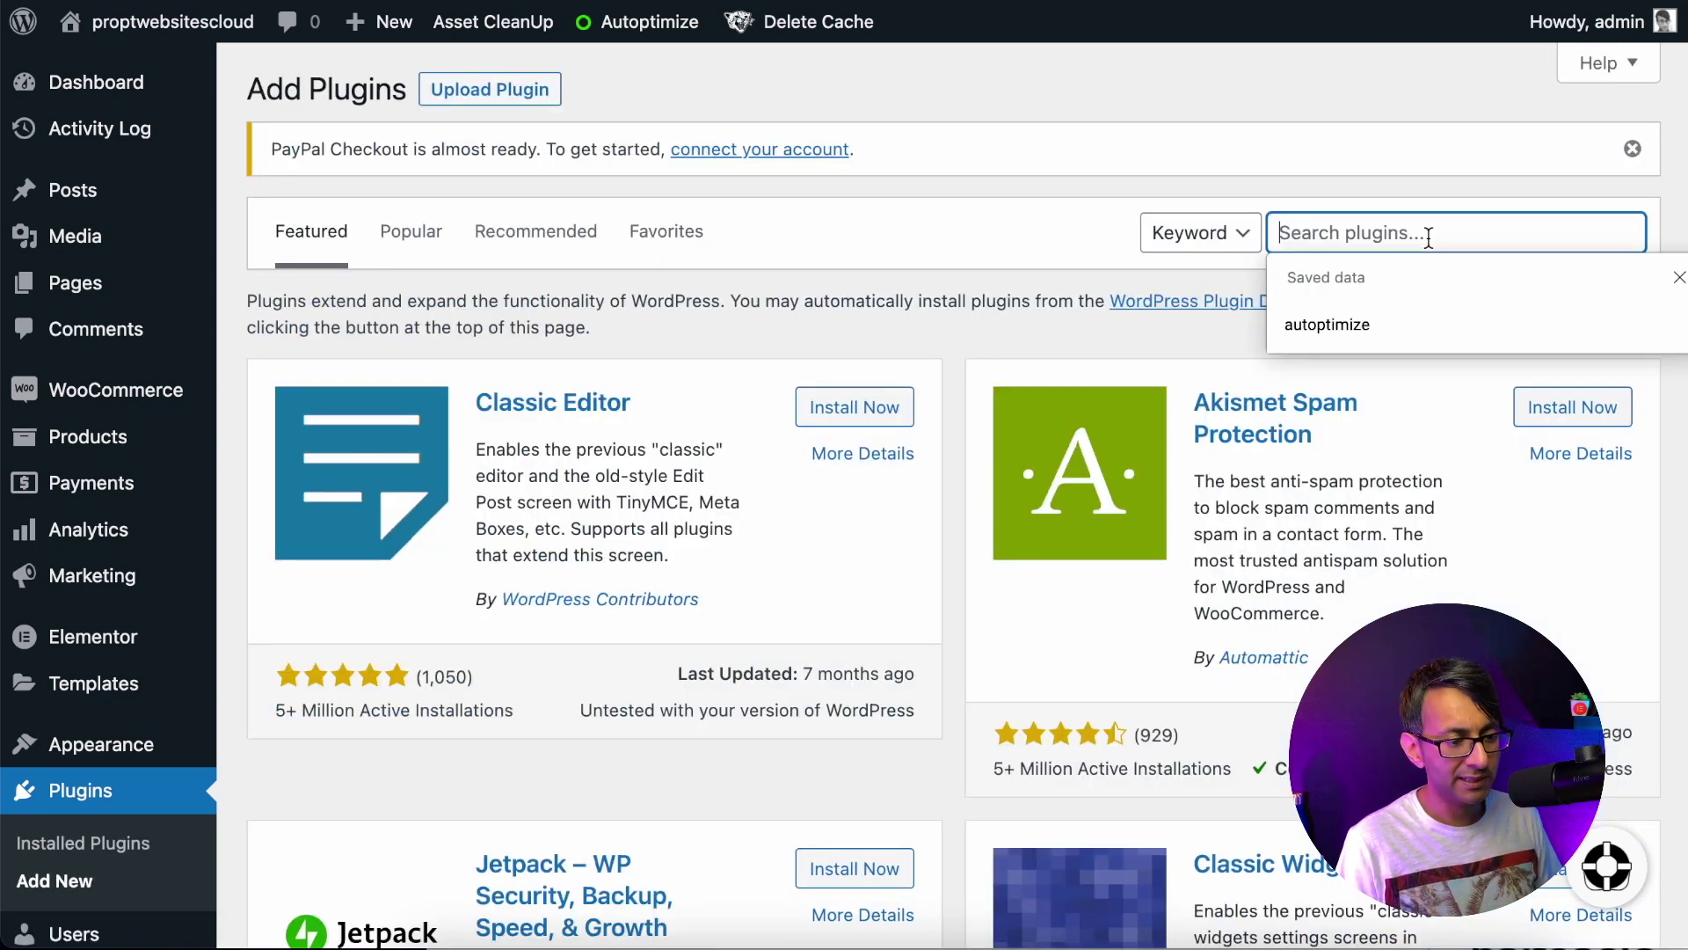
text(migration)
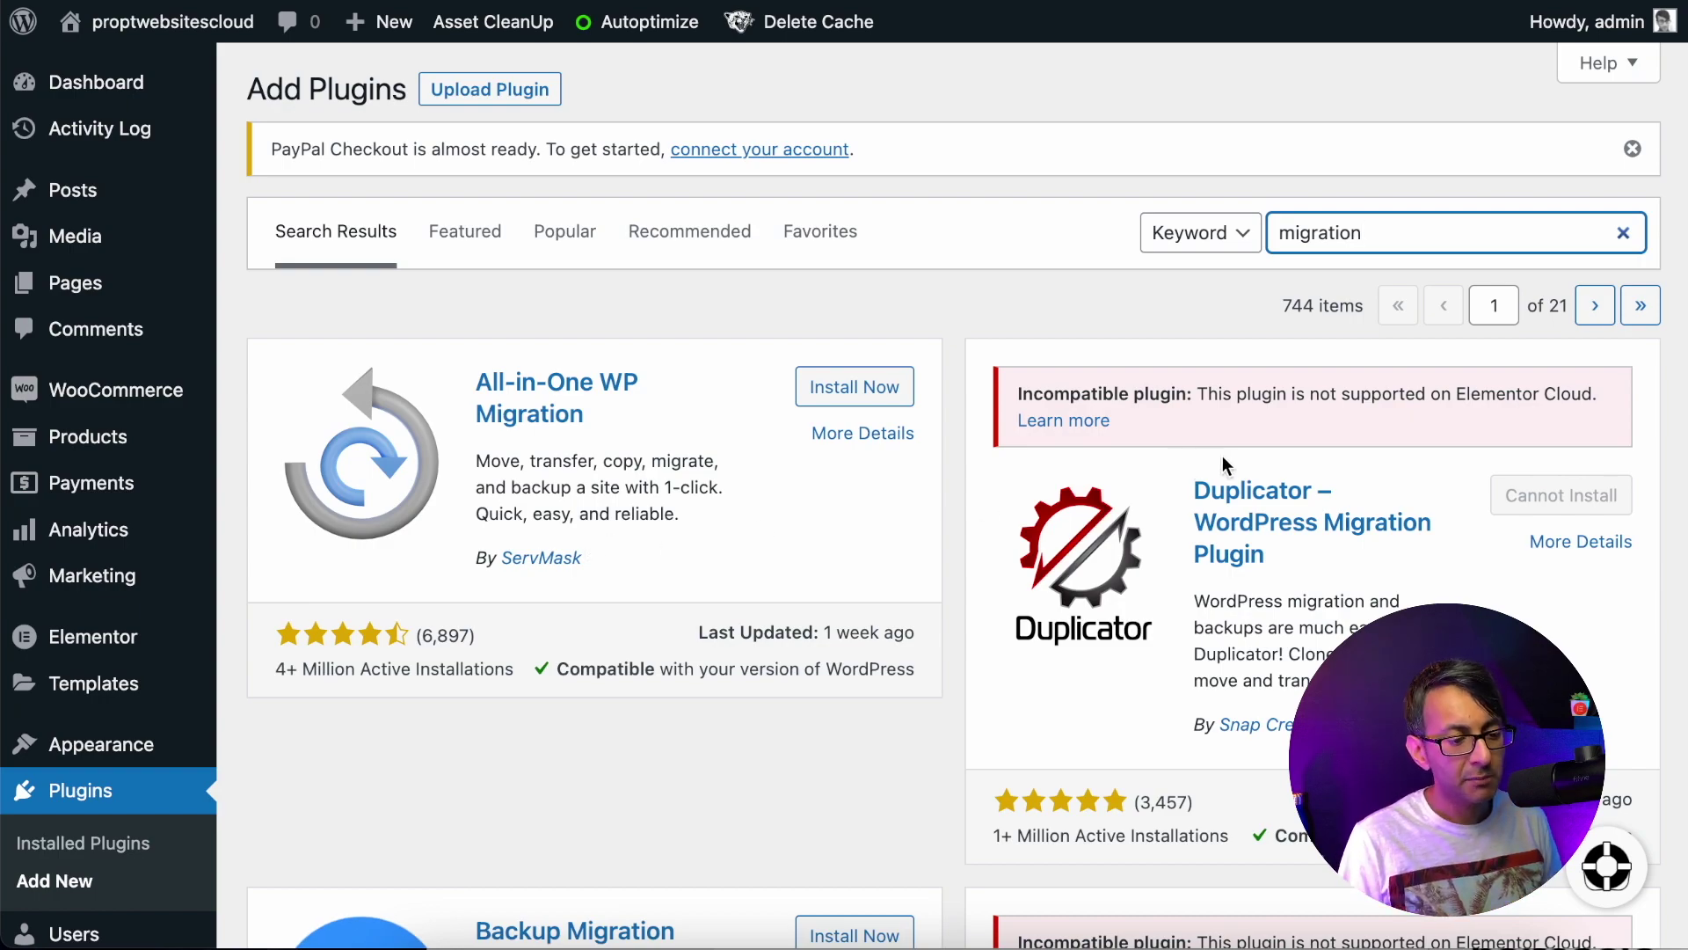
Examine the migration search results for plugins flagged as incompatible with Elementor Cloud
scroll(587, 547, down, 5)
scroll(588, 547, down, 15)
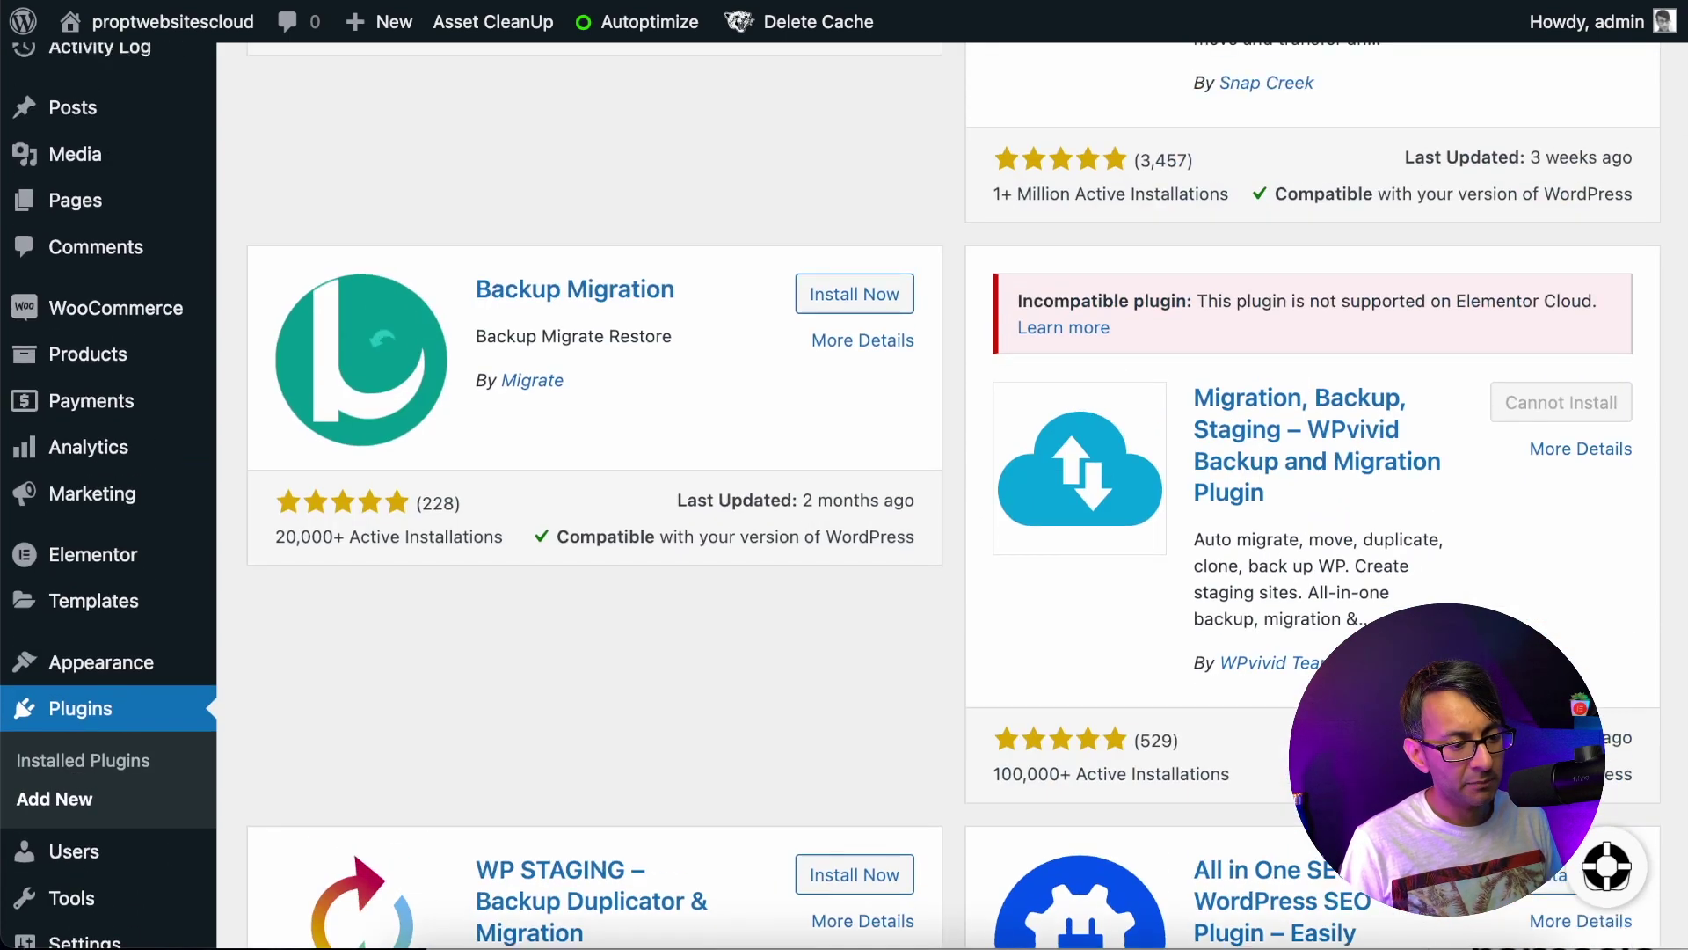
scroll(953, 496, up, 5)
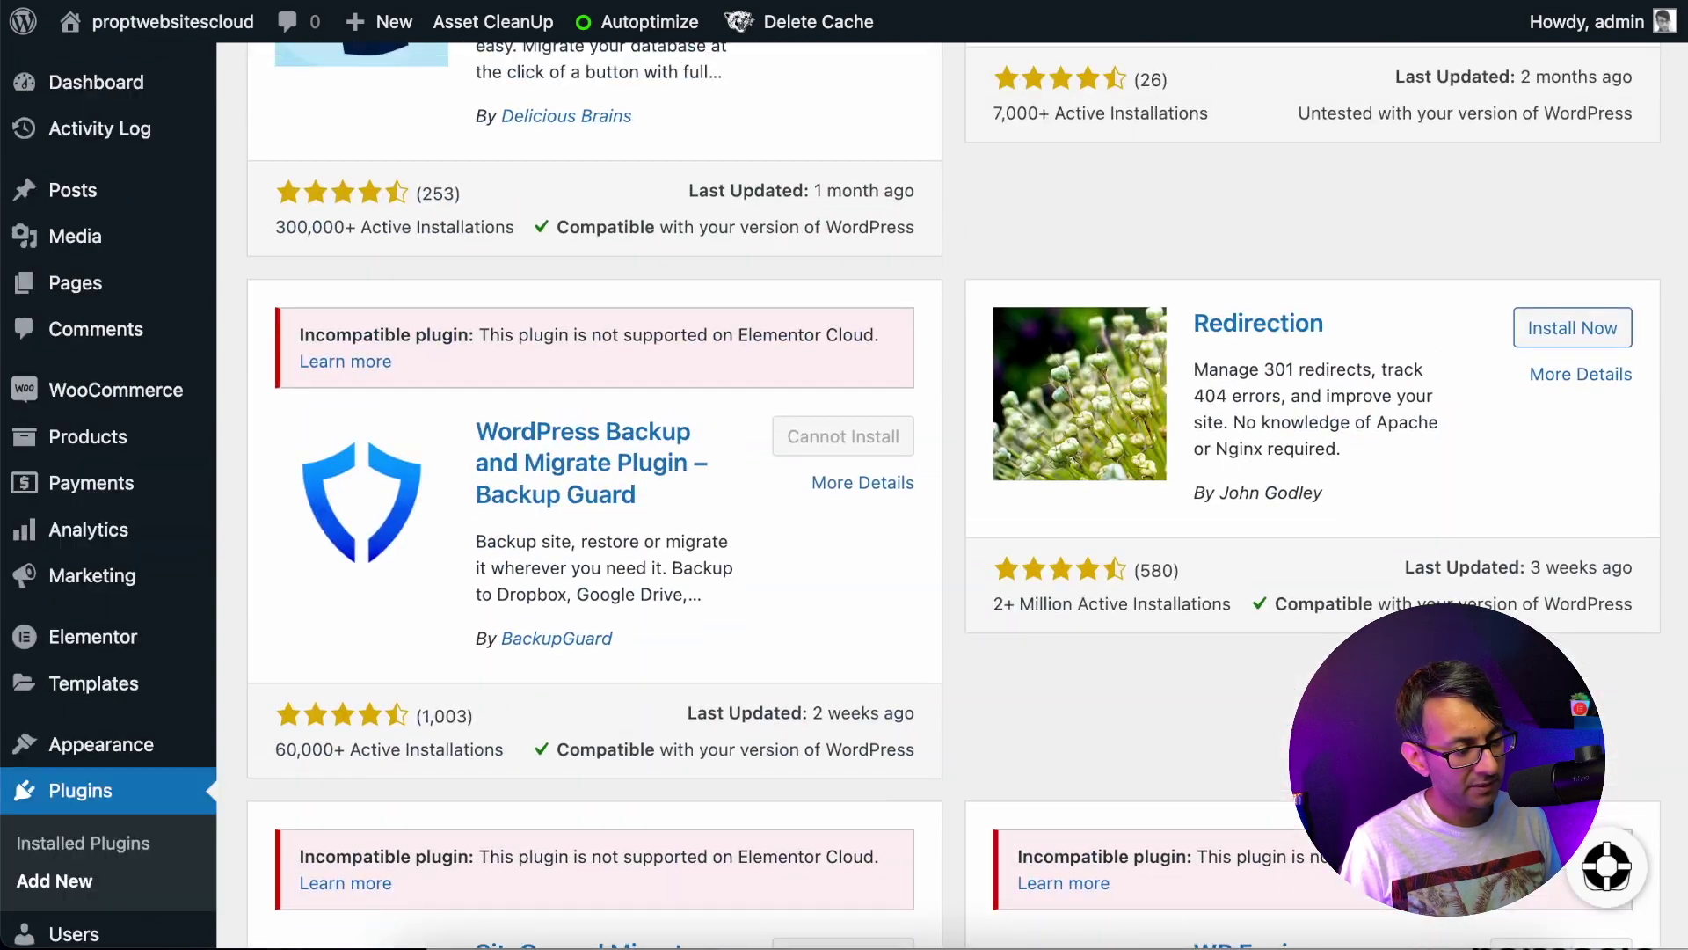
scroll(953, 496, up, 1)
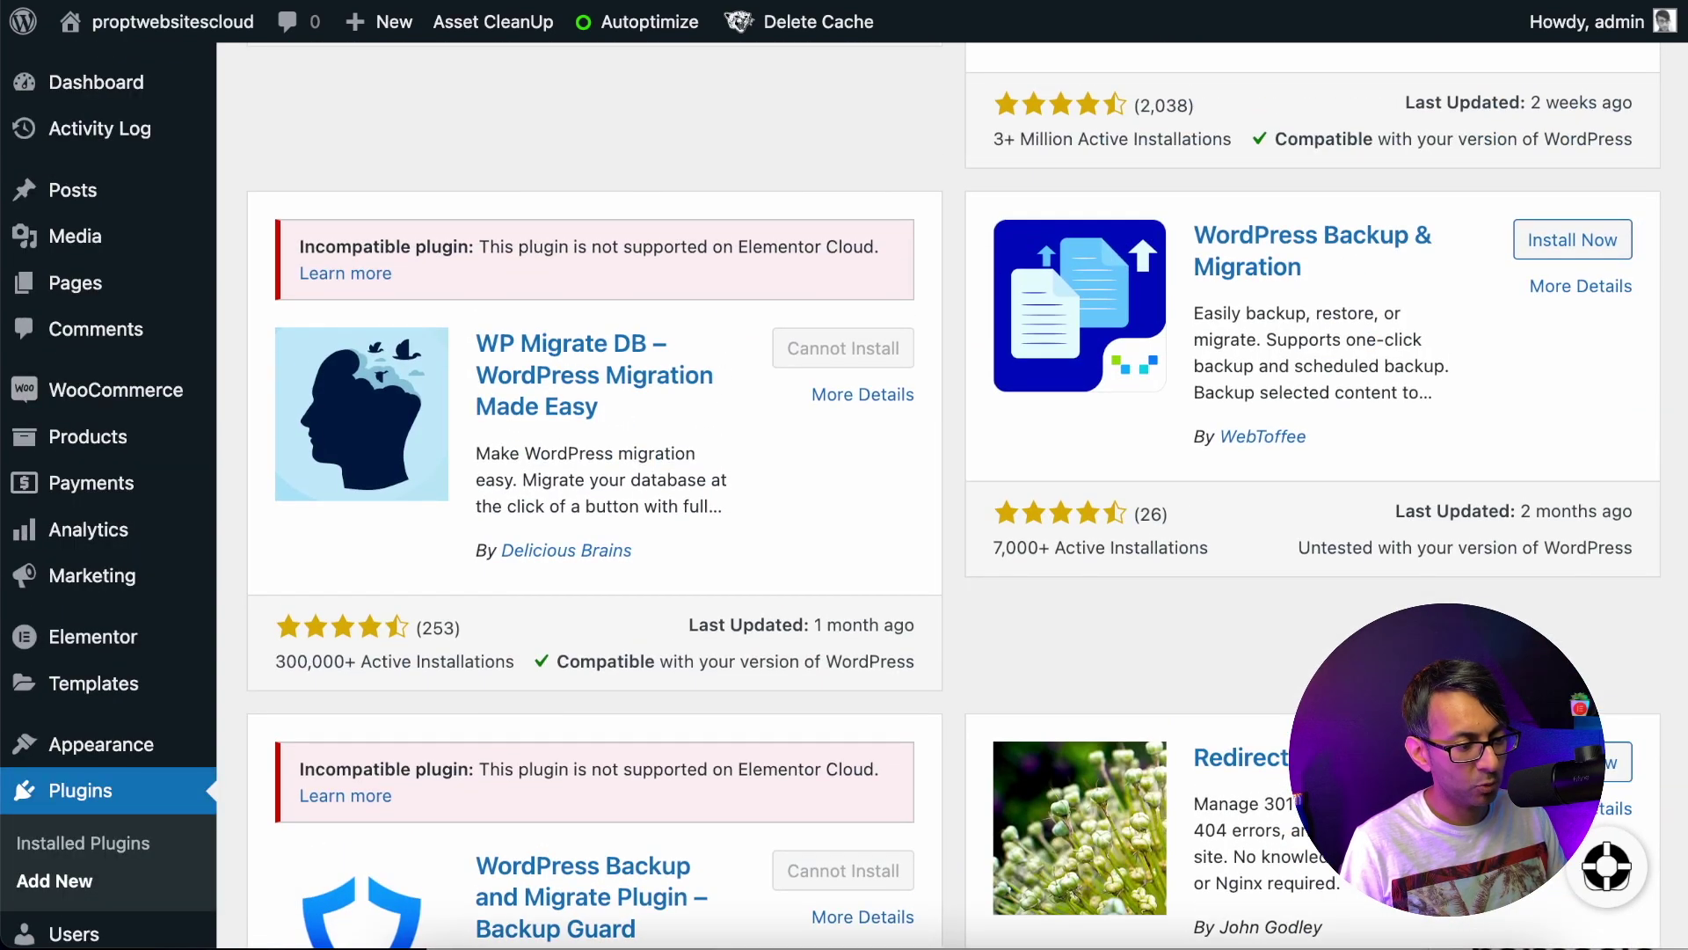
scroll(953, 496, down, 10)
scroll(952, 496, up, 8)
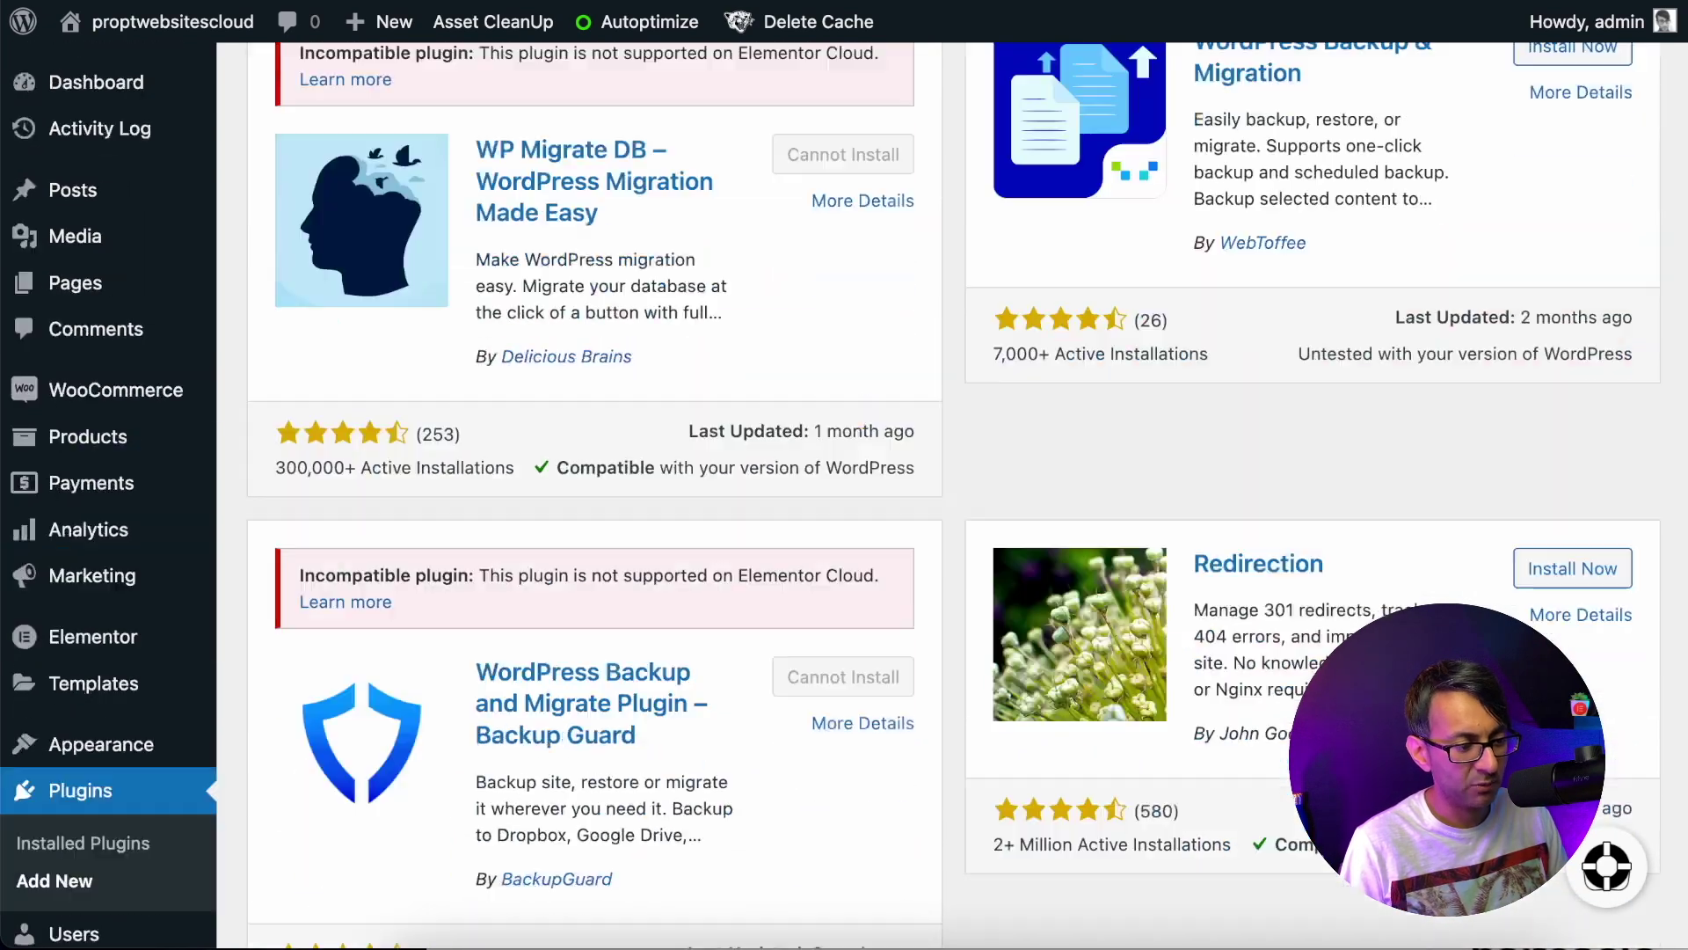
scroll(952, 496, down, 5)
scroll(952, 496, up, 15)
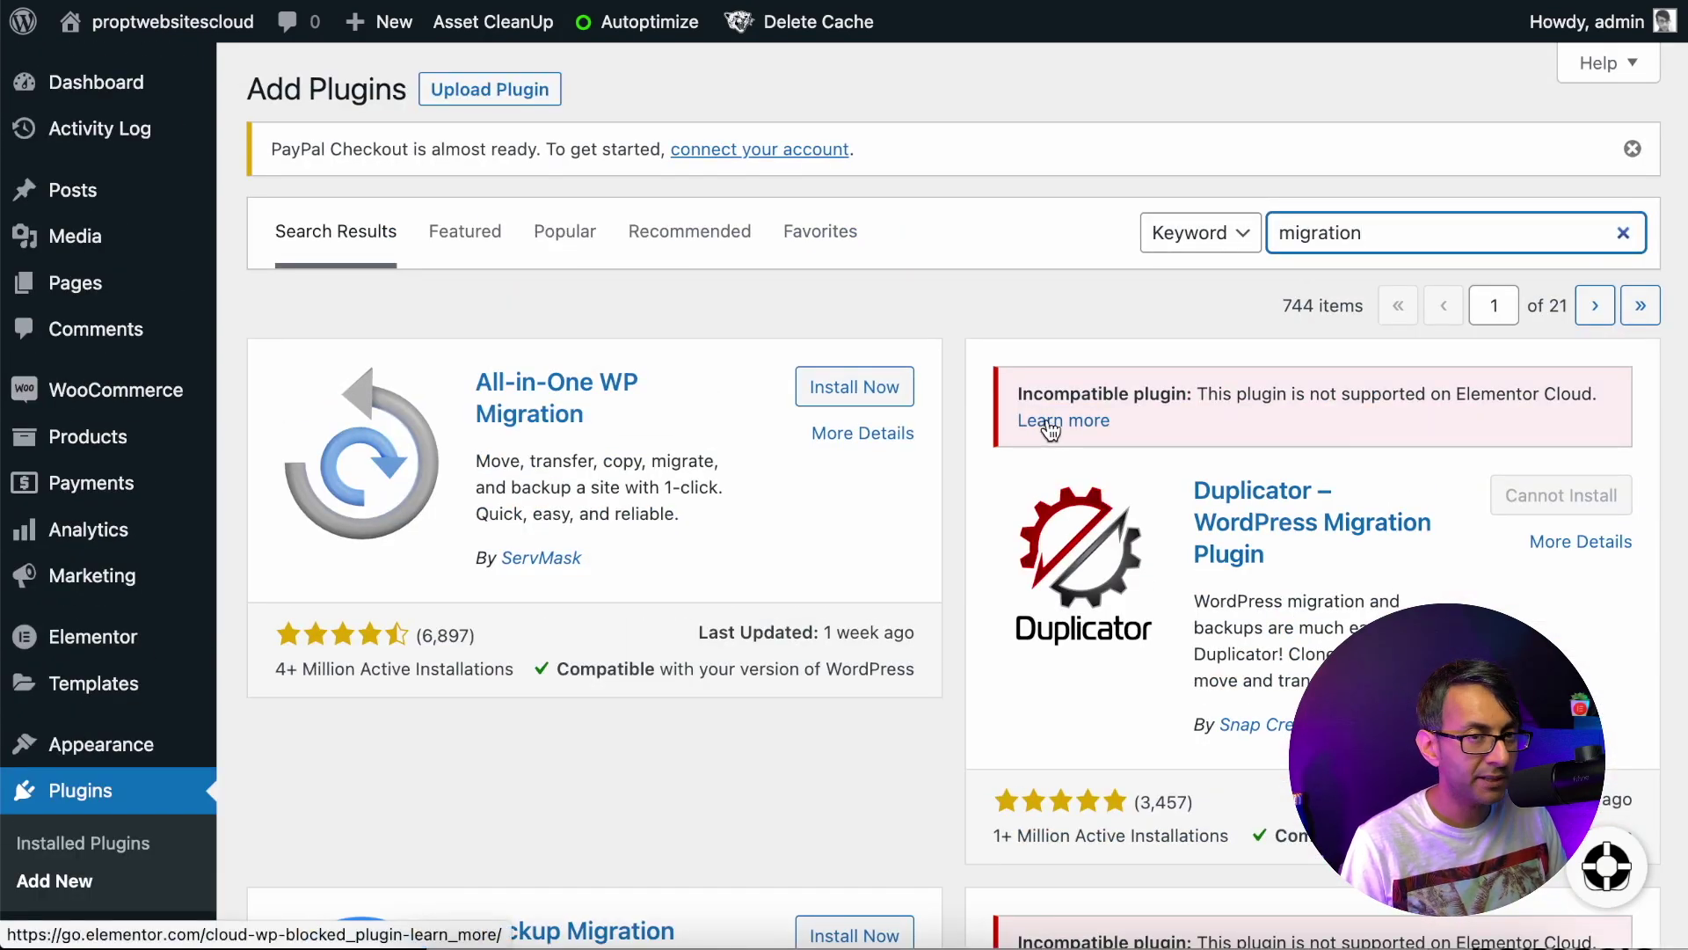
Open the help article linked from Duplicator's incompatibility notice and read the list of disallowed plugins through to its end
click(1051, 422)
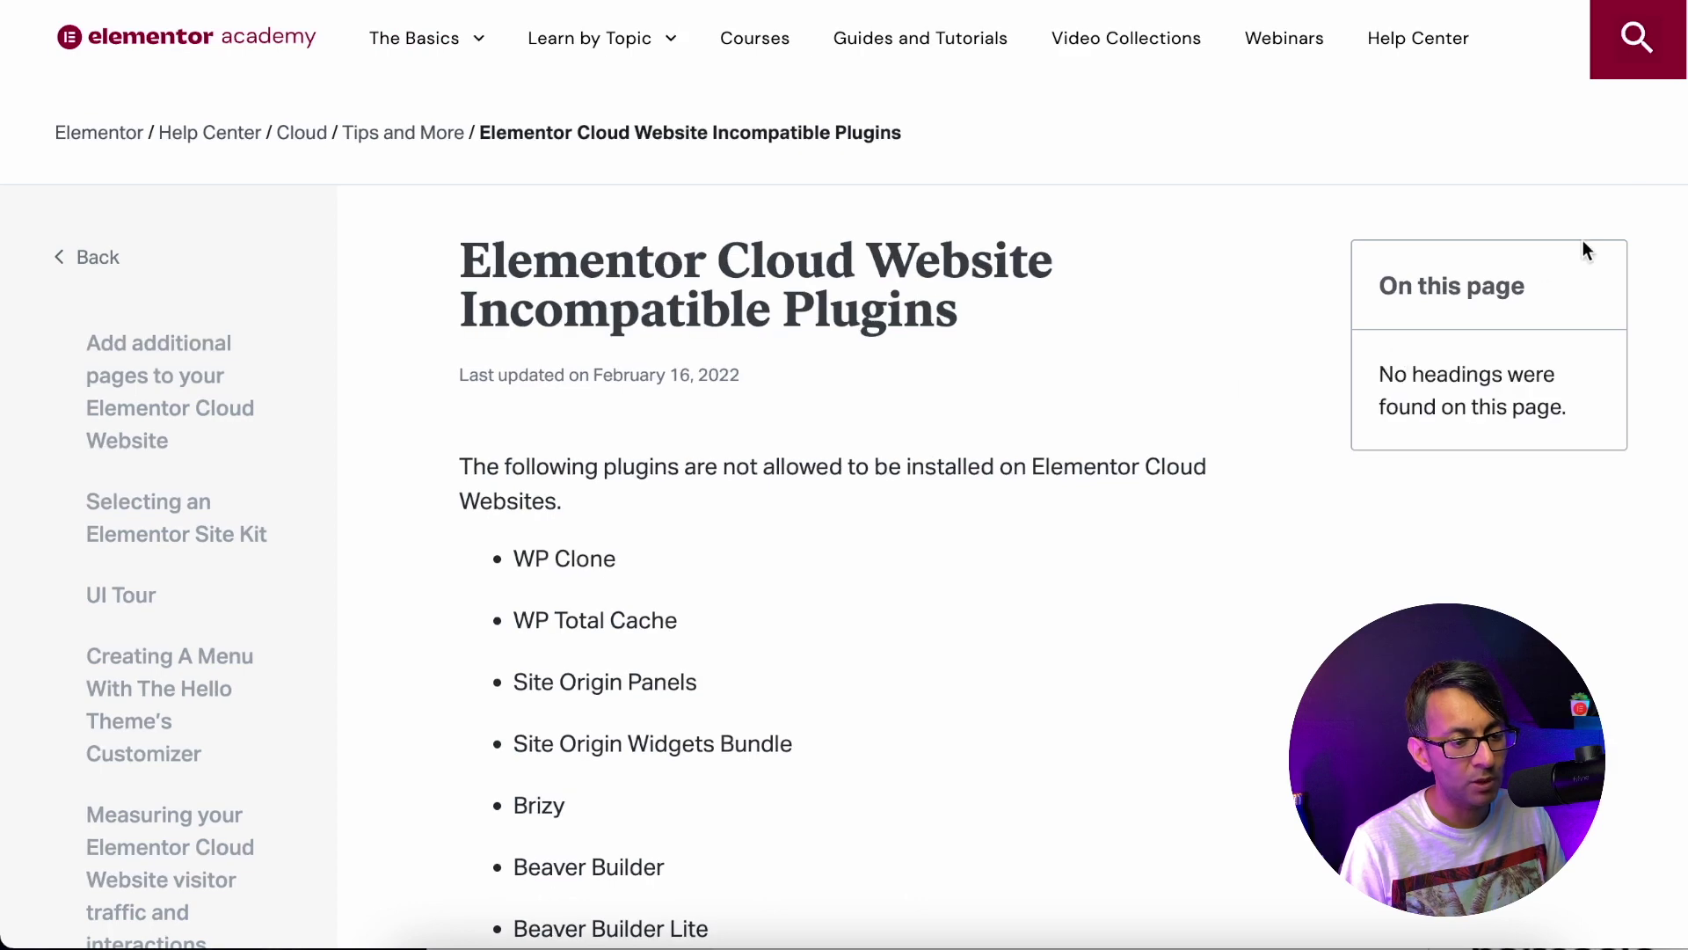
scroll(1679, 72, down, 5)
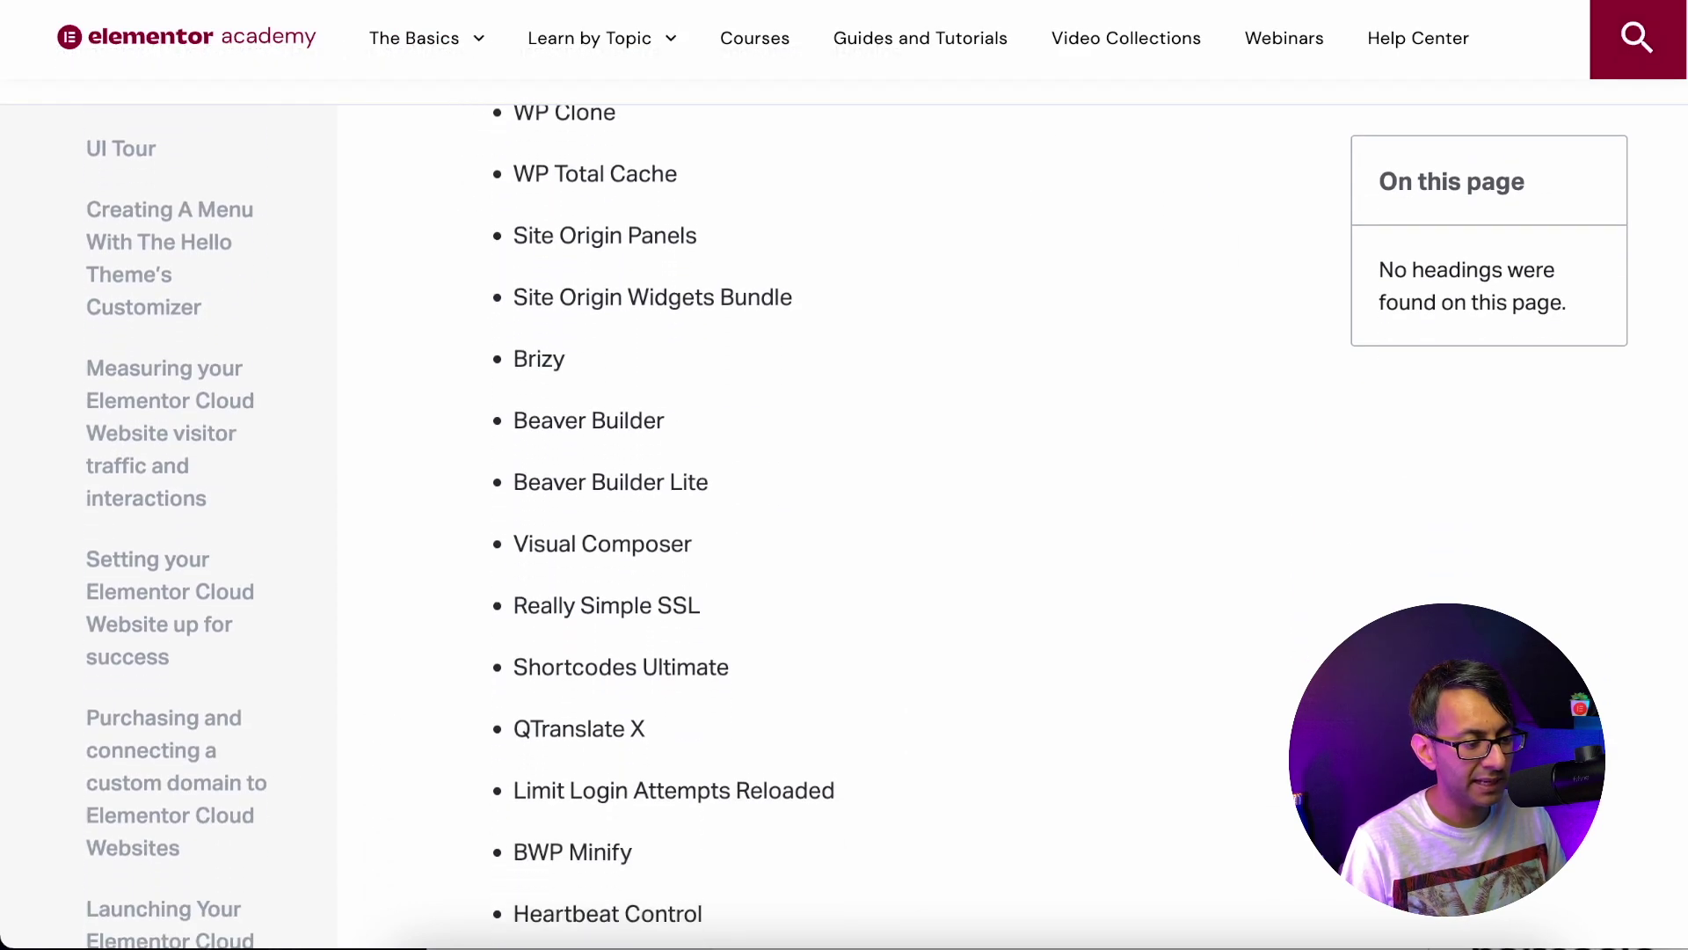
scroll(460, 526, up, 1)
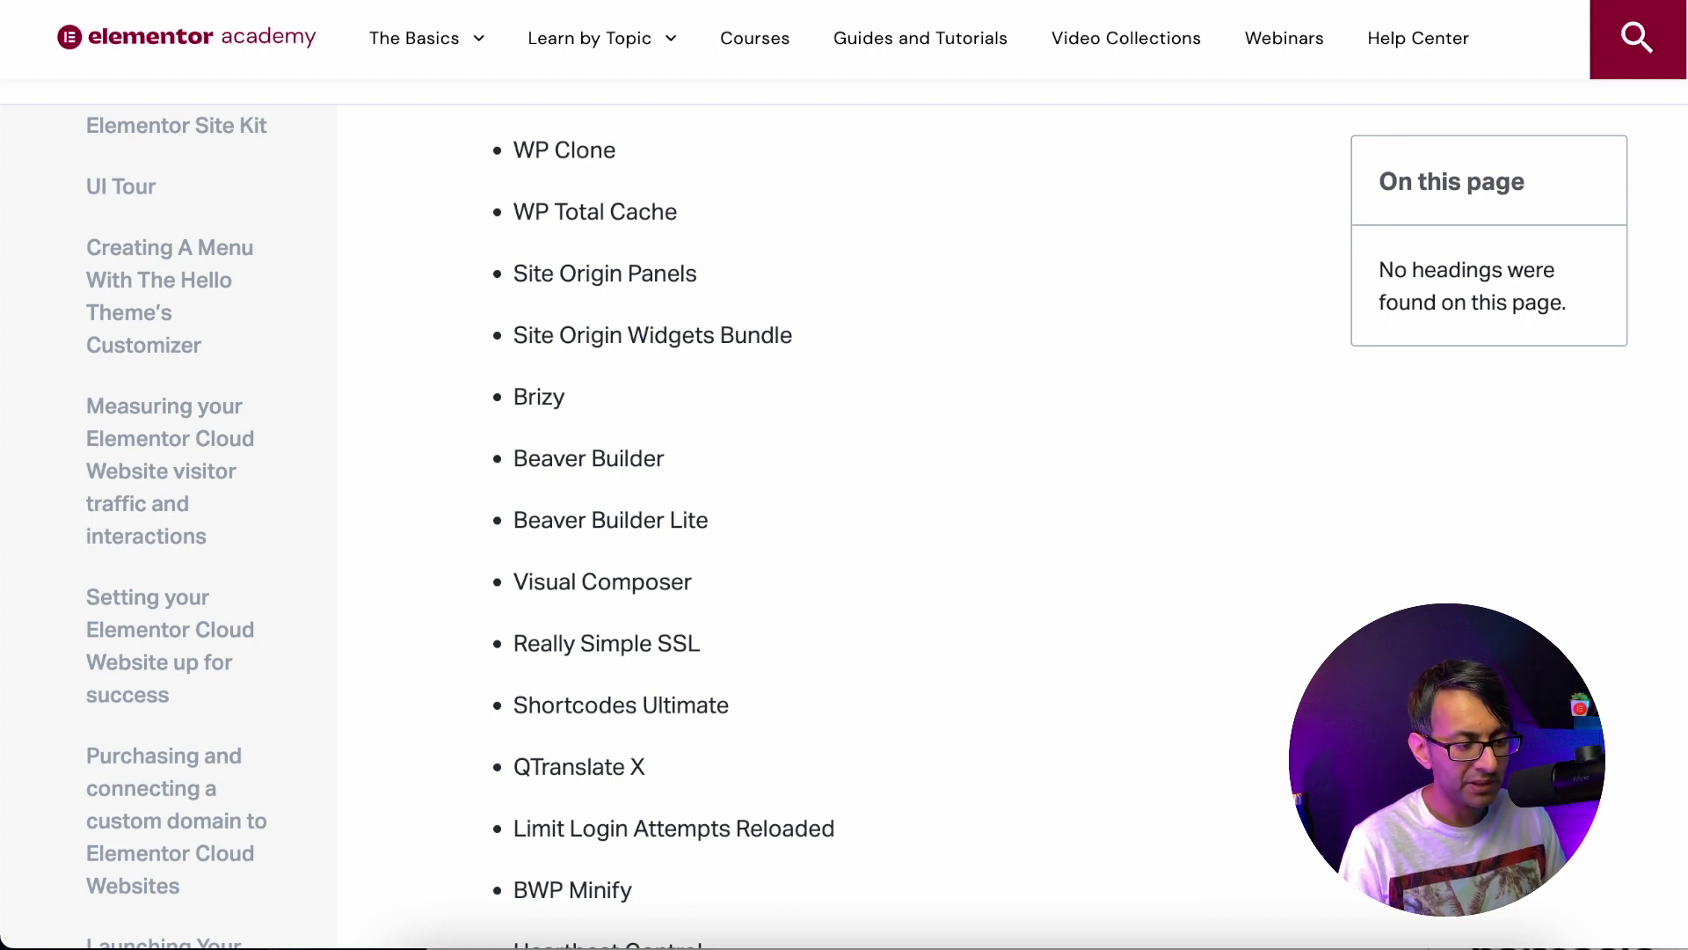
scroll(460, 522, down, 8)
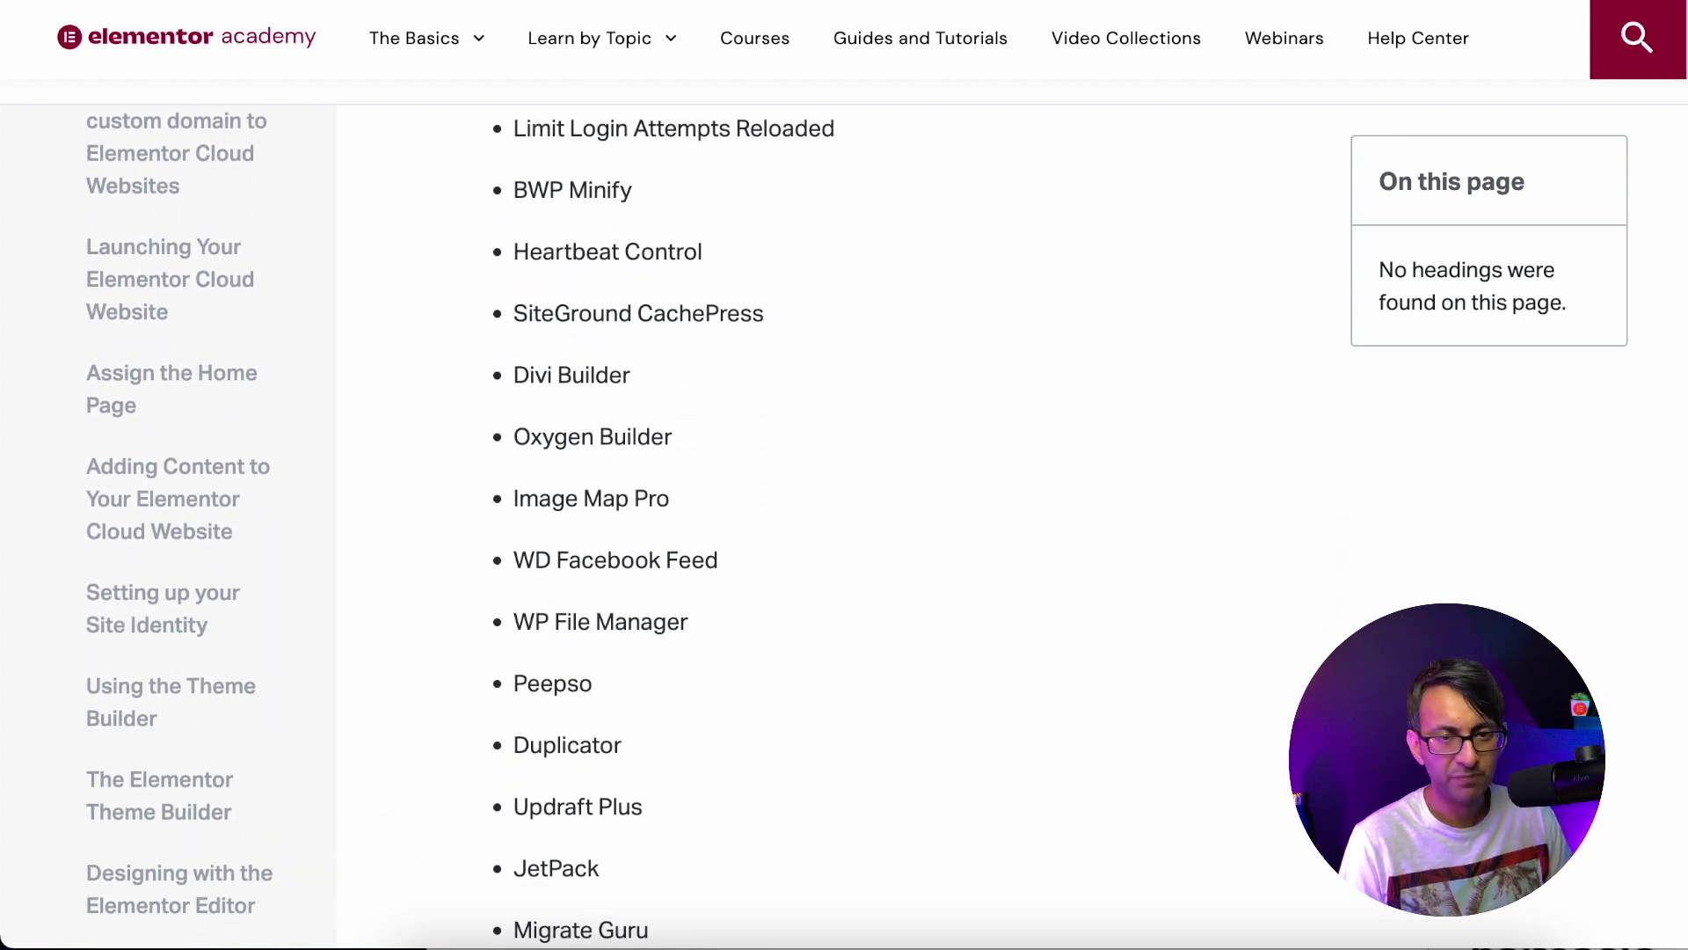
scroll(563, 526, down, 2)
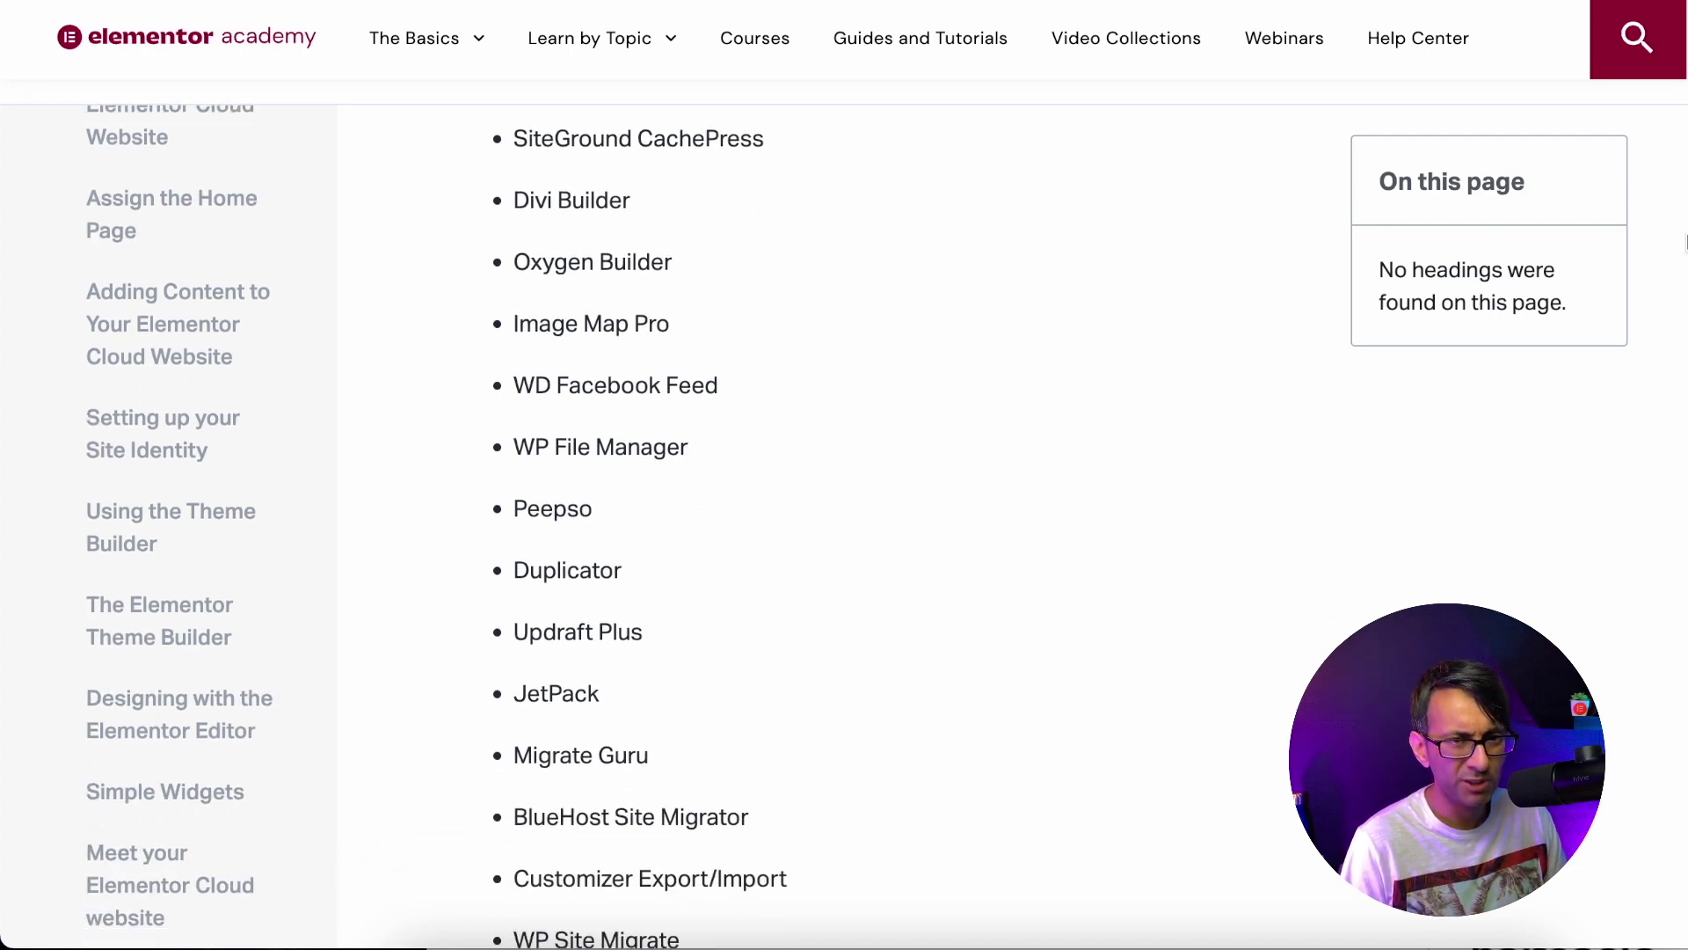
scroll(1682, 272, down, 5)
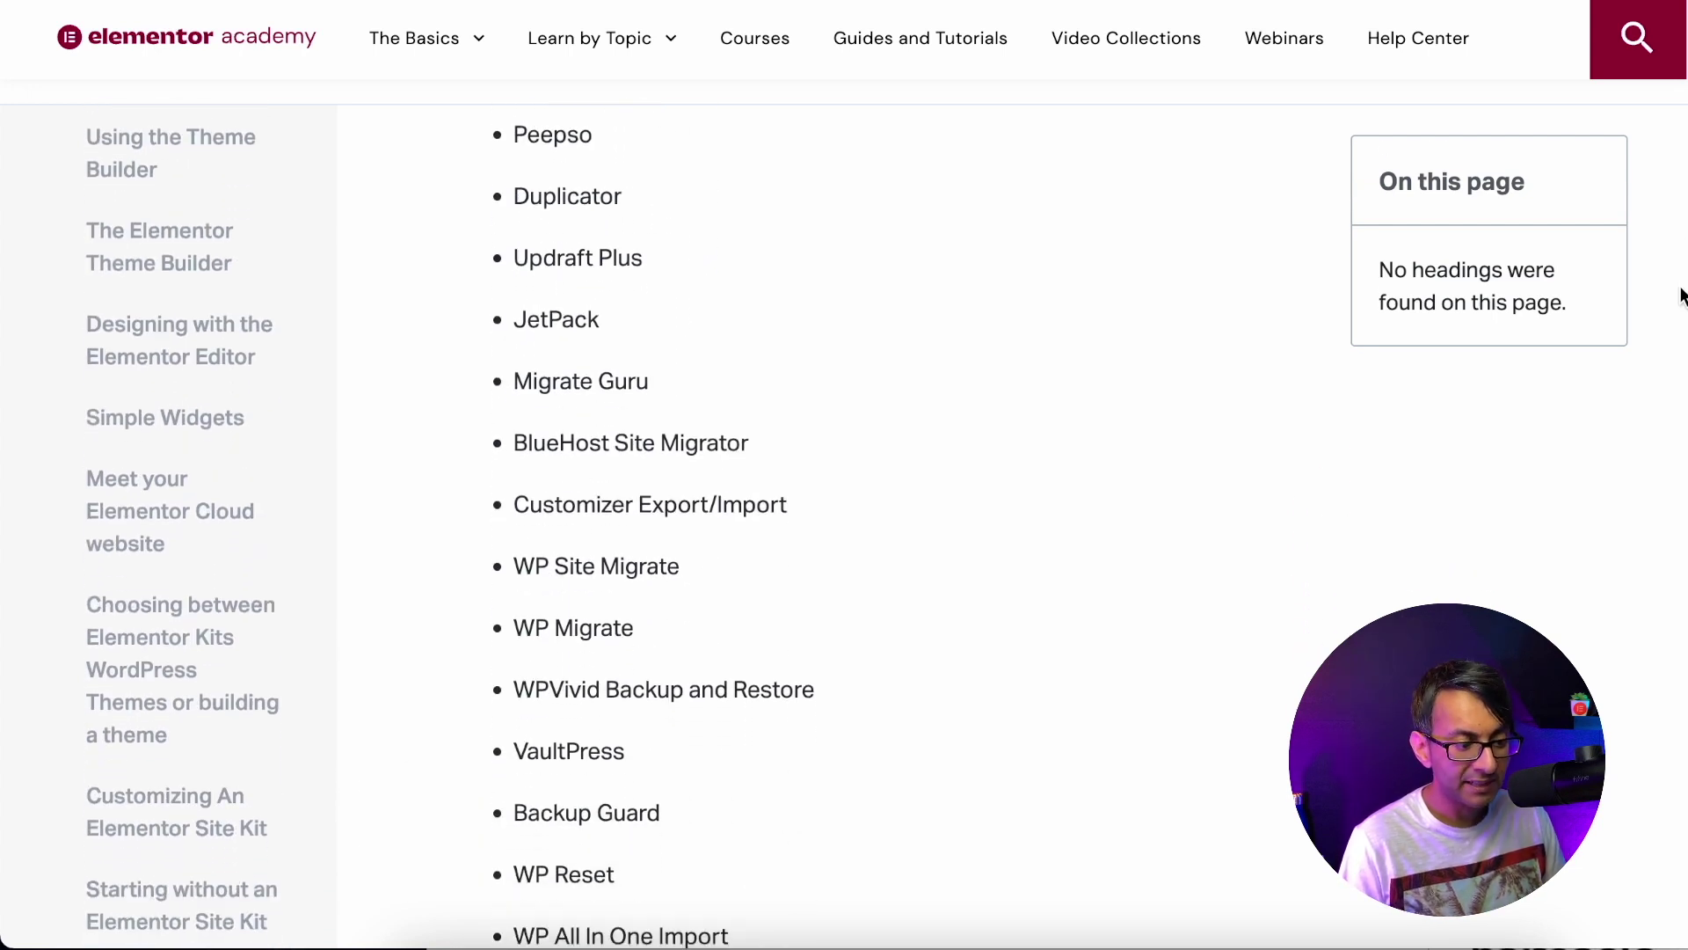
scroll(1682, 316, down, 2)
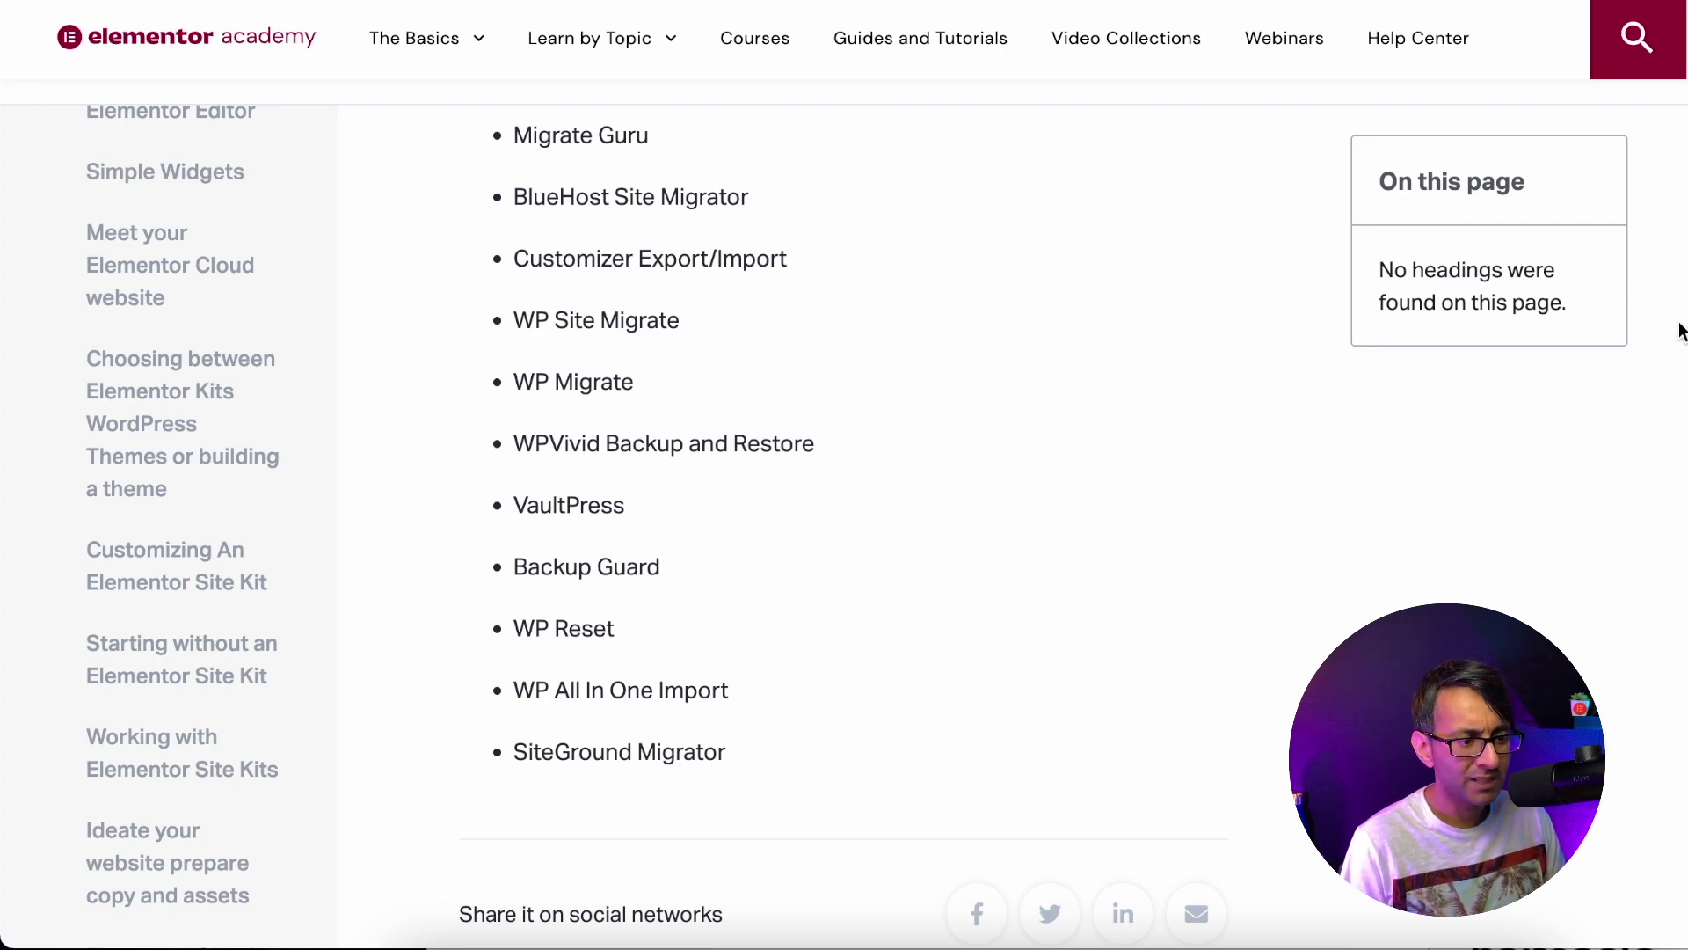
Highlight WP Reset in the disallowed plugins list and review the other entries back to the start of the article
drag(618, 631, 517, 629)
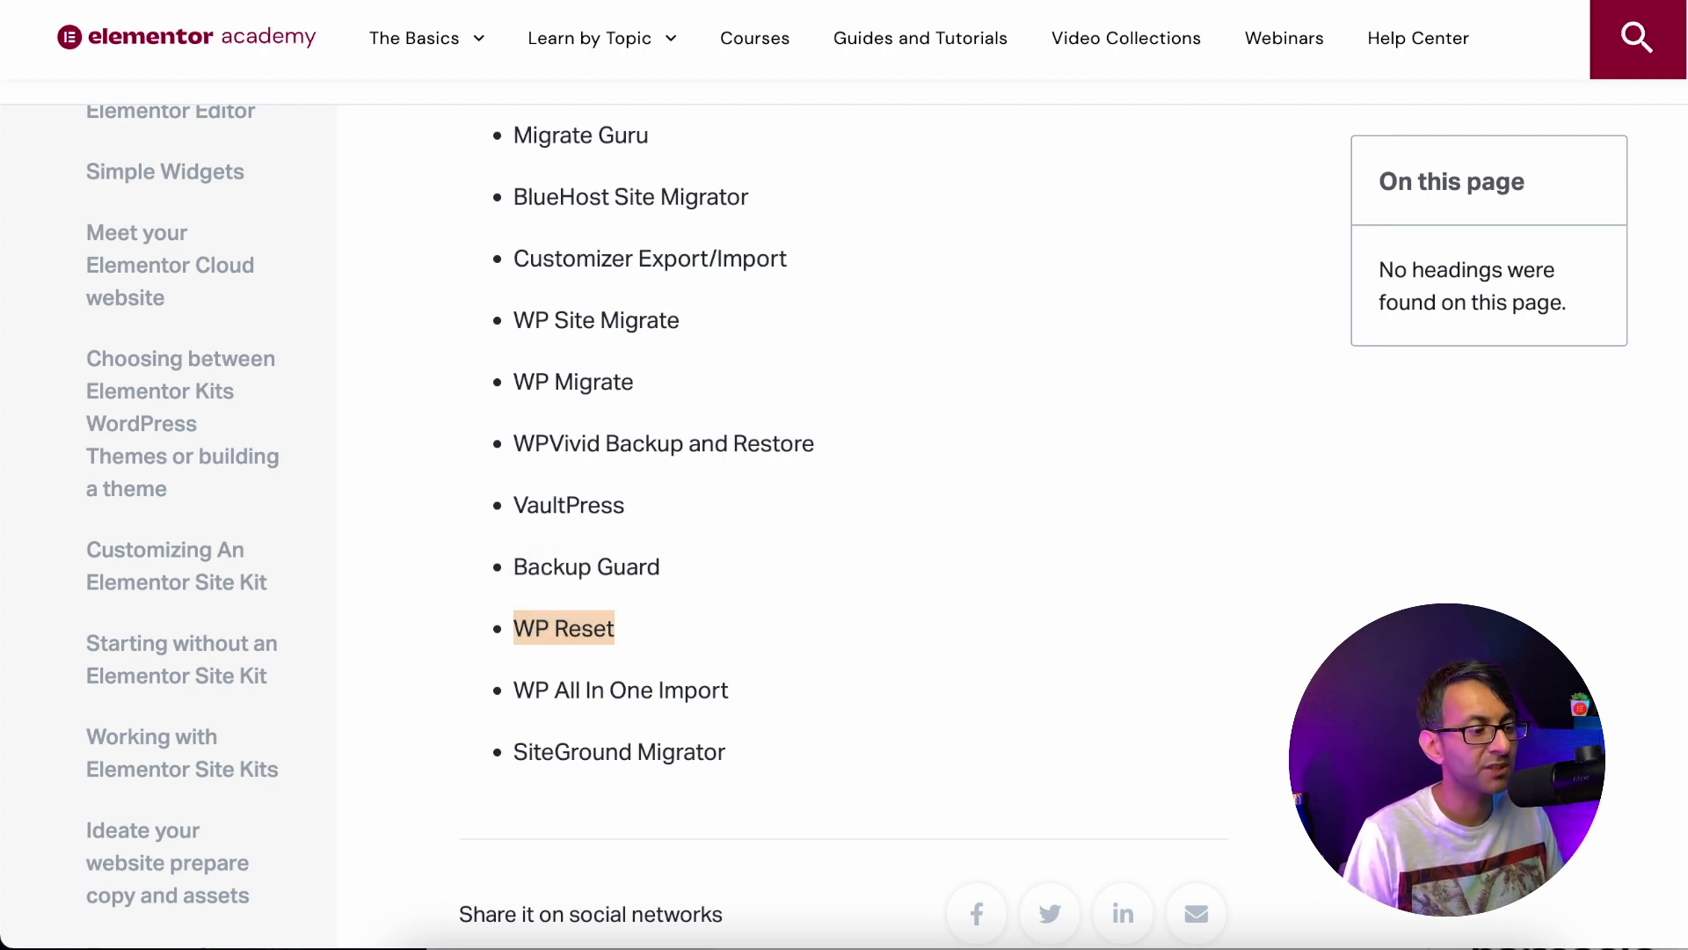
scroll(844, 527, up, 5)
scroll(1681, 176, down, 6)
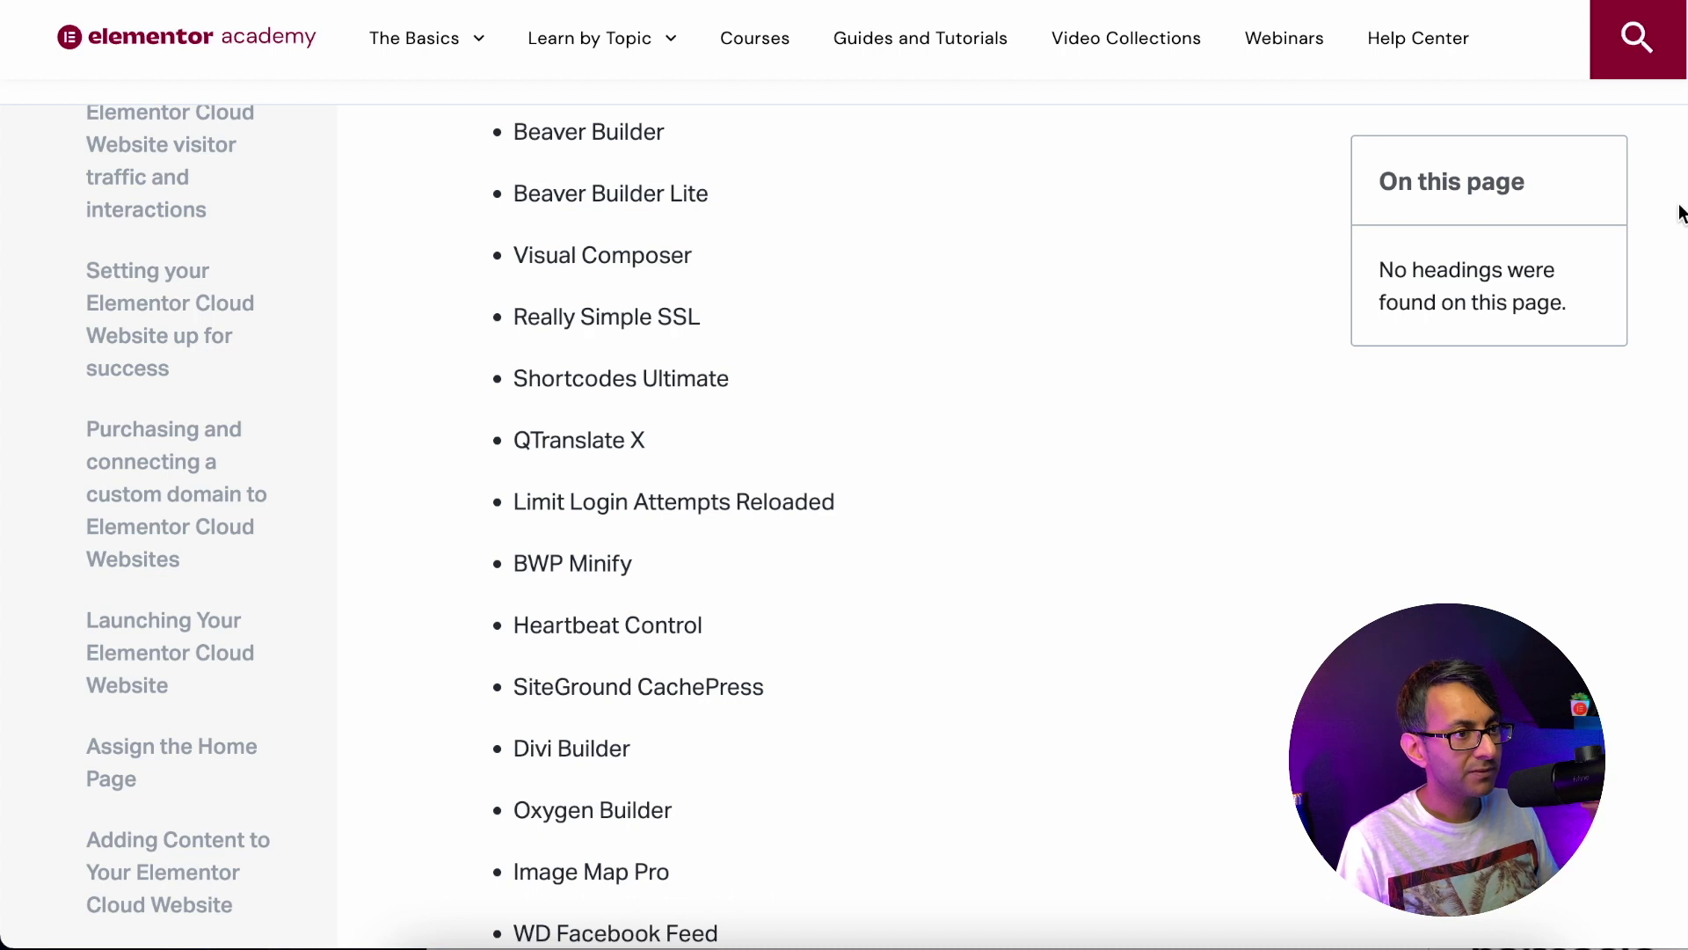
scroll(1681, 214, down, 1)
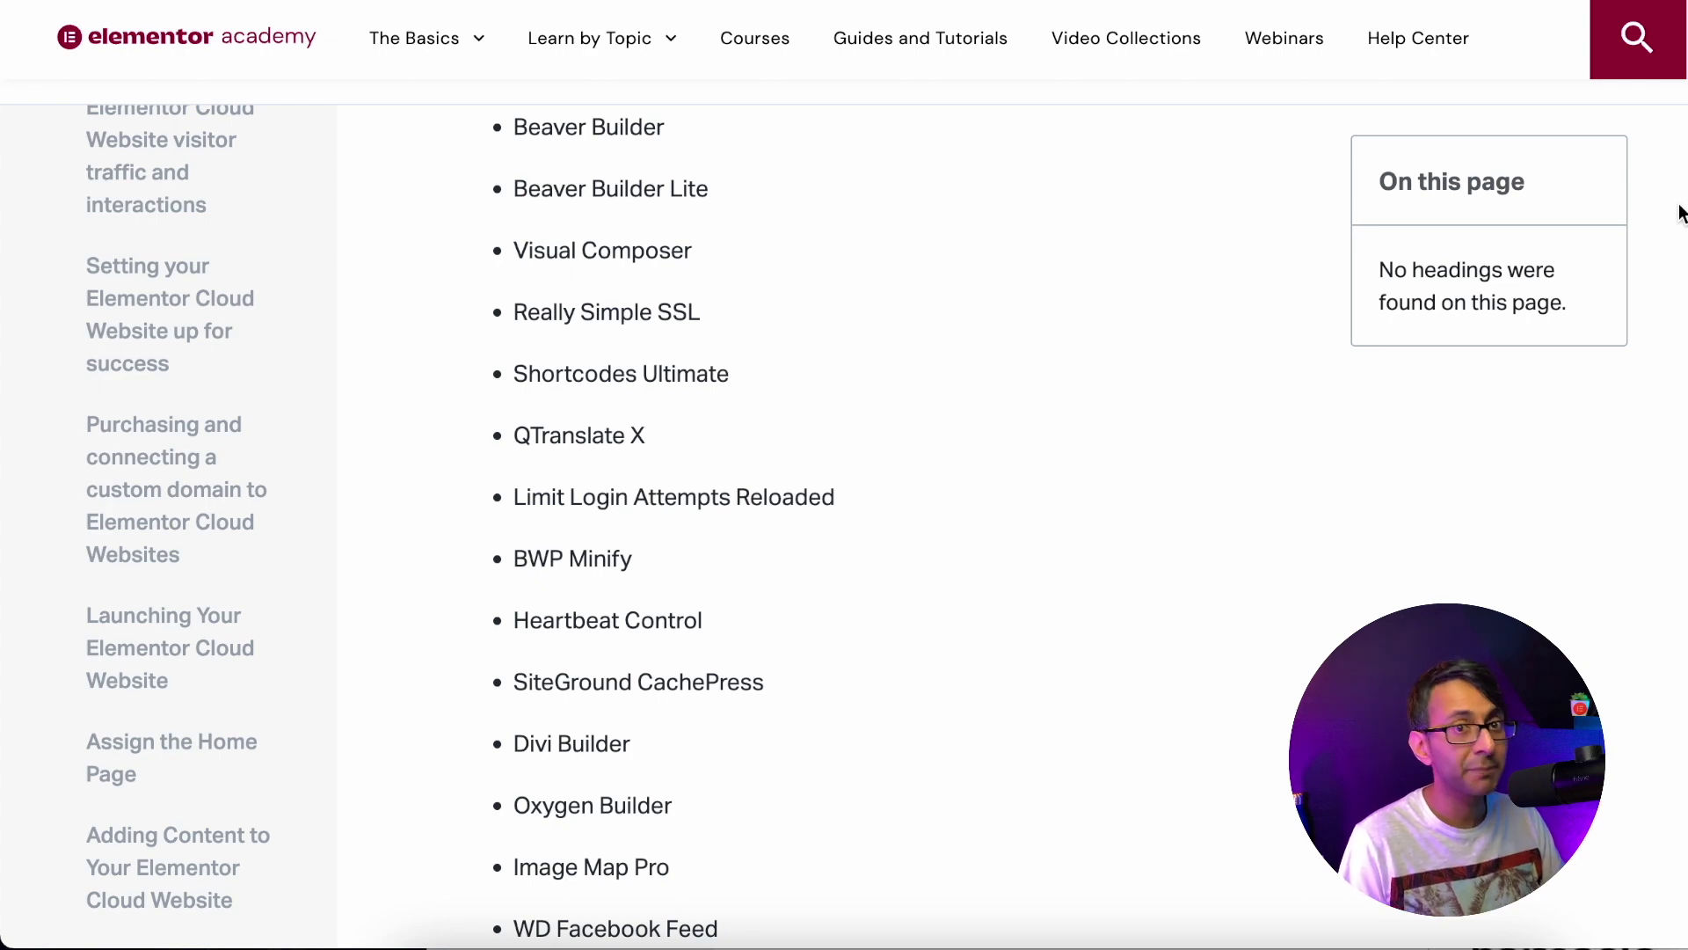
scroll(1681, 214, up, 10)
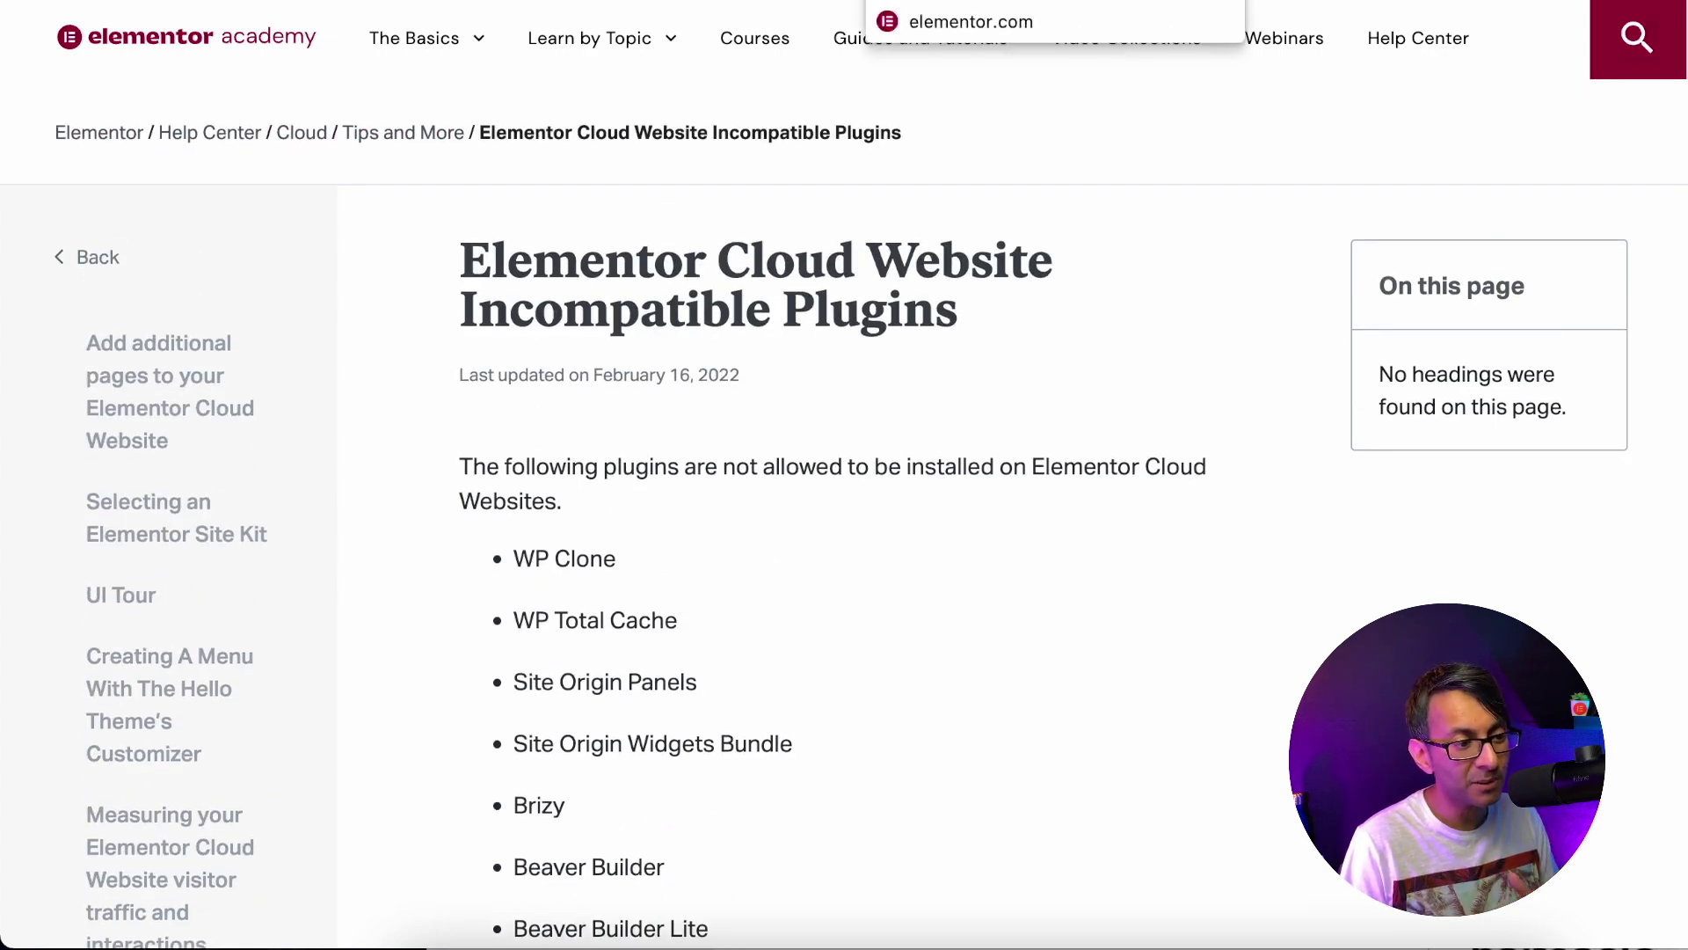
Return to the WordPress admin and open Elementor's saved templates
click(1055, 1)
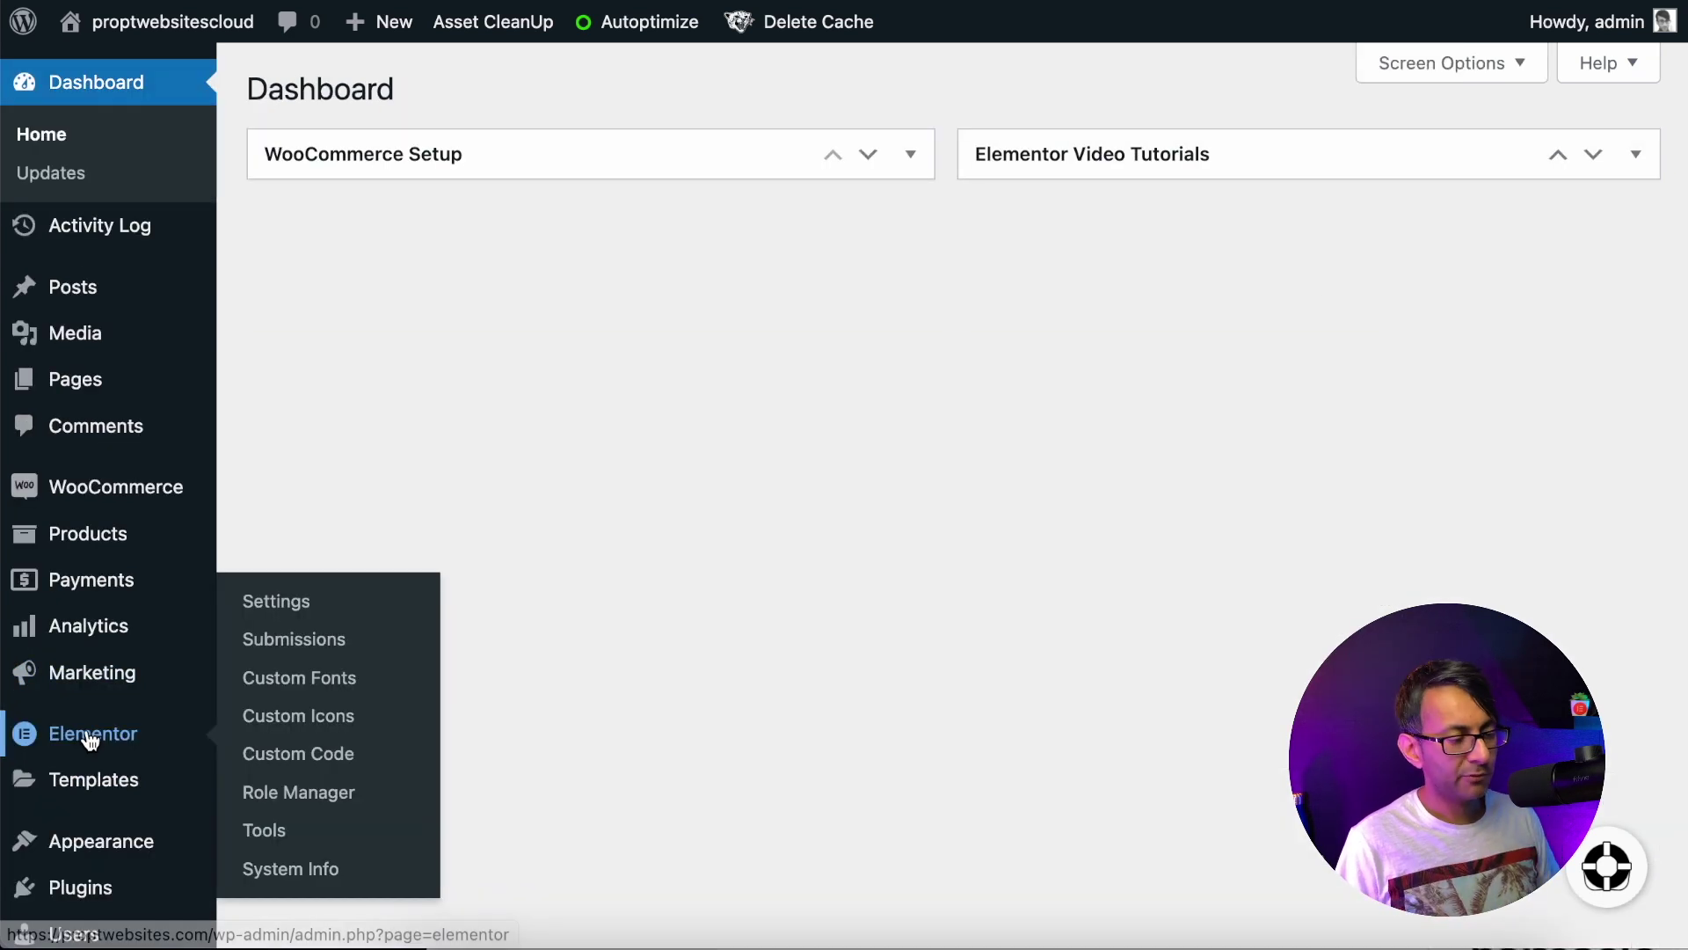
mouse_move(85, 767)
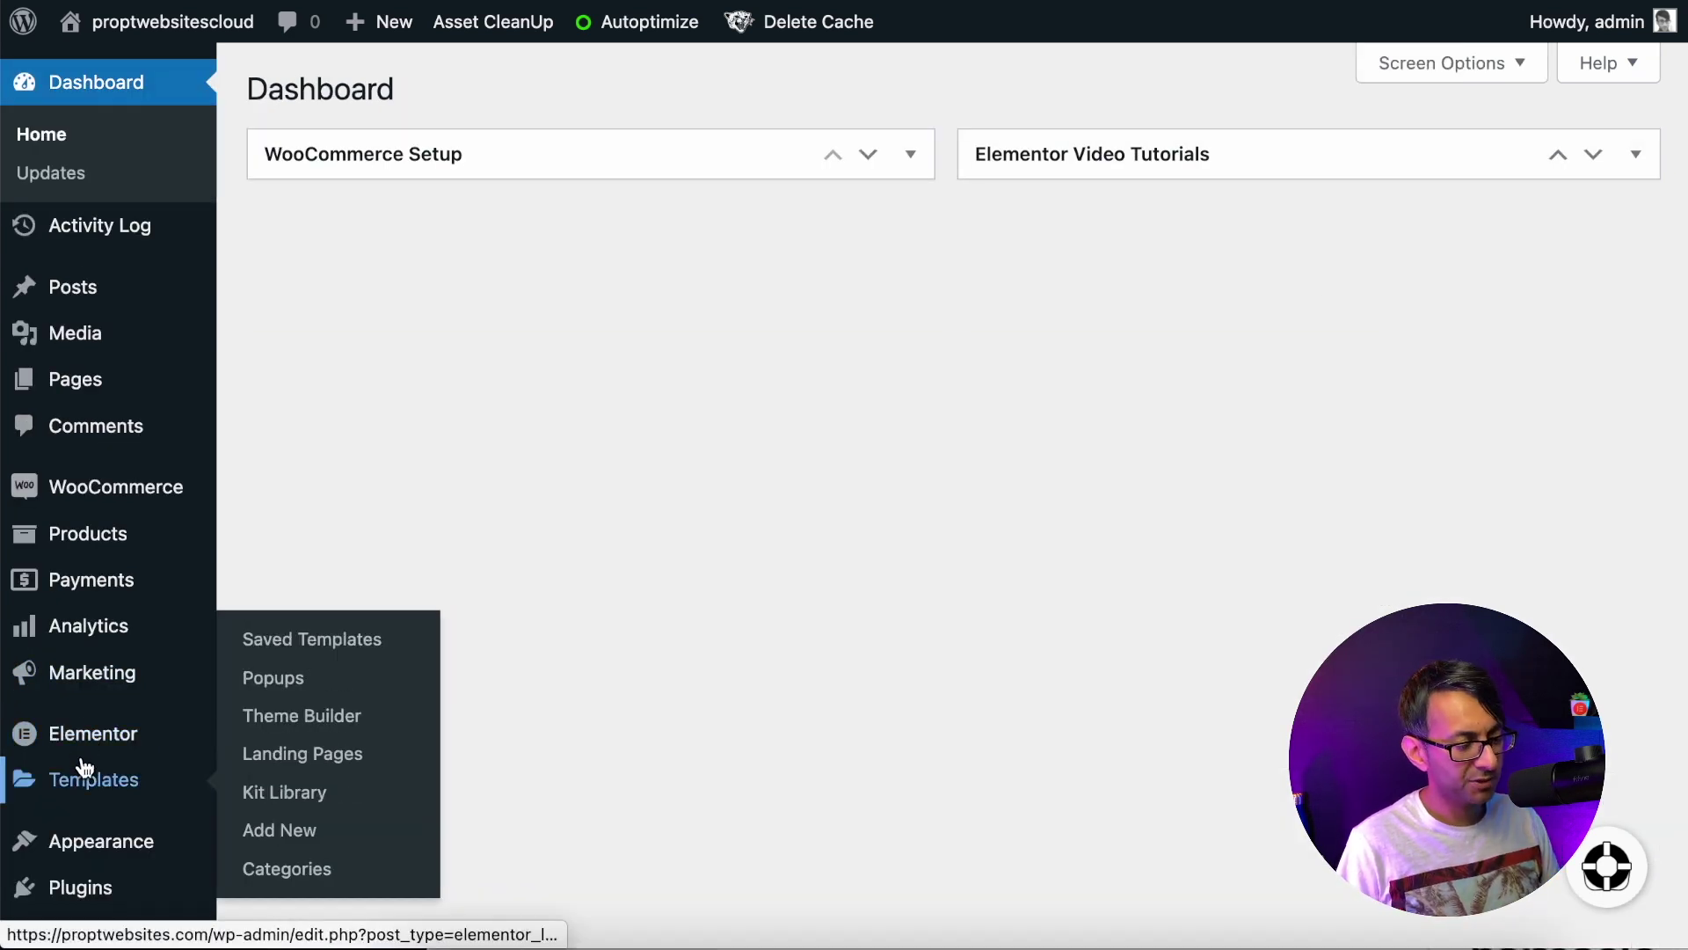
click(315, 649)
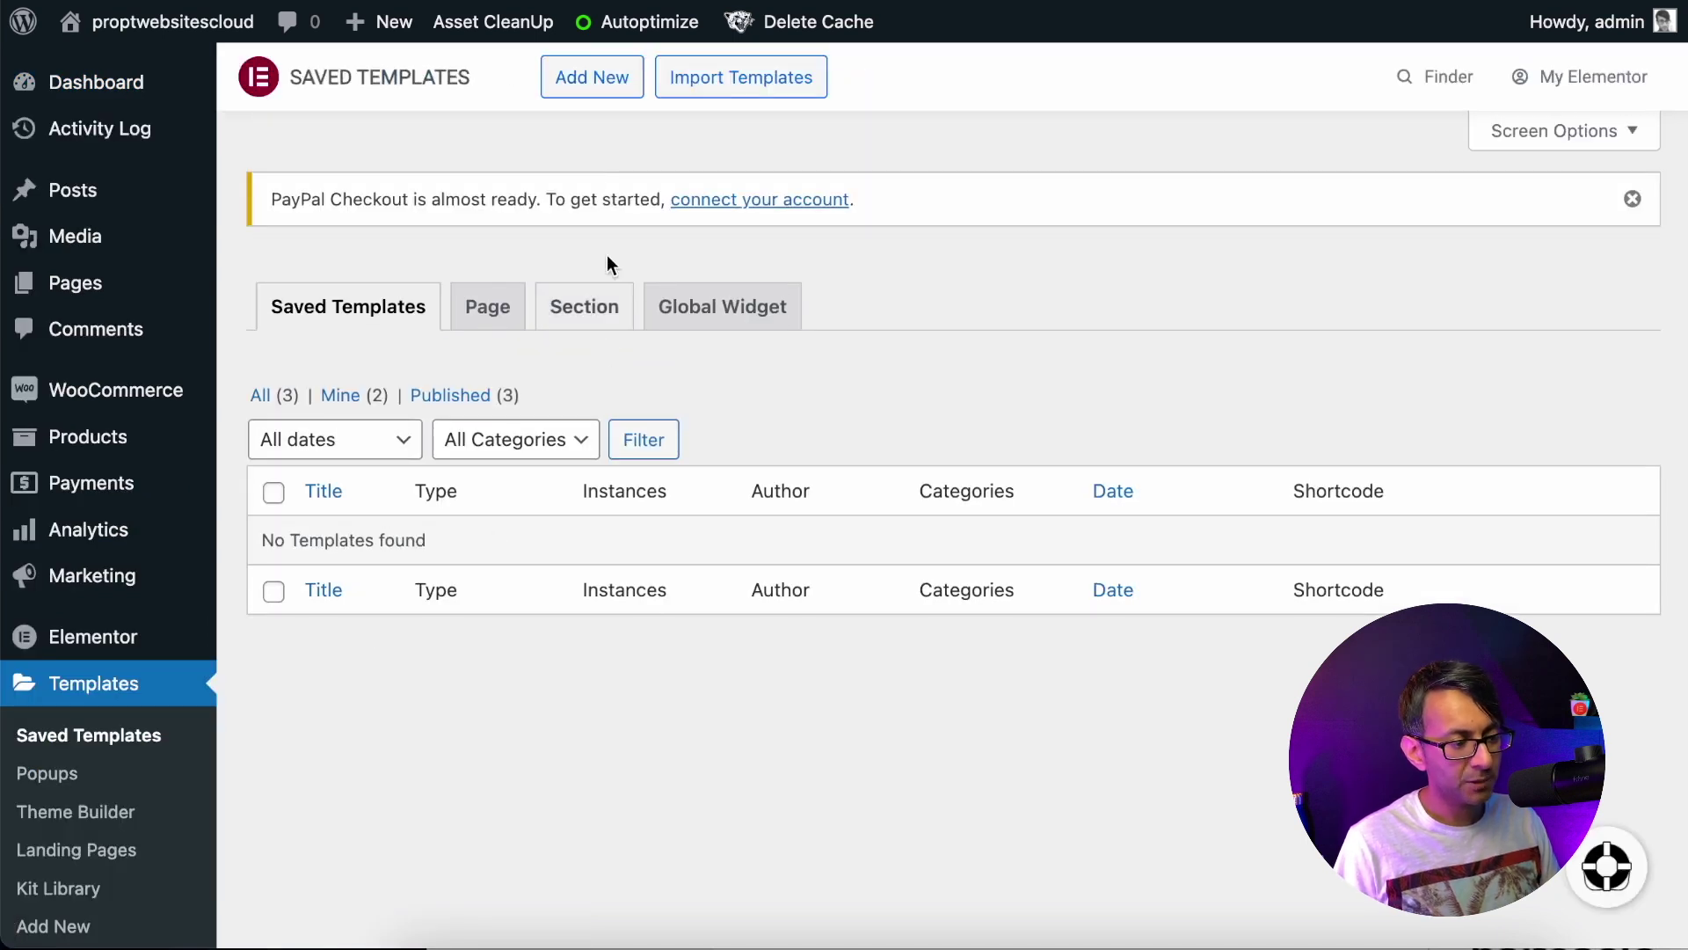
List all of Elementor's templates and look through the entries
click(257, 400)
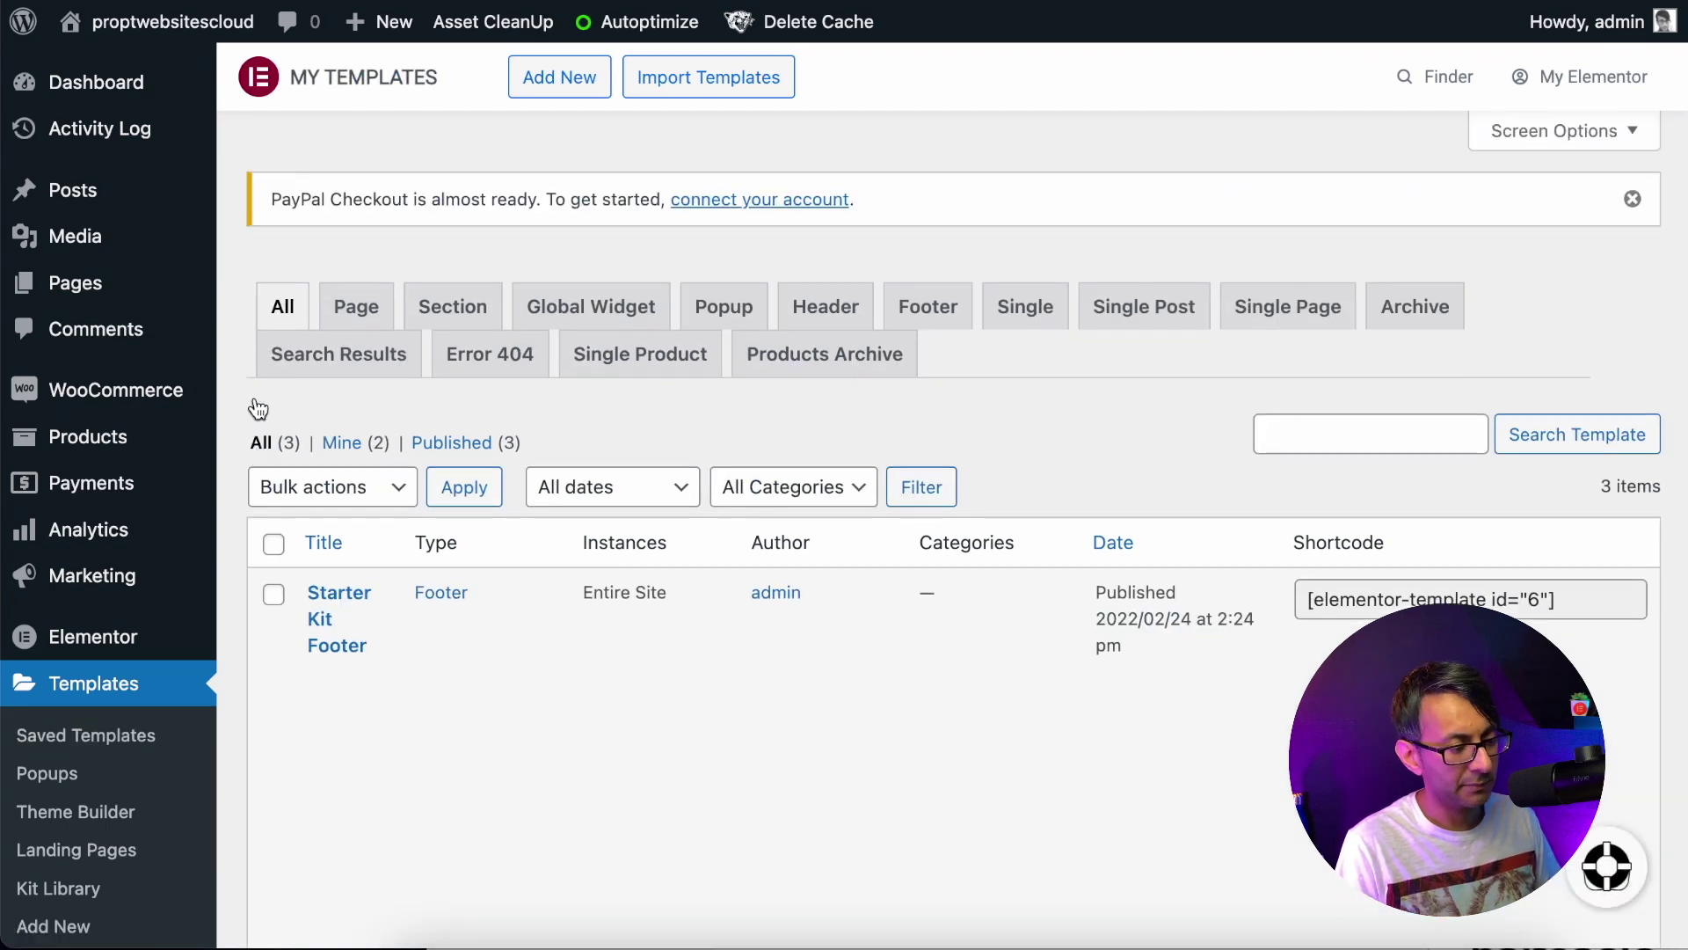
scroll(1019, 269, down, 2)
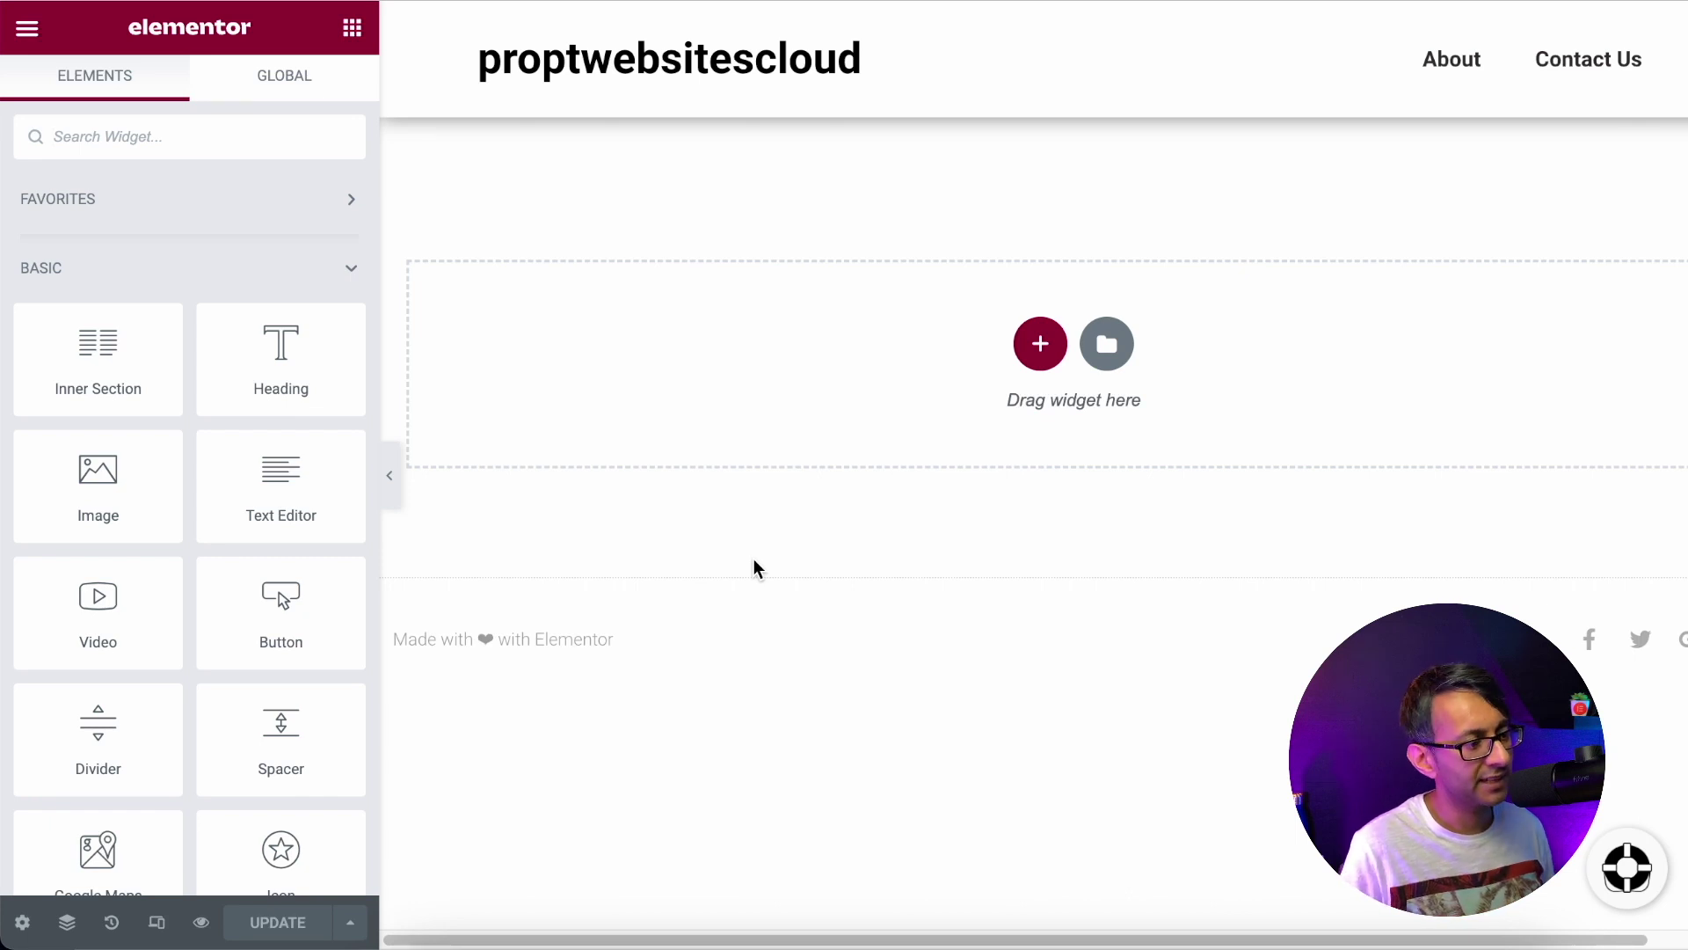
Try adding a Text Editor widget to the empty page in Elementor, then undo the addition
click(25, 27)
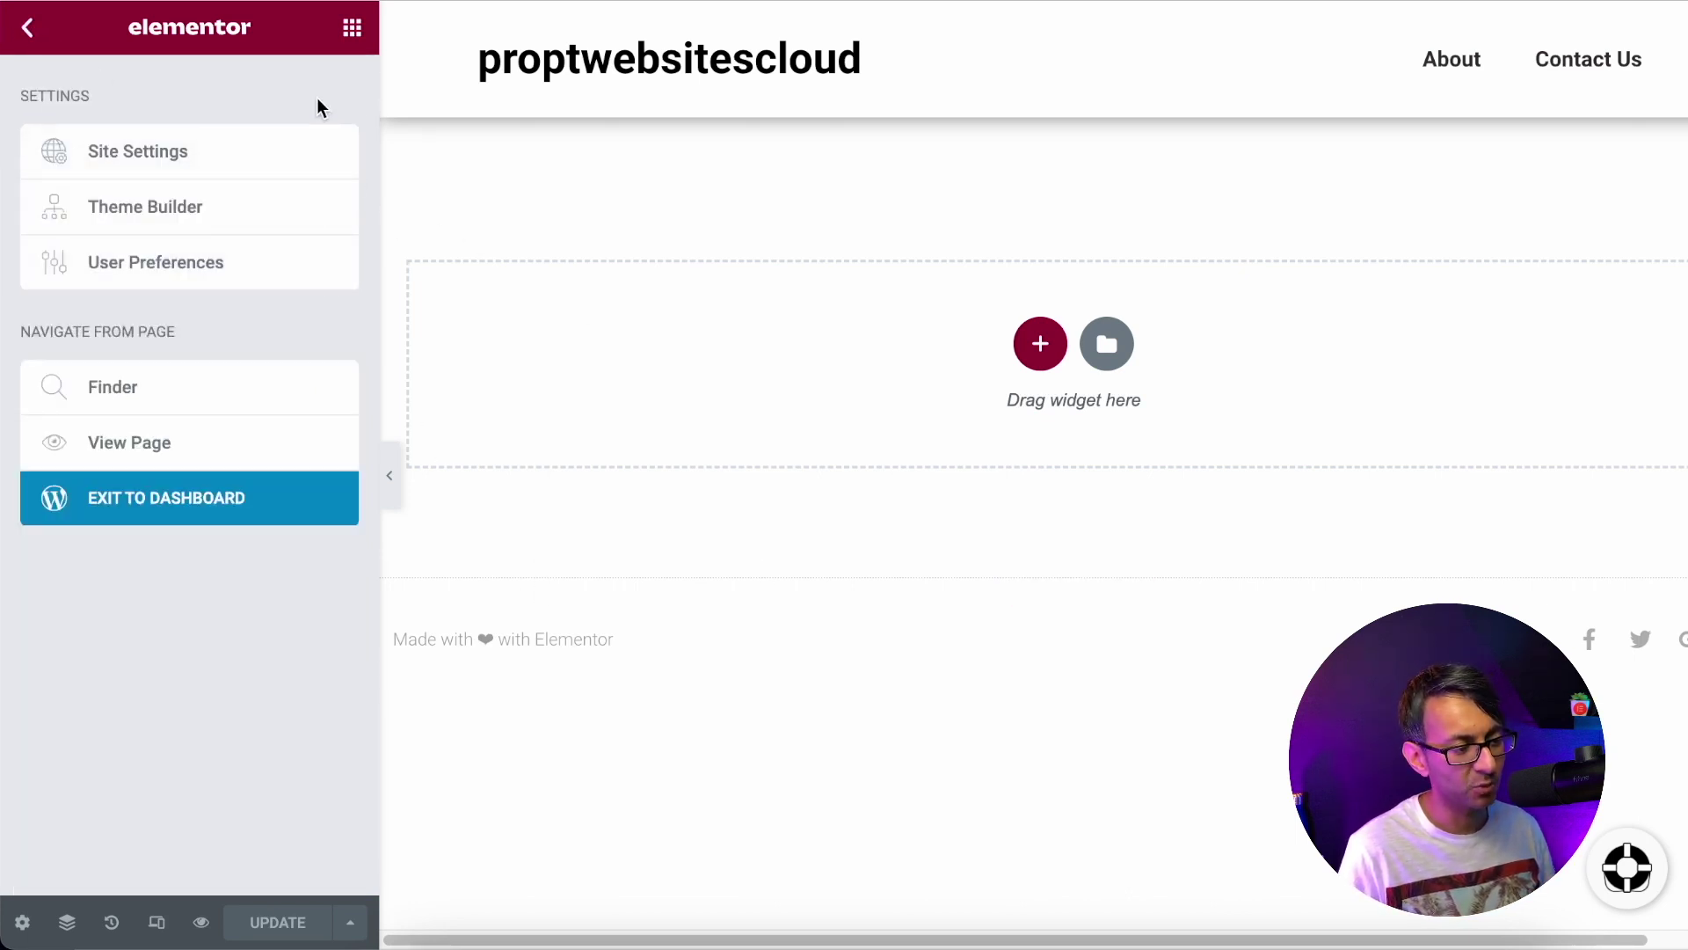
click(341, 34)
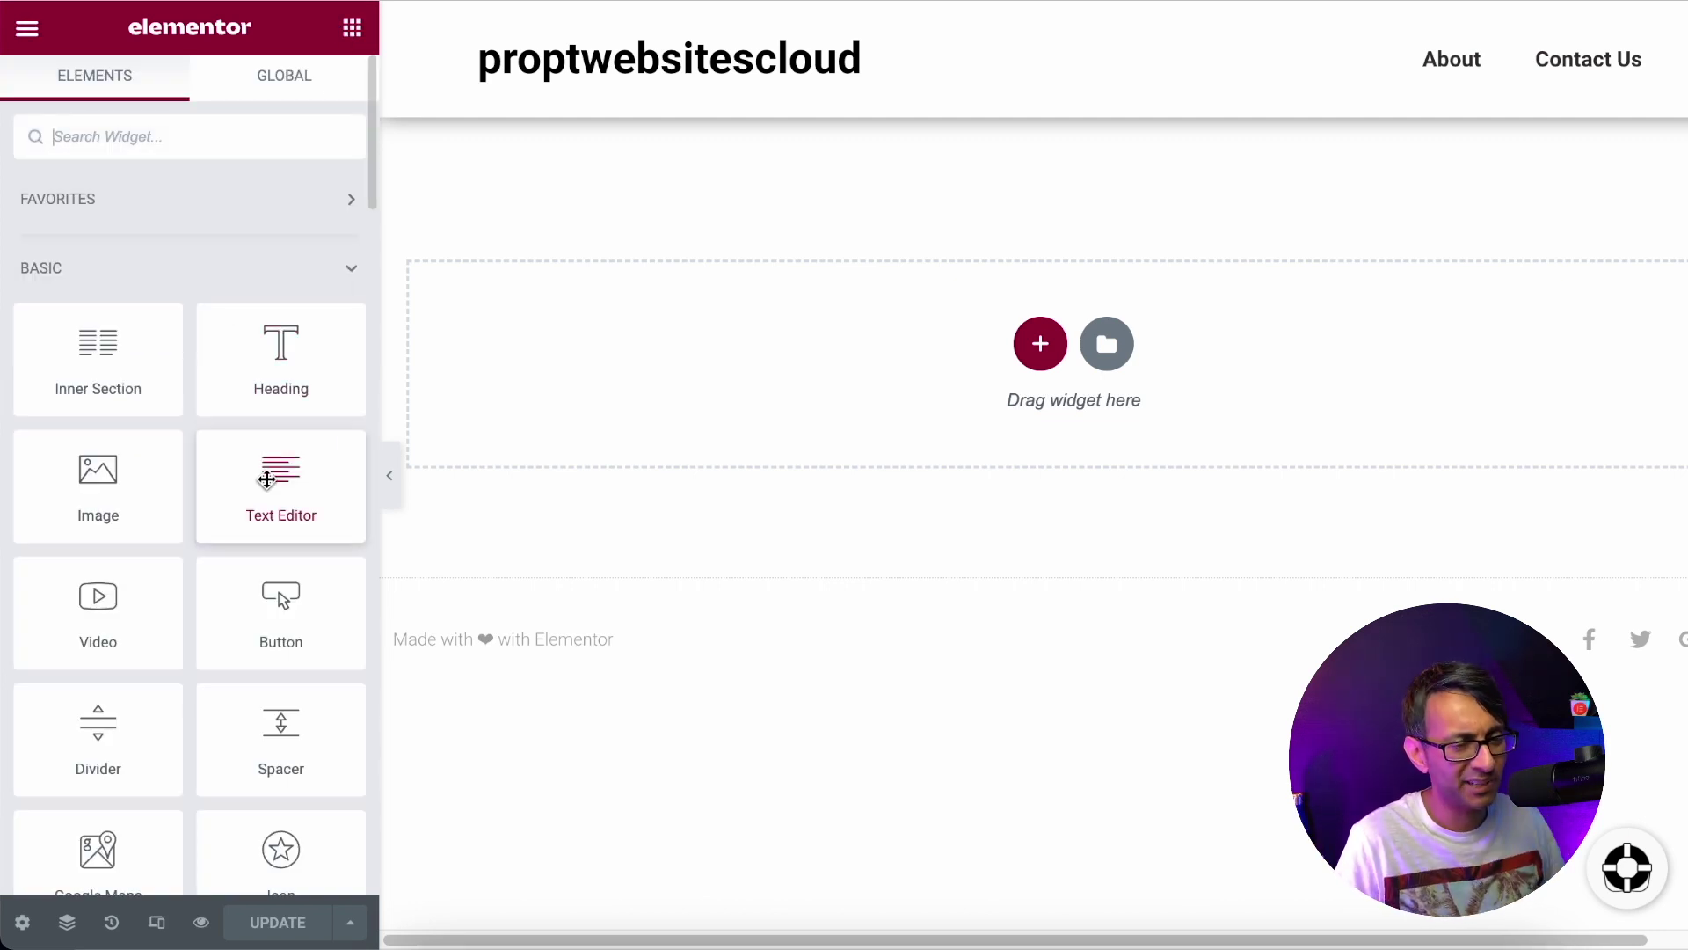
drag(266, 480, 627, 351)
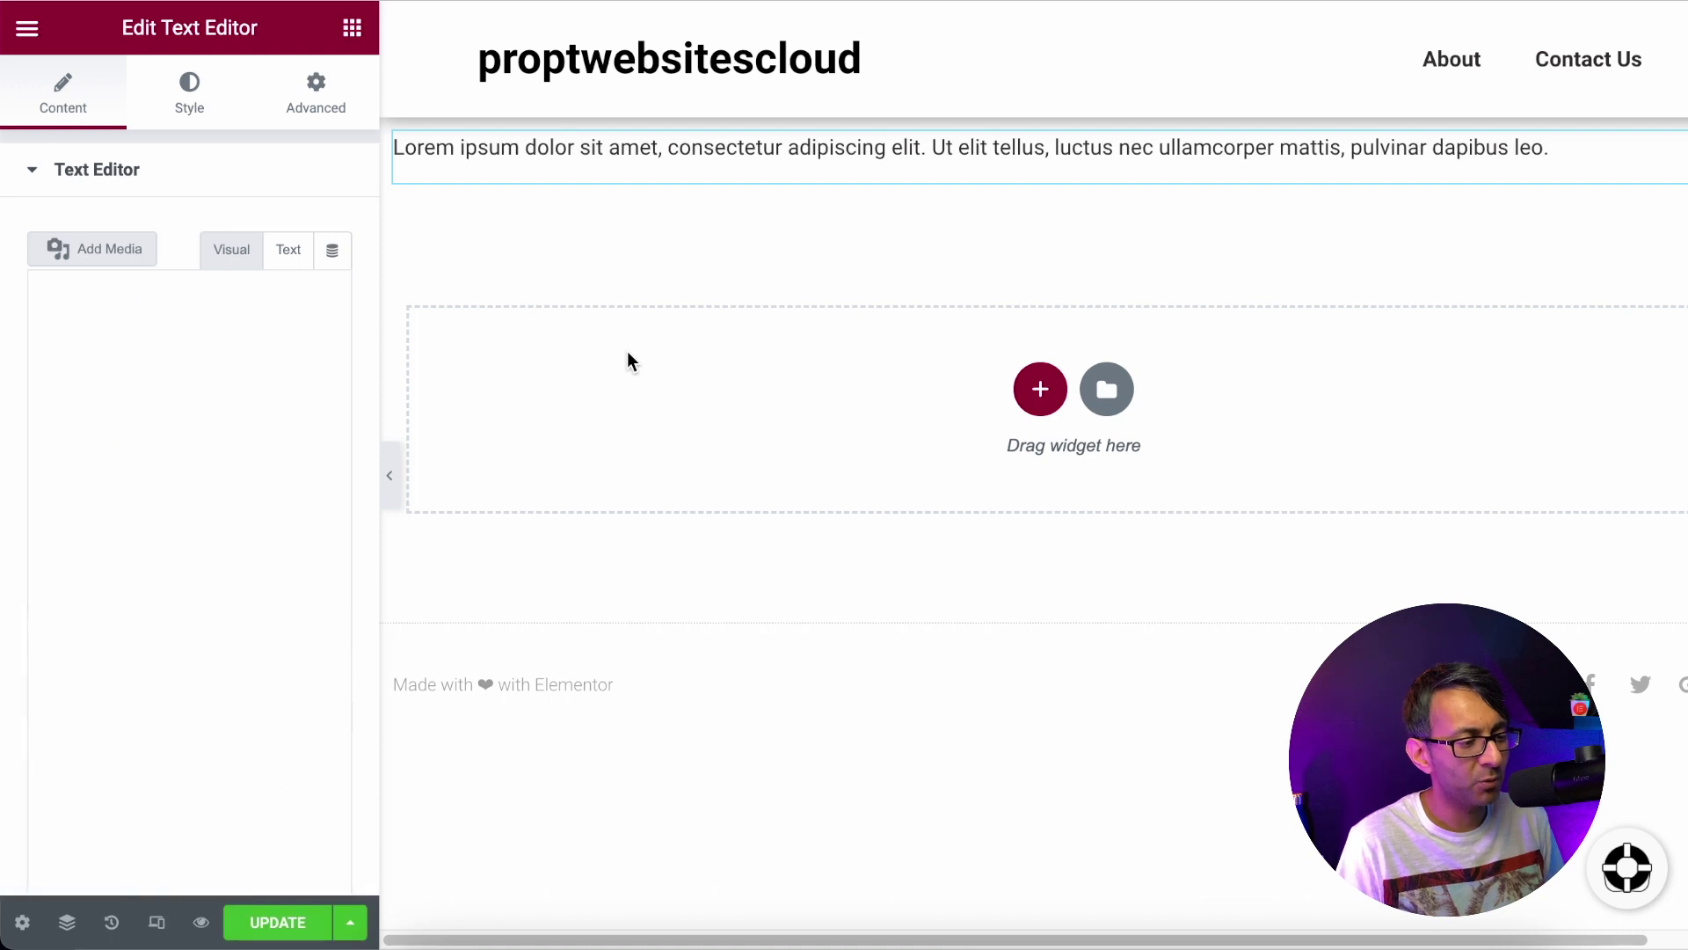
key(ctrl+z)
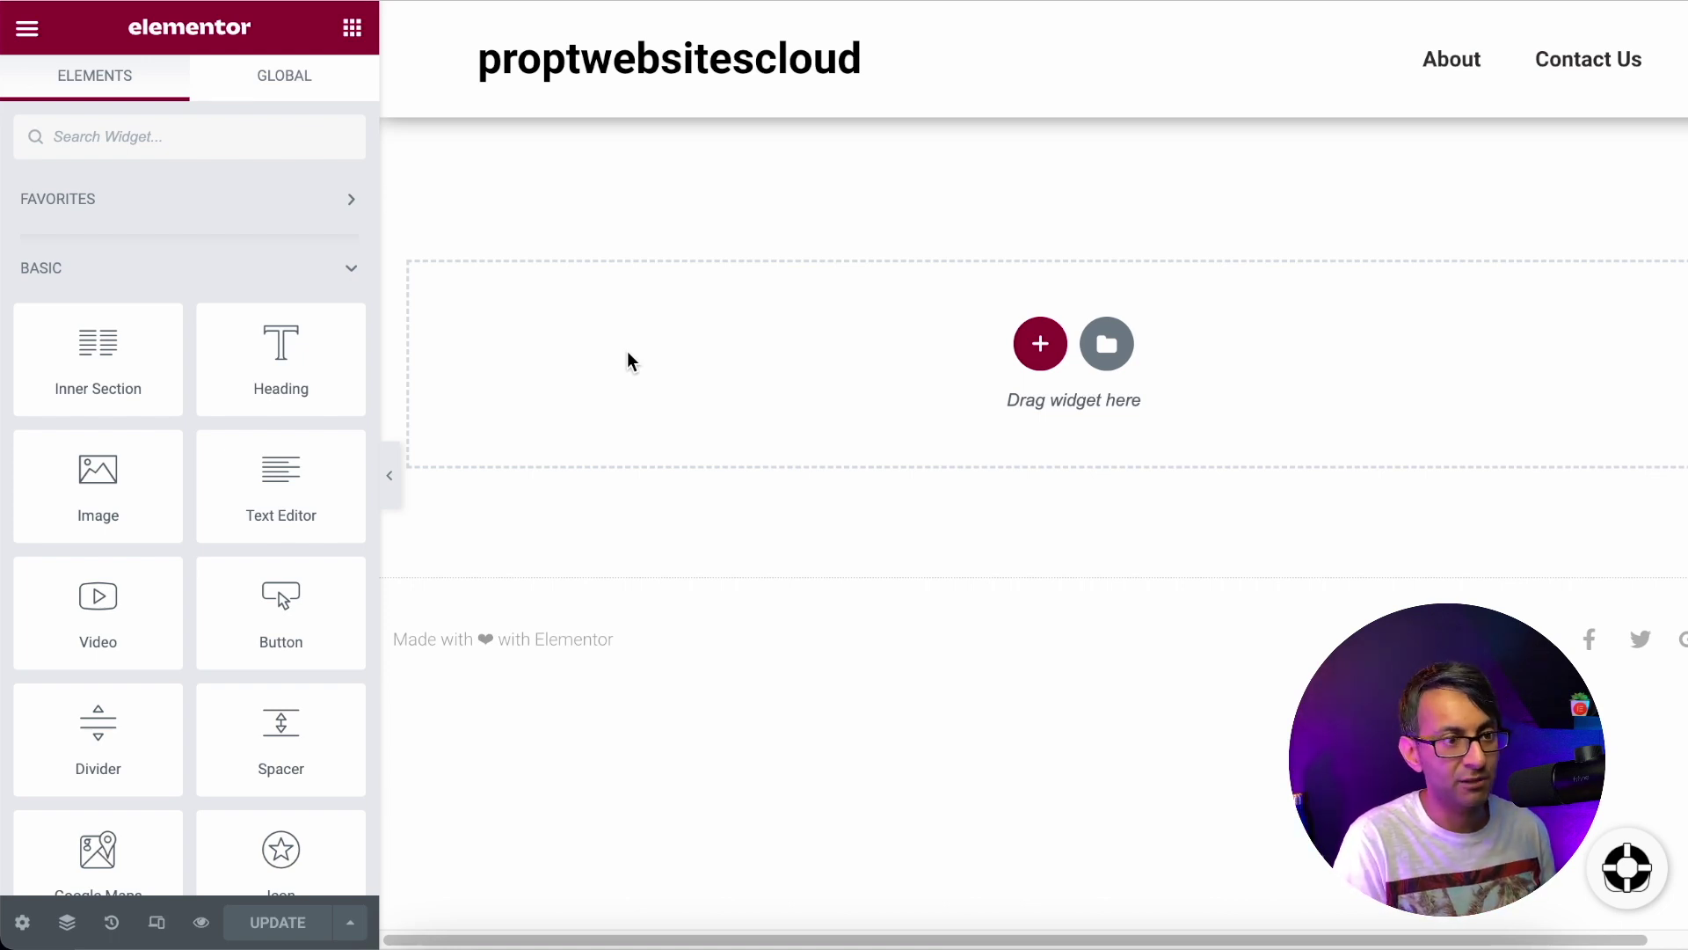
Try adding a Heading widget to the page, then delete it
drag(237, 366, 1049, 371)
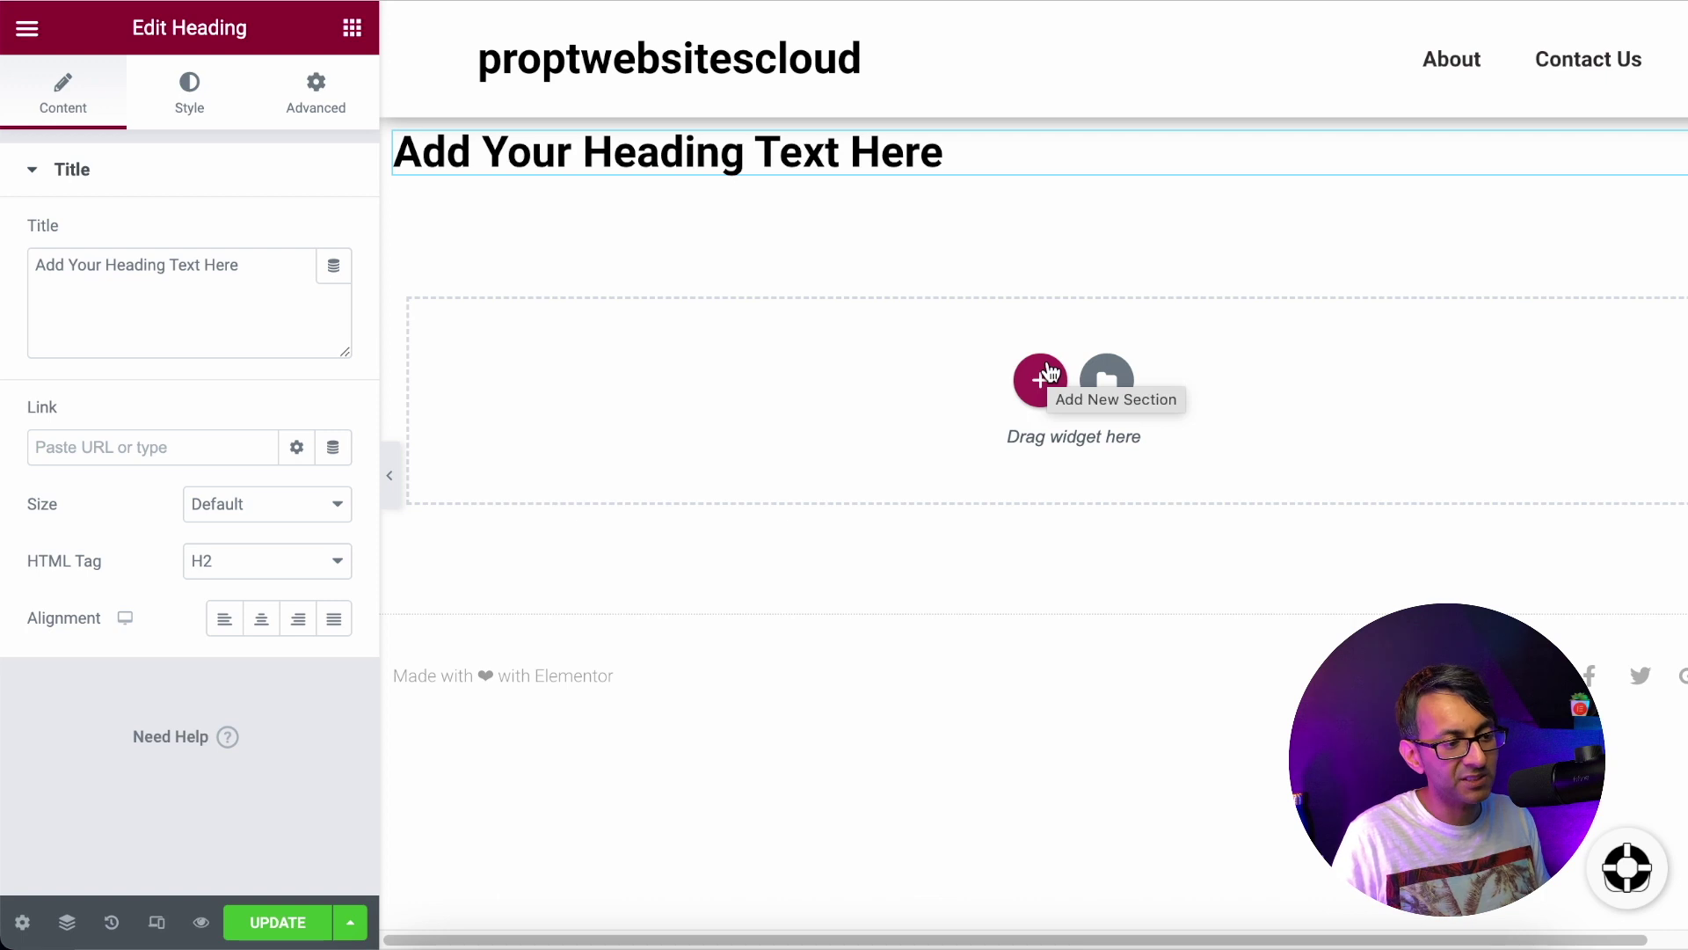
right_click(880, 146)
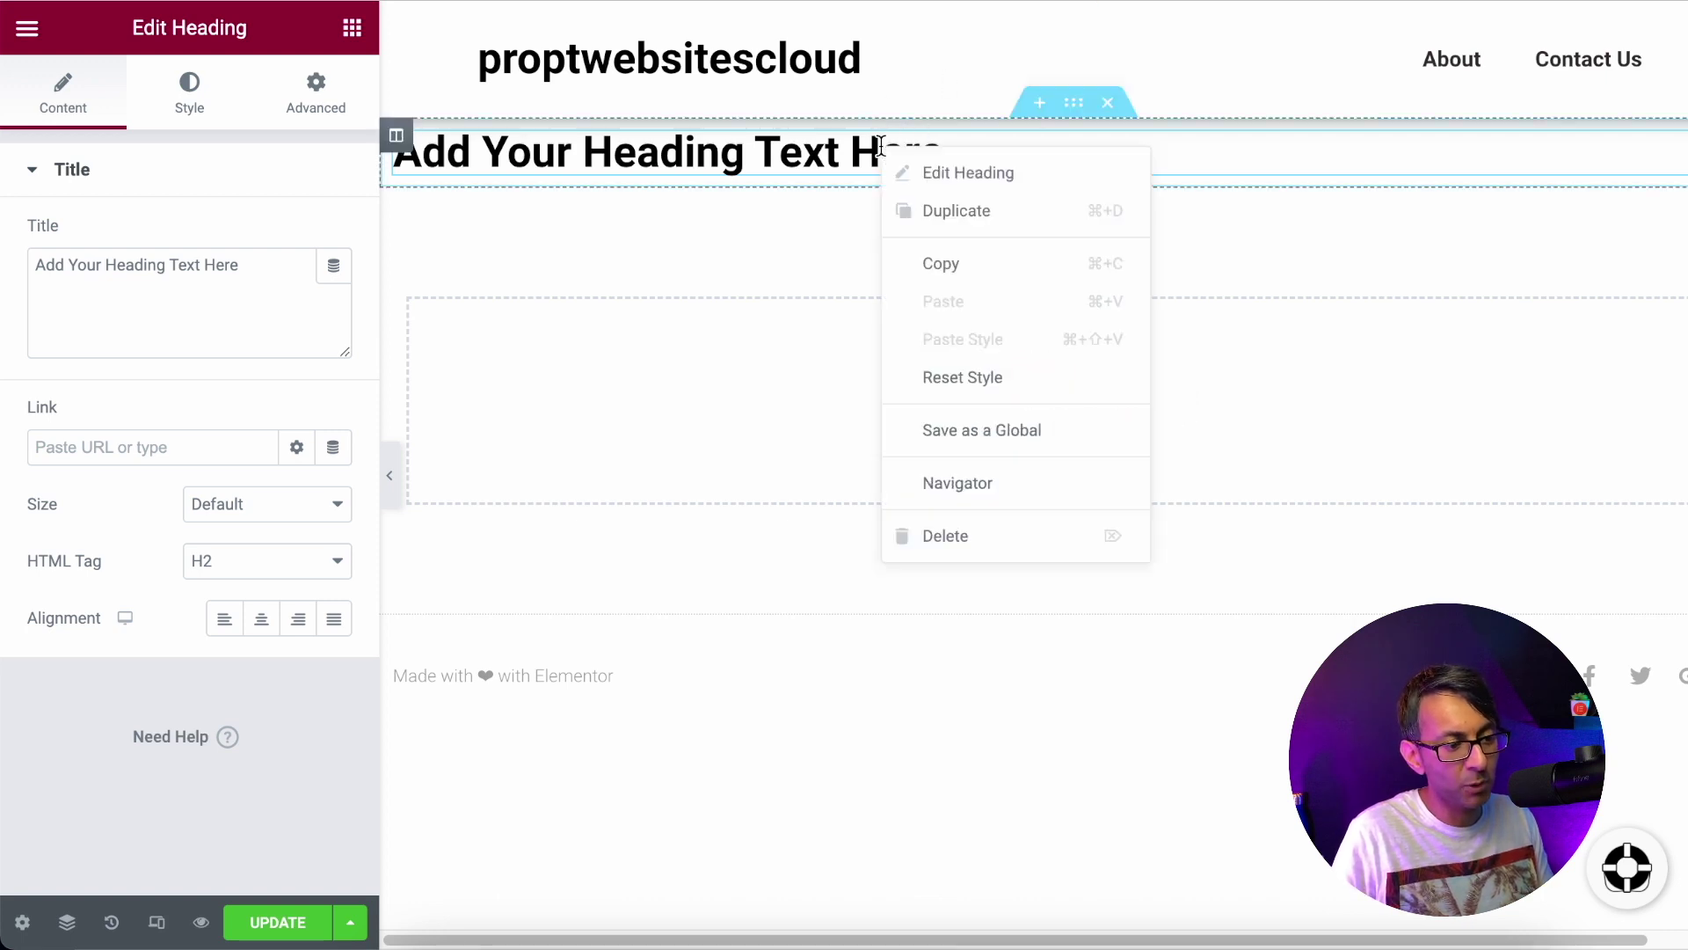
click(998, 539)
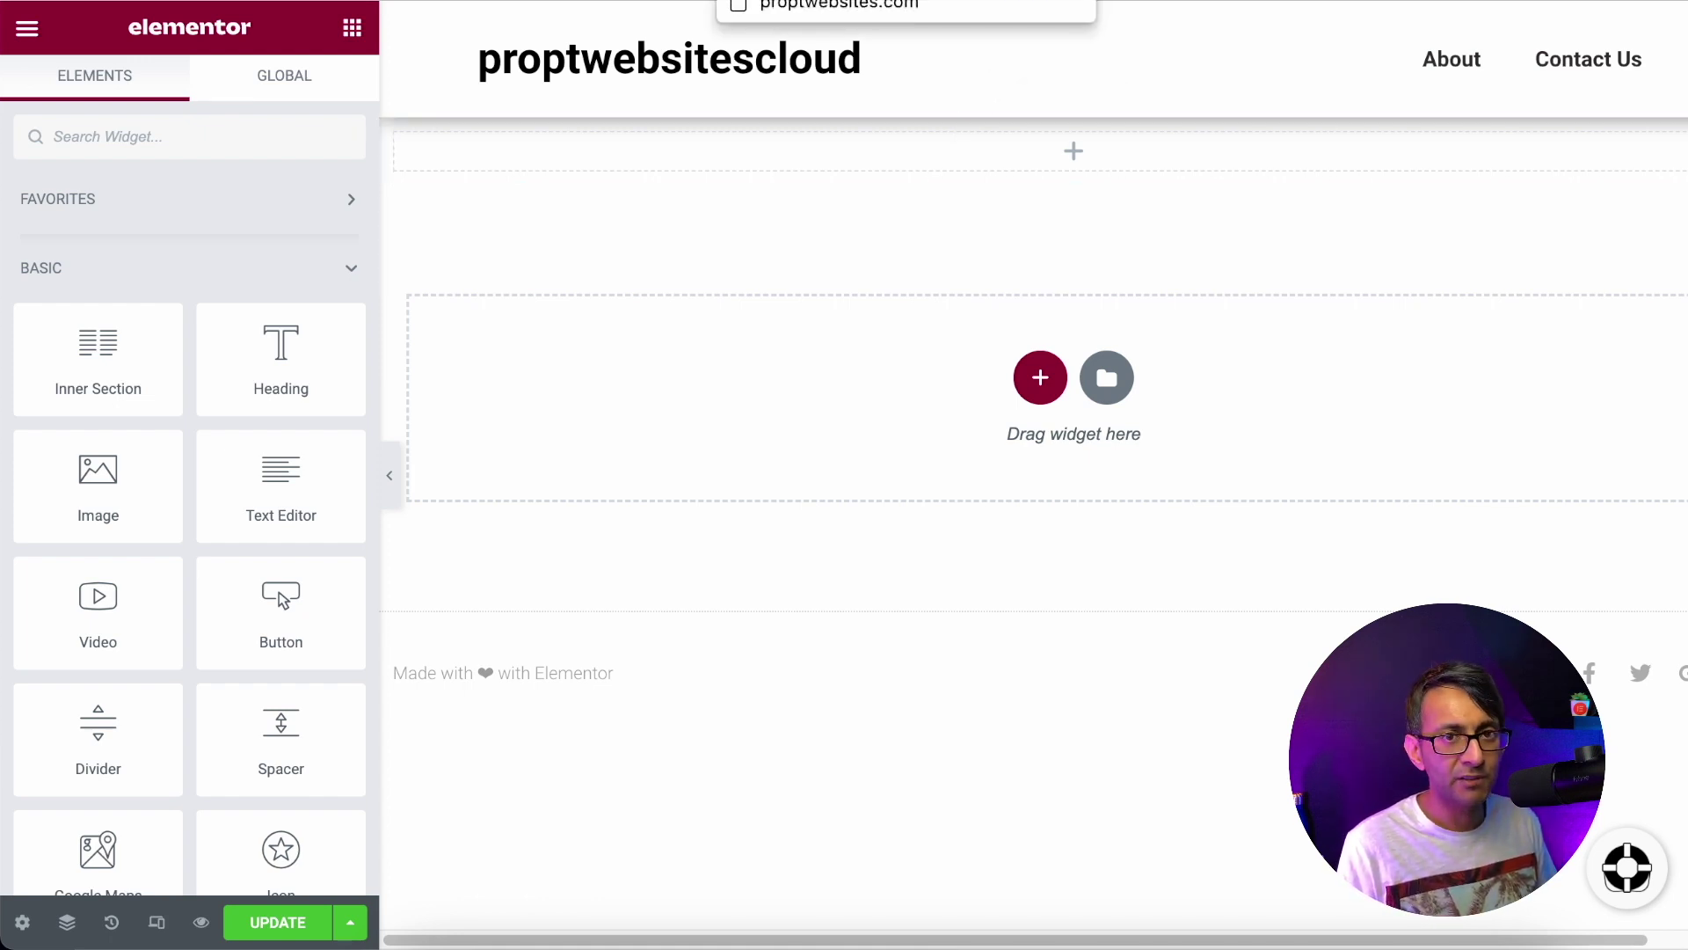
Switch to the WordPress Pages list and check the optimization and caching plugins shown in the admin bar
click(813, 0)
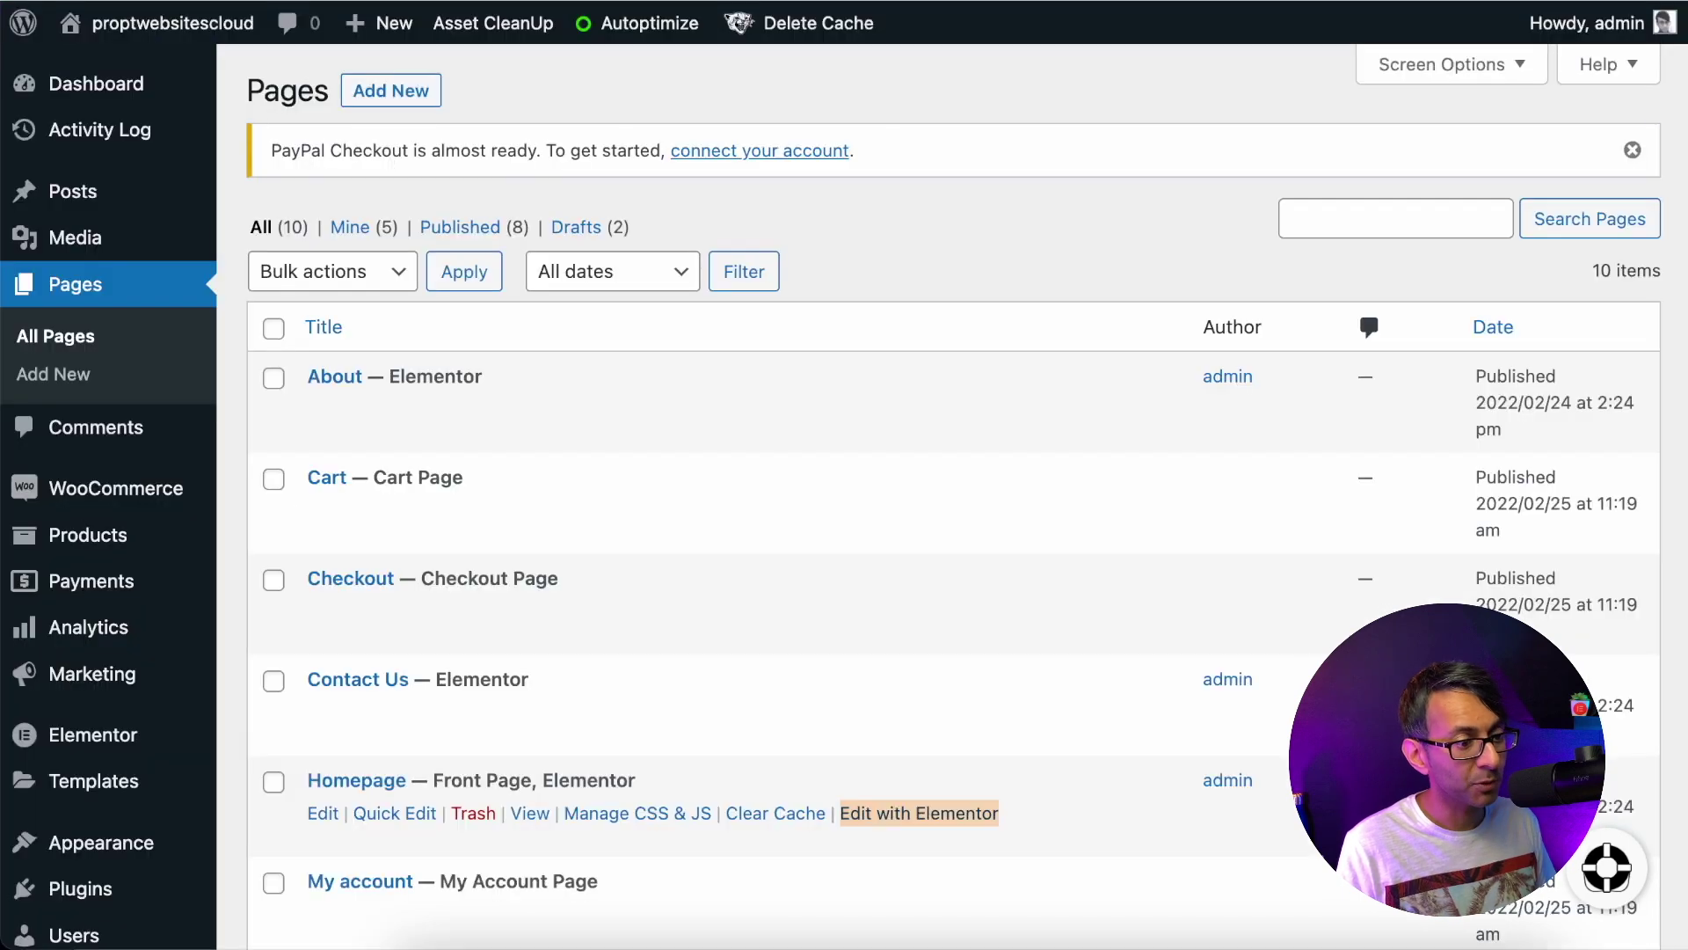
mouse_move(816, 28)
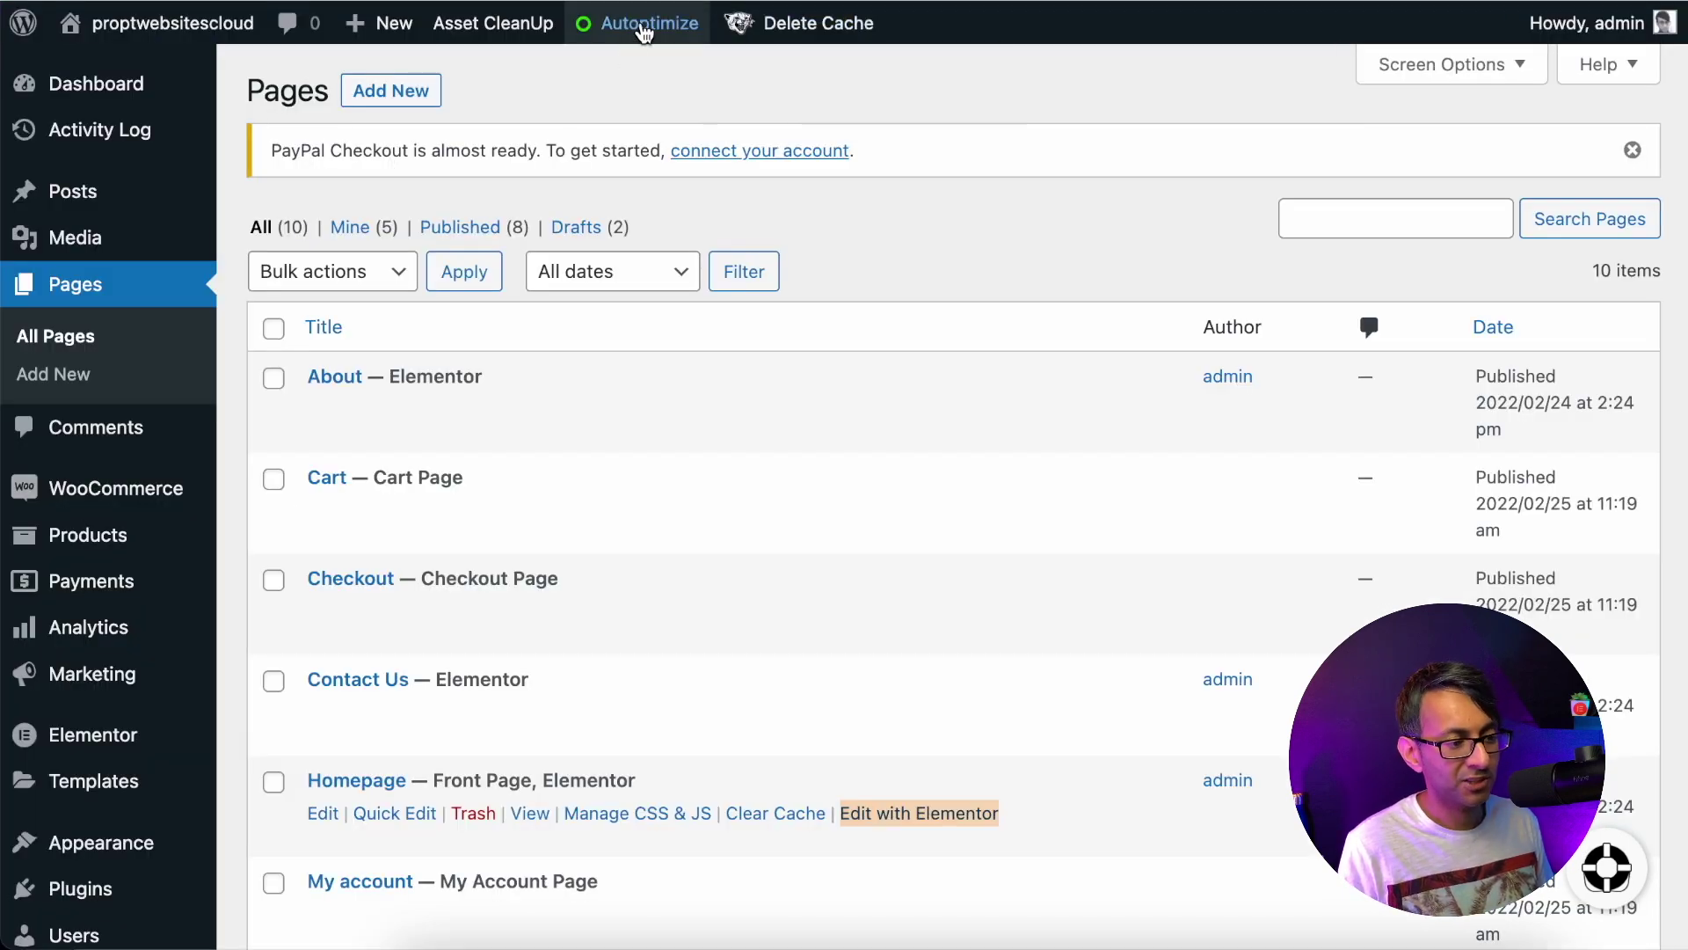
mouse_move(642, 23)
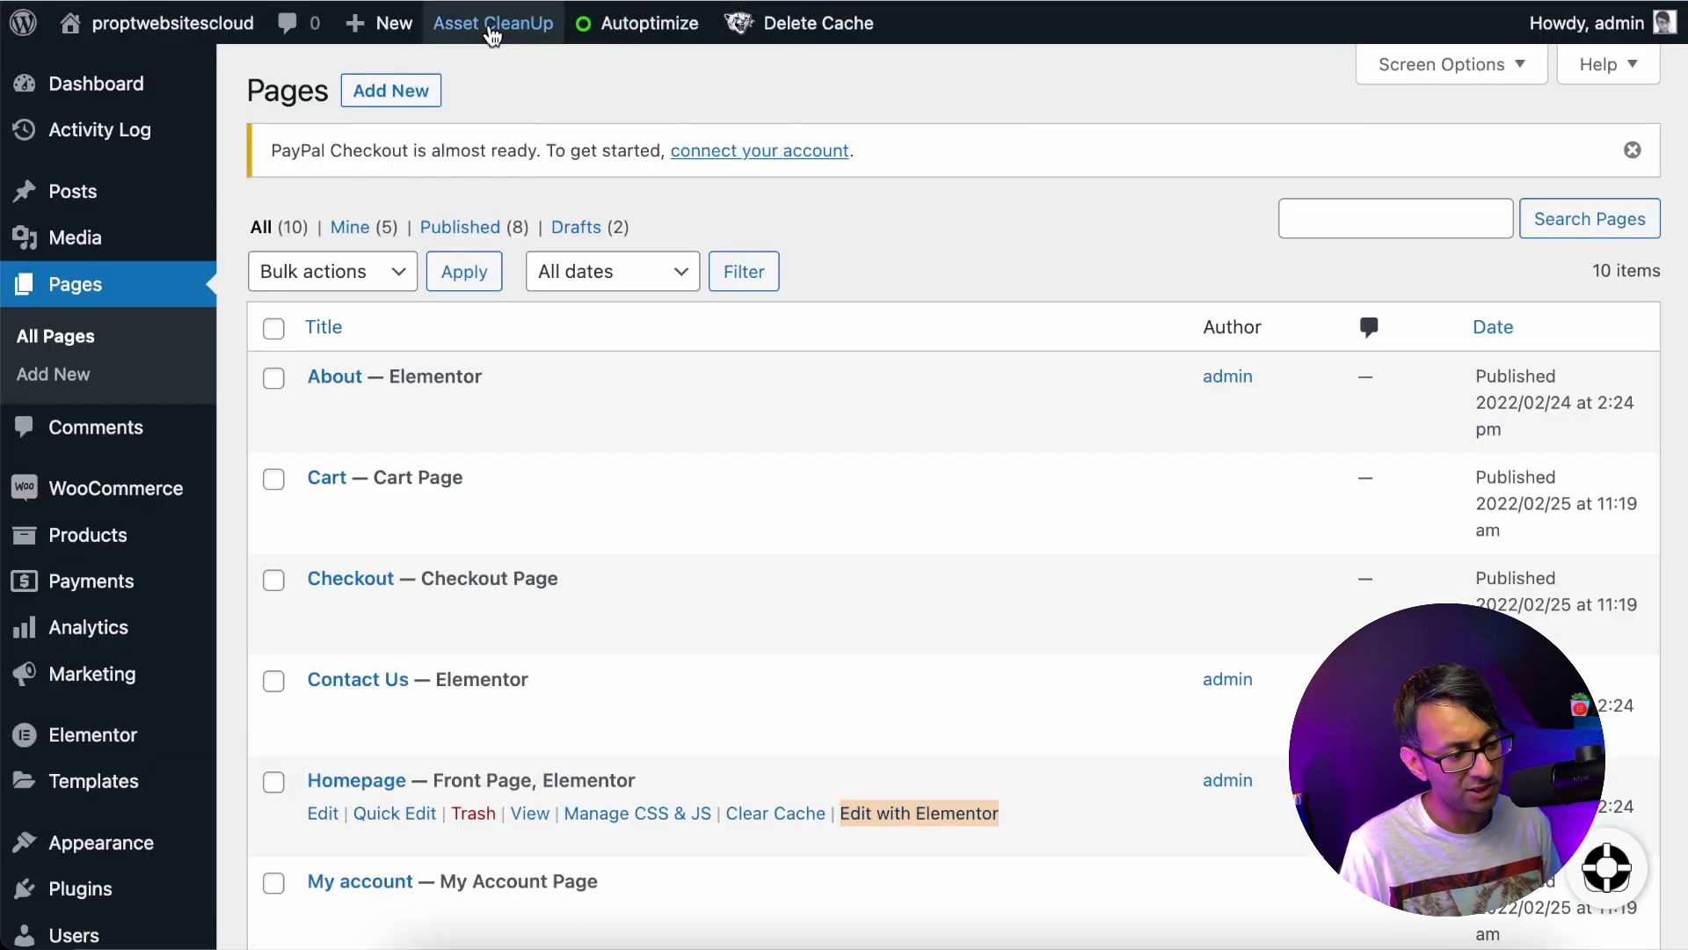
mouse_move(486, 26)
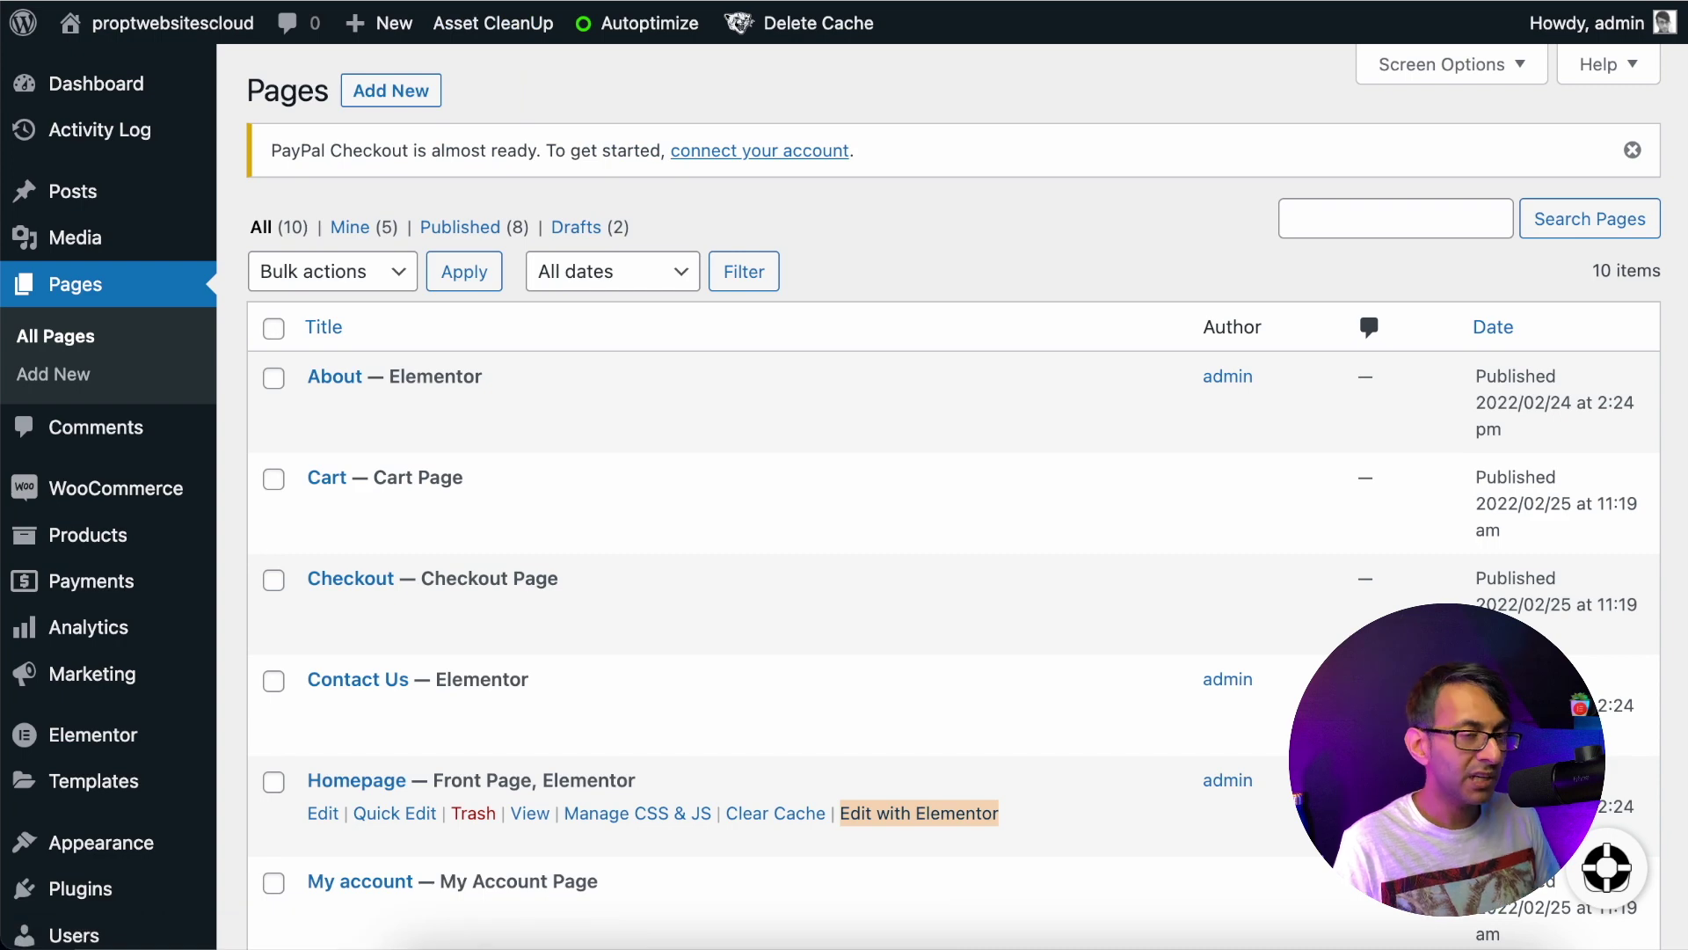
Switch to the site's Elementor hosting page and review the Manage Domains section
click(458, 0)
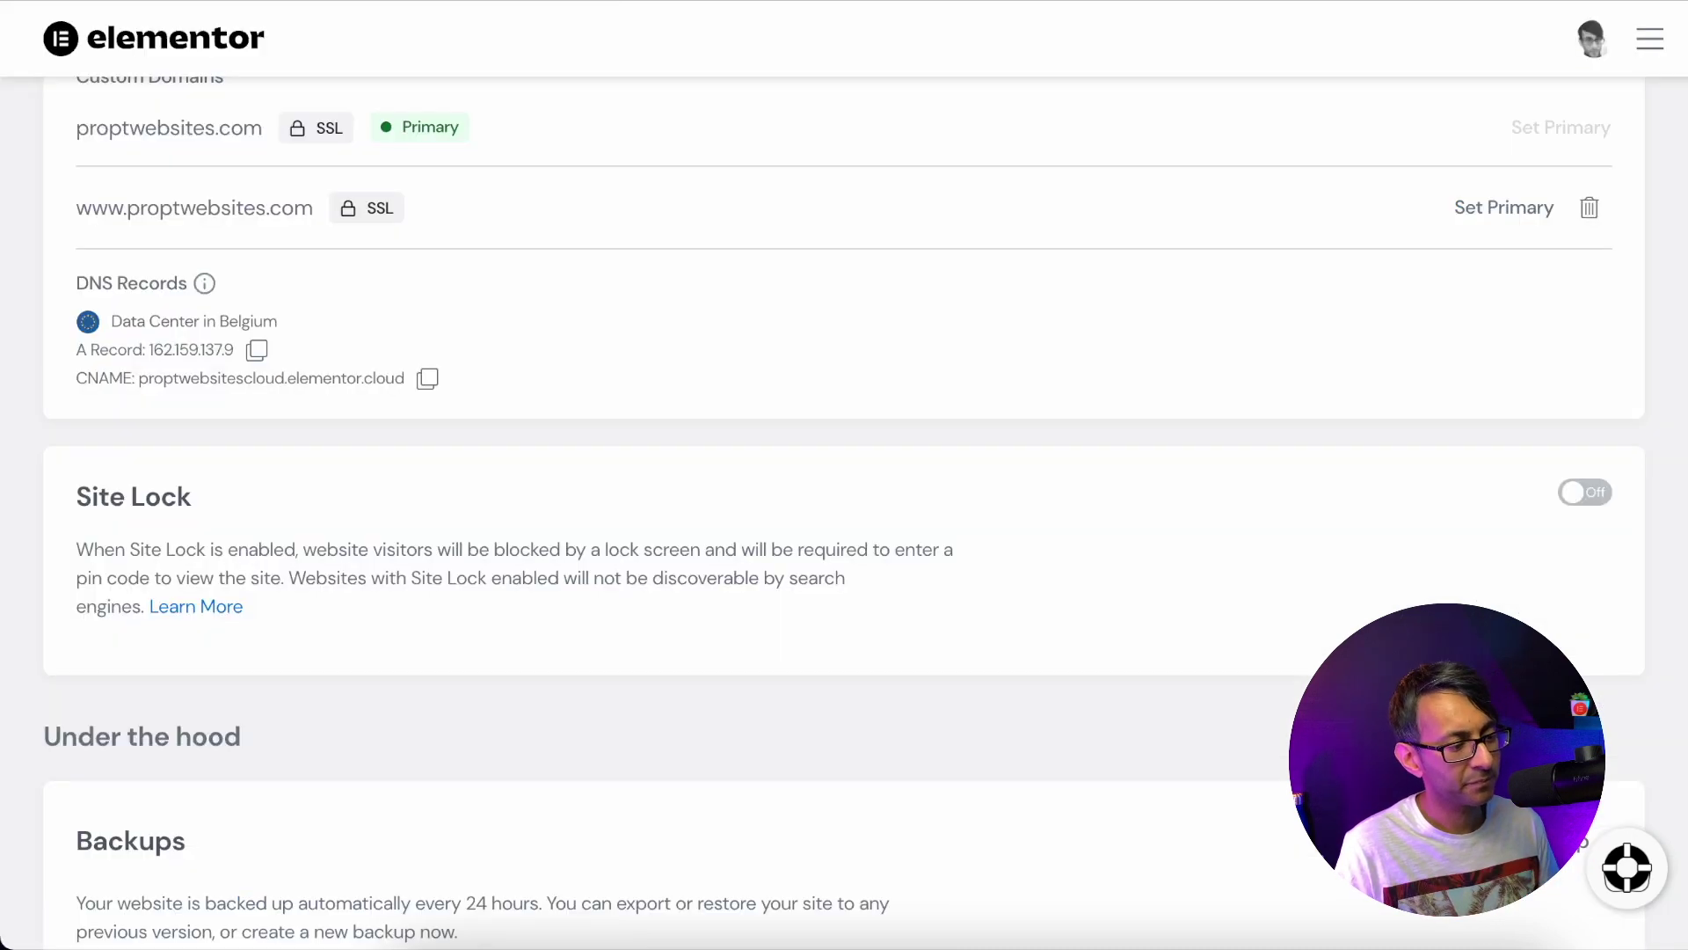
scroll(545, 263, up, 7)
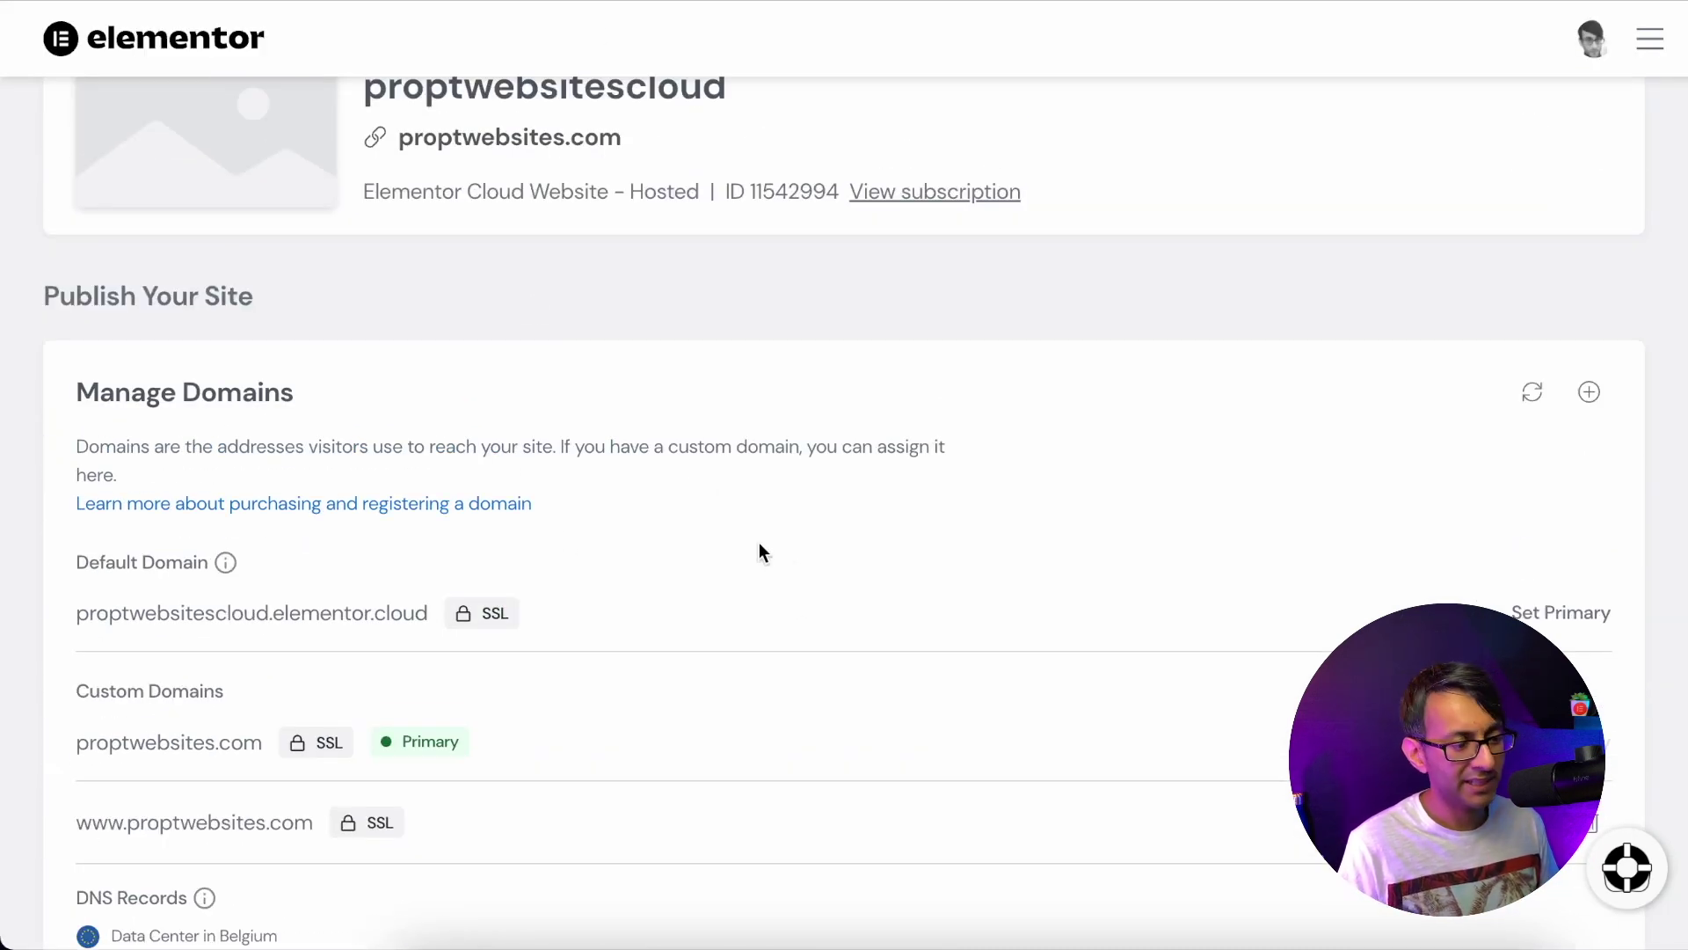
scroll(473, 700, down, 2)
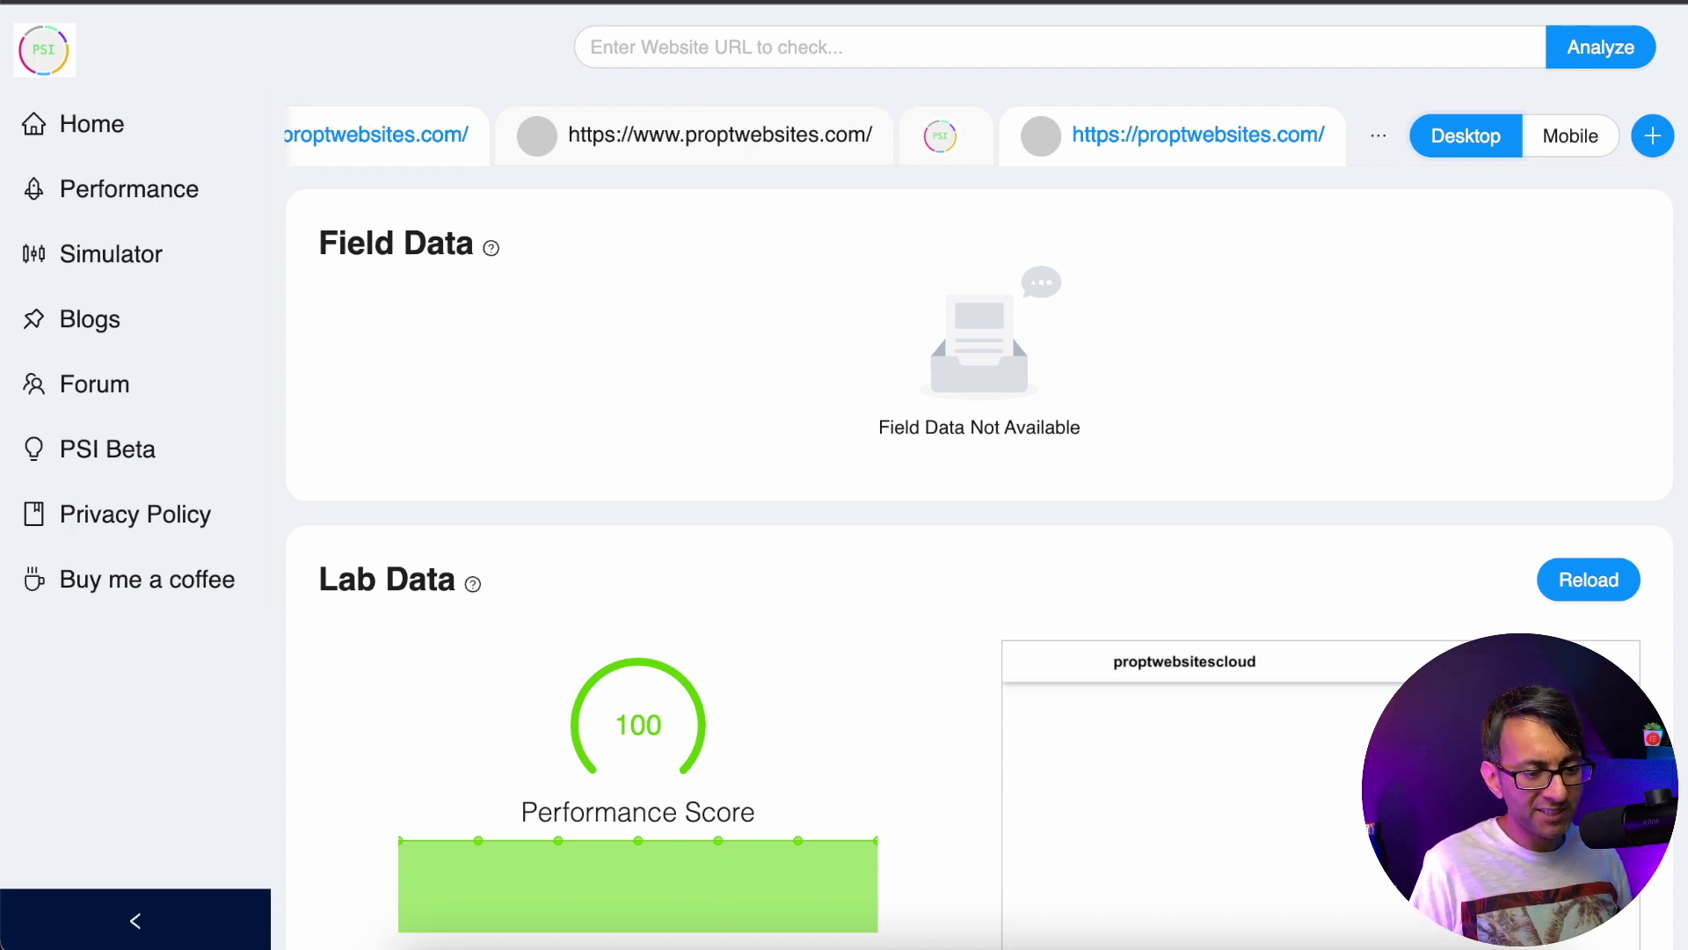
Examine the desktop lab data and speed simulator metrics for proptwebsites.com in the PSI speed testing tool
scroll(979, 521, down, 2)
scroll(979, 521, down, 6)
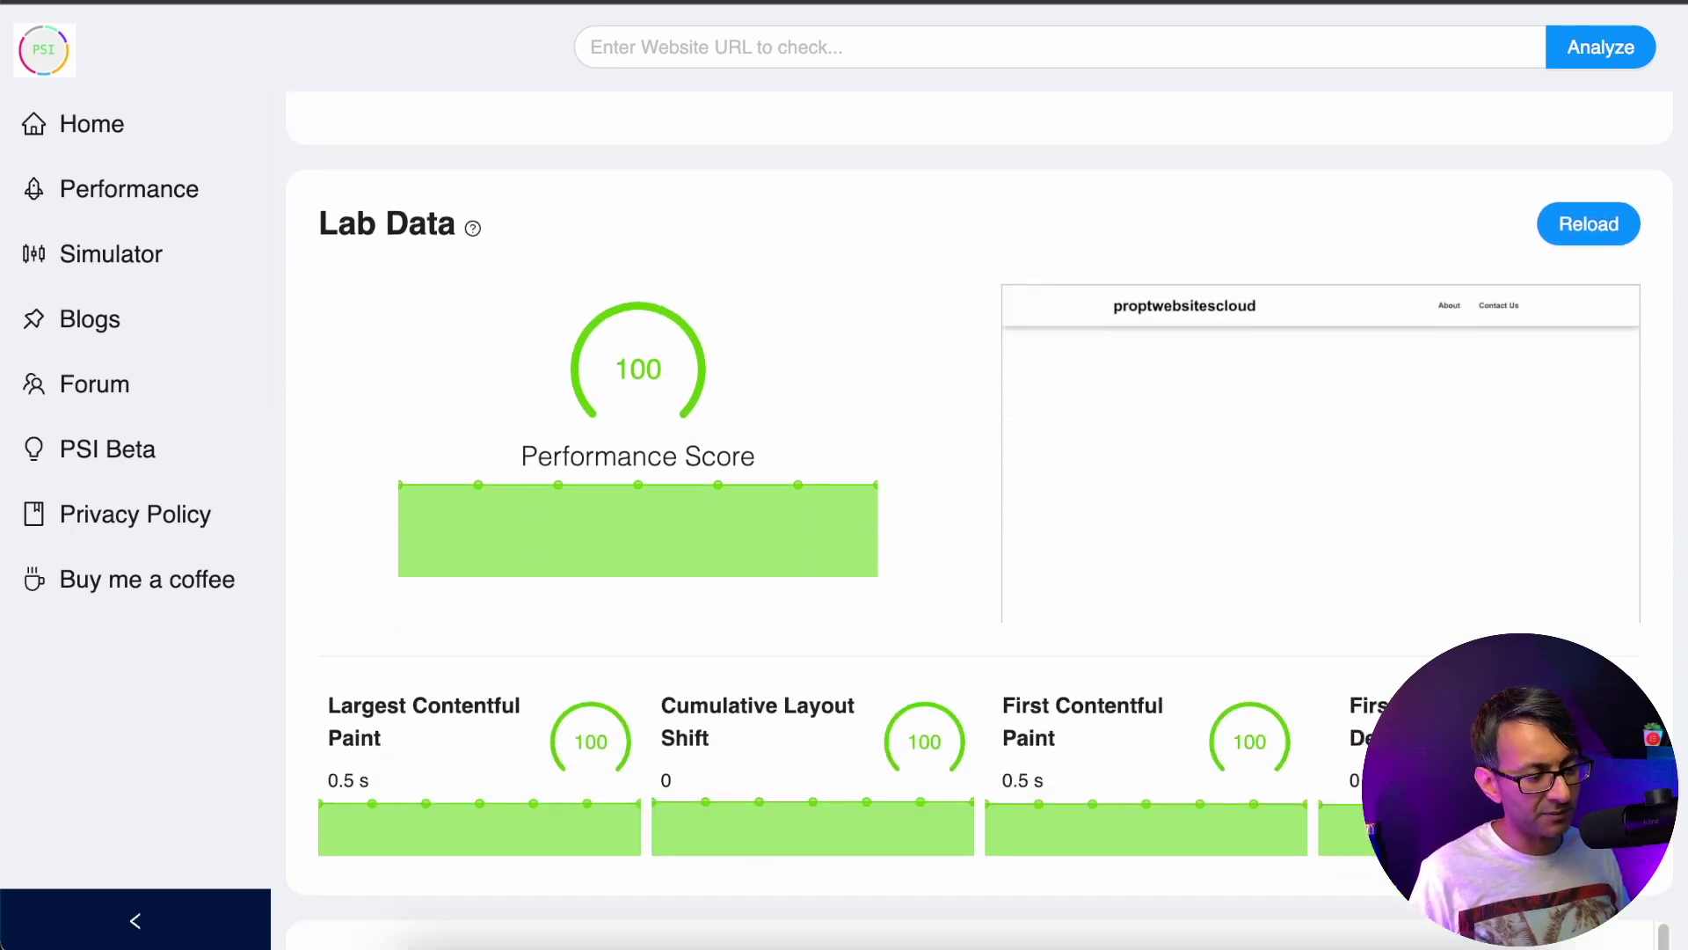
scroll(978, 520, down, 3)
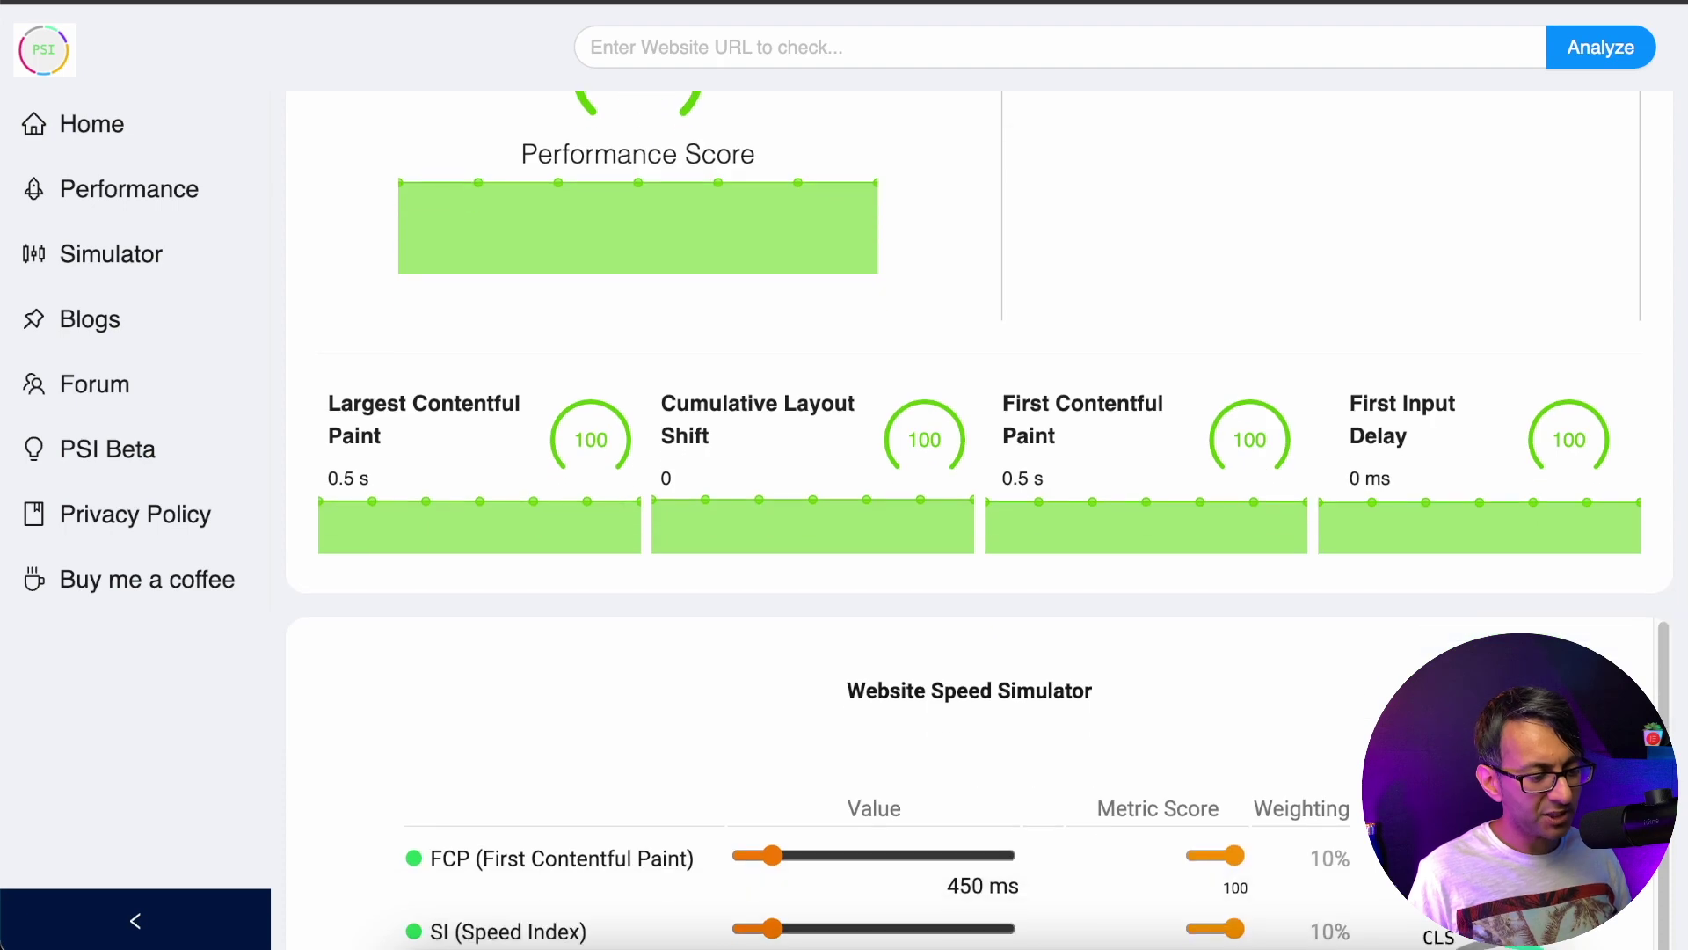
scroll(979, 521, down, 8)
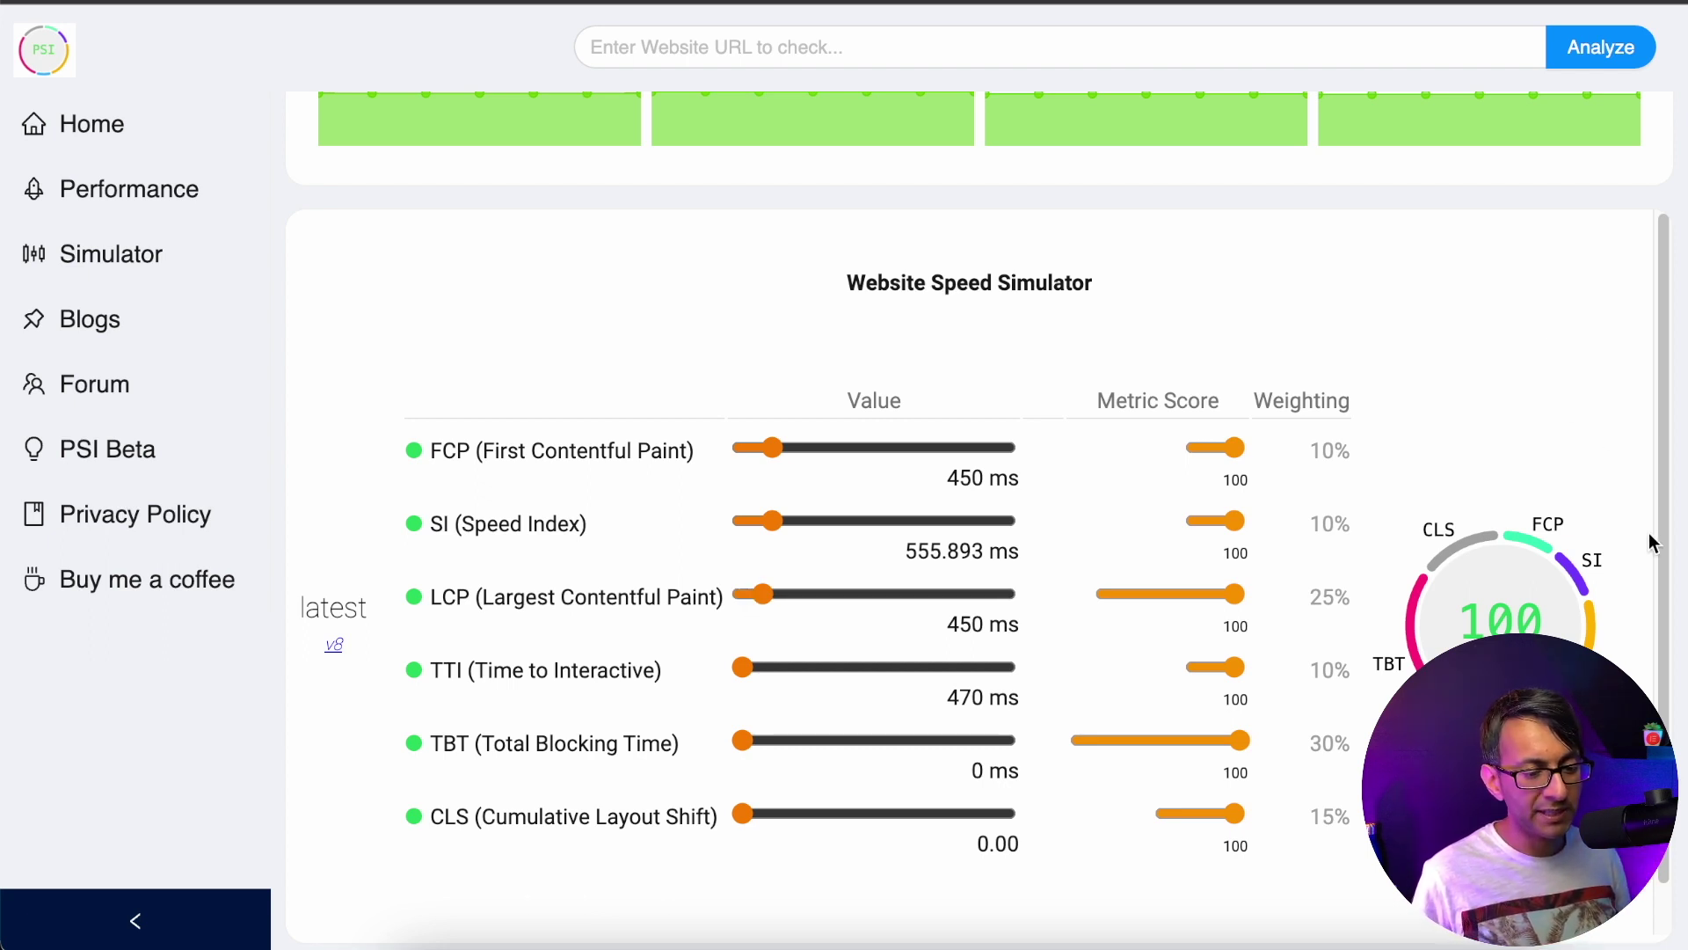
scroll(1681, 380, up, 7)
scroll(1684, 380, up, 6)
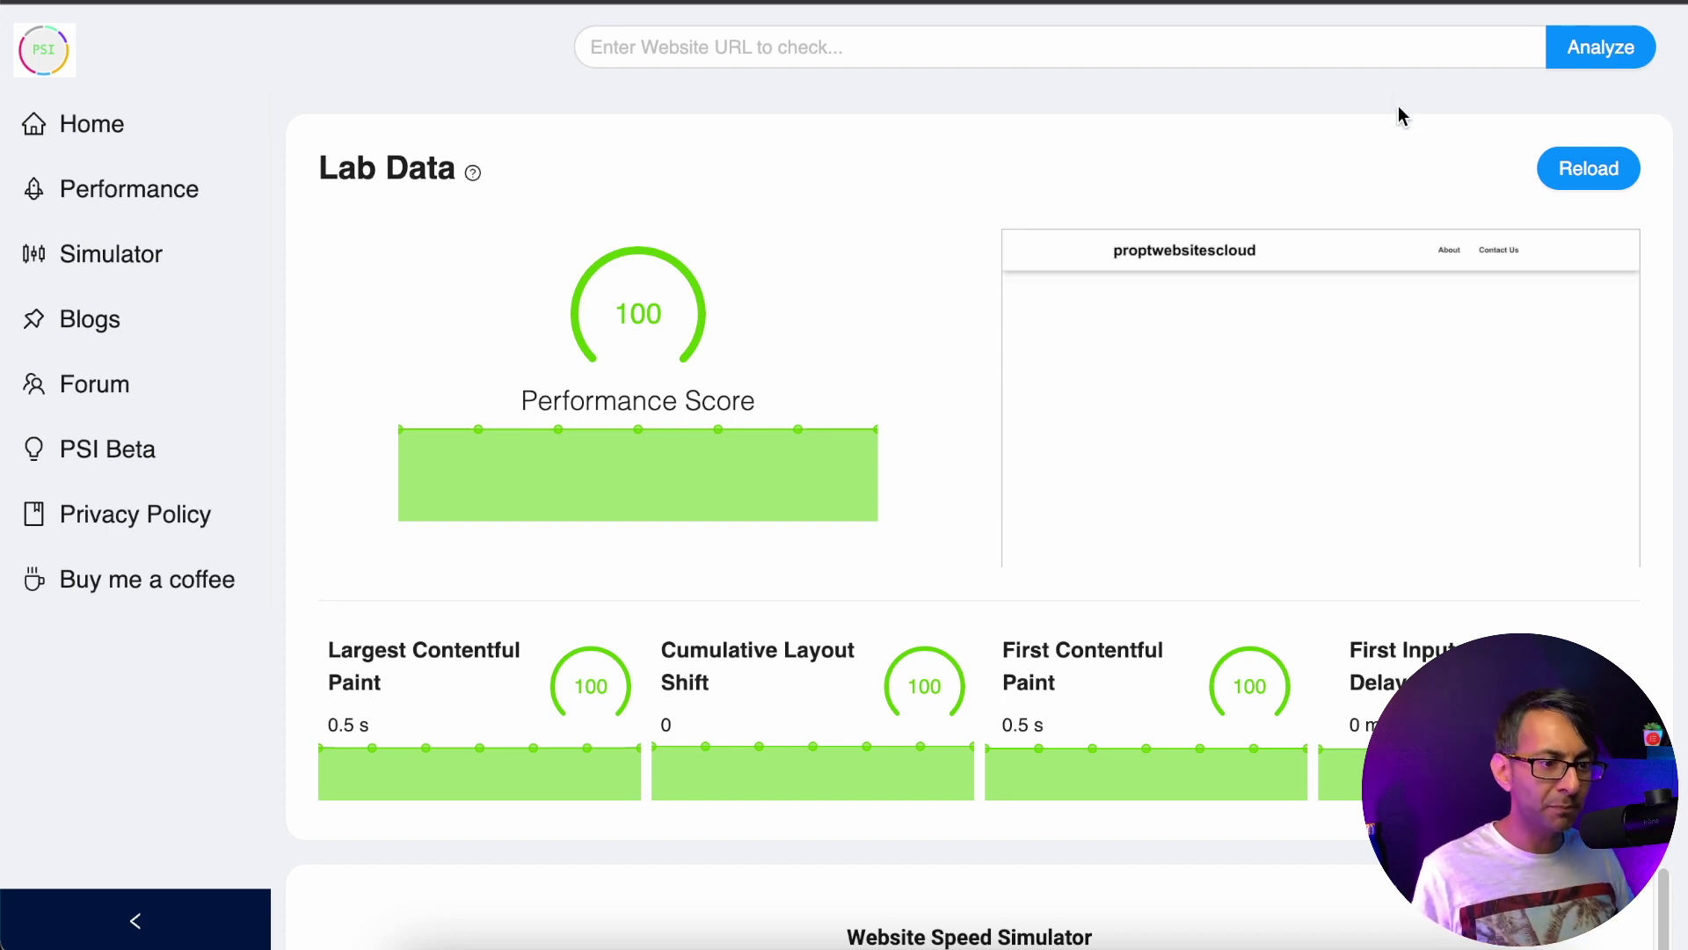
scroll(1398, 113, down, 2)
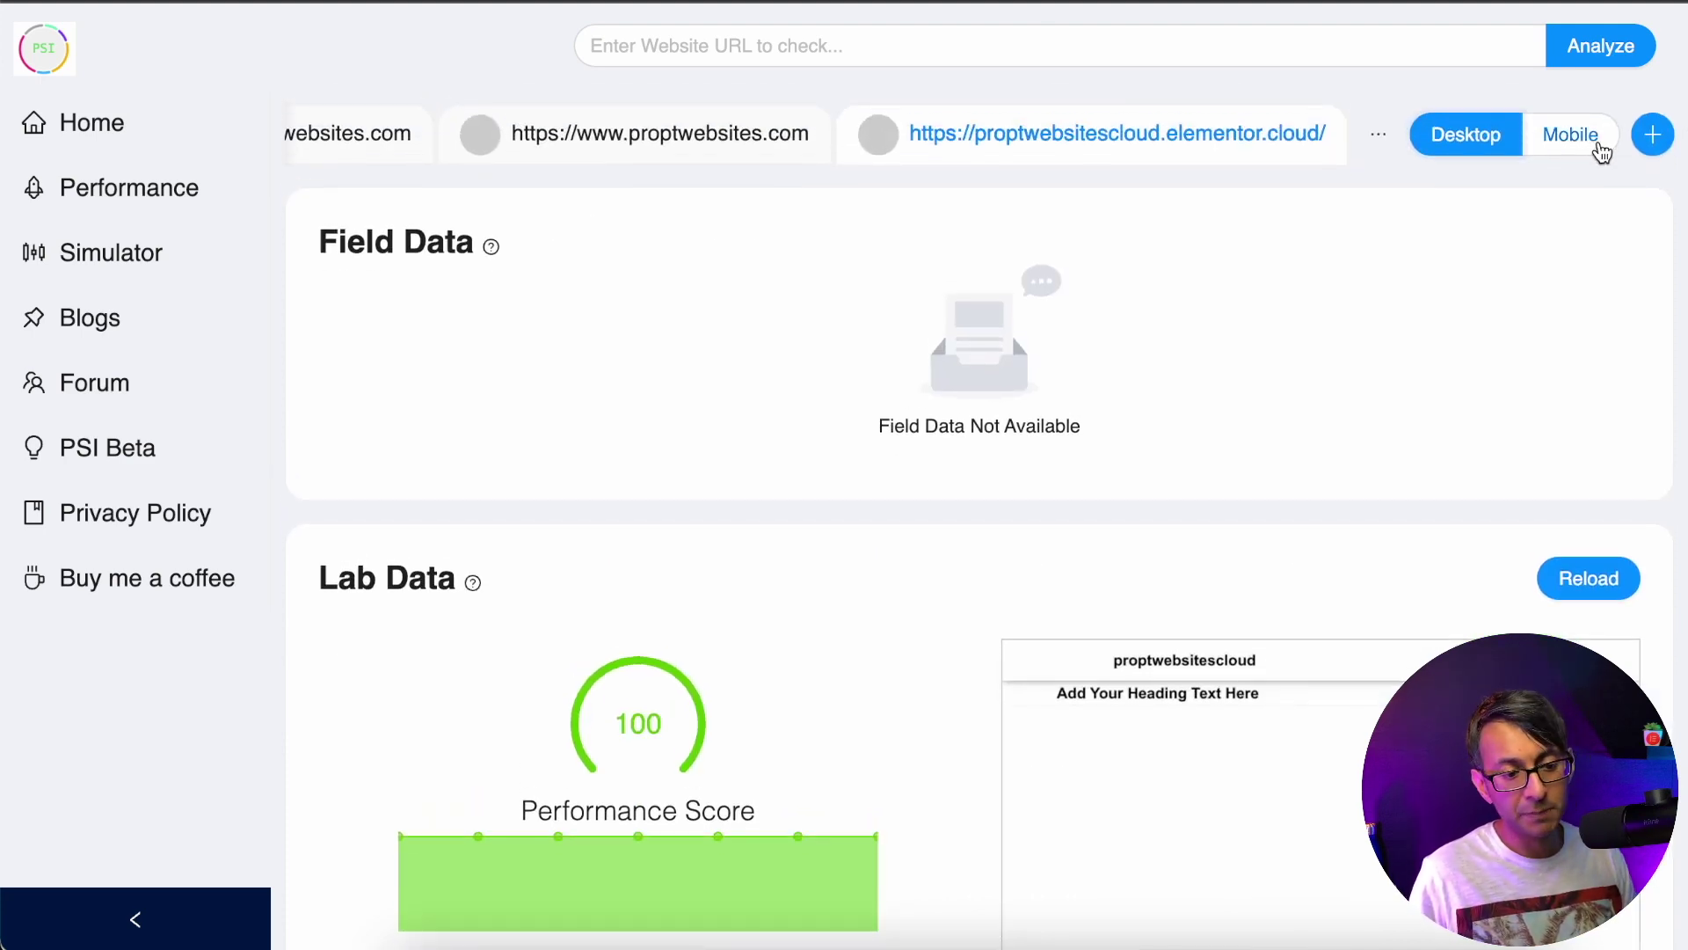
Show the mobile results for proptwebsitescloud.elementor.cloud and review the performance score and lab metrics
click(1571, 134)
scroll(844, 519, down, 5)
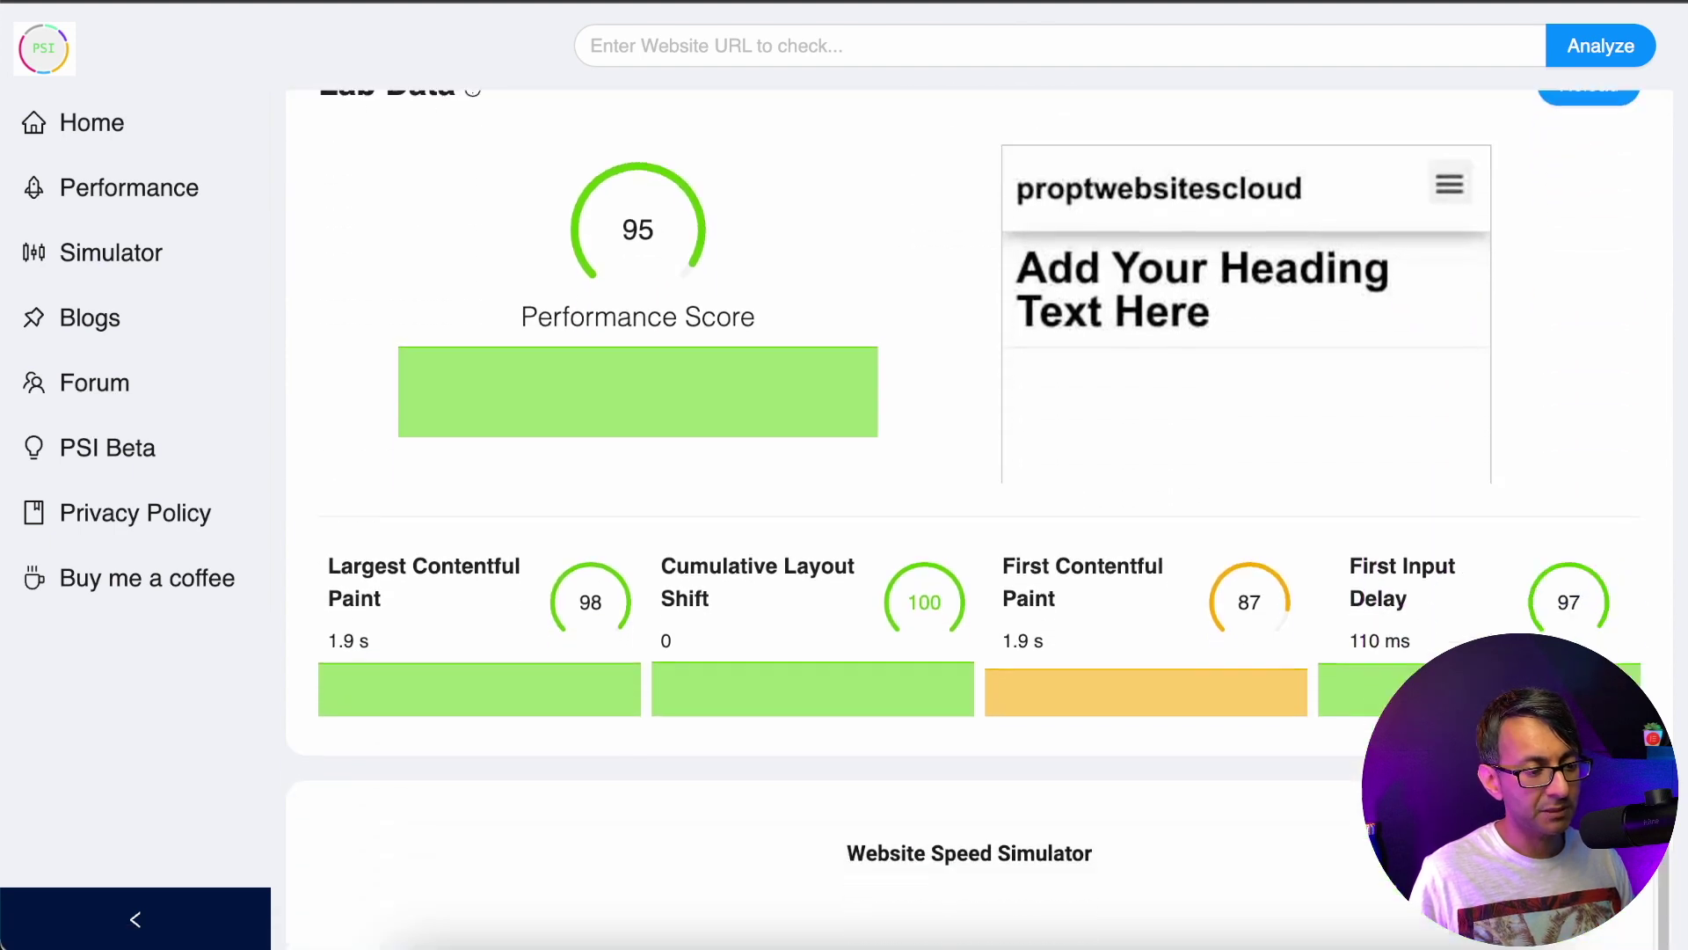
scroll(966, 484, up, 1)
scroll(965, 484, down, 2)
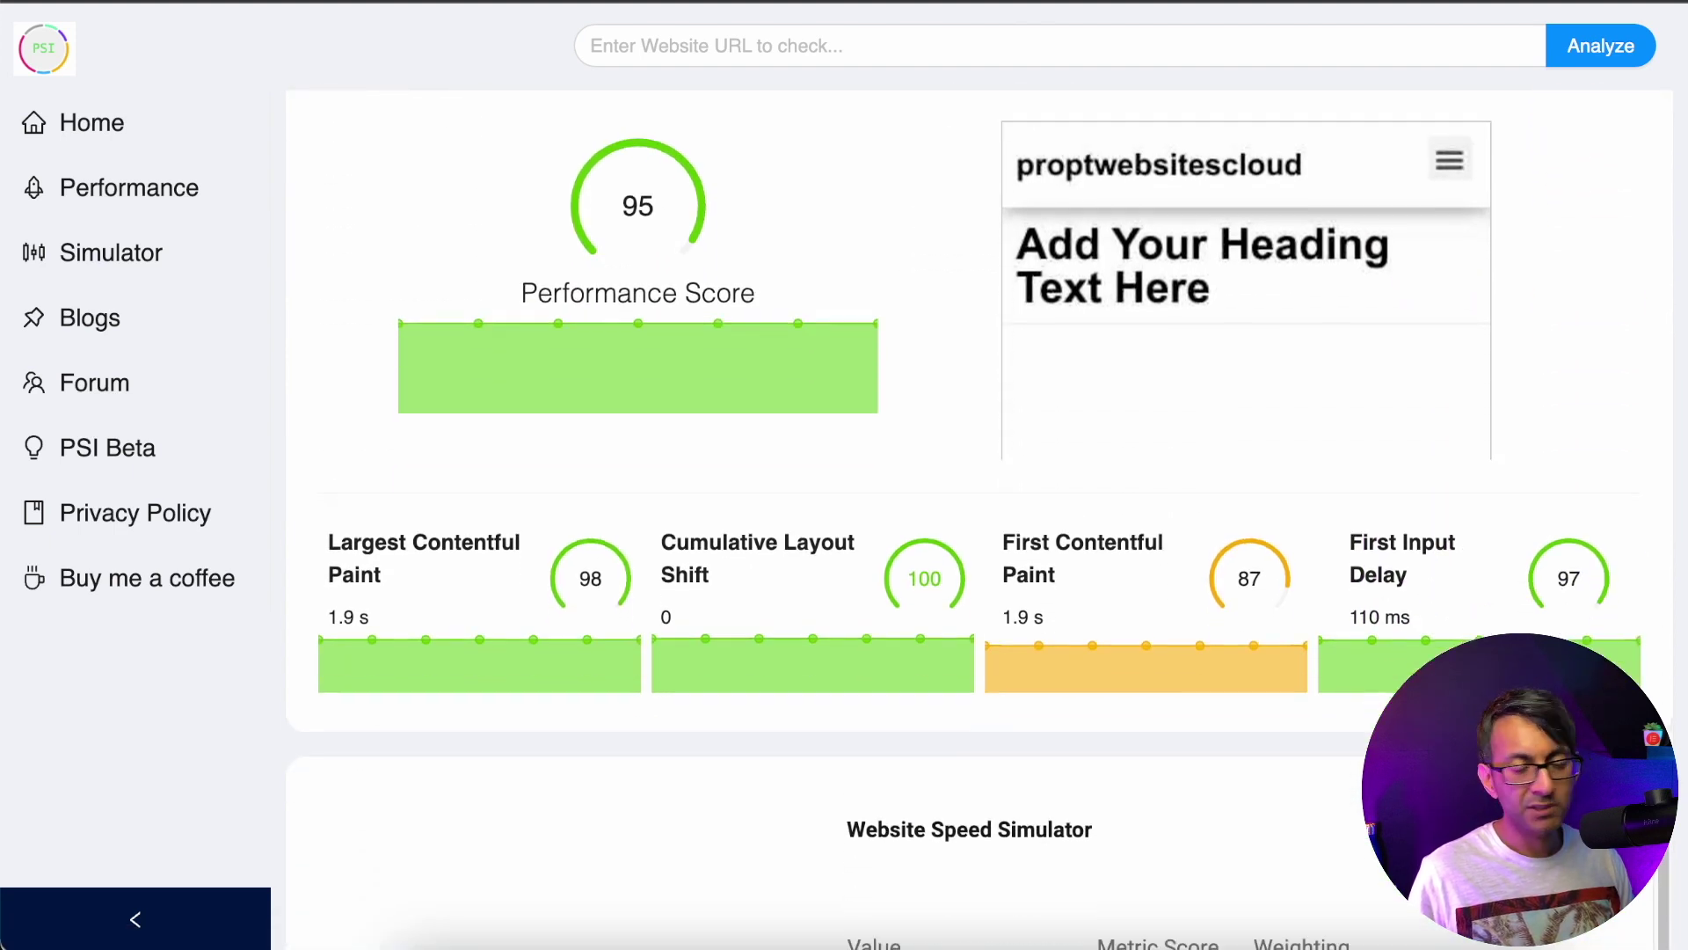
scroll(1594, 248, down, 3)
scroll(1594, 248, up, 1)
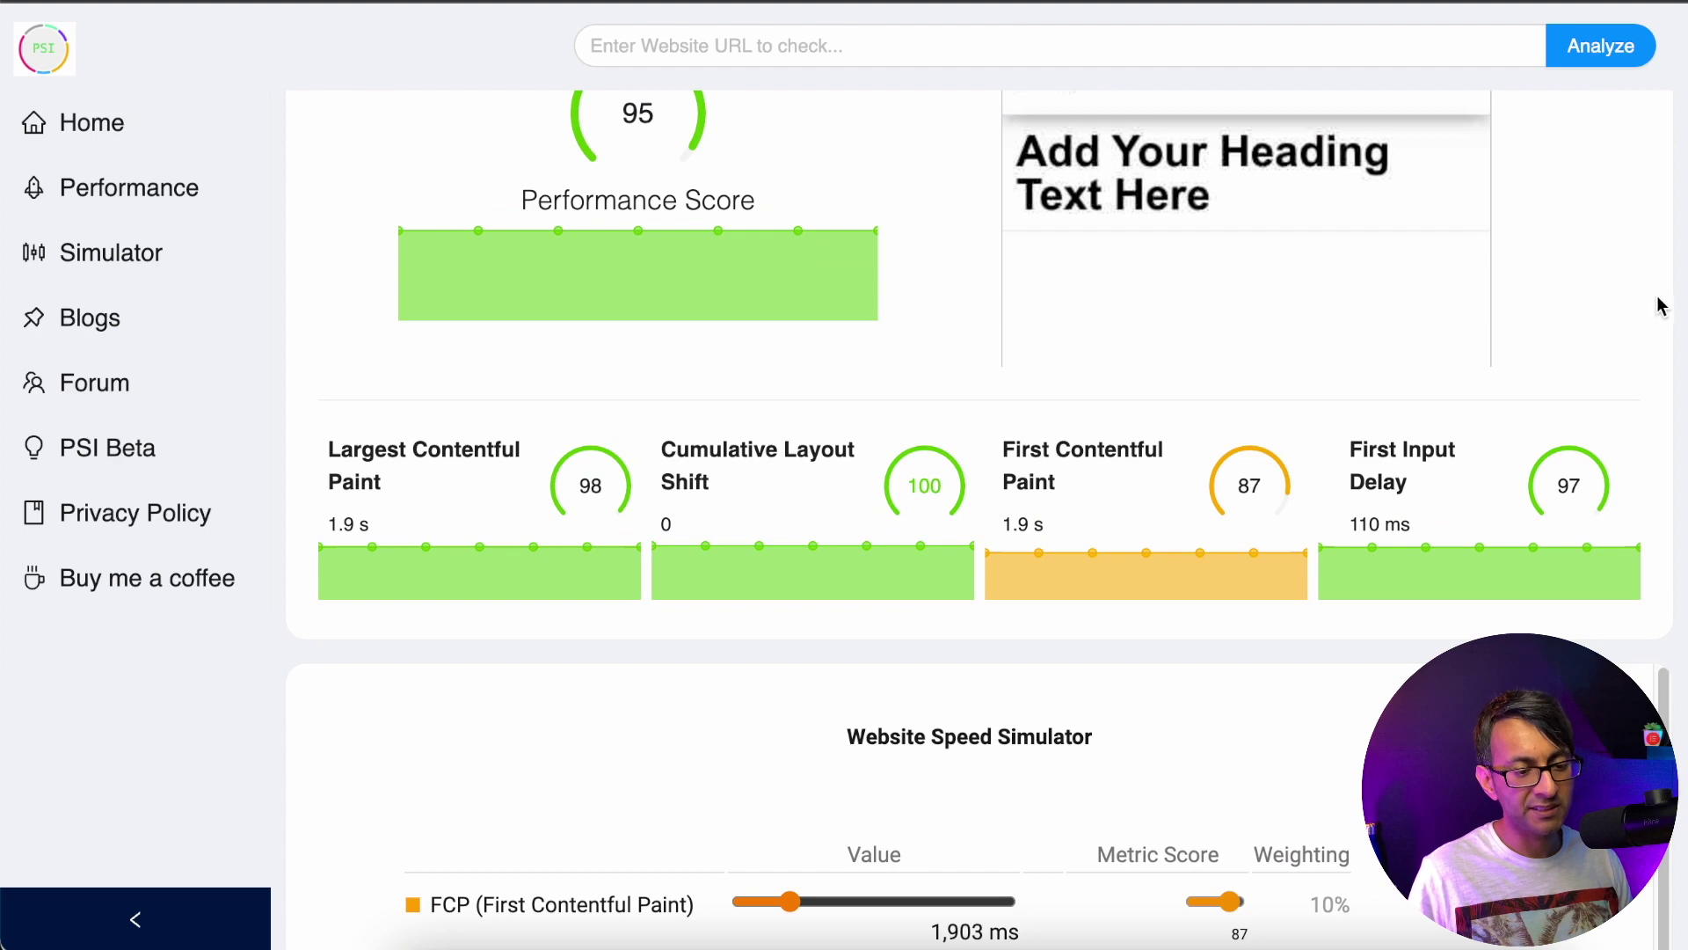
Rerun the mobile lab test for the Elementor Cloud site several times to compare the scores
scroll(1571, 185, up, 4)
click(1570, 180)
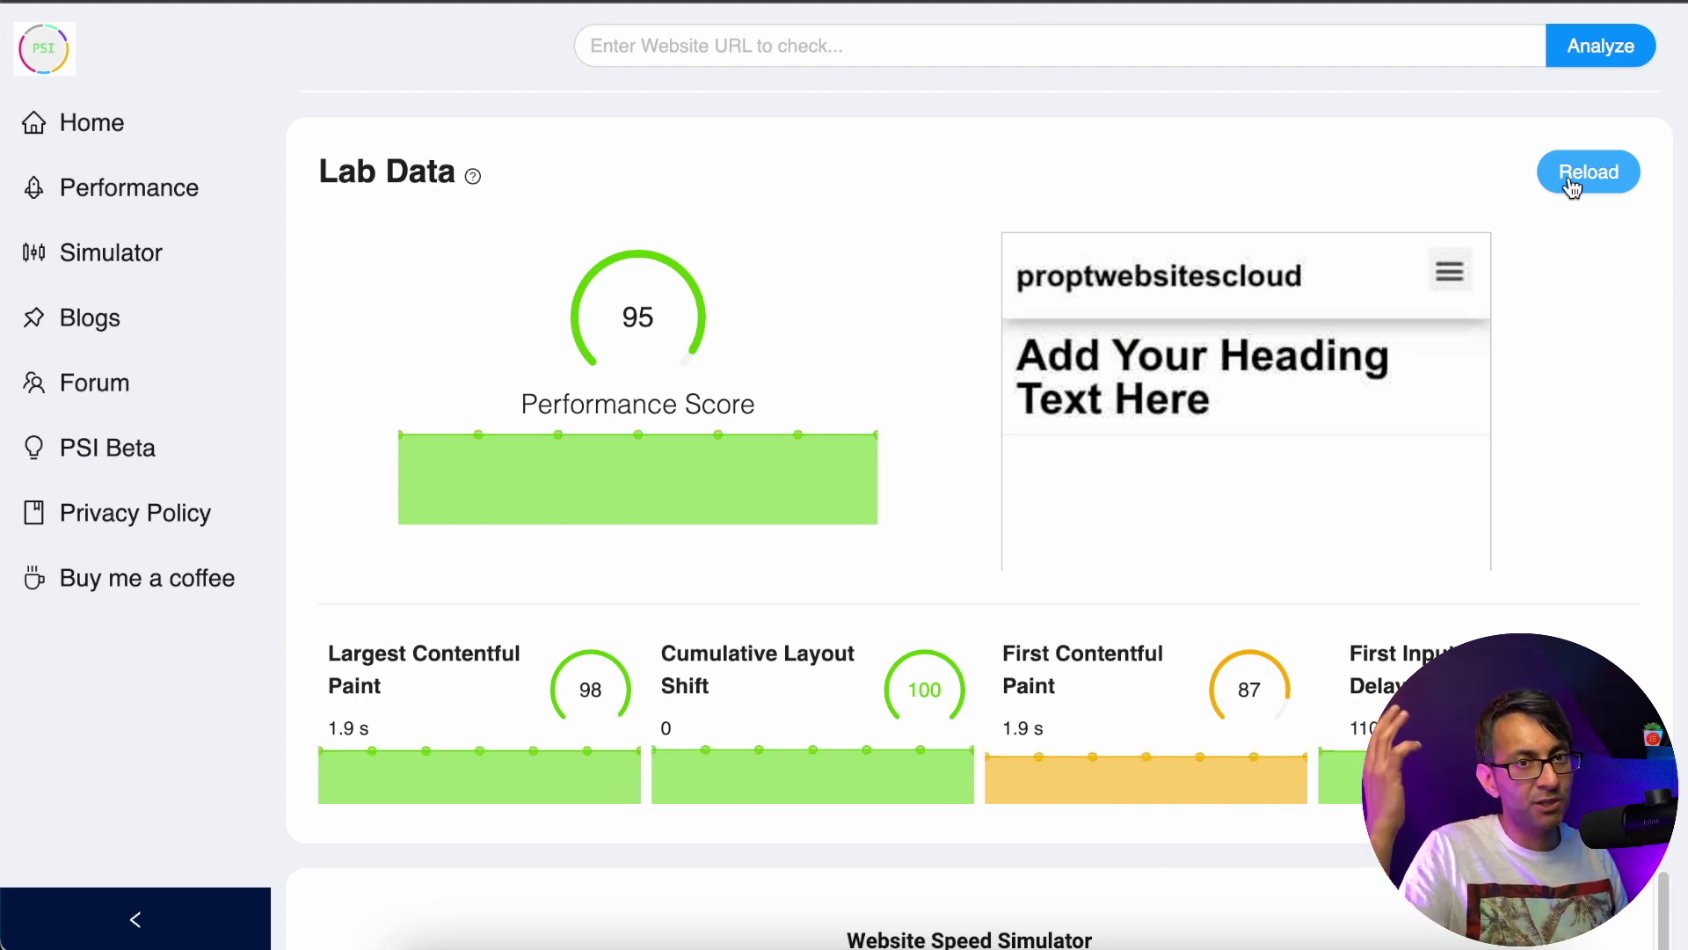
click(1573, 188)
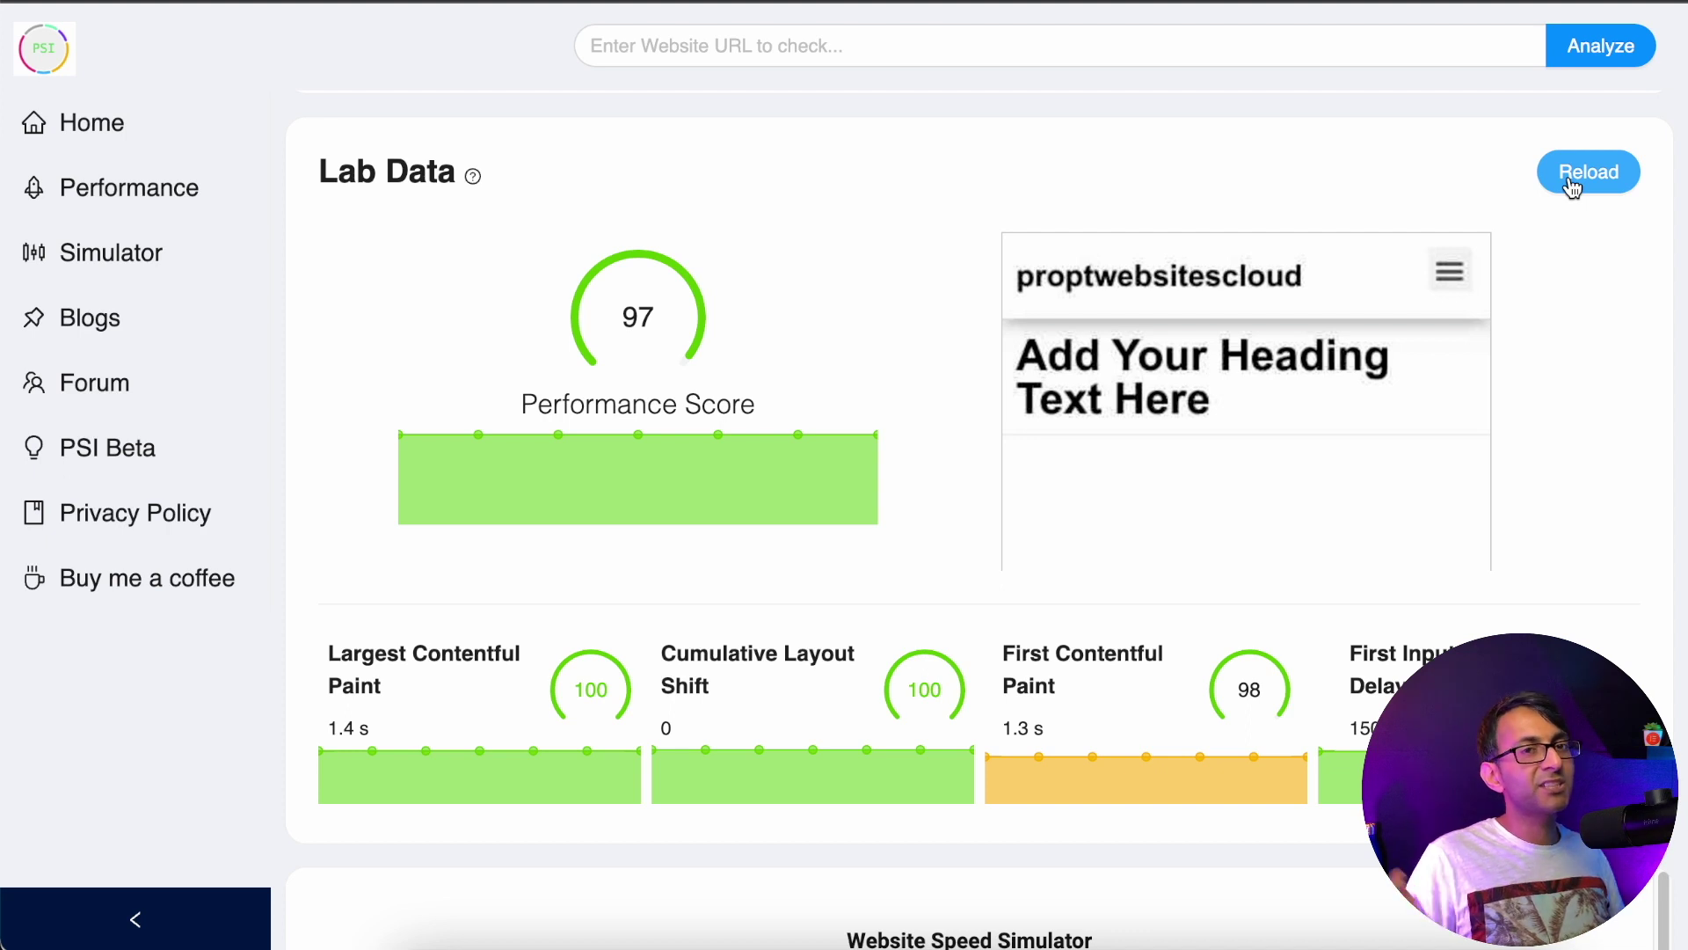
click(1574, 185)
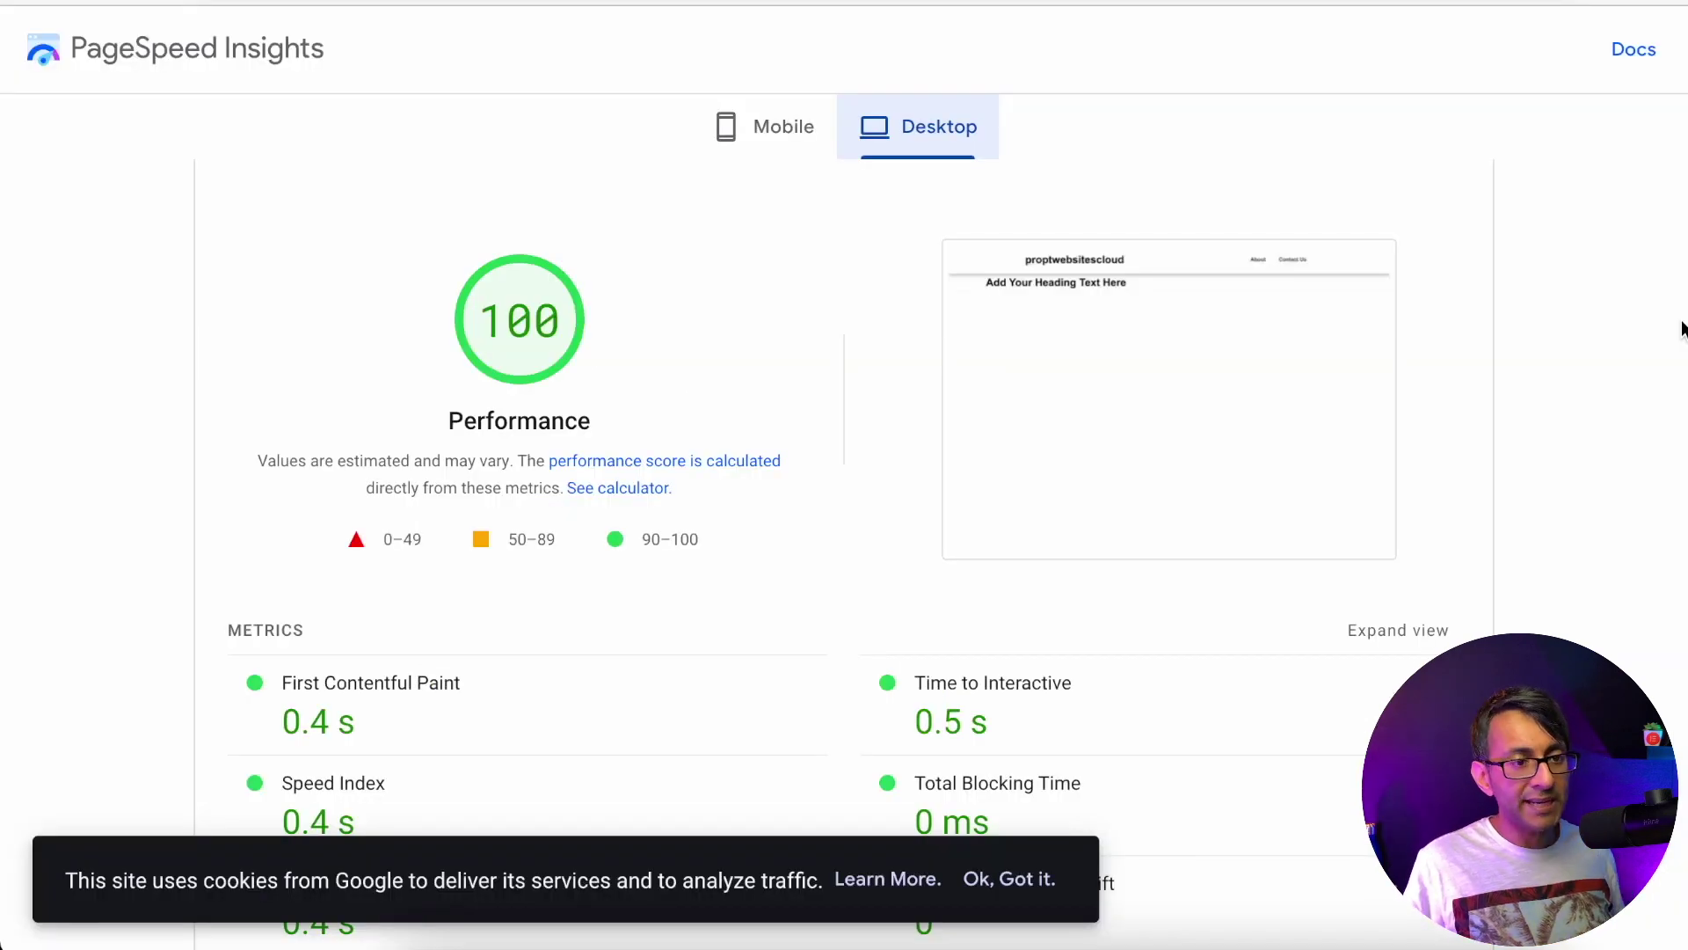
Show the site's mobile report in PageSpeed Insights and review the performance score and metrics
click(782, 132)
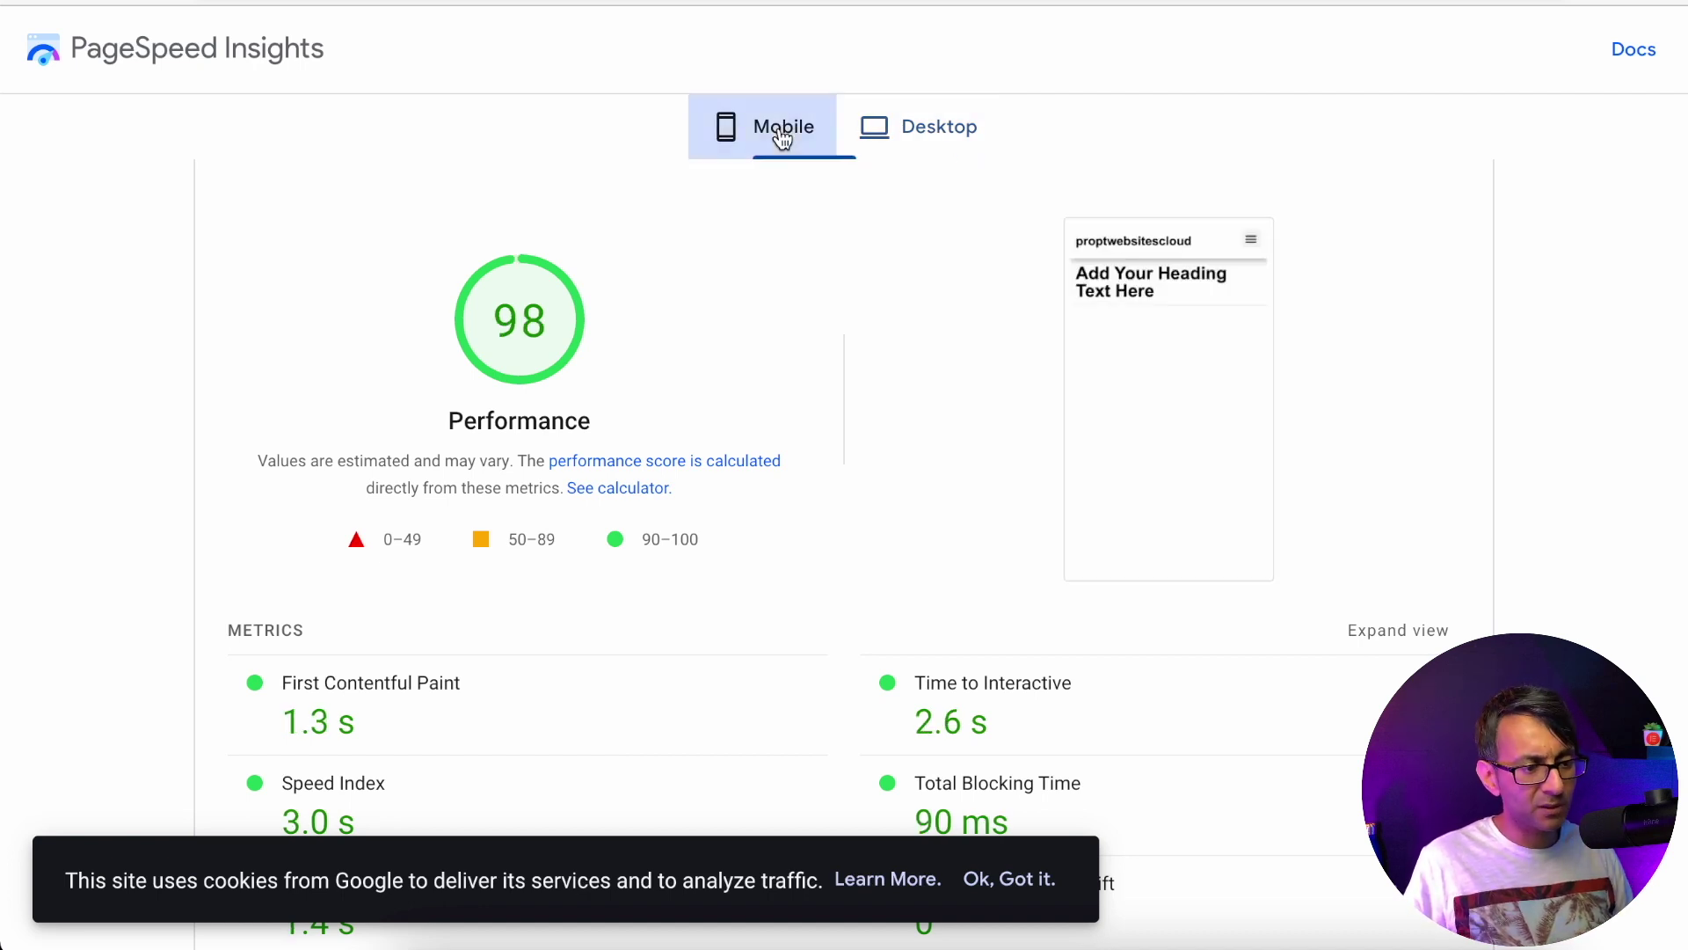
scroll(842, 567, down, 1)
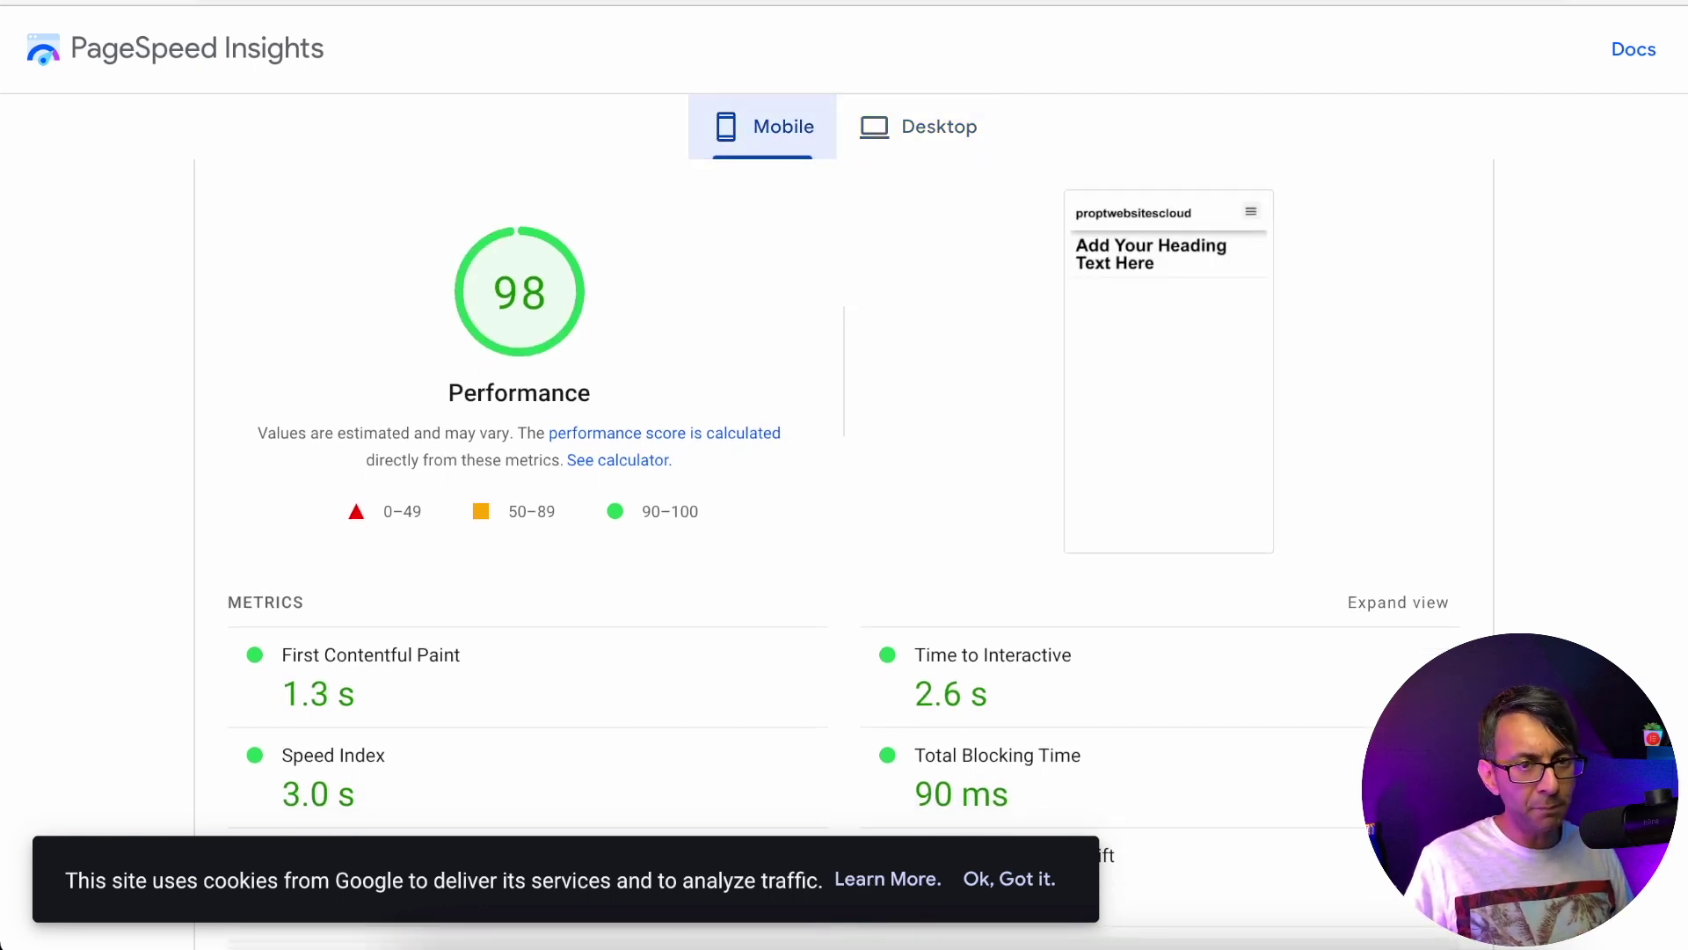
scroll(842, 567, down, 3)
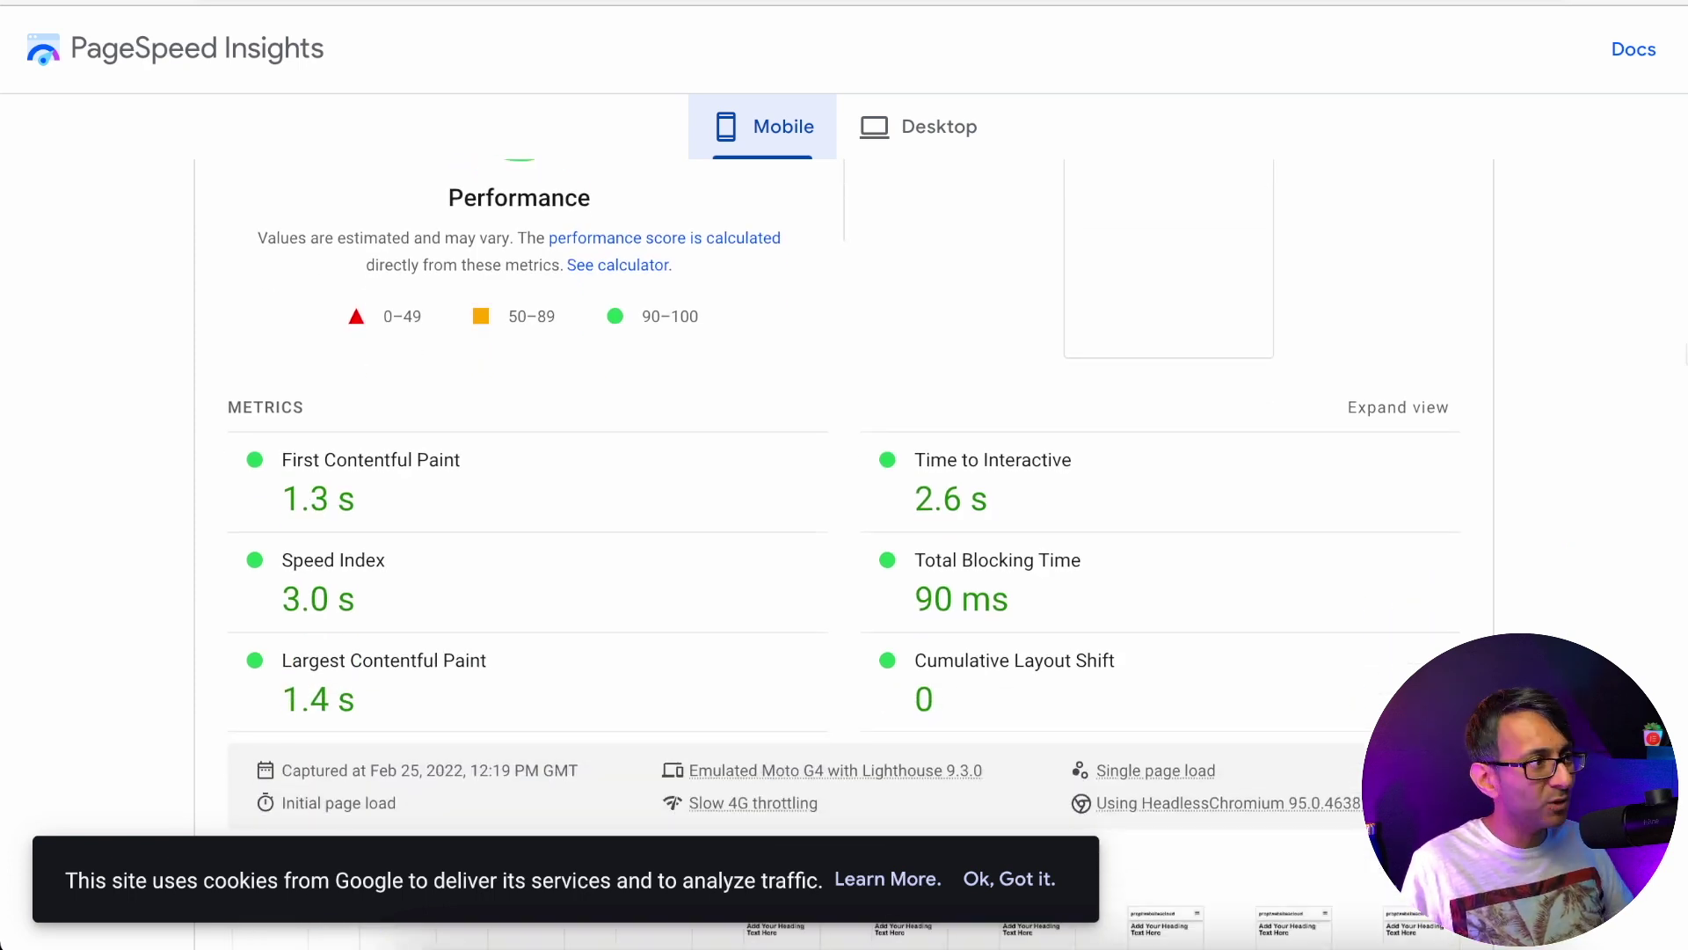
scroll(843, 567, up, 3)
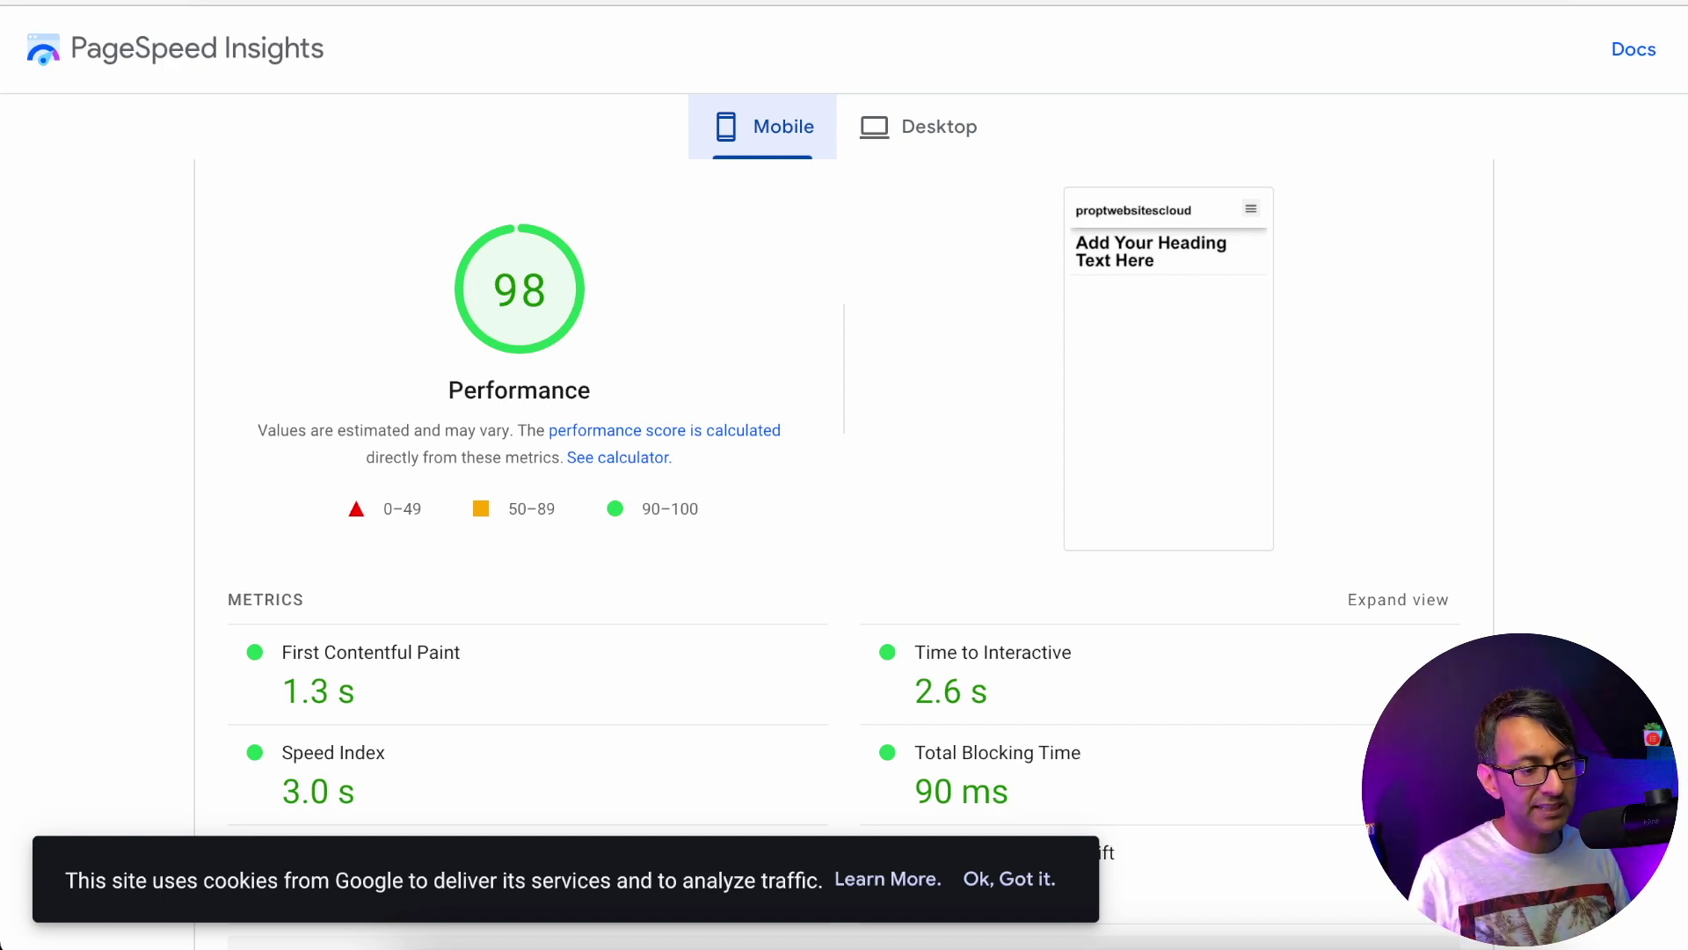
Expand the Reduce unused CSS opportunity in the mobile report and review its details and the diagnostics below
scroll(1682, 475, down, 8)
scroll(1682, 475, up, 5)
scroll(1681, 508, down, 8)
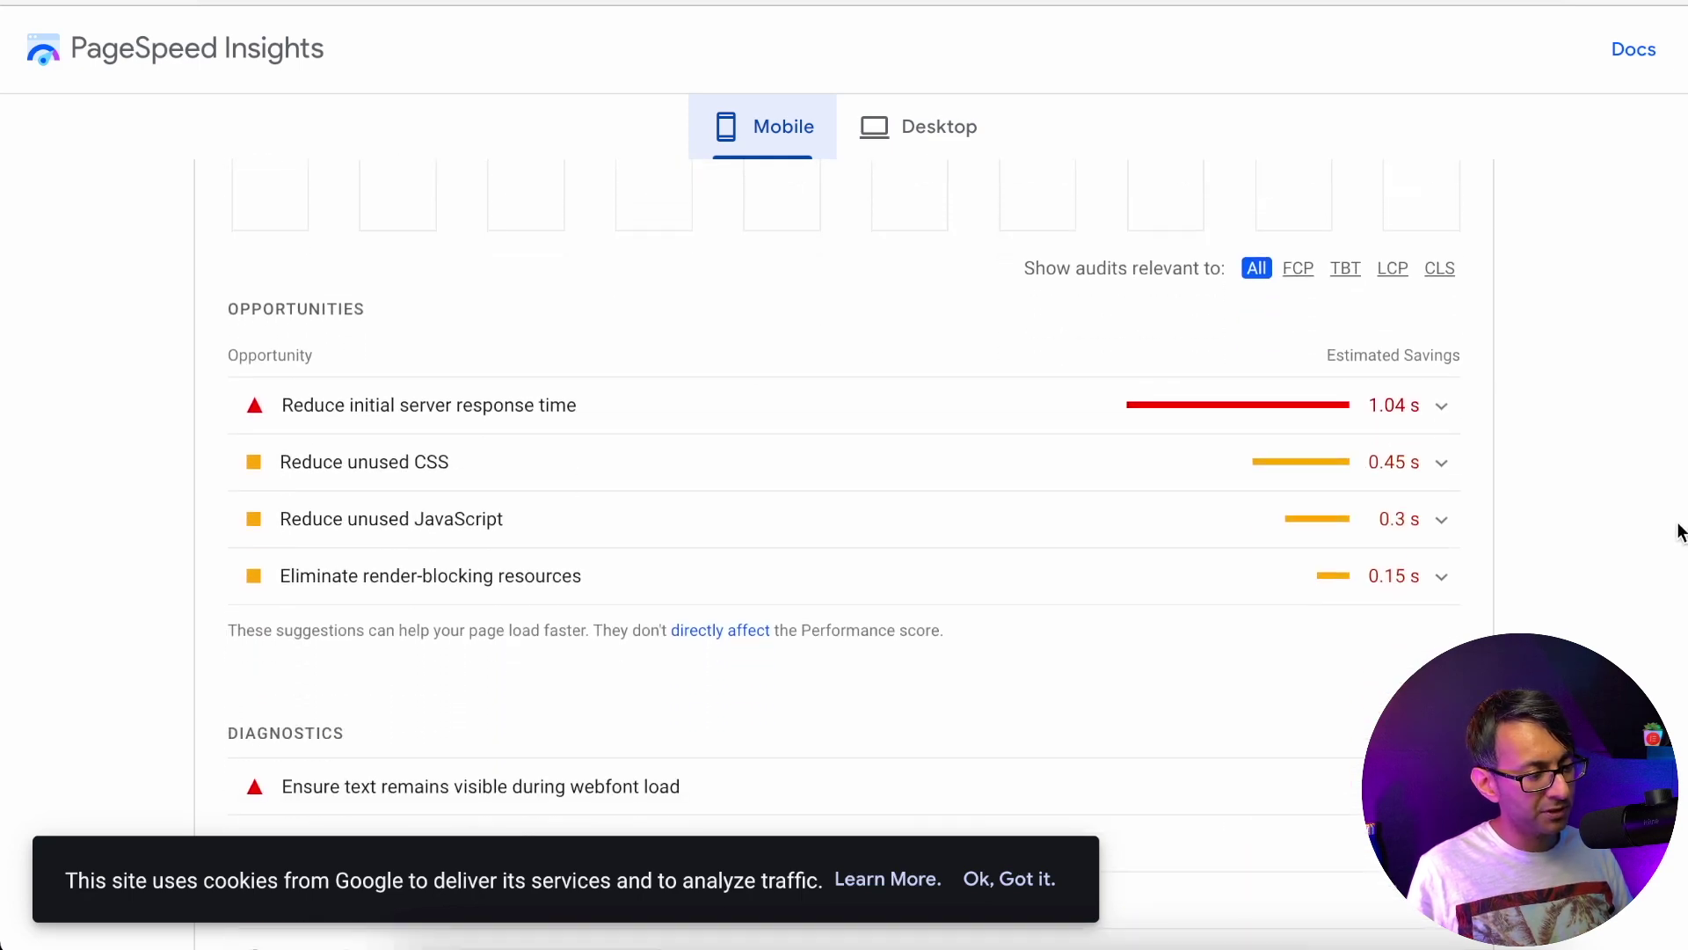
click(710, 464)
scroll(878, 677, down, 3)
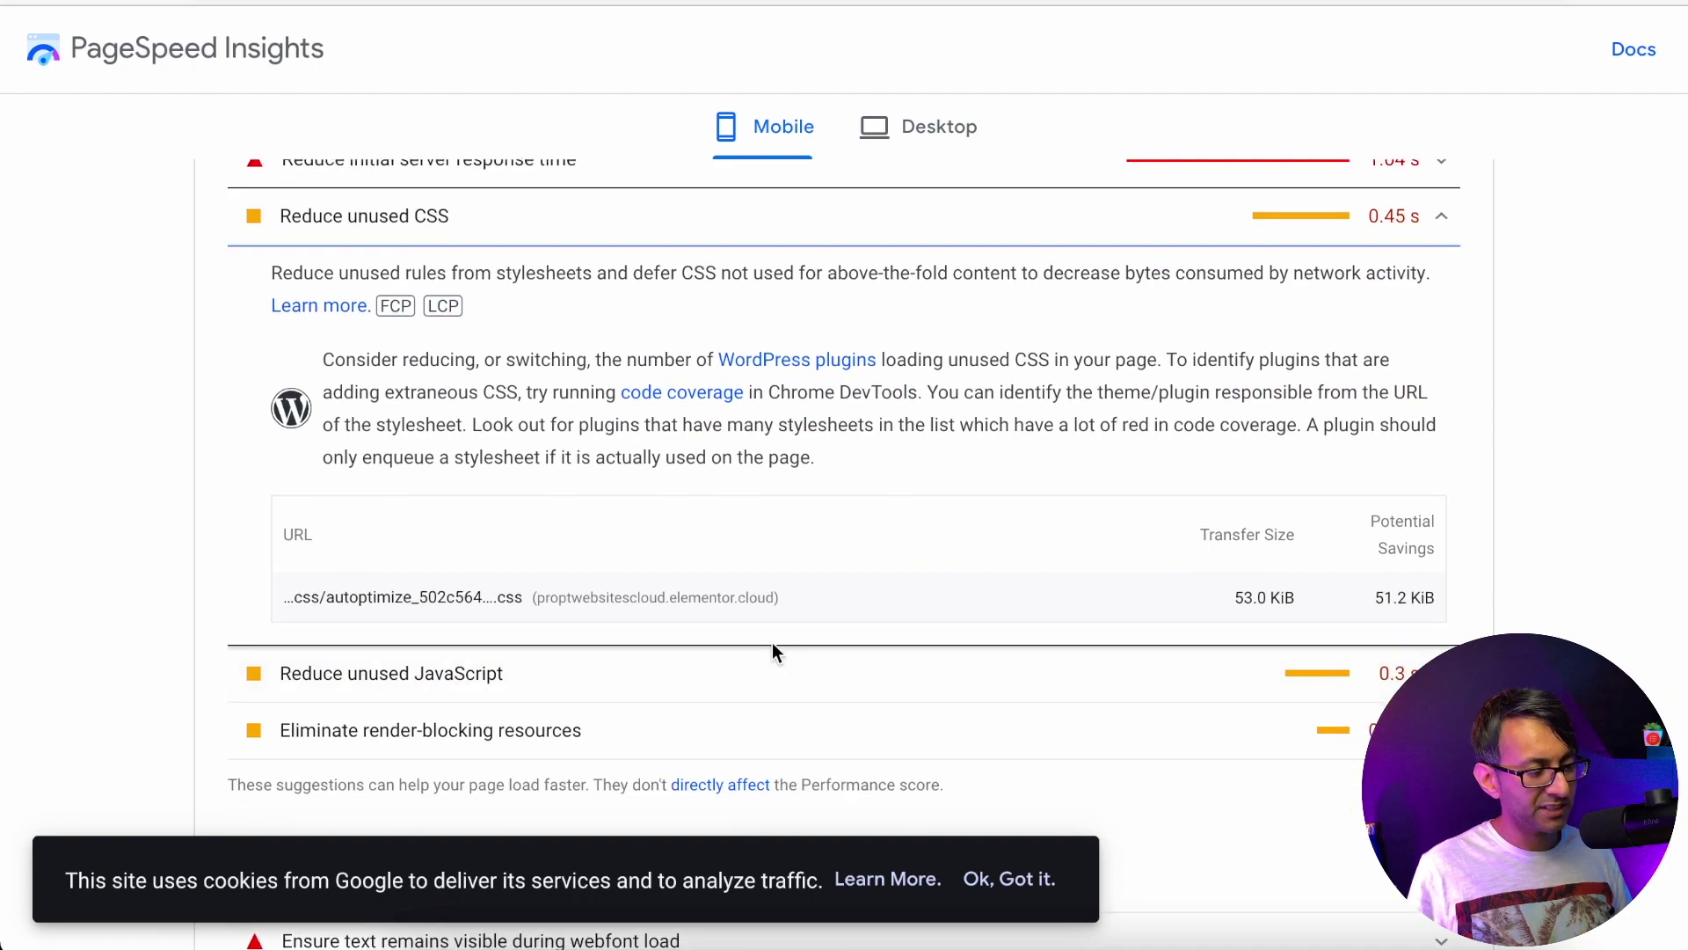
scroll(772, 648, down, 4)
scroll(730, 646, down, 1)
scroll(730, 646, down, 2)
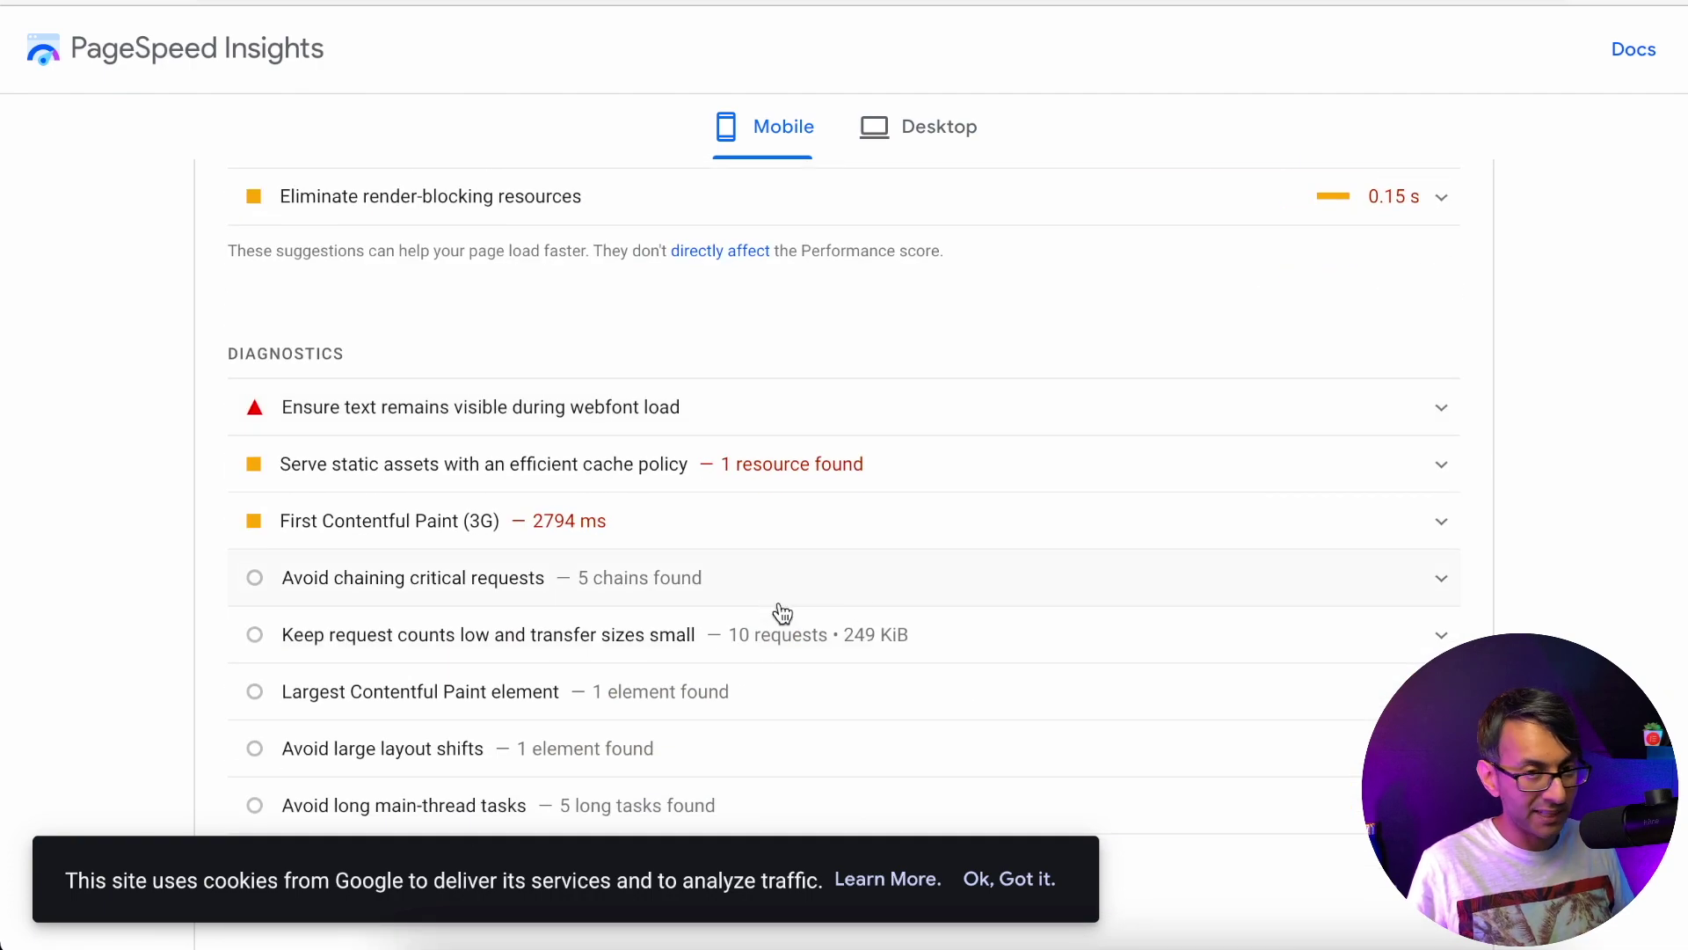
Expand the Reduce unused JavaScript and Eliminate render-blocking resources opportunities and read the files they list
scroll(915, 524, up, 6)
click(690, 655)
scroll(835, 673, down, 3)
scroll(830, 670, down, 2)
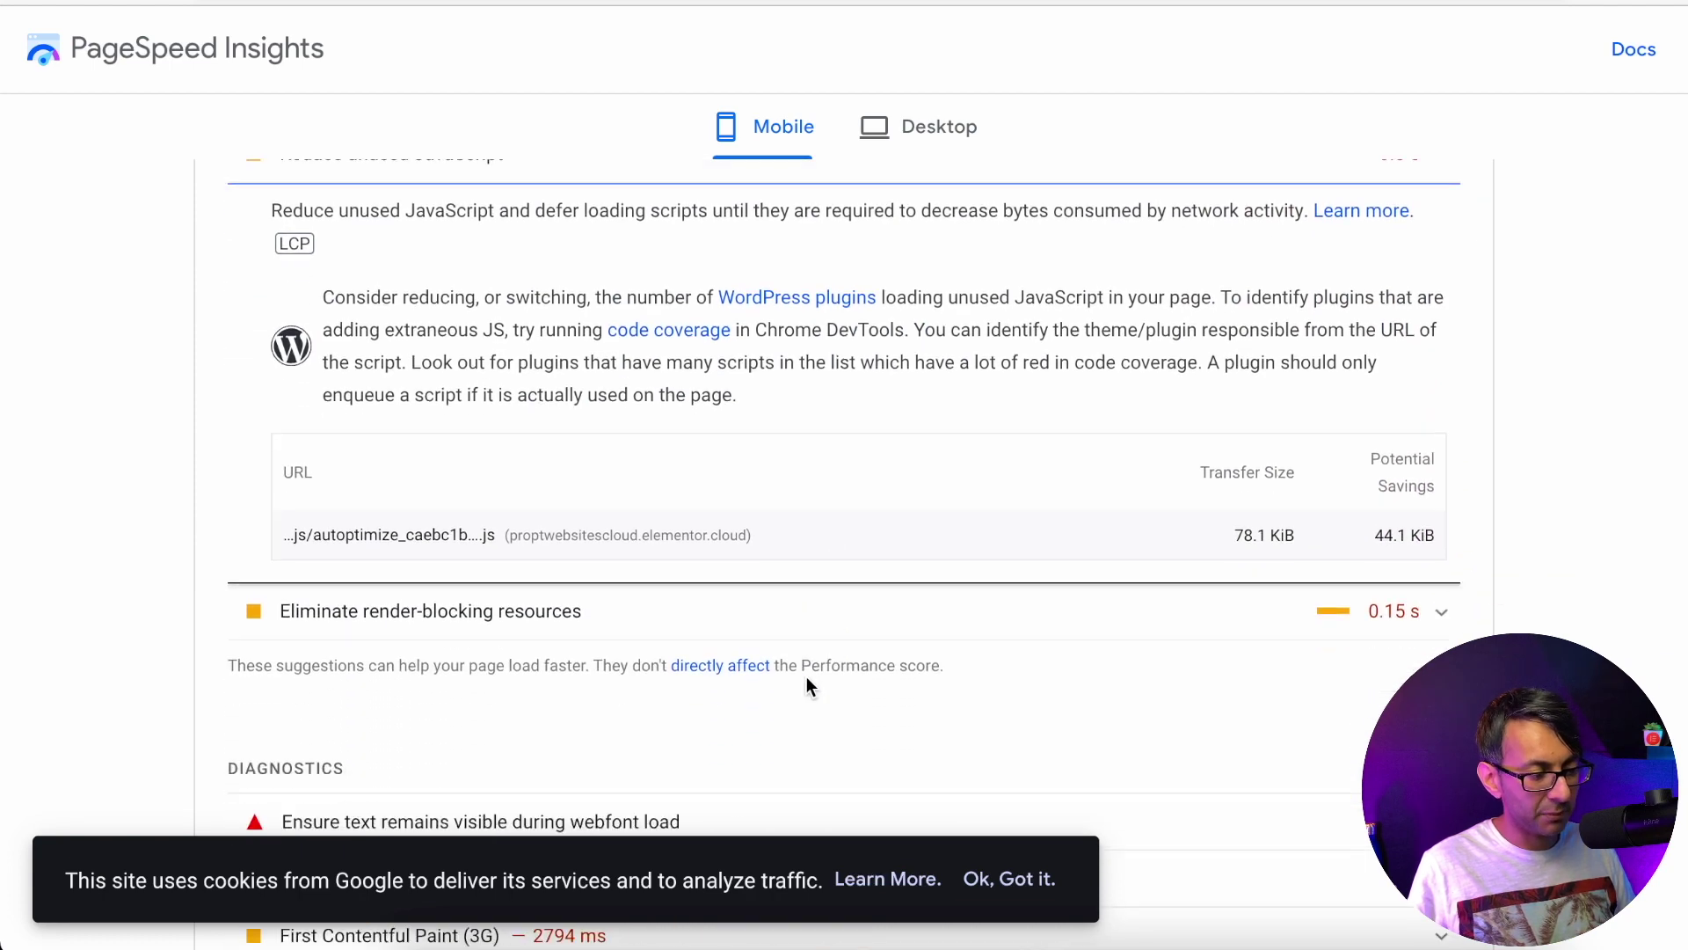
click(830, 633)
scroll(830, 633, down, 3)
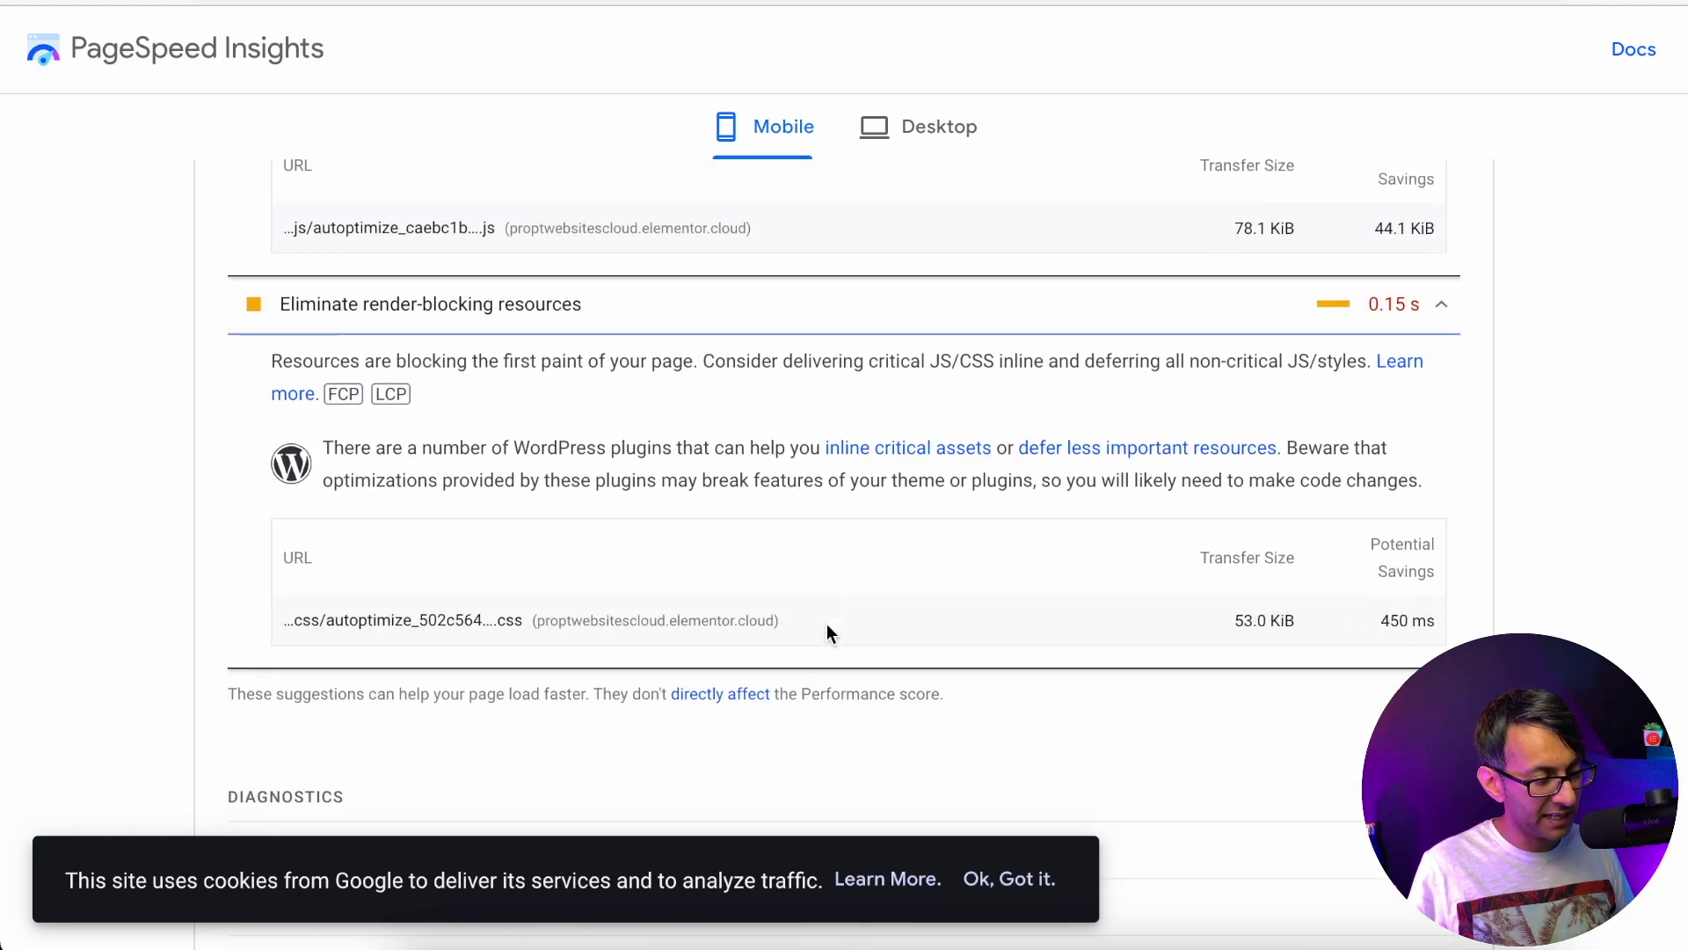
Collapse the Reduce unused CSS details and go back over the report's tested URL and mobile performance score
scroll(606, 635, up, 8)
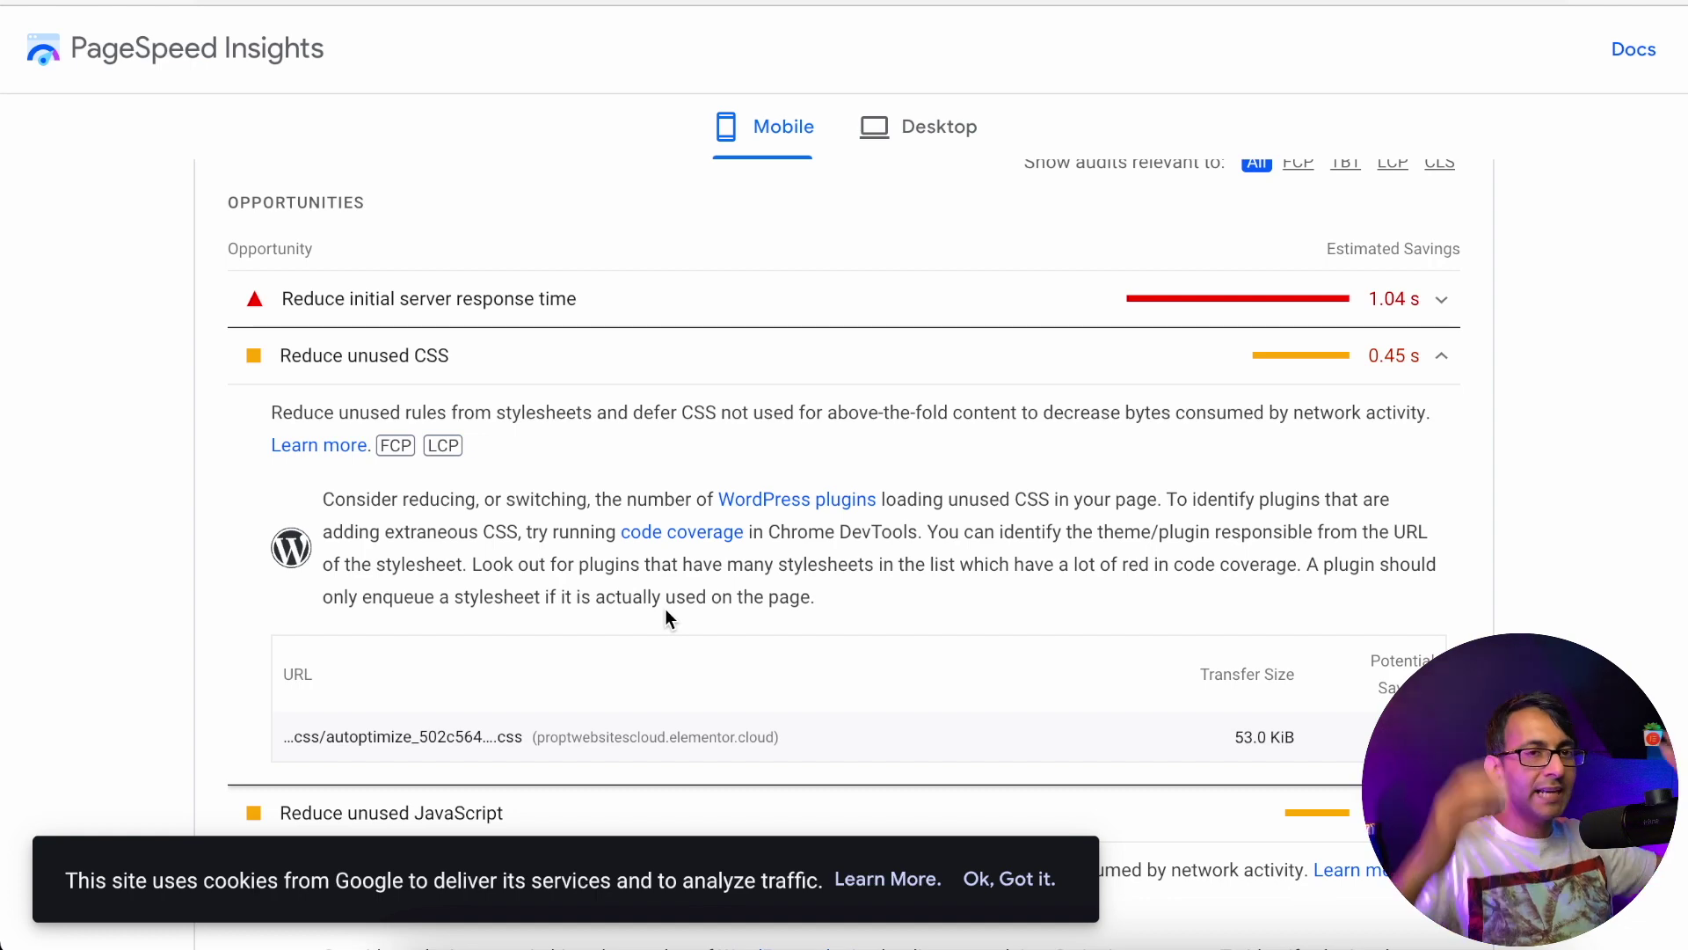
scroll(1016, 460, up, 1)
click(1444, 363)
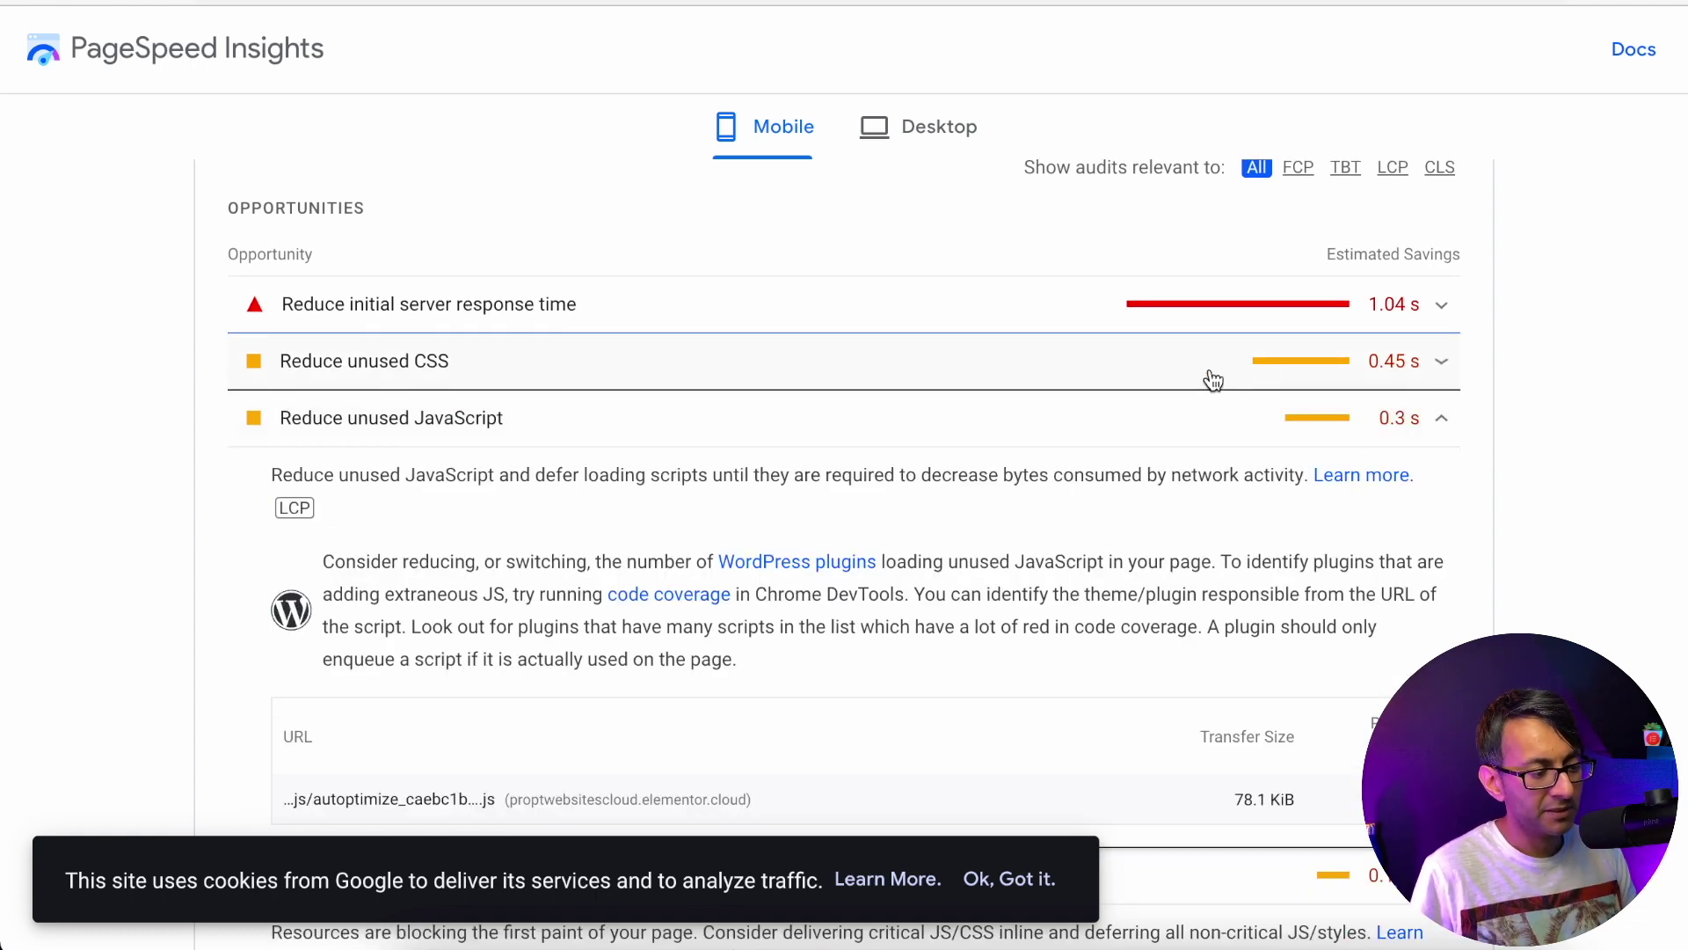
scroll(1160, 395, up, 10)
scroll(967, 492, down, 2)
scroll(897, 528, up, 8)
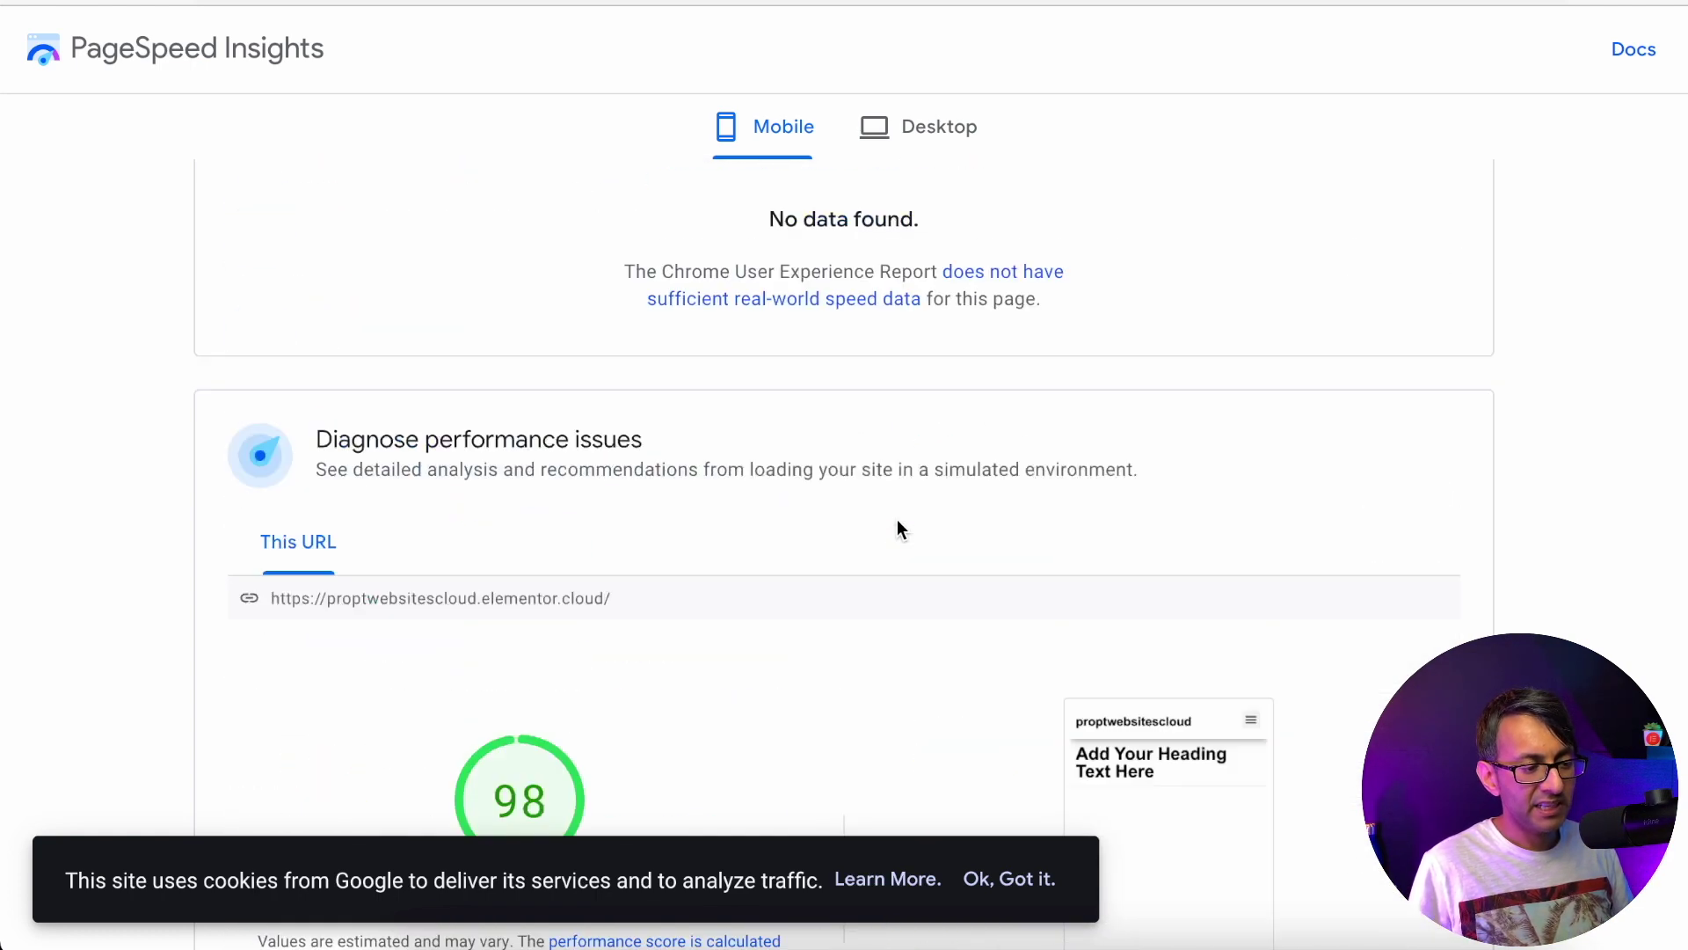
scroll(1024, 589, down, 1)
scroll(1036, 591, up, 5)
scroll(1037, 593, down, 7)
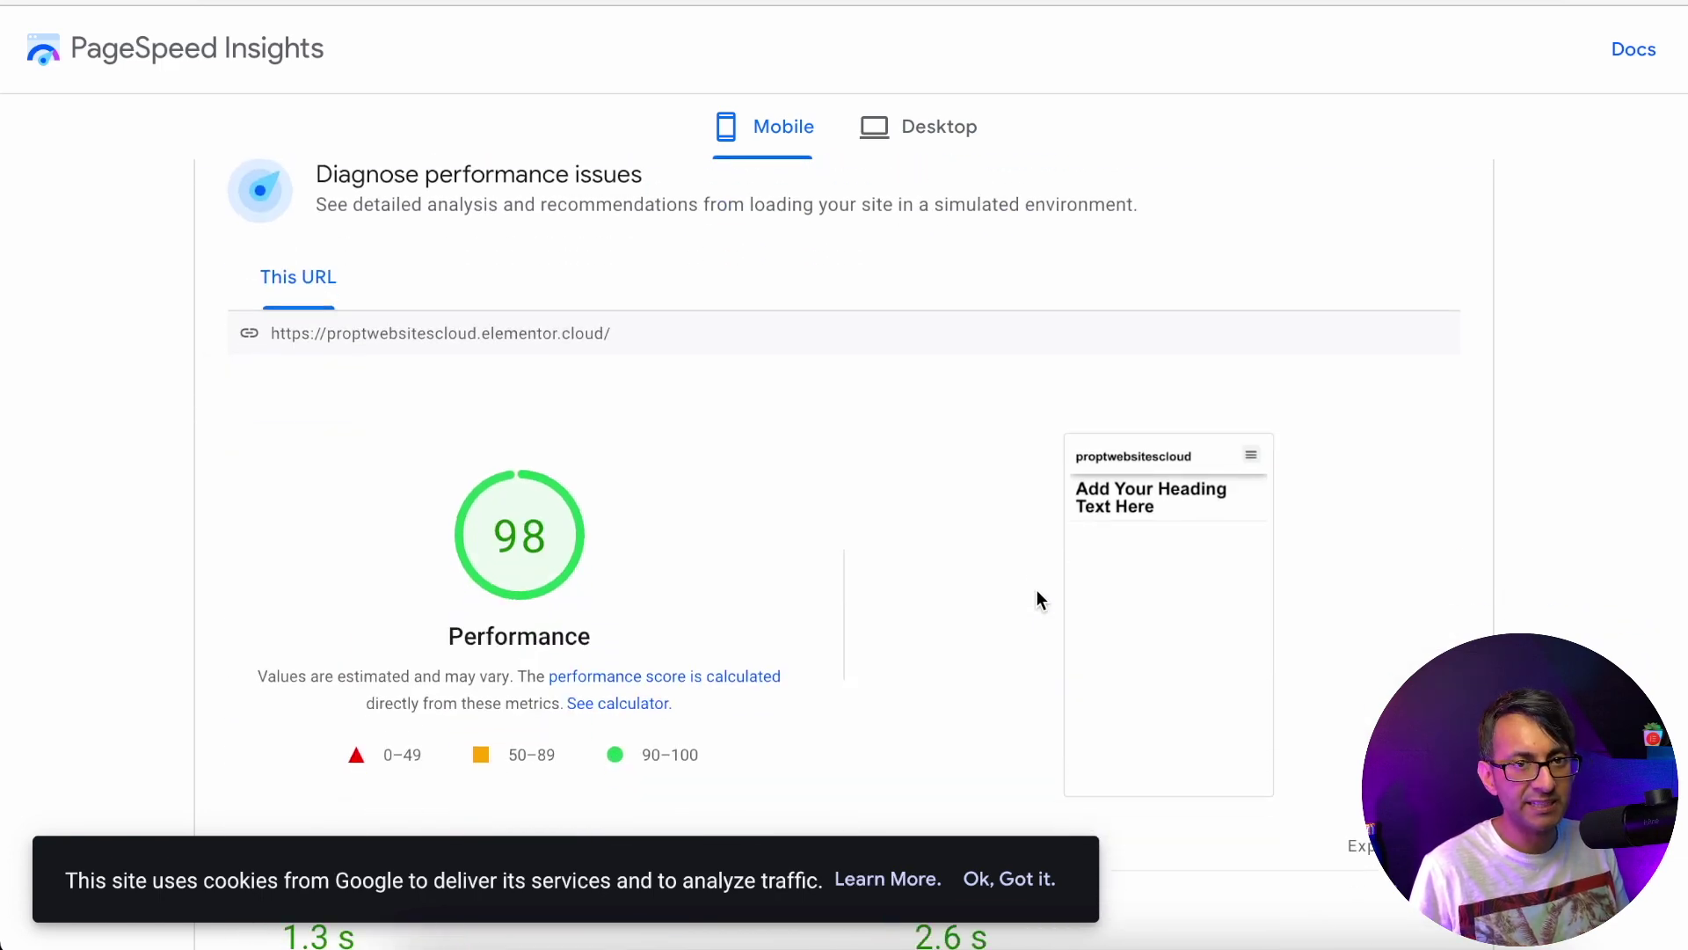